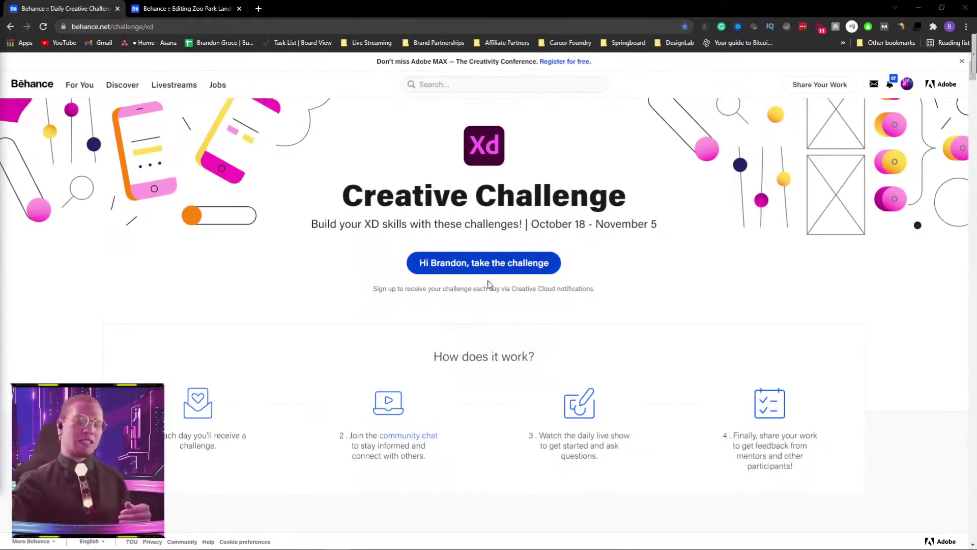
Step: Review how the XD Creative Challenge works and read the Course Dashboard and Loading Animation challenge cards
{"action": "scroll", "coordinate": [486, 270], "scroll_direction": "down", "scroll_amount": 2}
{"action": "left_click_drag", "start_coordinate": [182, 311], "coordinate": [820, 292]}
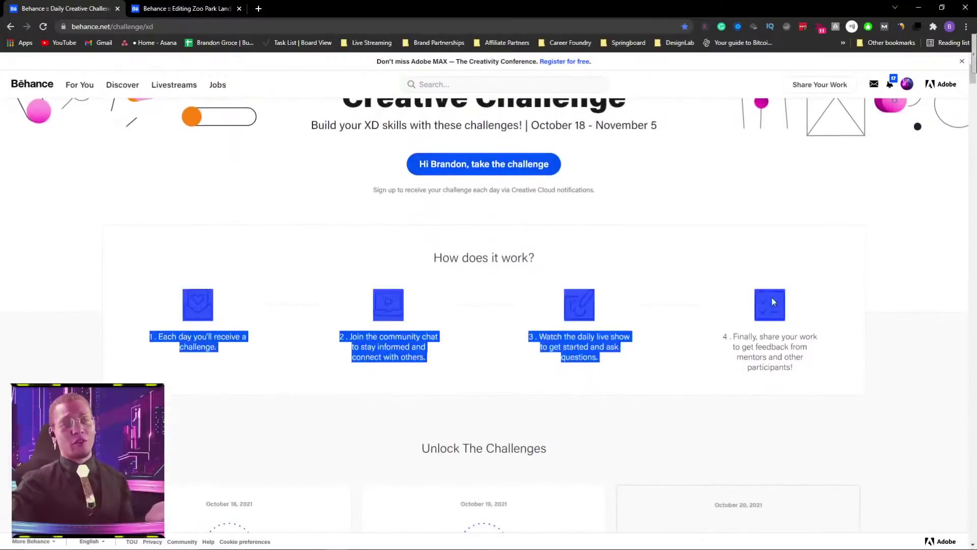
{"action": "left_click", "coordinate": [823, 296]}
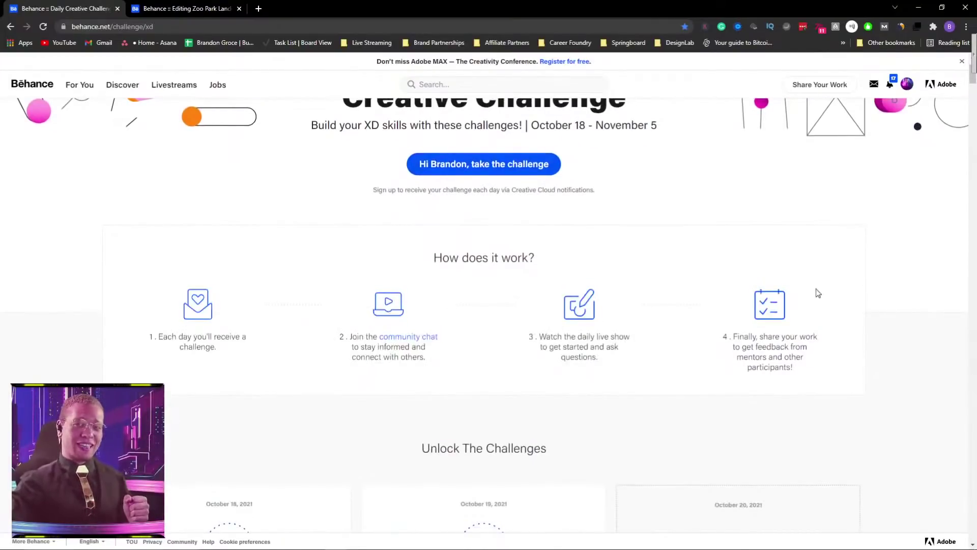
{"action": "scroll", "coordinate": [808, 290], "scroll_direction": "down", "scroll_amount": 4}
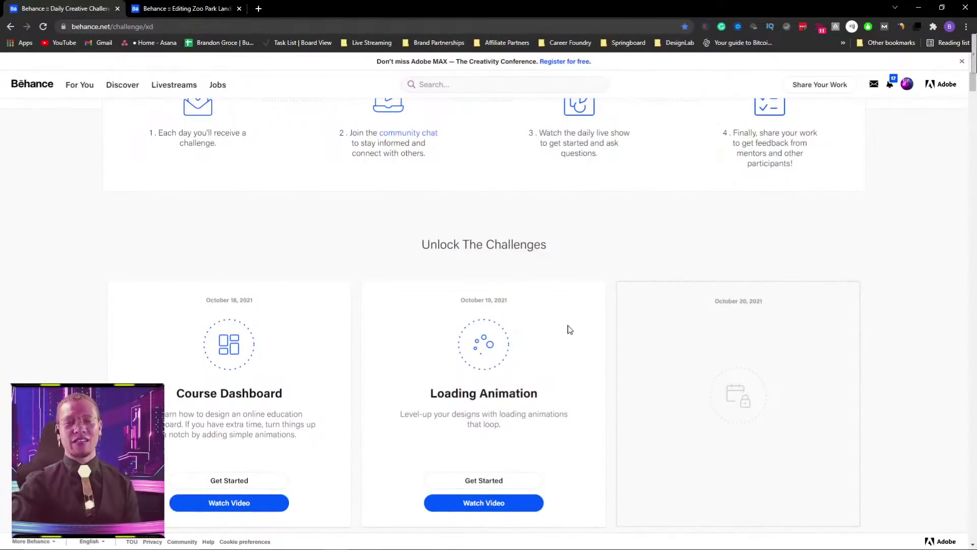
{"action": "scroll", "coordinate": [535, 336], "scroll_direction": "down", "scroll_amount": 1}
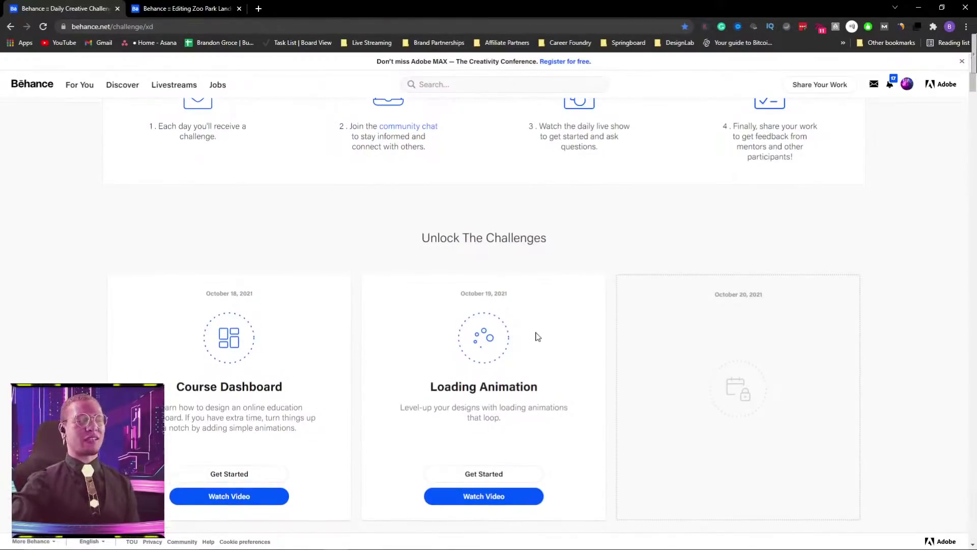
{"action": "left_click_drag", "start_coordinate": [176, 342], "coordinate": [364, 345]}
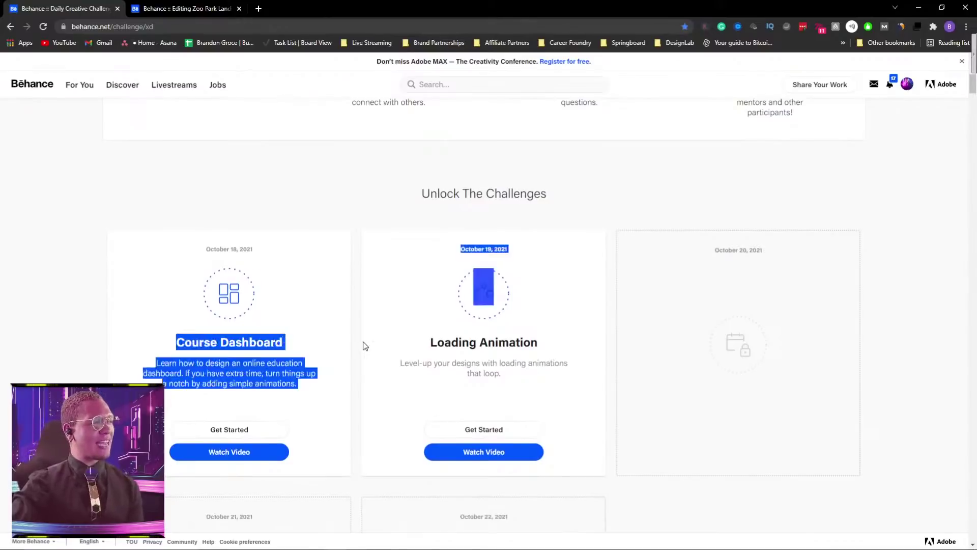
{"action": "left_click", "coordinate": [321, 336]}
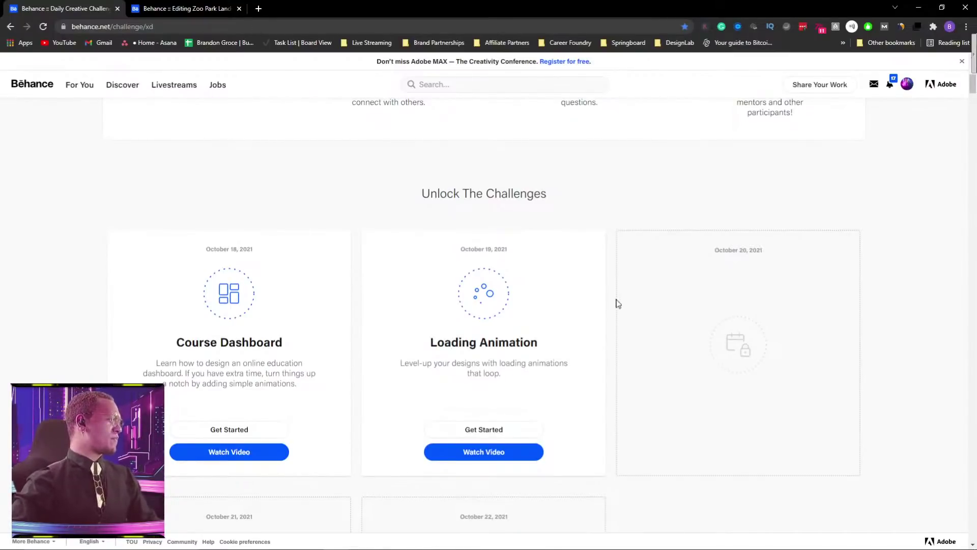
{"action": "scroll", "coordinate": [617, 300], "scroll_direction": "down", "scroll_amount": 4}
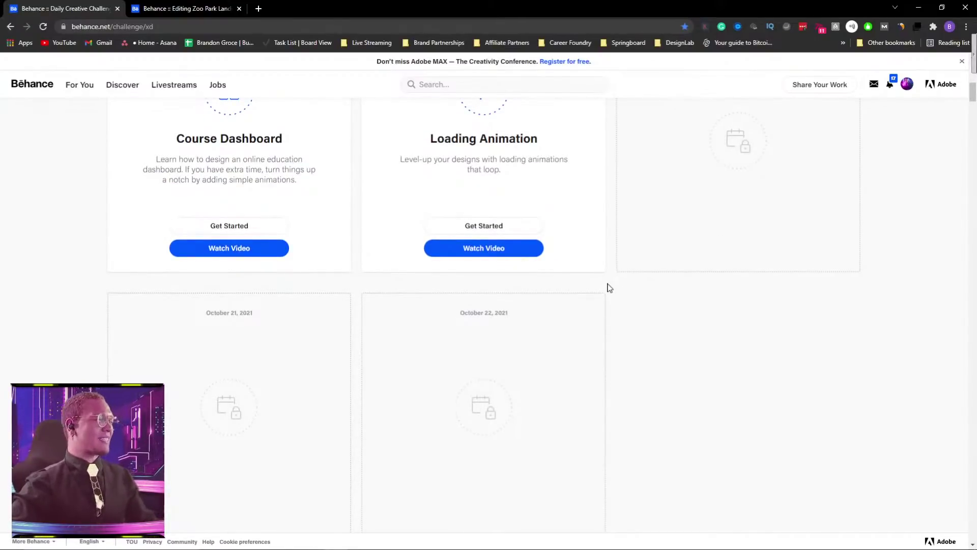
{"action": "scroll", "coordinate": [610, 288], "scroll_direction": "up", "scroll_amount": 3}
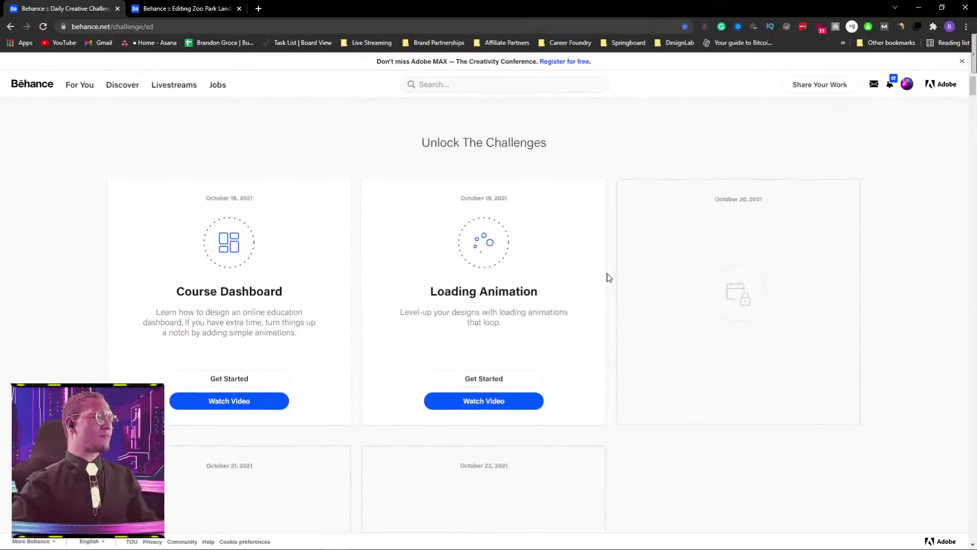
Step: Switch to Discord and look through the work and feedback posted in the Adobe XD challenge channel
{"action": "mouse_move", "coordinate": [356, 548]}
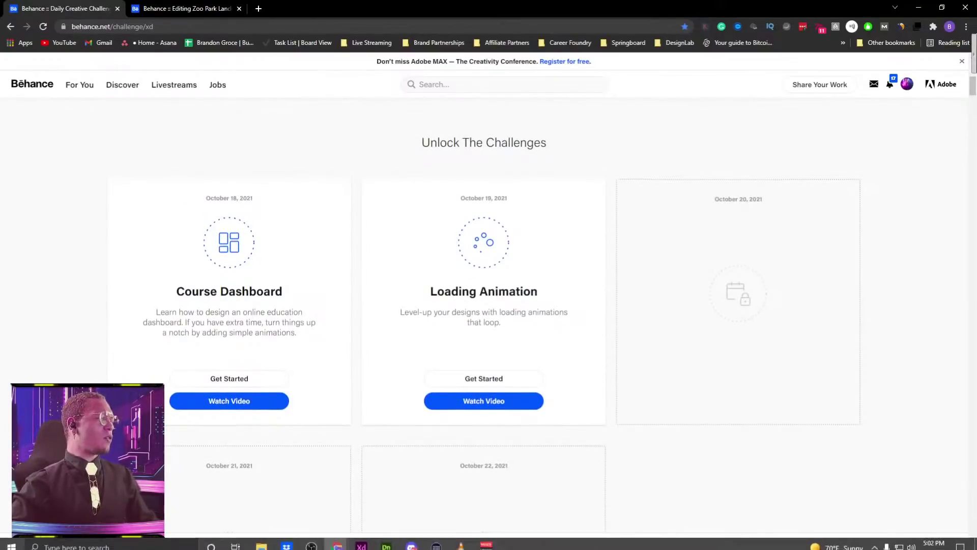
{"action": "left_click", "coordinate": [411, 542]}
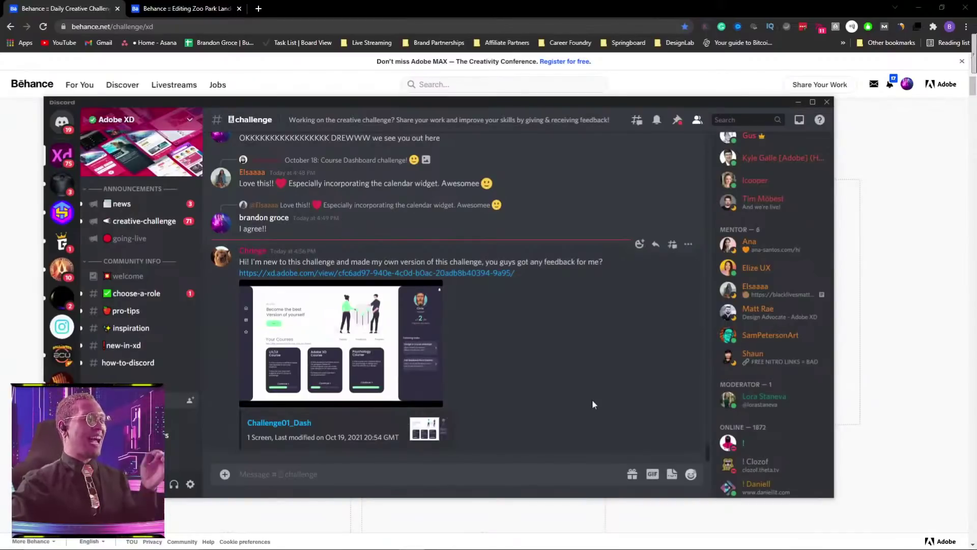
{"action": "scroll", "coordinate": [593, 402], "scroll_direction": "up", "scroll_amount": 10}
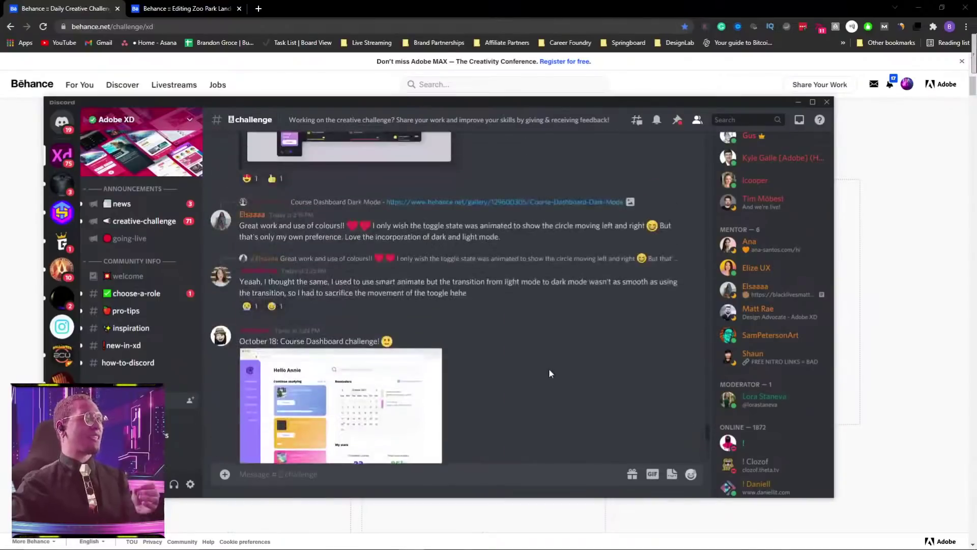
{"action": "scroll", "coordinate": [555, 366], "scroll_direction": "down", "scroll_amount": 10}
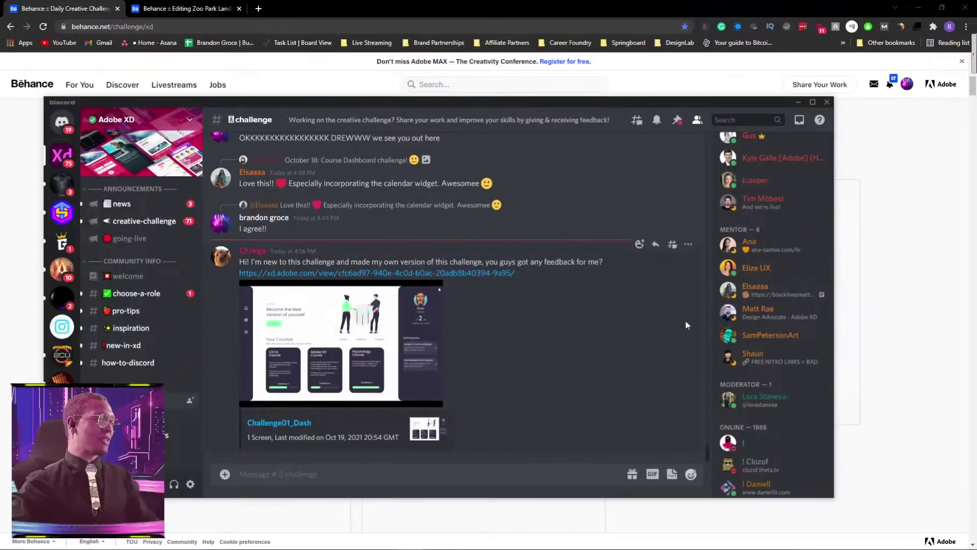
Step: Switch to the Loading Animation file in Adobe XD and examine its challenge prompt, Inspired By section and Animation artboards
{"action": "key", "text": "alt+Tab"}
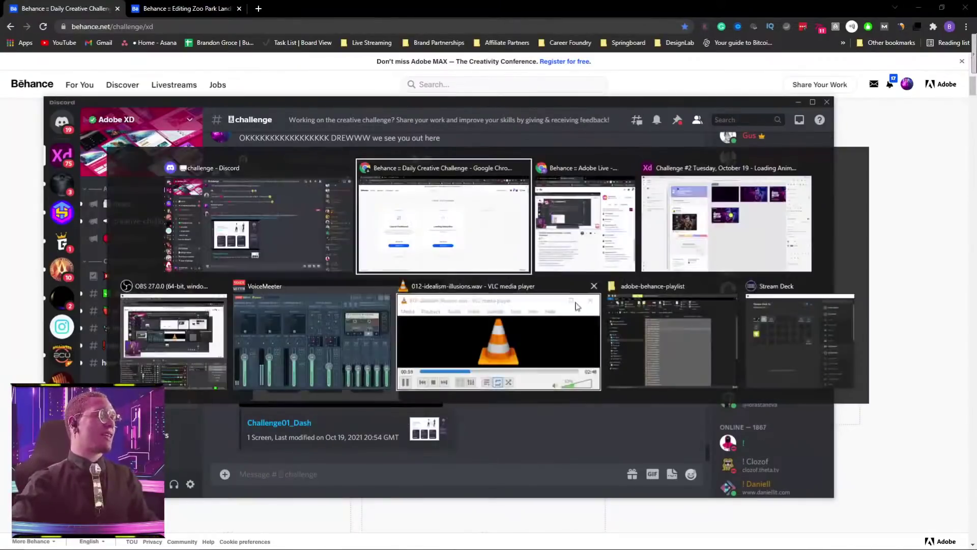
{"action": "left_click", "coordinate": [730, 227]}
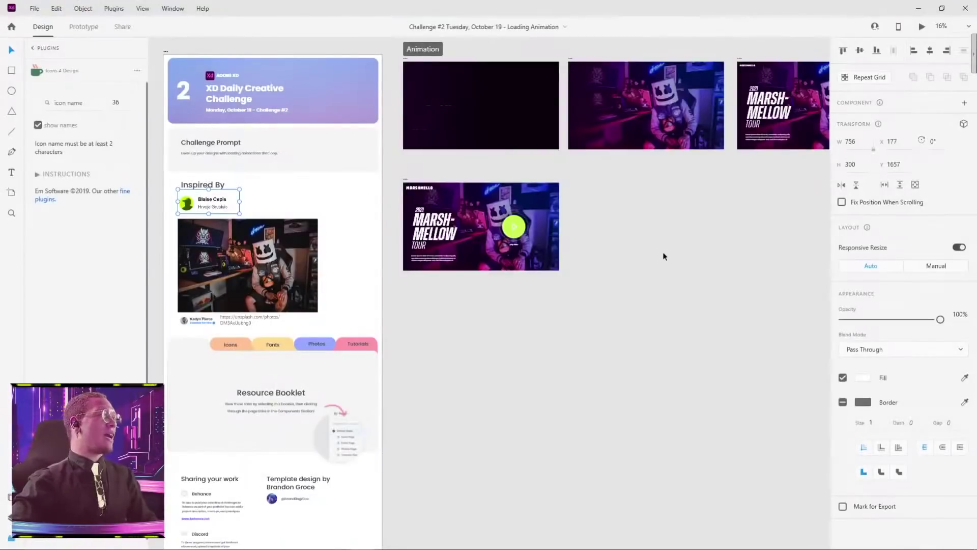
{"action": "left_click", "coordinate": [386, 152]}
{"action": "scroll", "coordinate": [249, 114], "scroll_direction": "up", "scroll_amount": 1}
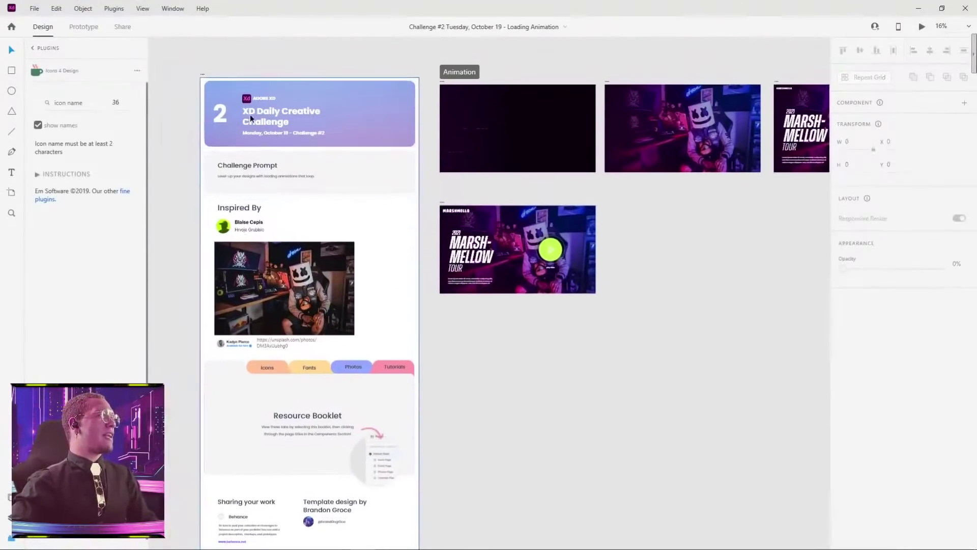
{"action": "scroll", "coordinate": [249, 114], "scroll_direction": "up", "scroll_amount": 3}
{"action": "left_click_drag", "start_coordinate": [349, 192], "coordinate": [410, 98]}
{"action": "left_click_drag", "start_coordinate": [560, 334], "coordinate": [612, 172]}
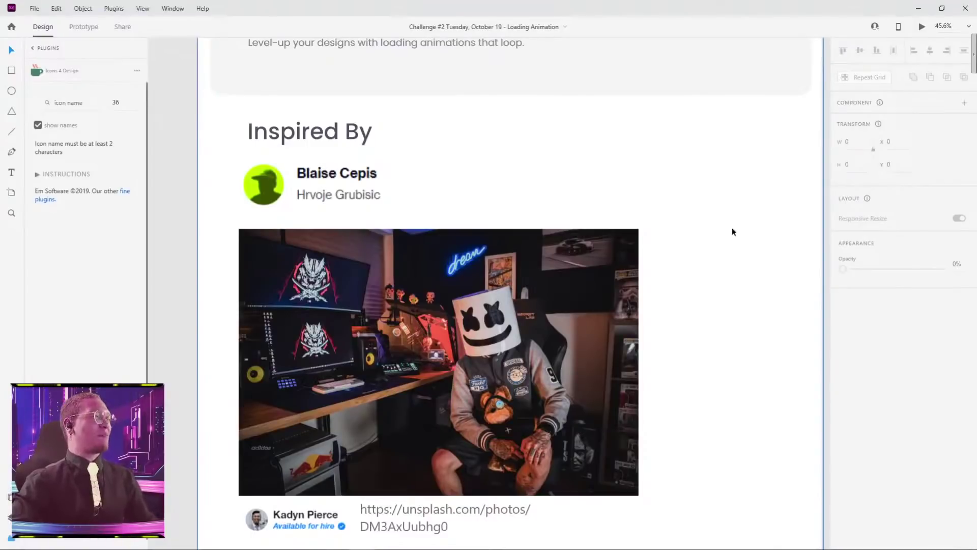
{"action": "scroll", "coordinate": [663, 148], "scroll_direction": "down", "scroll_amount": 4}
{"action": "left_click_drag", "start_coordinate": [683, 161], "coordinate": [242, 377]}
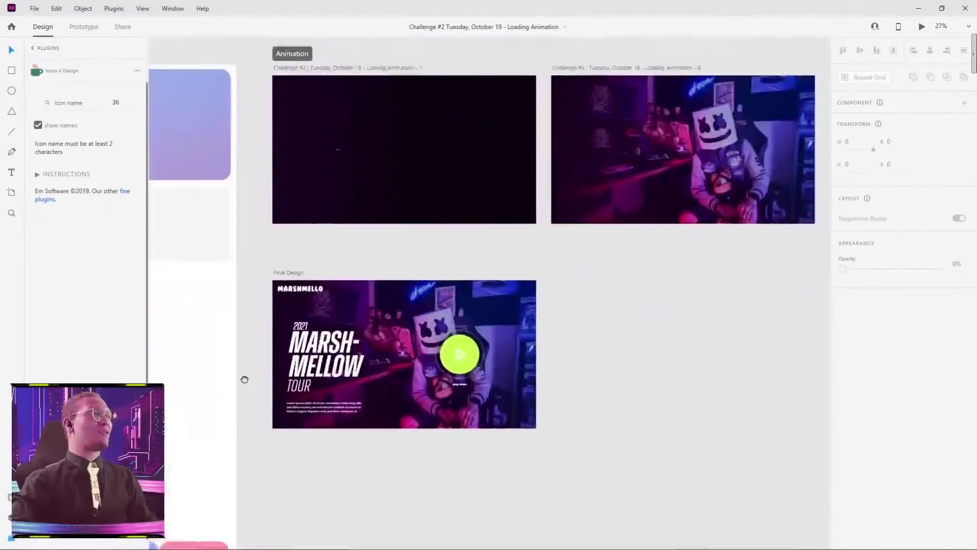
{"action": "scroll", "coordinate": [458, 275], "scroll_direction": "up", "scroll_amount": 3}
{"action": "scroll", "coordinate": [421, 185], "scroll_direction": "down", "scroll_amount": 3}
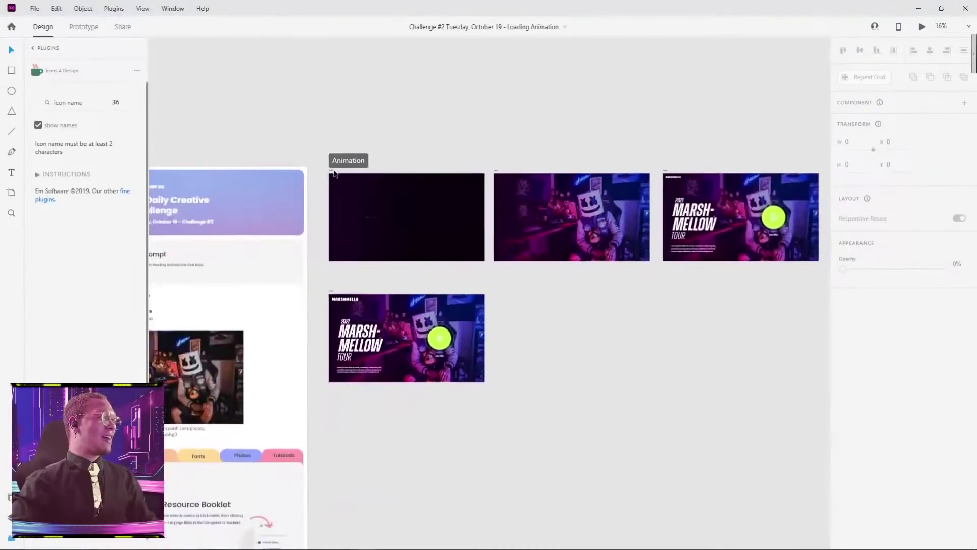
Step: Preview the loading animation from the first Animation artboard and close the preview
{"action": "left_click", "coordinate": [333, 173]}
{"action": "left_click", "coordinate": [924, 27]}
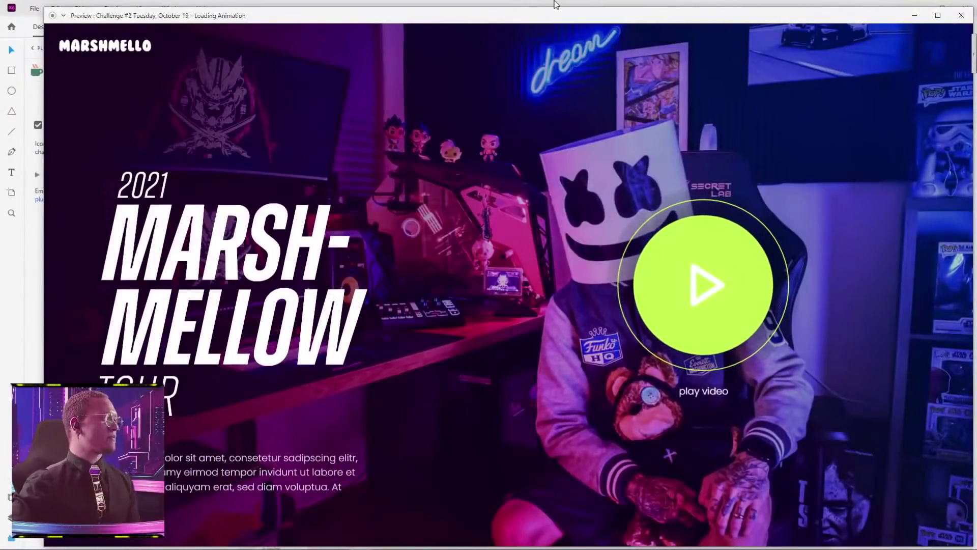
{"action": "left_click", "coordinate": [961, 15]}
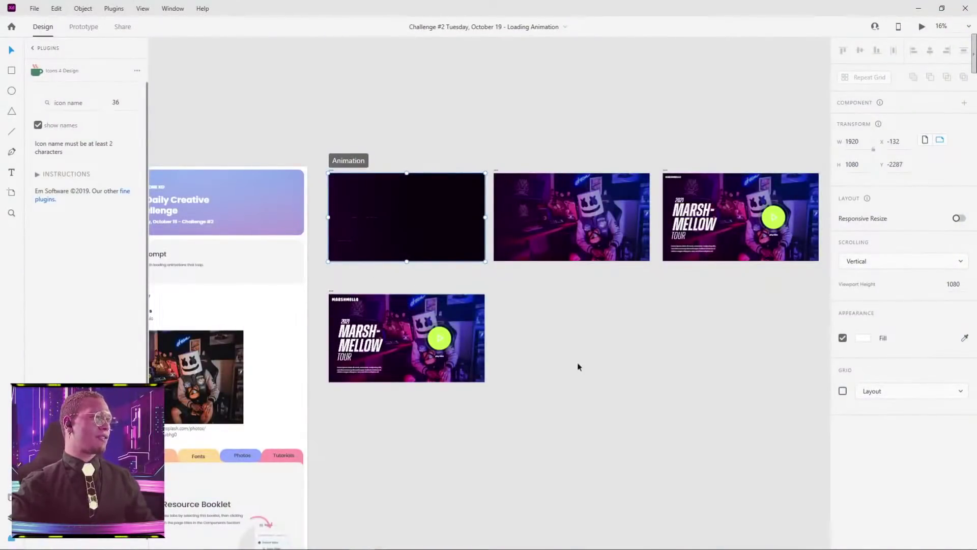
Step: Examine the studio photo in the Inspired By section with its photographer credit and Unsplash link
{"action": "left_click_drag", "start_coordinate": [584, 375], "coordinate": [617, 237]}
{"action": "left_click", "coordinate": [216, 209]}
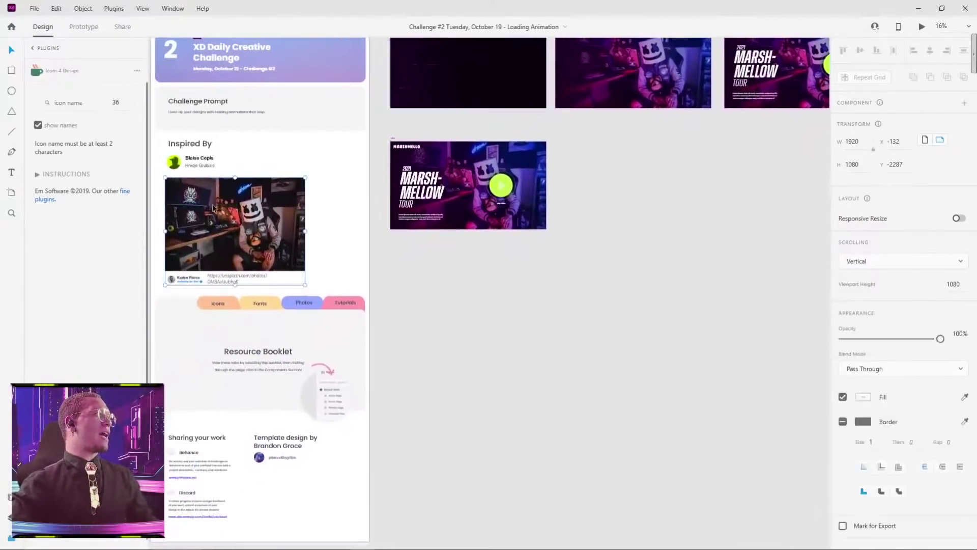
{"action": "double_click", "coordinate": [234, 205]}
{"action": "left_click_drag", "start_coordinate": [235, 205], "coordinate": [235, 213]}
{"action": "left_click", "coordinate": [316, 181]}
{"action": "left_click_drag", "start_coordinate": [316, 181], "coordinate": [464, 150]}
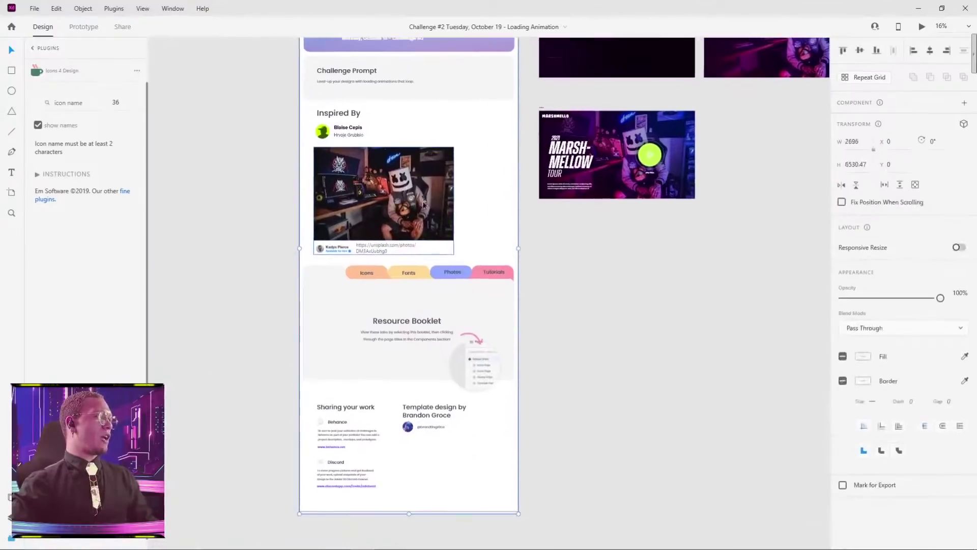
{"action": "left_click", "coordinate": [382, 208], "text": "ctrl"}
{"action": "scroll", "coordinate": [344, 281], "scroll_direction": "up", "scroll_amount": 5}
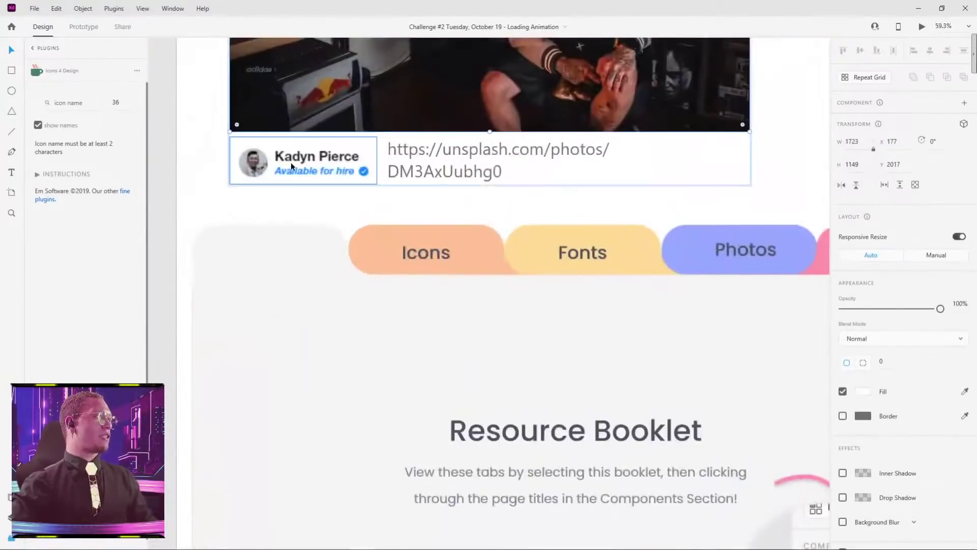
{"action": "scroll", "coordinate": [514, 179], "scroll_direction": "up", "scroll_amount": 3}
{"action": "scroll", "coordinate": [514, 179], "scroll_direction": "right", "scroll_amount": 2}
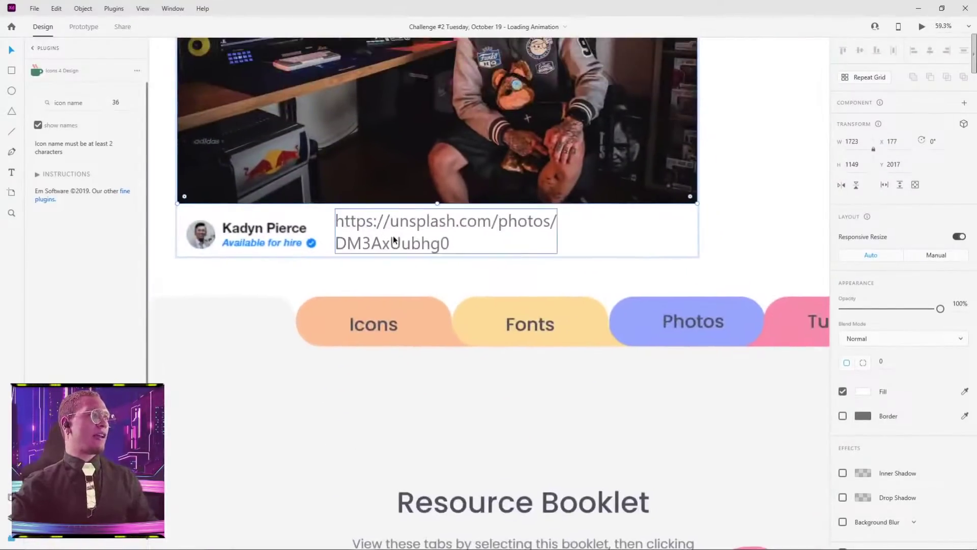
{"action": "scroll", "coordinate": [519, 203], "scroll_direction": "down", "scroll_amount": 4}
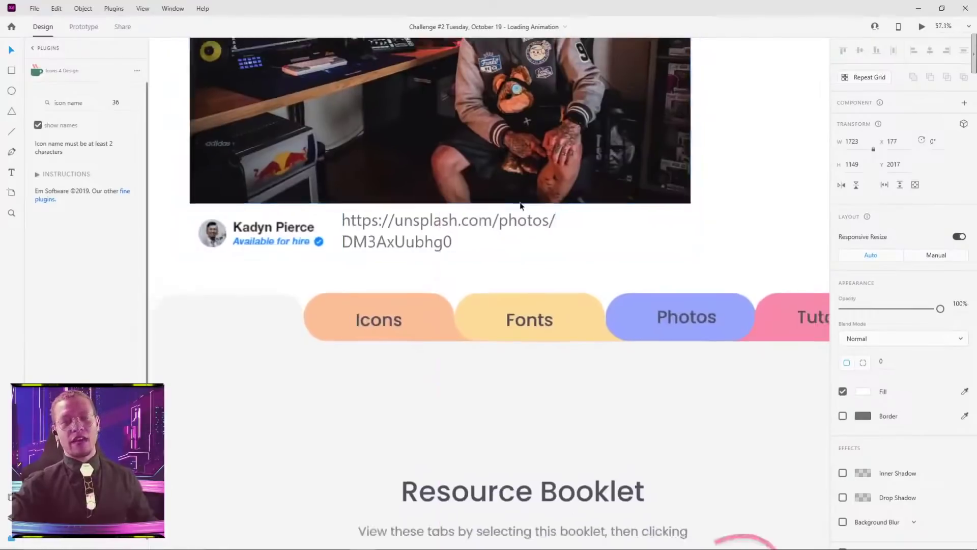
Step: Compare the source photo with the Final Design and the Animation artboards
{"action": "scroll", "coordinate": [616, 178], "scroll_direction": "up", "scroll_amount": 4}
{"action": "scroll", "coordinate": [616, 178], "scroll_direction": "right", "scroll_amount": 6}
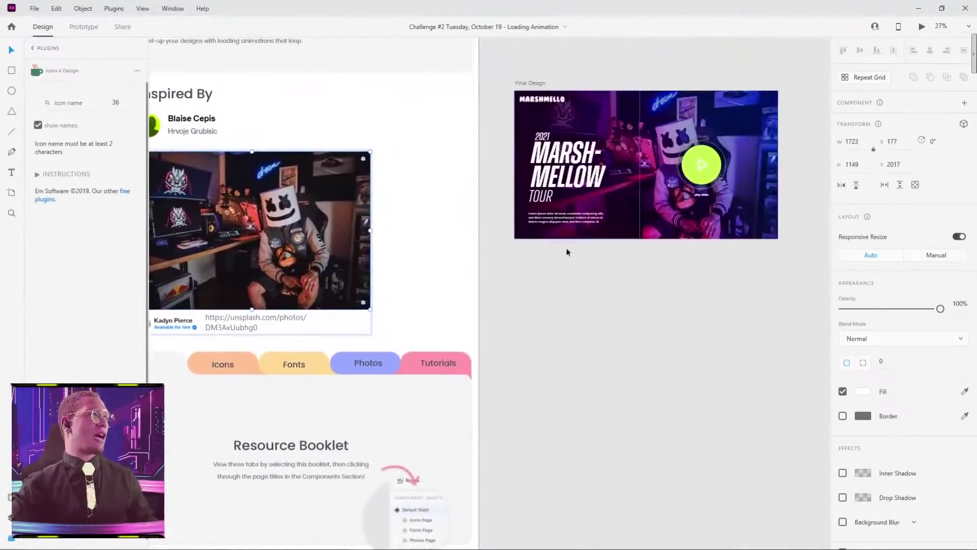
{"action": "left_click_drag", "start_coordinate": [671, 288], "coordinate": [445, 338]}
{"action": "scroll", "coordinate": [449, 319], "scroll_direction": "up", "scroll_amount": 7}
{"action": "scroll", "coordinate": [449, 318], "scroll_direction": "right", "scroll_amount": 3}
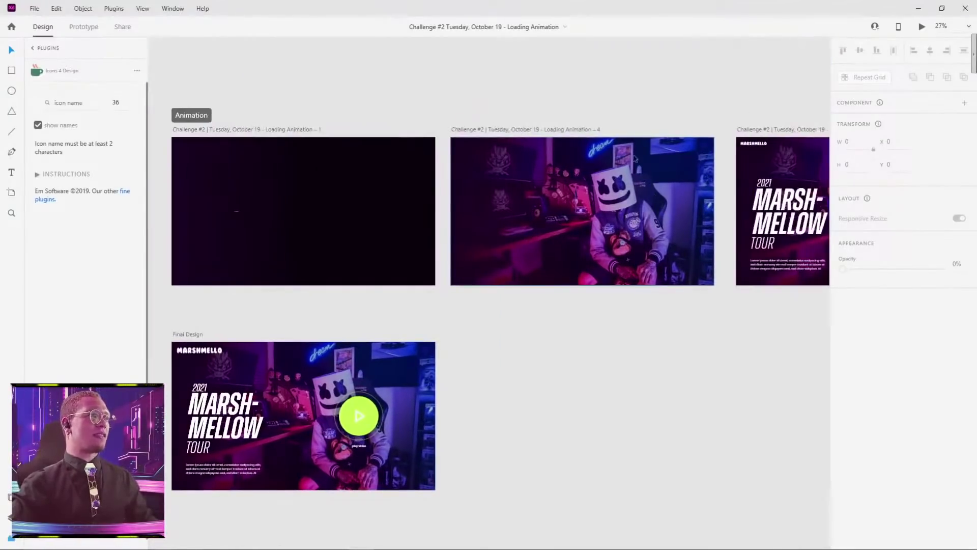
Step: Place a copy of the Inspired By studio photo on the empty canvas below the Final Design artboard
{"action": "scroll", "coordinate": [601, 235], "scroll_direction": "down", "scroll_amount": 8}
{"action": "scroll", "coordinate": [601, 235], "scroll_direction": "left", "scroll_amount": 10}
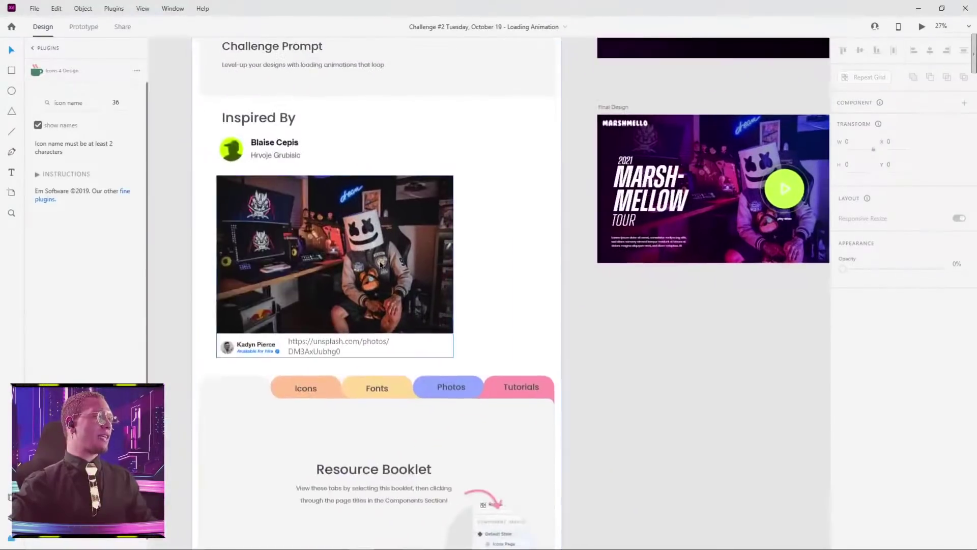
{"action": "left_click", "coordinate": [380, 264]}
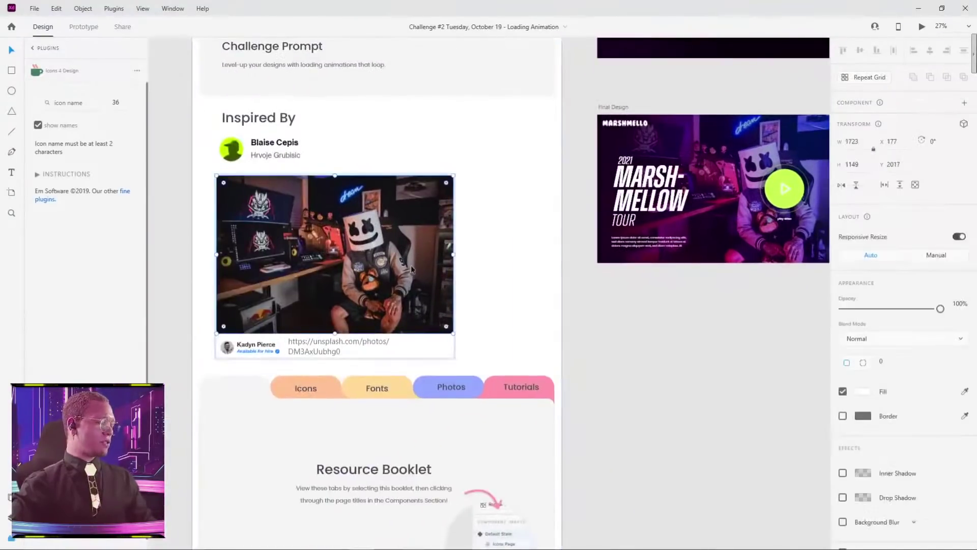
{"action": "scroll", "coordinate": [626, 226], "scroll_direction": "down", "scroll_amount": 3}
{"action": "scroll", "coordinate": [625, 226], "scroll_direction": "right", "scroll_amount": 9}
{"action": "left_click_drag", "start_coordinate": [275, 288], "coordinate": [667, 283]}
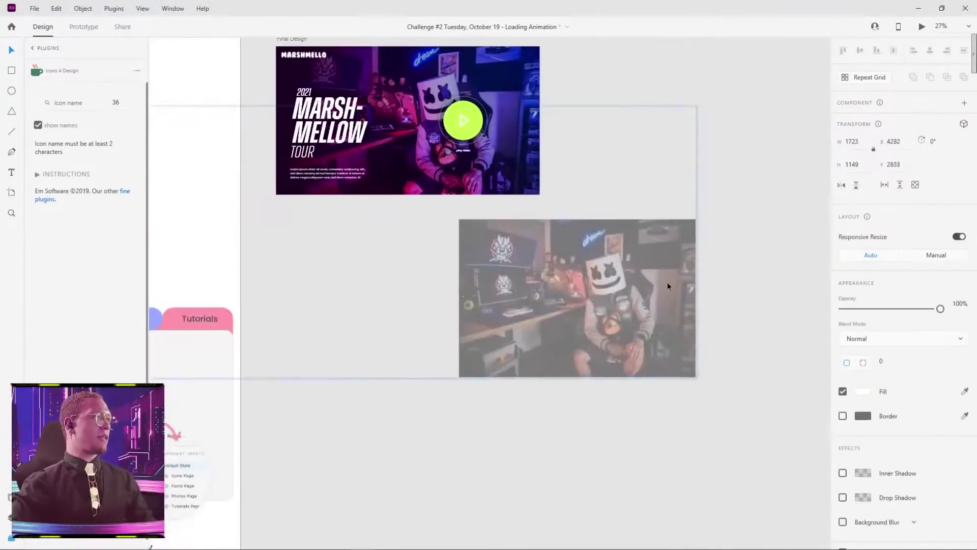
{"action": "key", "text": "Delete"}
{"action": "key", "text": "ctrl+v"}
{"action": "left_click_drag", "start_coordinate": [546, 294], "coordinate": [628, 313]}
Step: Open the copied studio photo in Photoshop for editing
{"action": "right_click", "coordinate": [628, 313]}
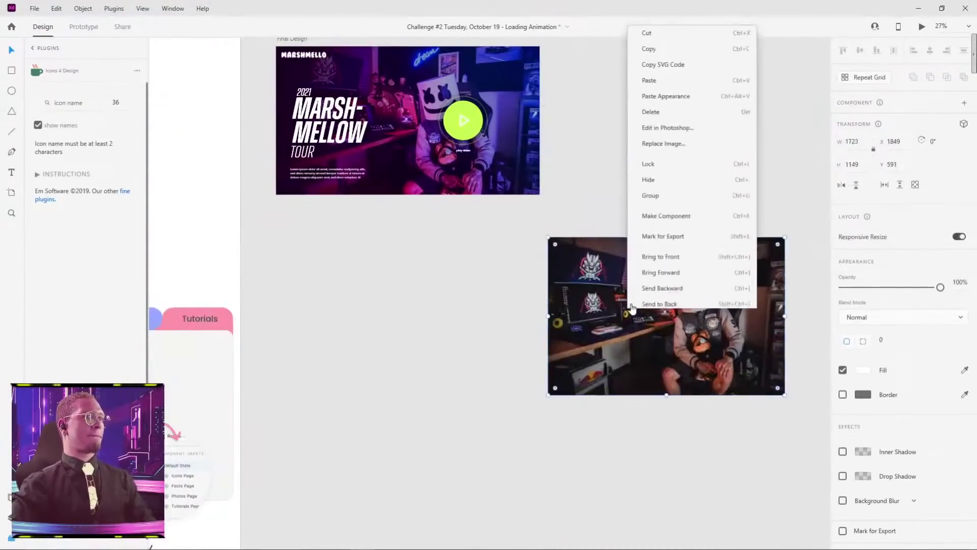
{"action": "left_click", "coordinate": [673, 104]}
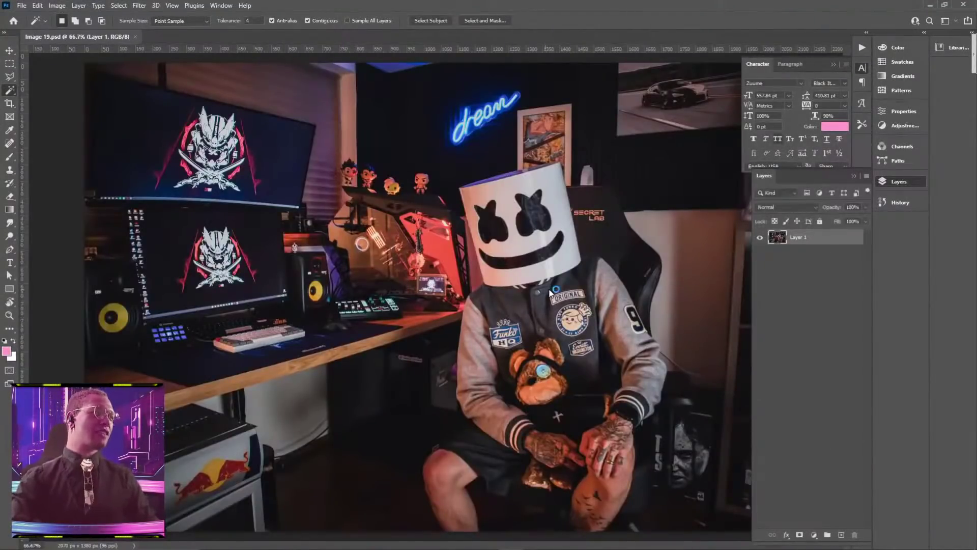
{"action": "scroll", "coordinate": [566, 251], "scroll_direction": "down", "scroll_amount": 2}
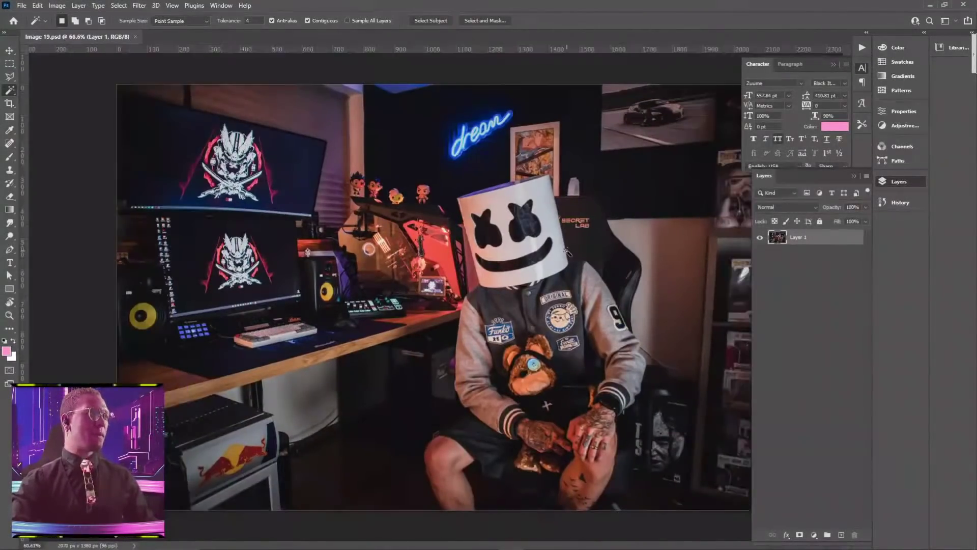
Step: Create an empty layer above the studio photo and add a Gradient Map adjustment layer on top of it
{"action": "left_click", "coordinate": [842, 535]}
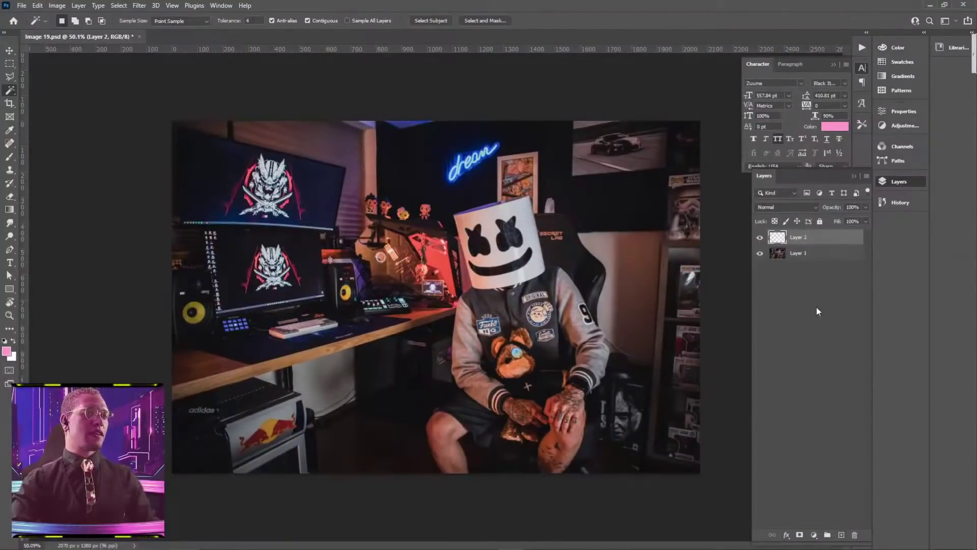
{"action": "left_click", "coordinate": [814, 534]}
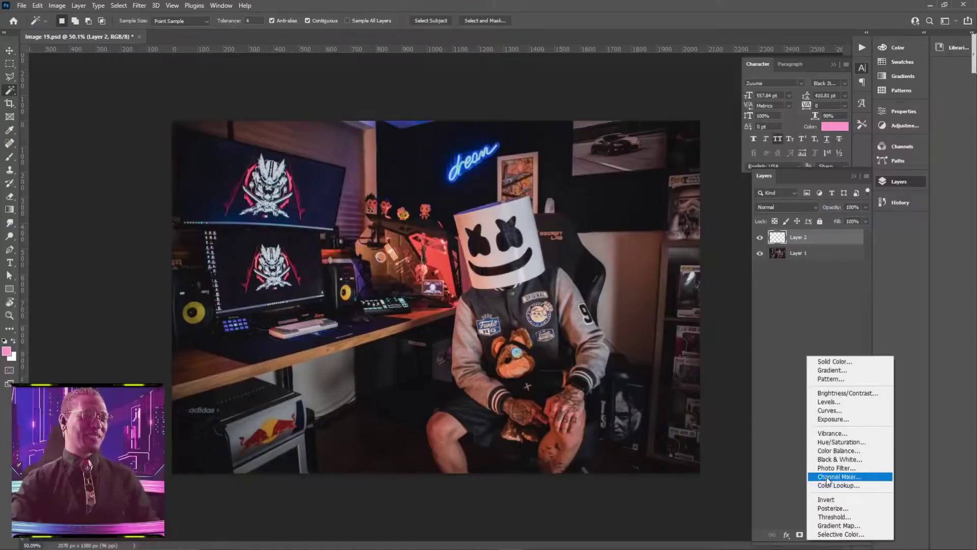
{"action": "left_click", "coordinate": [844, 525]}
Step: Apply the blue-to-purple Purple_04 preset from the Purples group to the gradient map
{"action": "left_click", "coordinate": [806, 144]}
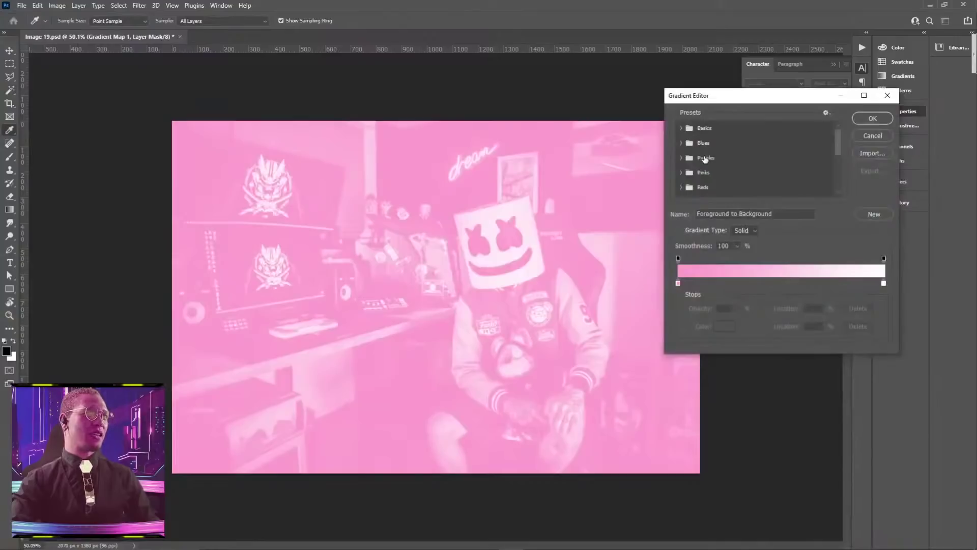
{"action": "left_click", "coordinate": [682, 158]}
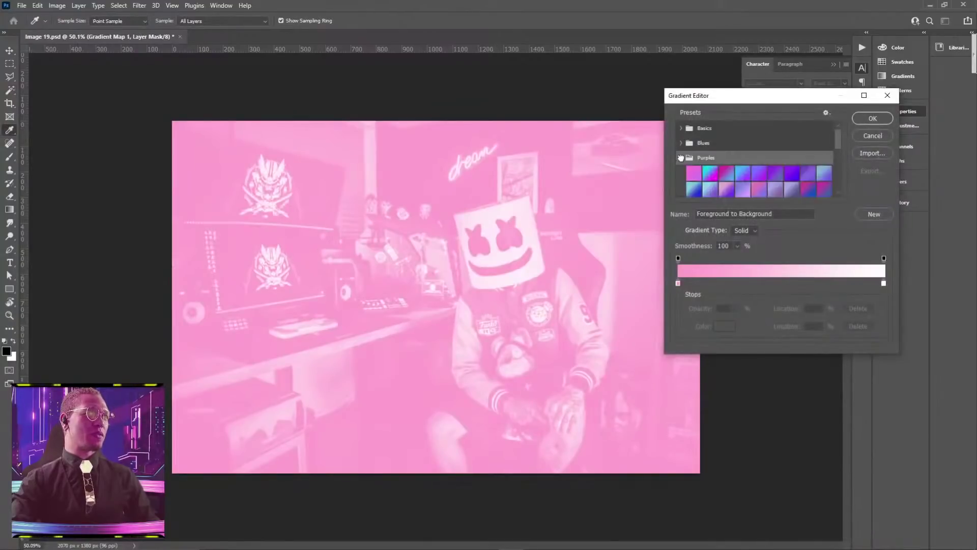
{"action": "left_click", "coordinate": [713, 174]}
{"action": "left_click", "coordinate": [727, 175]}
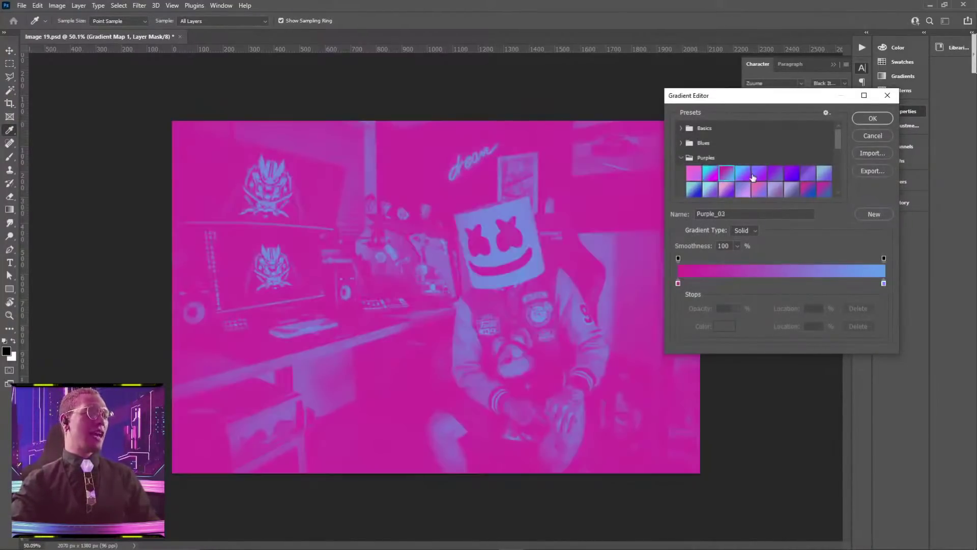
{"action": "left_click", "coordinate": [743, 175]}
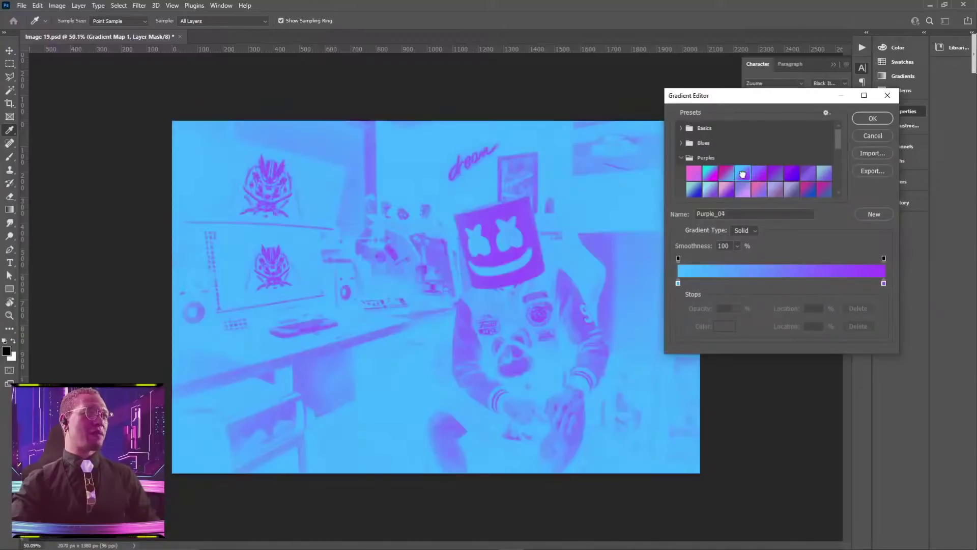
{"action": "left_click", "coordinate": [872, 119]}
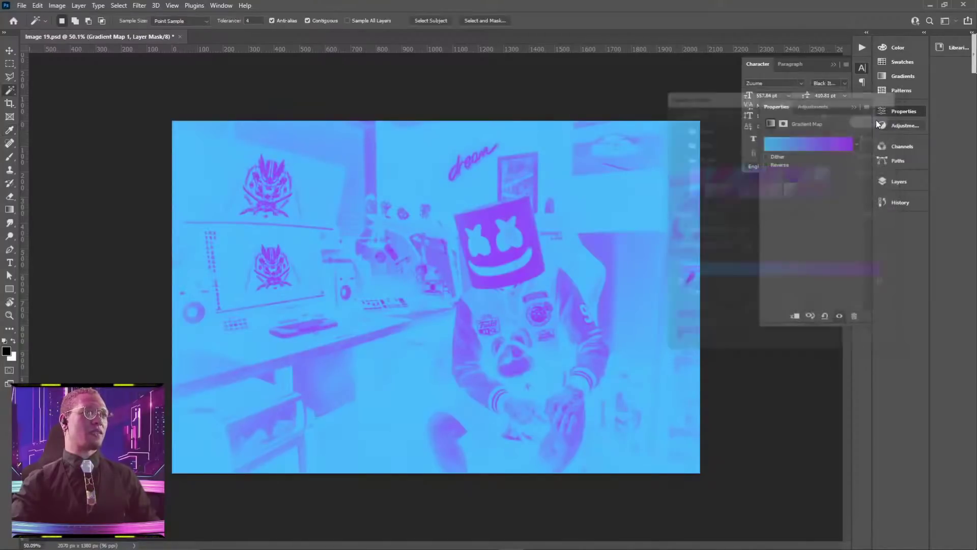
Step: Delete the empty Layer 2 between the gradient map and the photo
{"action": "left_click", "coordinate": [853, 107]}
{"action": "left_click", "coordinate": [893, 180]}
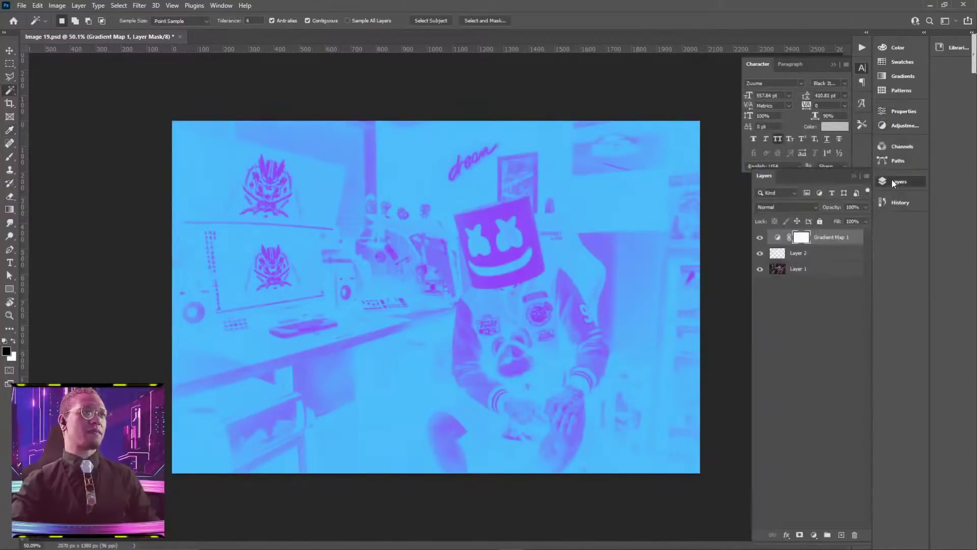
{"action": "left_click", "coordinate": [806, 254]}
{"action": "key", "text": "Delete"}
Step: Set the Gradient Map 1 layer's blend mode to Color Burn and its opacity to 79%
{"action": "left_click", "coordinate": [786, 237]}
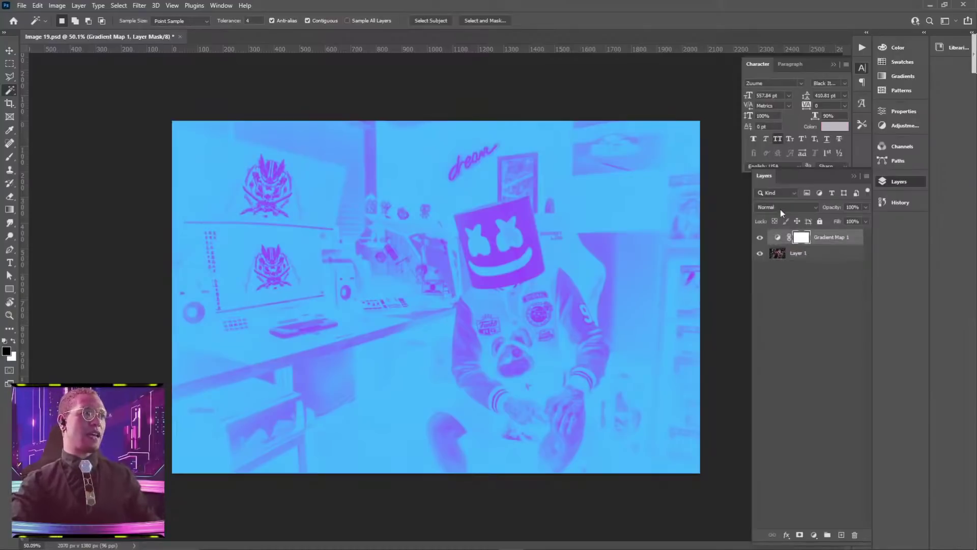
{"action": "left_click", "coordinate": [780, 208]}
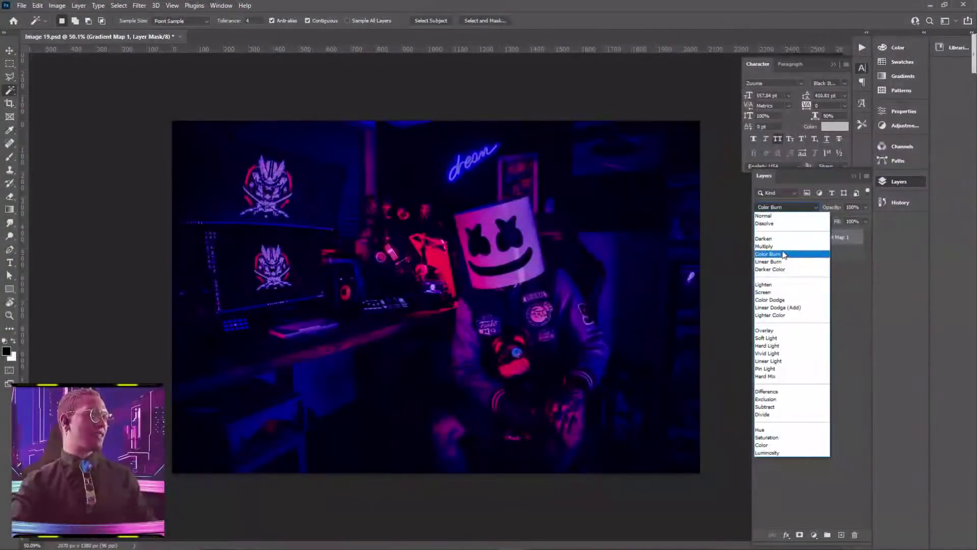
{"action": "left_click", "coordinate": [782, 254]}
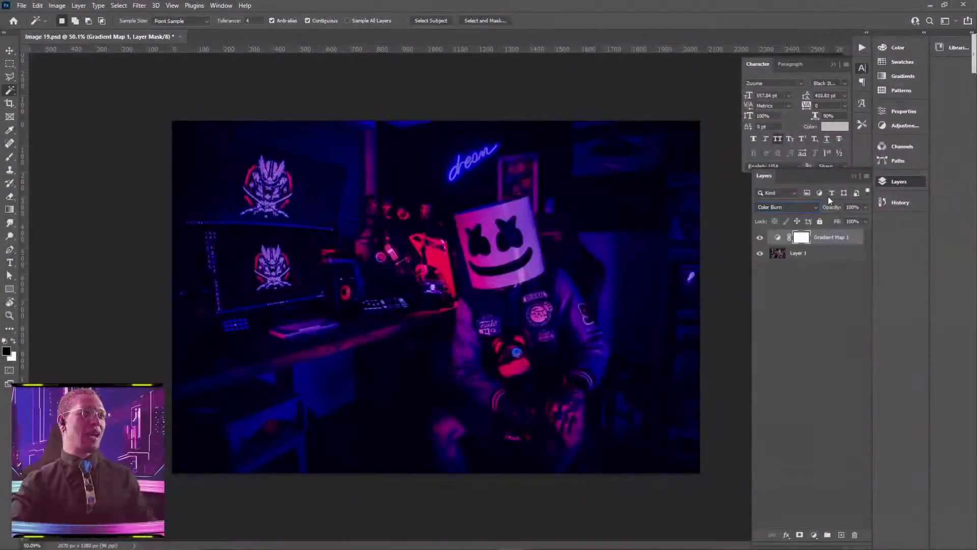
{"action": "mouse_move", "coordinate": [829, 207]}
{"action": "left_mouse_down"}
{"action": "mouse_move", "coordinate": [816, 208]}
{"action": "mouse_move", "coordinate": [826, 209]}
{"action": "left_mouse_up"}
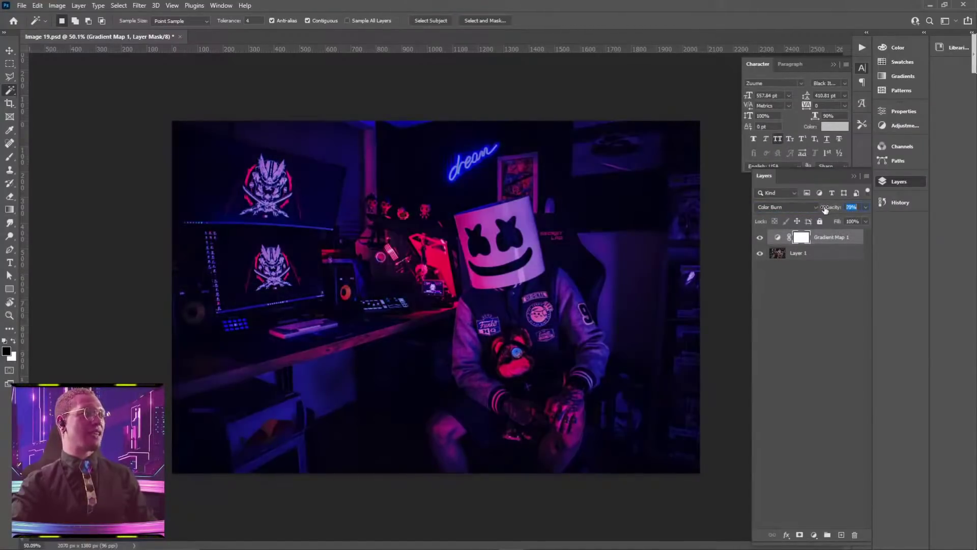
Step: Try other presets from the Purples group on the gradient map, ending back on the blue-to-purple Purple_04 gradient
{"action": "double_click", "coordinate": [777, 239]}
{"action": "left_click", "coordinate": [855, 145]}
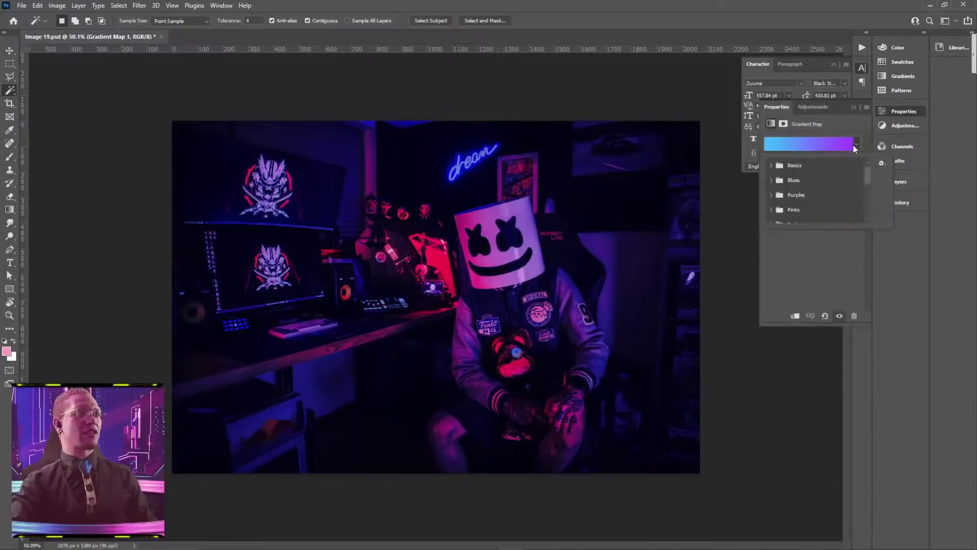
{"action": "left_click", "coordinate": [771, 195]}
{"action": "left_click", "coordinate": [800, 208]}
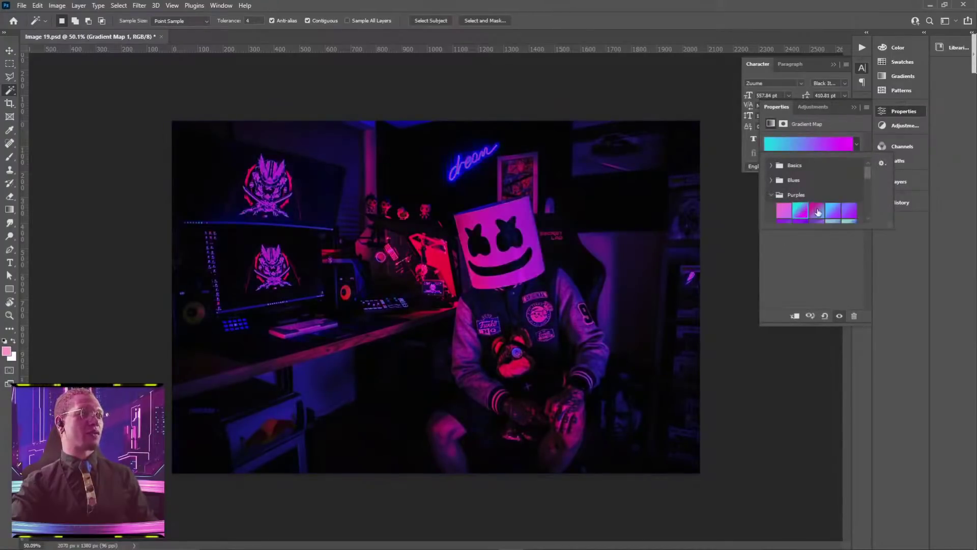
{"action": "left_click", "coordinate": [817, 211]}
{"action": "left_click", "coordinate": [832, 210]}
{"action": "scroll", "coordinate": [842, 211], "scroll_direction": "down", "scroll_amount": 1}
{"action": "left_click", "coordinate": [849, 202]}
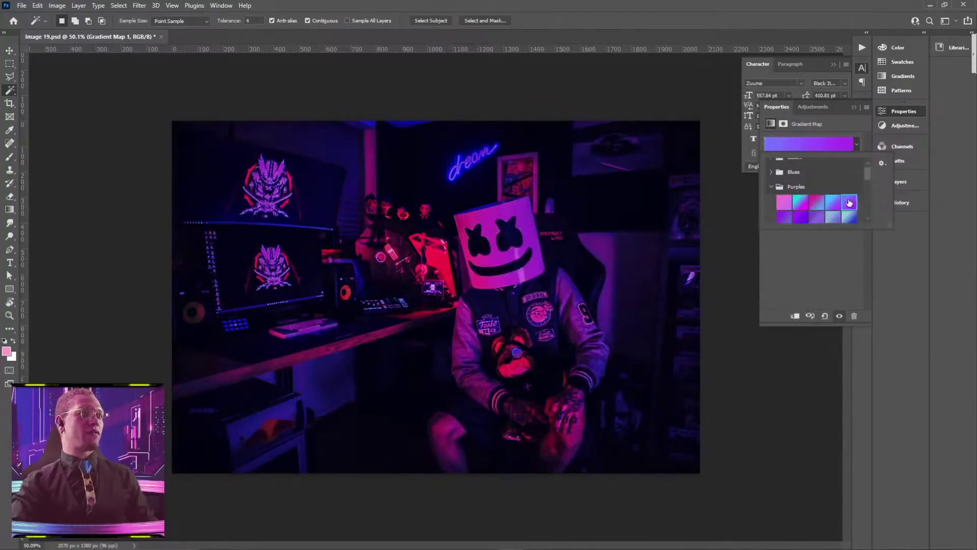
{"action": "left_click", "coordinate": [845, 215]}
{"action": "left_click", "coordinate": [817, 214]}
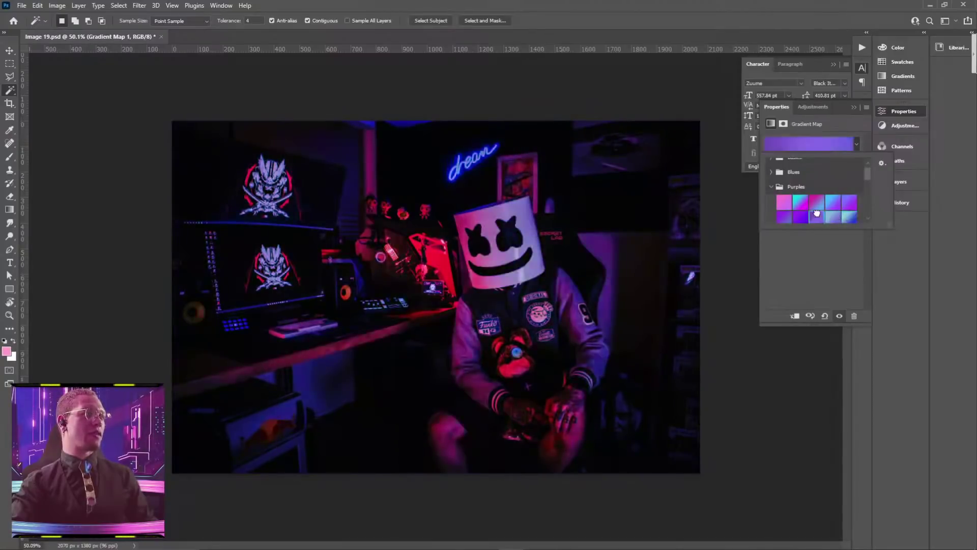
{"action": "left_click", "coordinate": [801, 215]}
{"action": "left_click", "coordinate": [819, 201]}
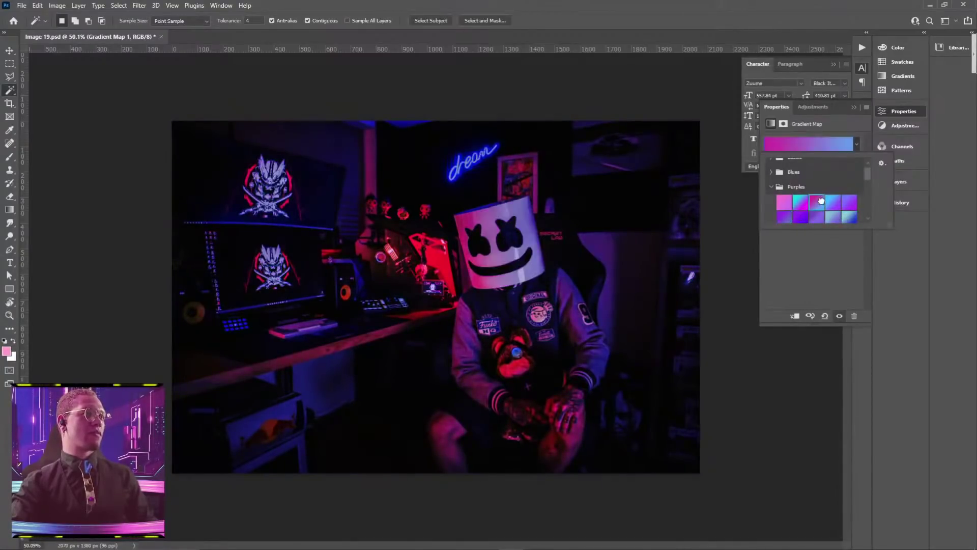
{"action": "left_click", "coordinate": [832, 202]}
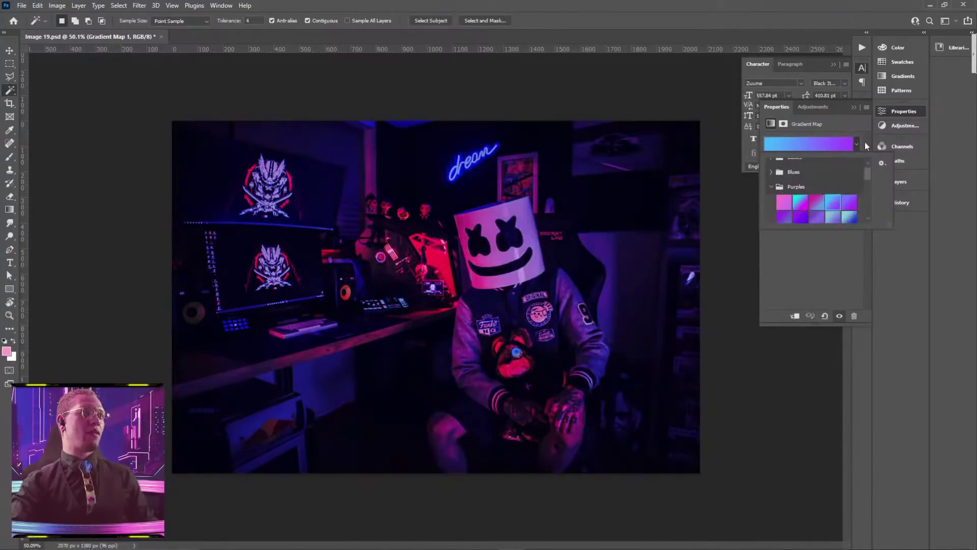
{"action": "left_click", "coordinate": [863, 145]}
{"action": "left_click", "coordinate": [851, 108]}
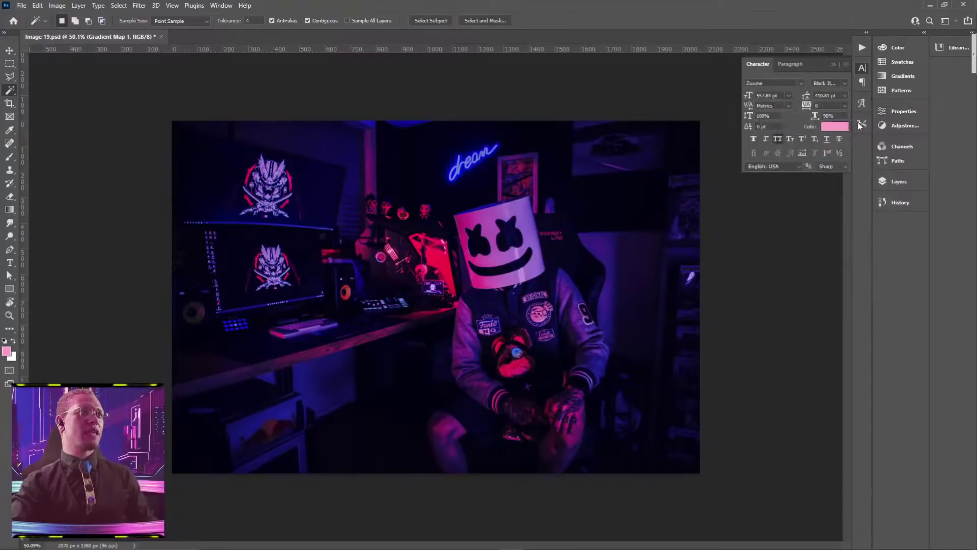
{"action": "left_click", "coordinate": [894, 180]}
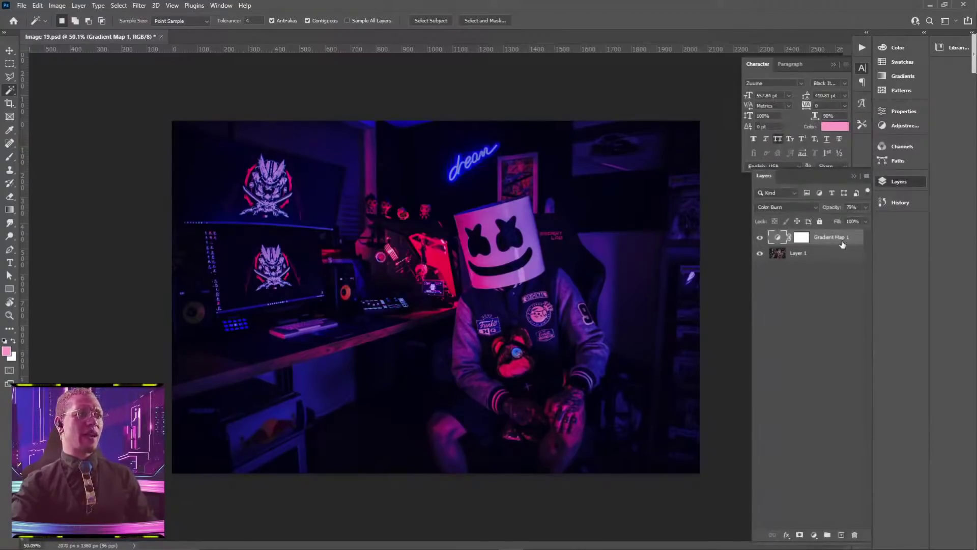
Step: Lower the Gradient Map 1 layer's opacity to 73%, save the photo and switch back to Adobe XD
{"action": "left_click", "coordinate": [799, 253]}
{"action": "key", "text": "alt+bracketright"}
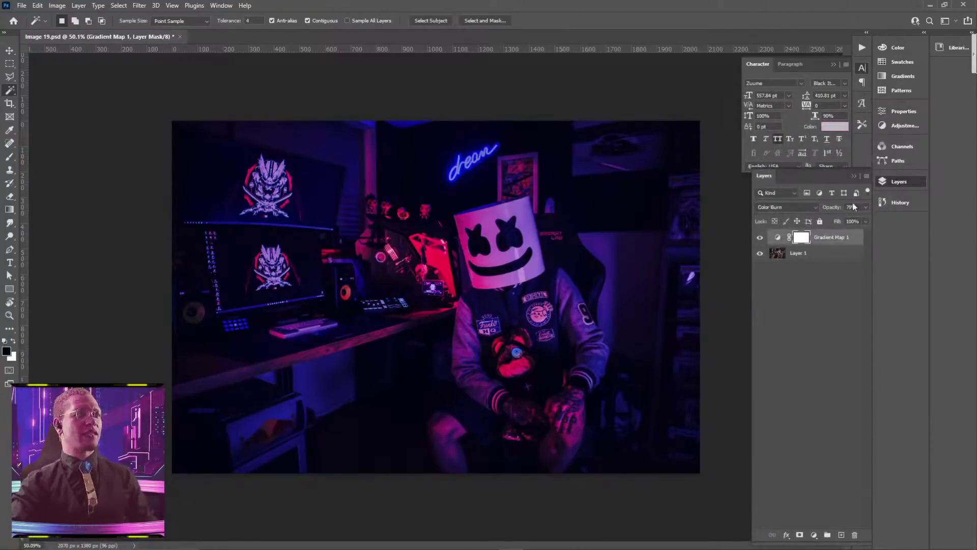
{"action": "left_click_drag", "start_coordinate": [840, 207], "coordinate": [833, 208]}
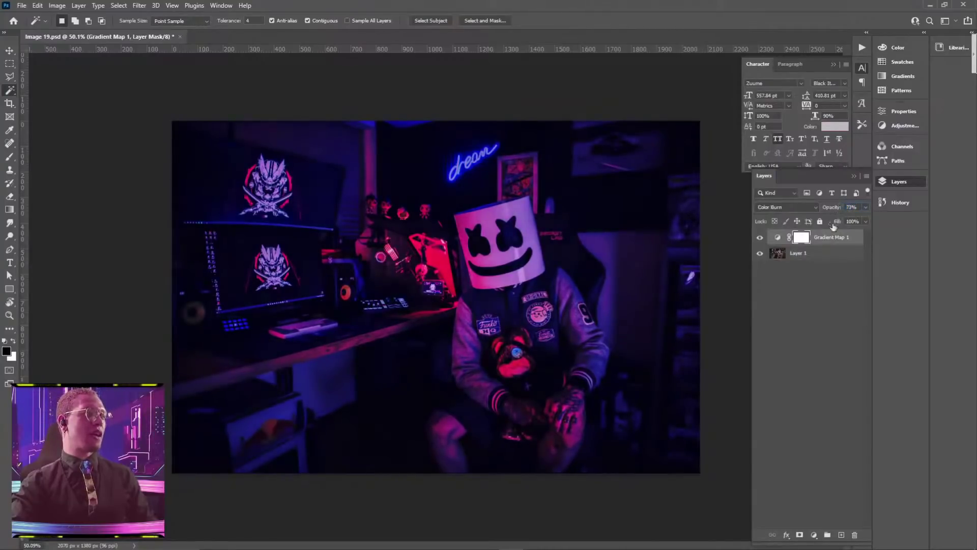
{"action": "left_click", "coordinate": [822, 340]}
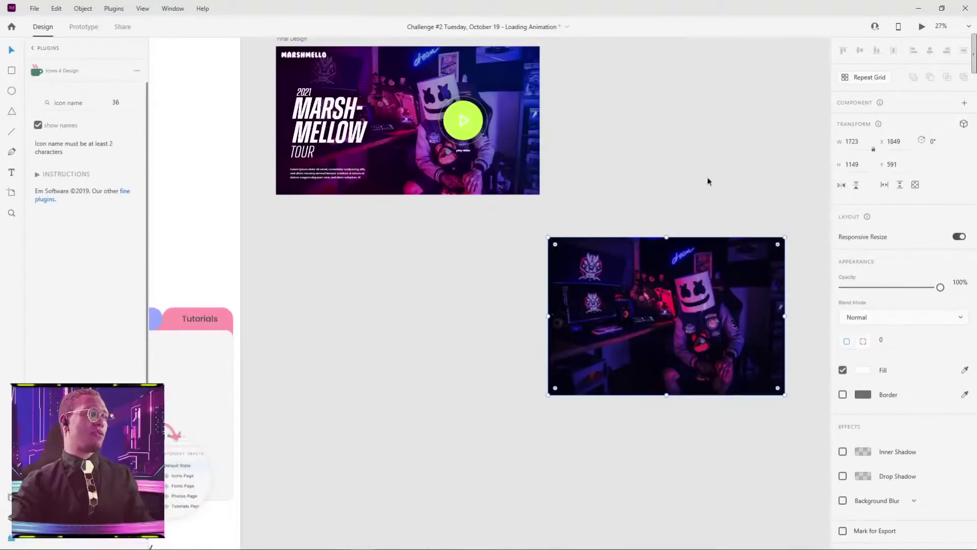
Step: Move the colour-treated photo left and slightly down on the canvas below the Final Design artboard
{"action": "left_click_drag", "start_coordinate": [713, 264], "coordinate": [681, 286]}
{"action": "left_click", "coordinate": [723, 219]}
{"action": "left_click_drag", "start_coordinate": [726, 307], "coordinate": [687, 172]}
{"action": "left_click_drag", "start_coordinate": [687, 191], "coordinate": [618, 203]}
{"action": "left_click", "coordinate": [688, 161]}
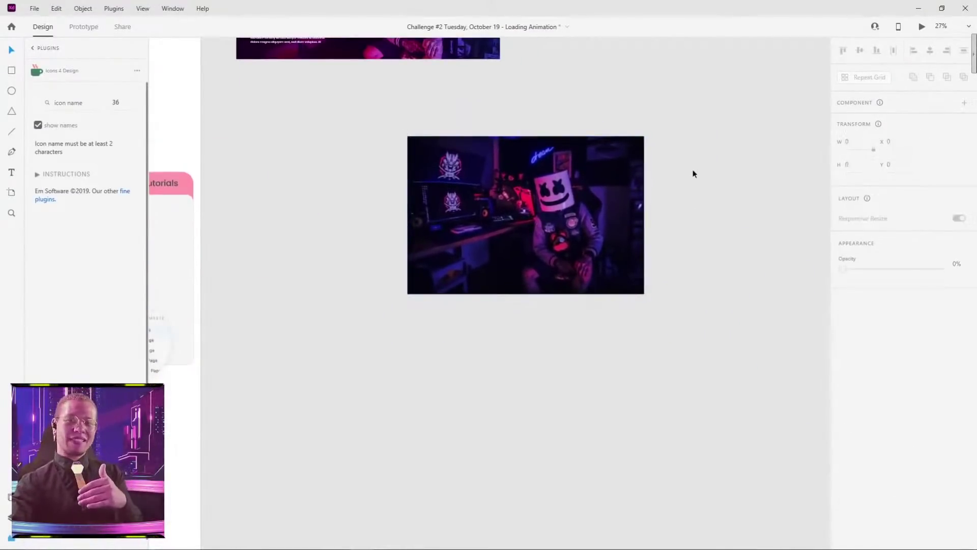
Step: Compare the Final Design artboard with the loading animation artboards, checking the photo treatment, headline and play button
{"action": "left_click_drag", "start_coordinate": [654, 86], "coordinate": [708, 354]}
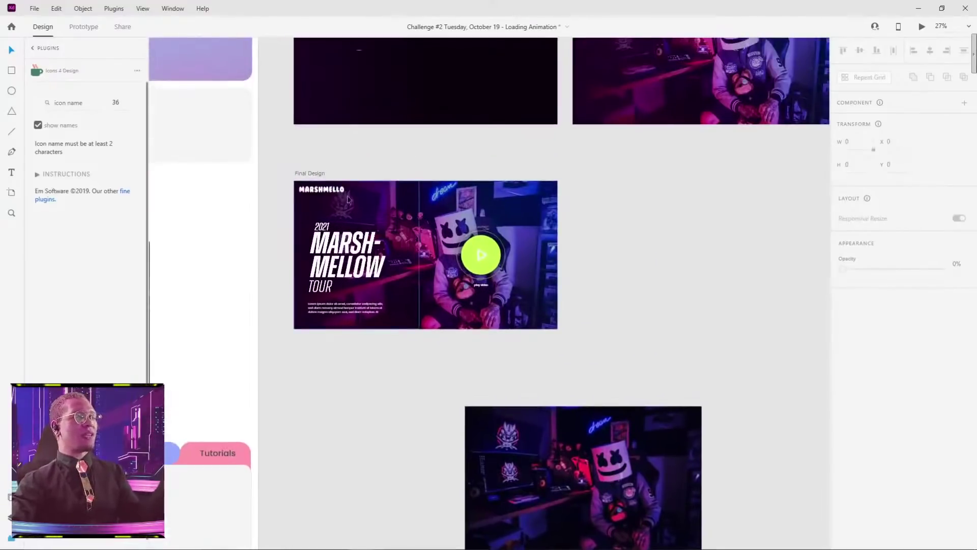
{"action": "left_click", "coordinate": [327, 190]}
{"action": "left_click", "coordinate": [704, 247]}
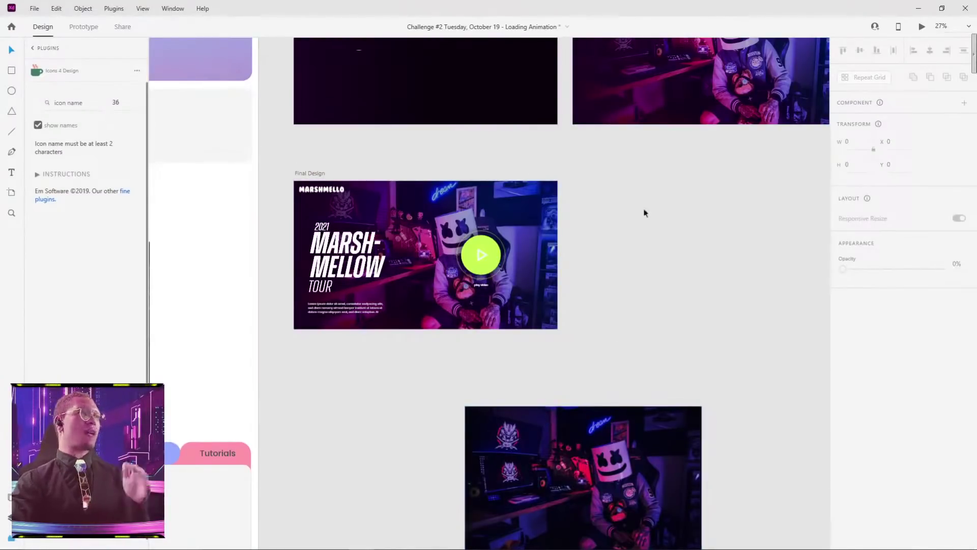
{"action": "left_click_drag", "start_coordinate": [668, 212], "coordinate": [377, 355]}
{"action": "left_click_drag", "start_coordinate": [683, 332], "coordinate": [585, 352]}
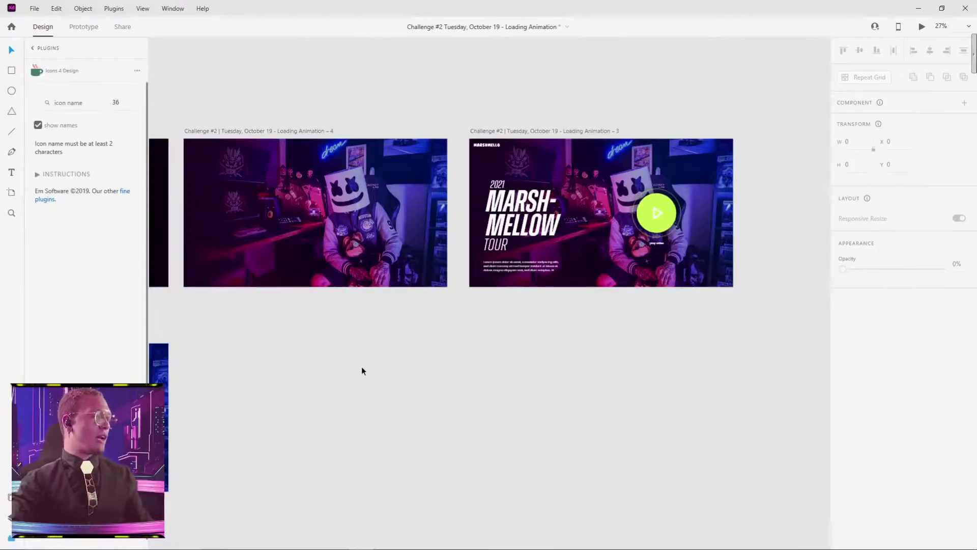
{"action": "left_click_drag", "start_coordinate": [362, 370], "coordinate": [761, 218]}
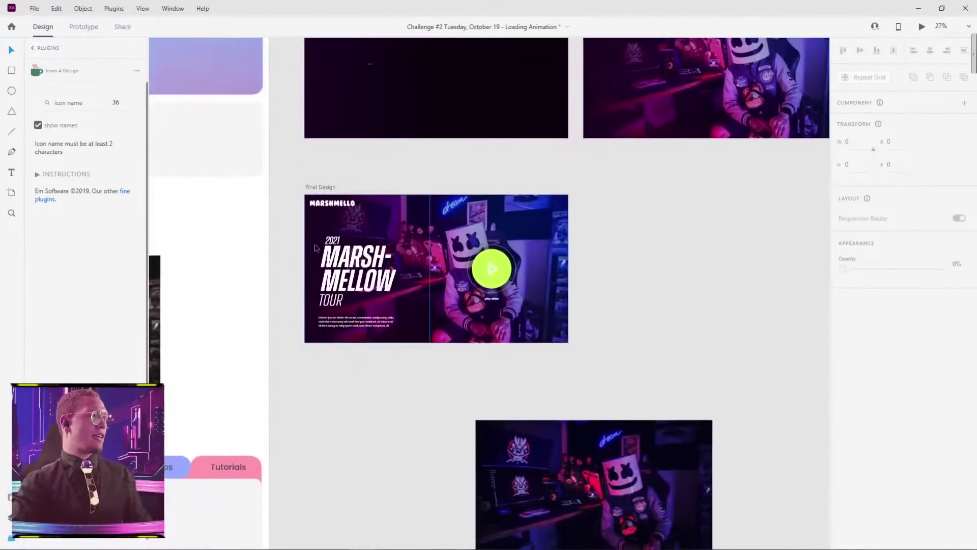
{"action": "scroll", "coordinate": [323, 265], "scroll_direction": "up", "scroll_amount": 5}
{"action": "scroll", "coordinate": [407, 255], "scroll_direction": "down", "scroll_amount": 3}
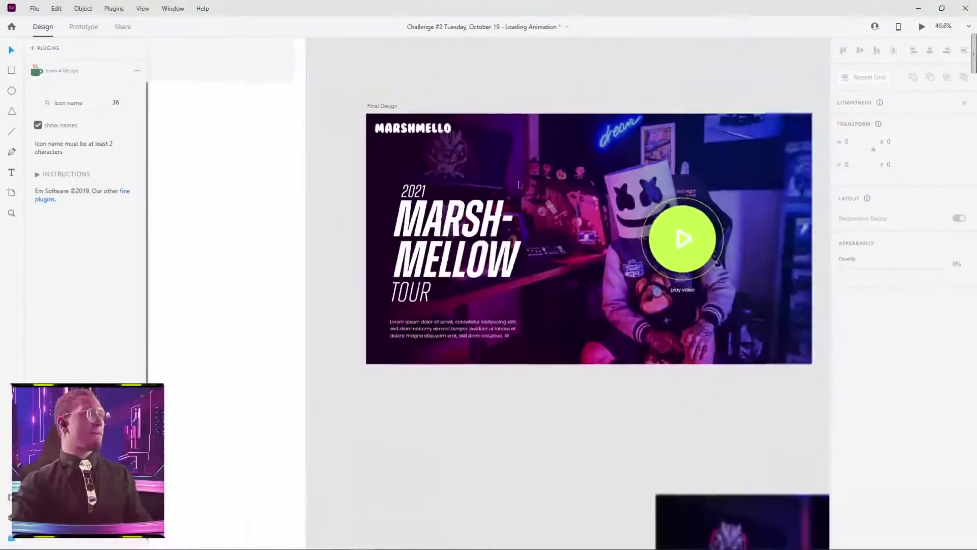
{"action": "scroll", "coordinate": [407, 255], "scroll_direction": "right", "scroll_amount": 2}
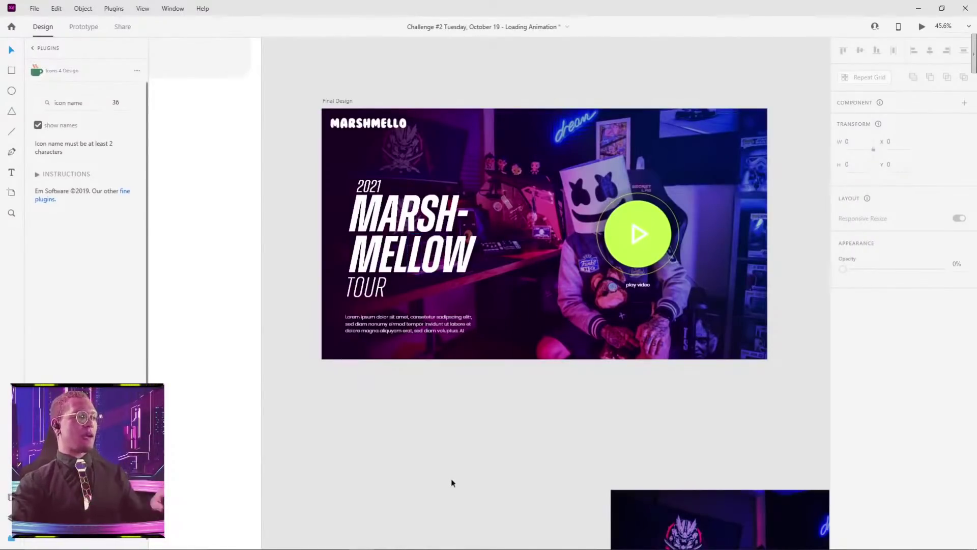
Step: Draw an artboard about 636 by 566 below the Final Design artboard and fill it with black, #000000
{"action": "left_click_drag", "start_coordinate": [451, 479], "coordinate": [451, 312]}
{"action": "key", "text": "a"}
{"action": "left_click_drag", "start_coordinate": [351, 284], "coordinate": [501, 416]}
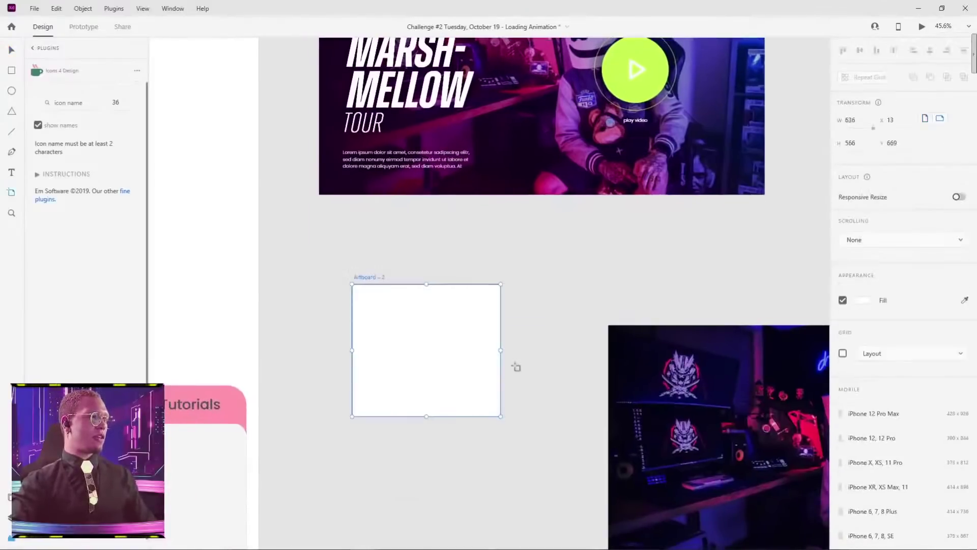
{"action": "left_click", "coordinate": [862, 301]}
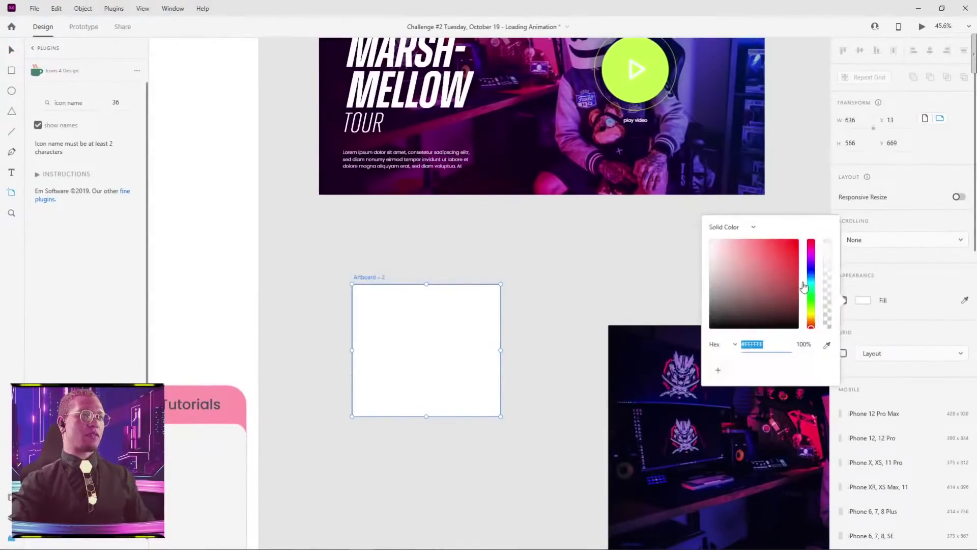
{"action": "left_click_drag", "start_coordinate": [783, 300], "coordinate": [711, 328]}
{"action": "type", "text": "v"}
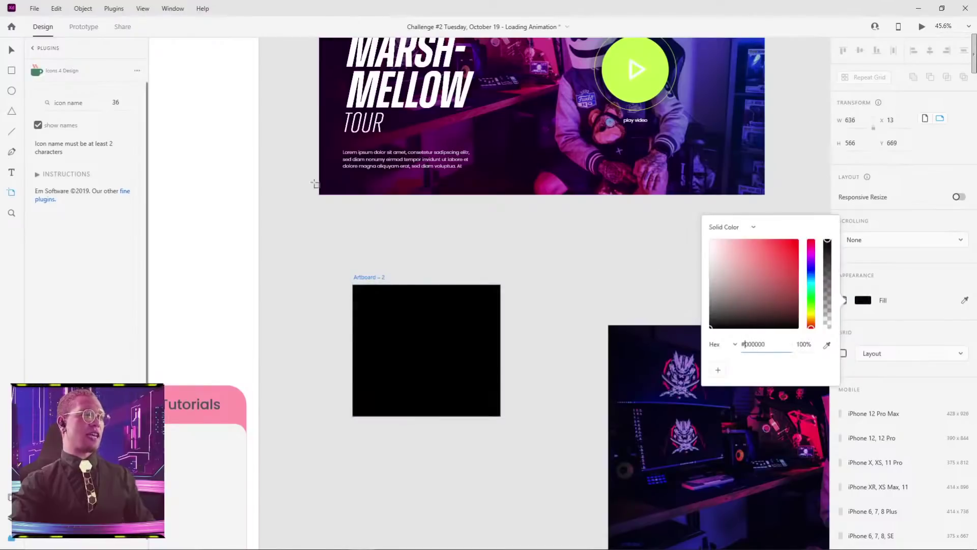
{"action": "left_click", "coordinate": [517, 217]}
Step: Examine the Final Design headline closely, selecting its first letter M to check how the text is set up
{"action": "scroll", "coordinate": [516, 211], "scroll_direction": "up", "scroll_amount": 5}
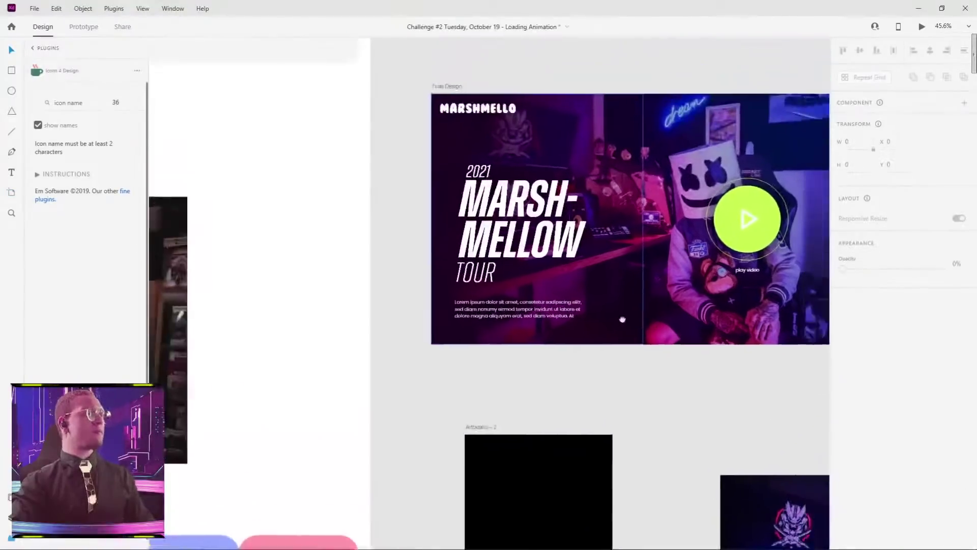
{"action": "scroll", "coordinate": [355, 226], "scroll_direction": "up", "scroll_amount": 5}
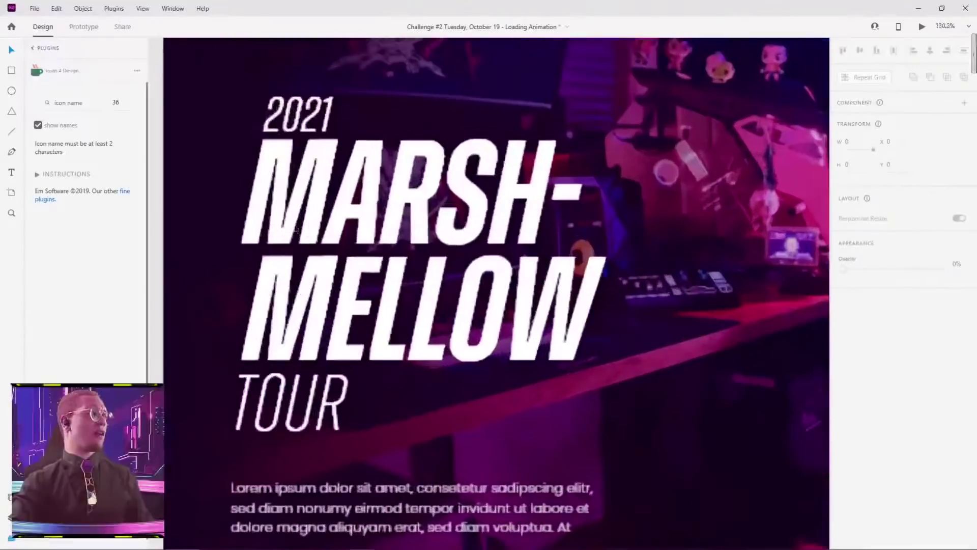
{"action": "left_click", "coordinate": [300, 187]}
{"action": "double_click", "coordinate": [300, 187]}
{"action": "left_click", "coordinate": [362, 109]}
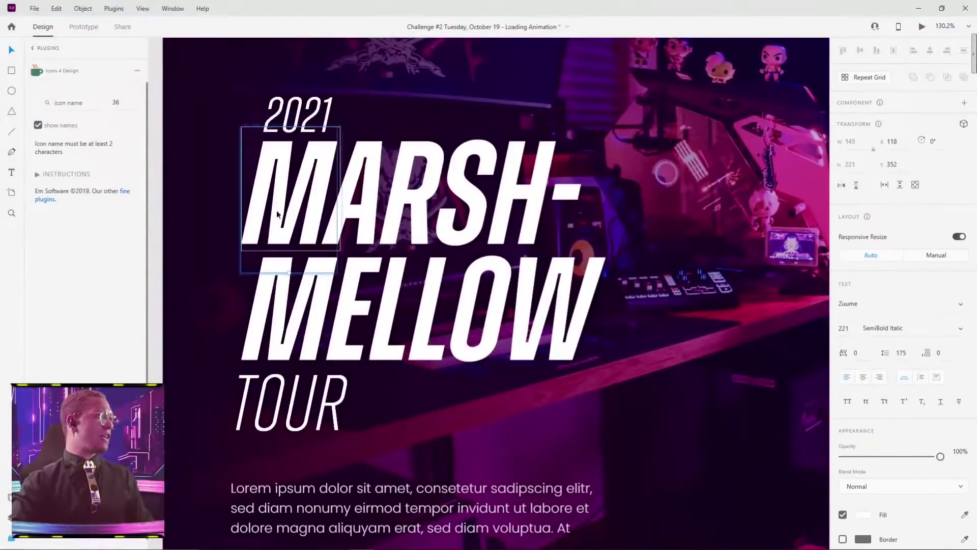
{"action": "left_click_drag", "start_coordinate": [303, 199], "coordinate": [306, 178]}
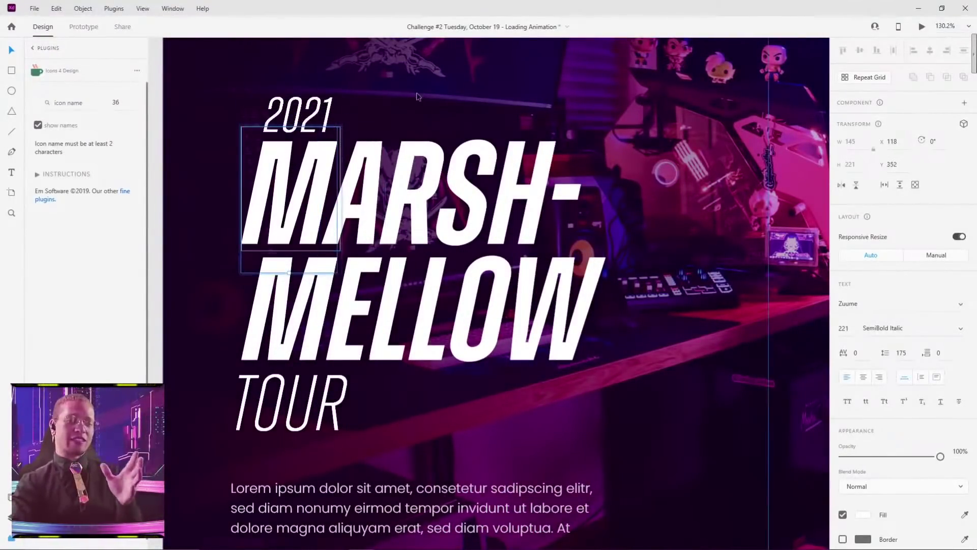
Step: Try pulling the letters A and R out of the Final Design headline and undo the moves
{"action": "left_click_drag", "start_coordinate": [427, 173], "coordinate": [561, 100]}
{"action": "left_click_drag", "start_coordinate": [399, 186], "coordinate": [642, 93]}
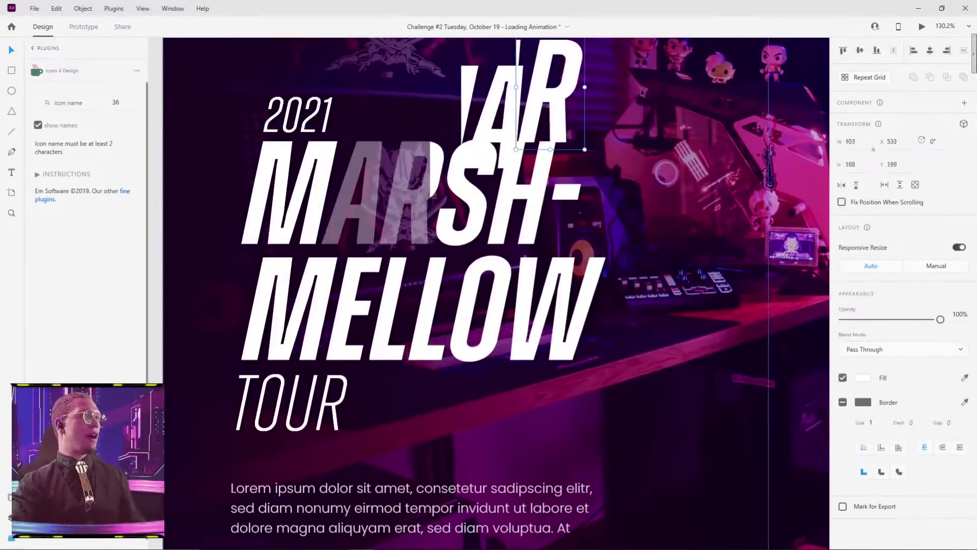
{"action": "key", "text": "ctrl+z"}
{"action": "key", "text": "ctrl+z"}
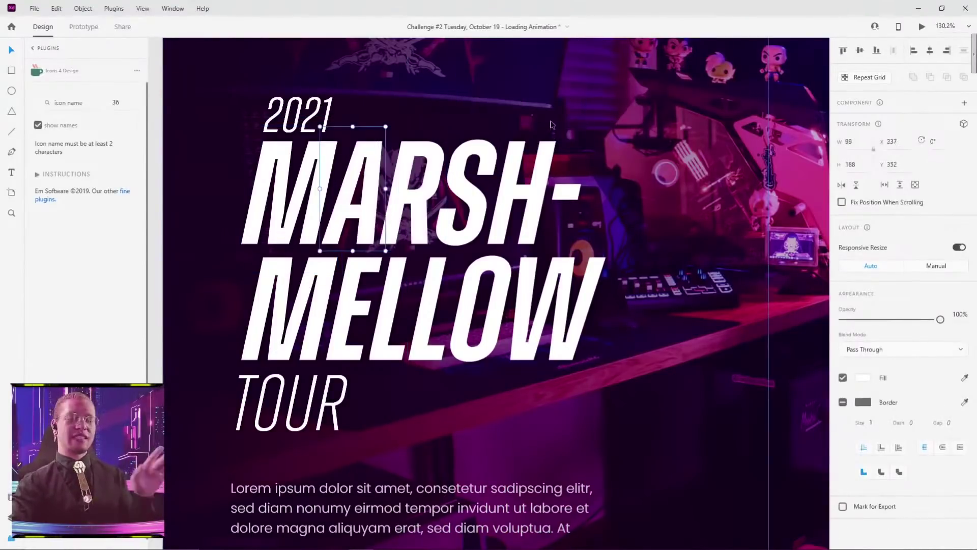
Step: Restore the letter A's move, pull the faded headline group aside as well, and undo both moves
{"action": "key", "text": "ctrl+shift+z"}
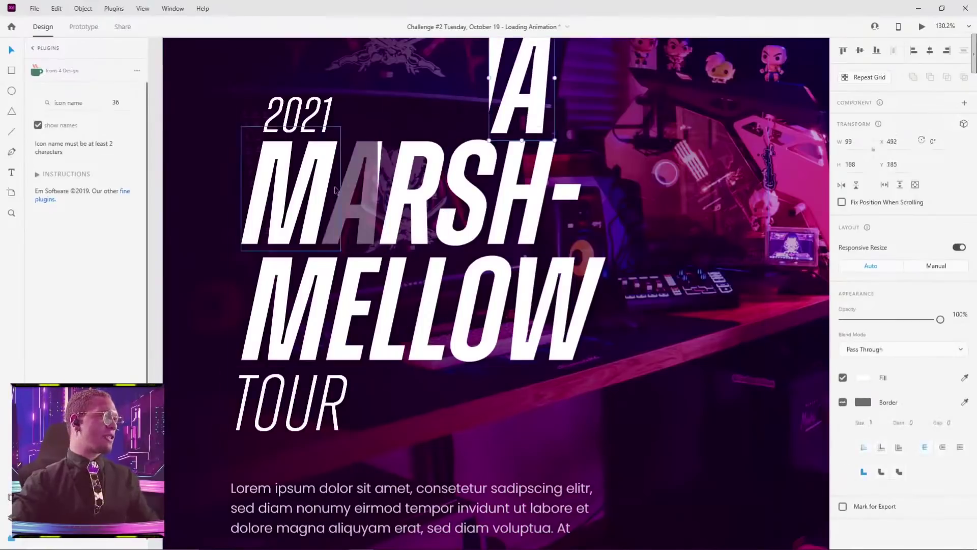
{"action": "left_click_drag", "start_coordinate": [361, 179], "coordinate": [628, 140]}
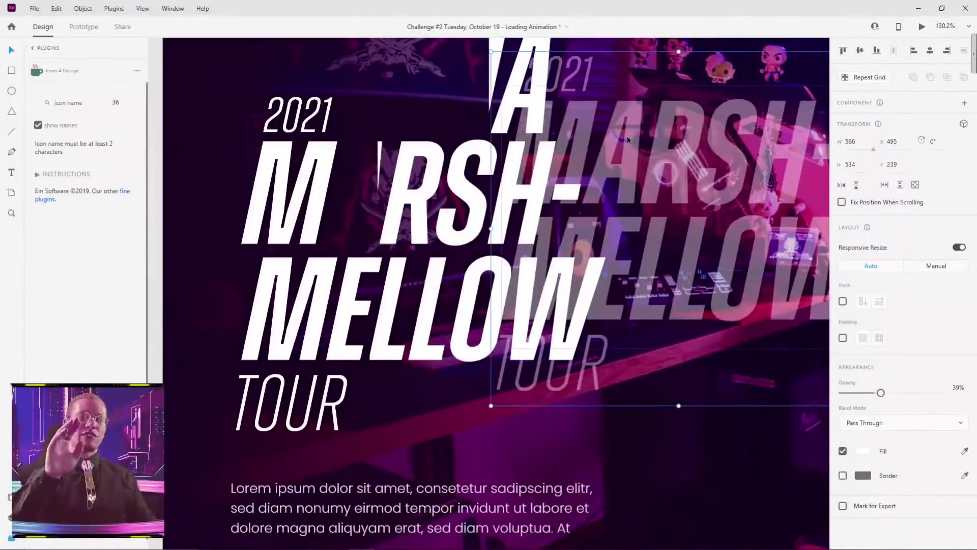
{"action": "key", "text": "ctrl+z"}
{"action": "key", "text": "ctrl+z"}
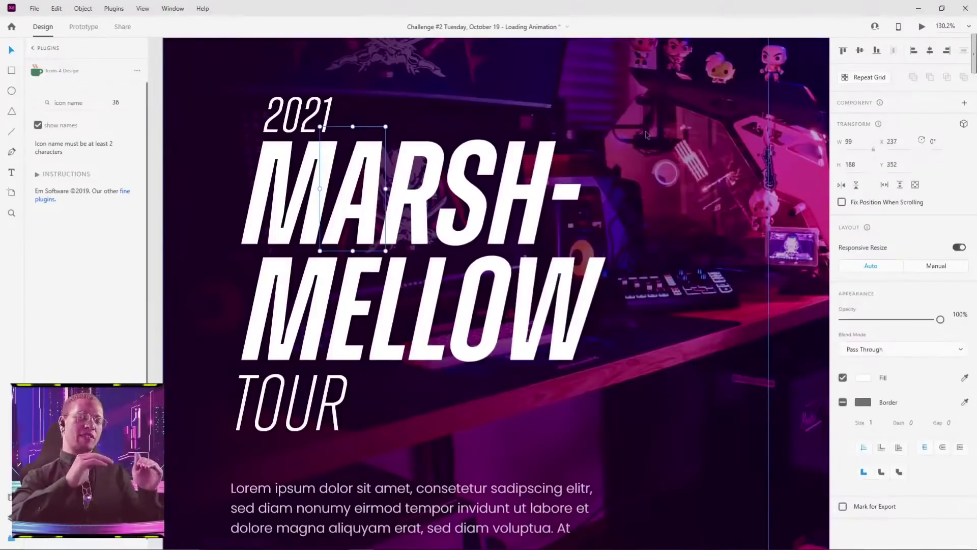
{"action": "left_click", "coordinate": [605, 80]}
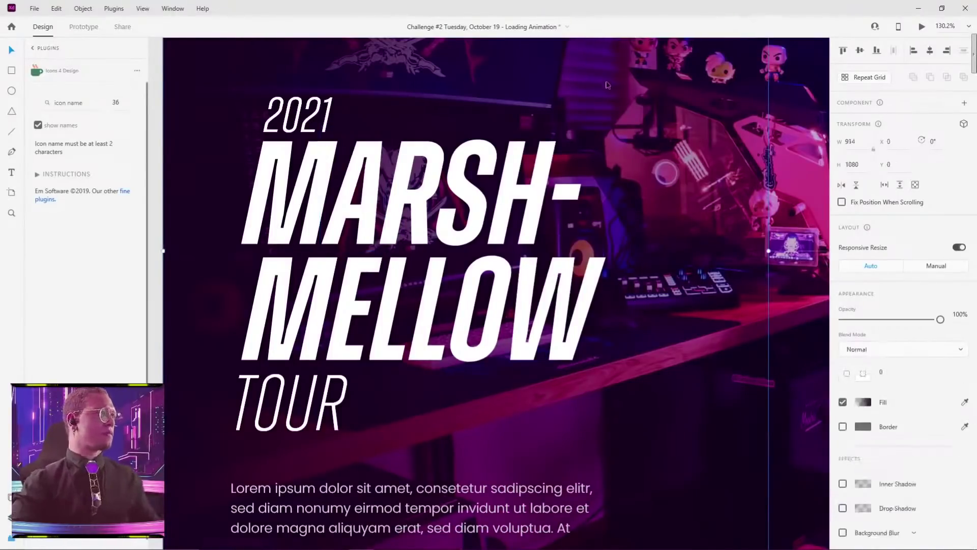
Step: Add an iPhone 12, 12 Pro artboard beside the Final Design artboard and move it further right onto empty canvas
{"action": "scroll", "coordinate": [605, 80], "scroll_direction": "down", "scroll_amount": 4}
{"action": "scroll", "coordinate": [585, 316], "scroll_direction": "down", "scroll_amount": 5}
{"action": "scroll", "coordinate": [586, 316], "scroll_direction": "up", "scroll_amount": 4}
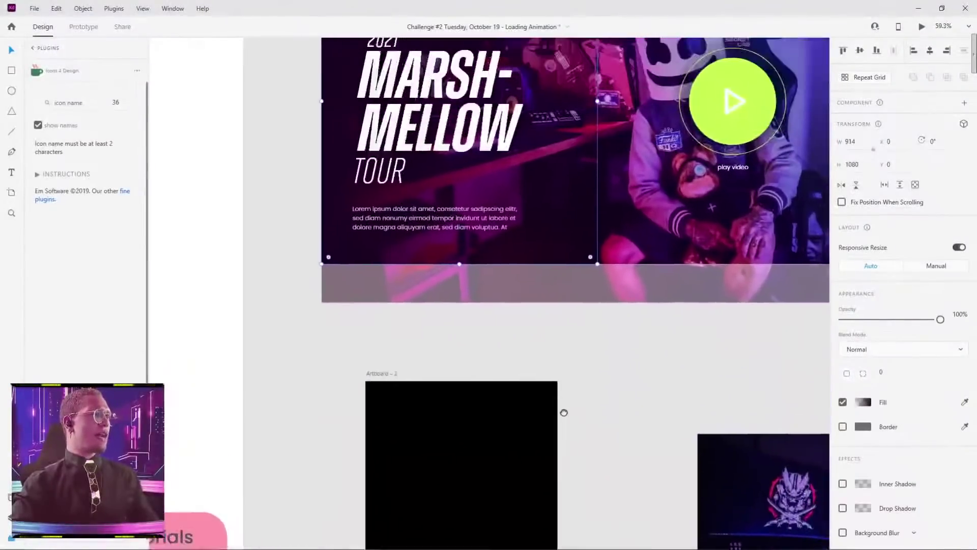
{"action": "left_click", "coordinate": [621, 427]}
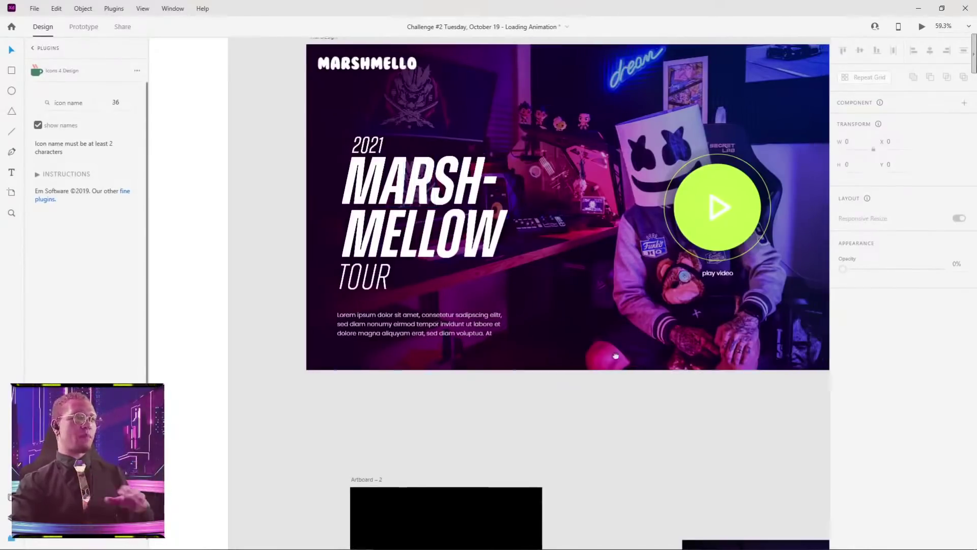
{"action": "scroll", "coordinate": [612, 268], "scroll_direction": "down", "scroll_amount": 4}
{"action": "scroll", "coordinate": [679, 290], "scroll_direction": "down", "scroll_amount": 4}
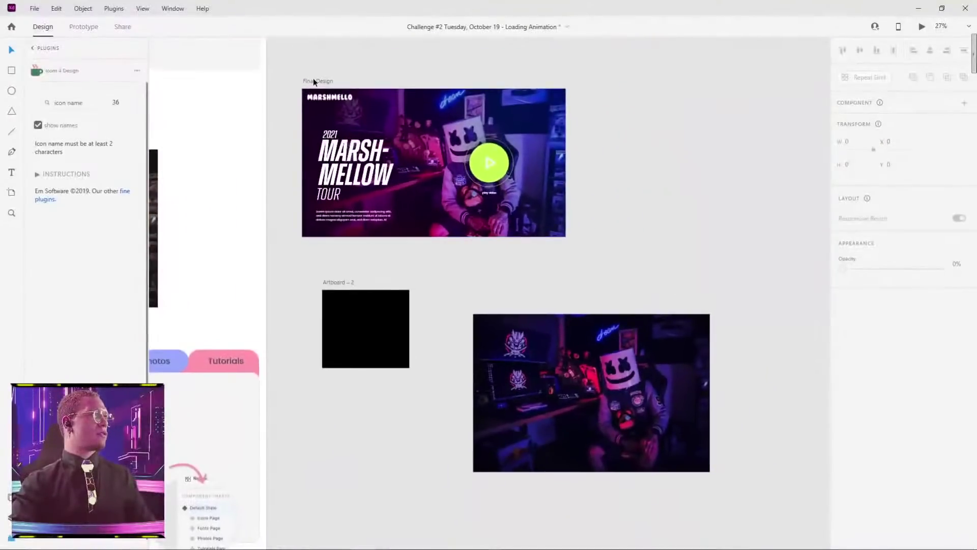
{"action": "left_click", "coordinate": [313, 79]}
{"action": "key", "text": "a"}
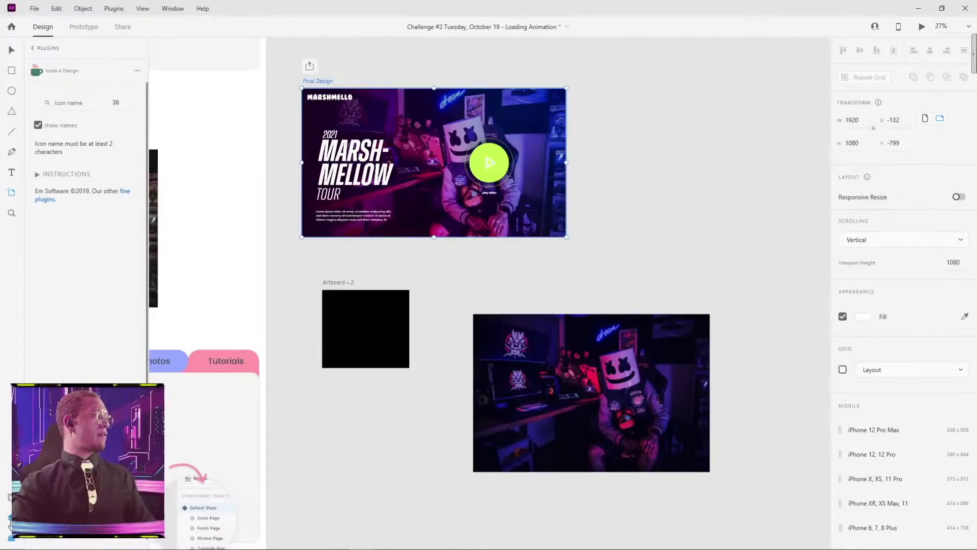
{"action": "key", "text": "ctrl+y"}
{"action": "left_click", "coordinate": [748, 130]}
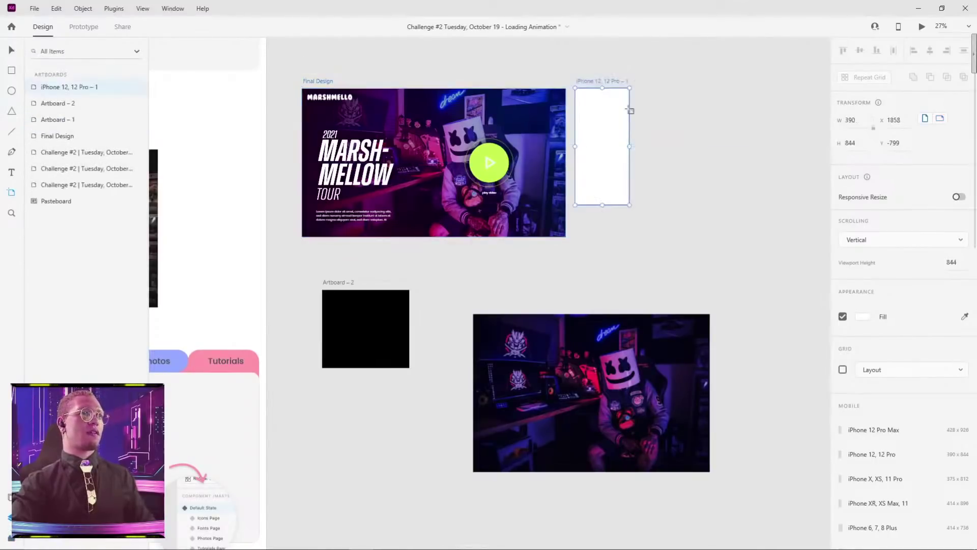
{"action": "key", "text": "v"}
{"action": "left_click_drag", "start_coordinate": [606, 82], "coordinate": [740, 76]}
{"action": "key", "text": "a"}
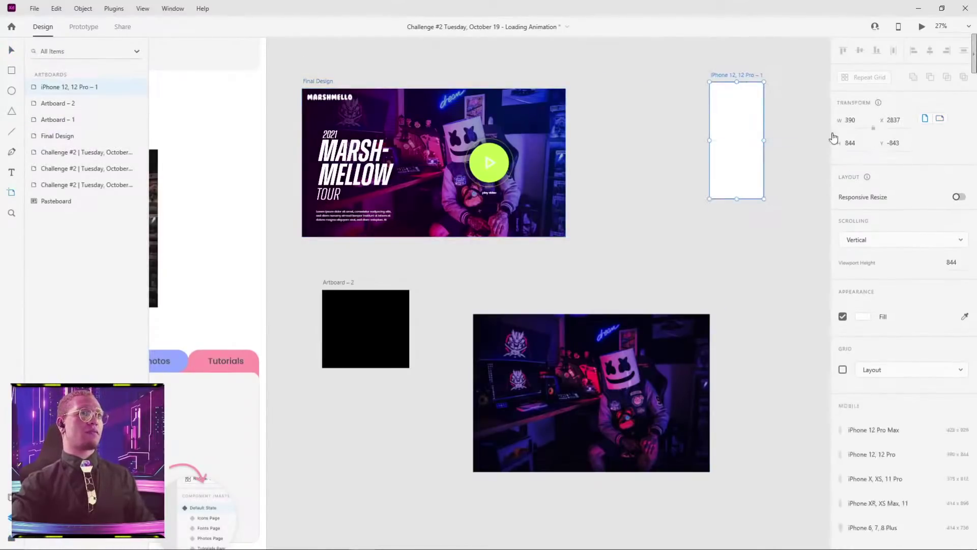
Step: Add a Web 1920 artboard next to the iPhone 12, 12 Pro artboard and delete the iPhone one
{"action": "scroll", "coordinate": [868, 433], "scroll_direction": "down", "scroll_amount": 5}
{"action": "scroll", "coordinate": [883, 474], "scroll_direction": "down", "scroll_amount": 4}
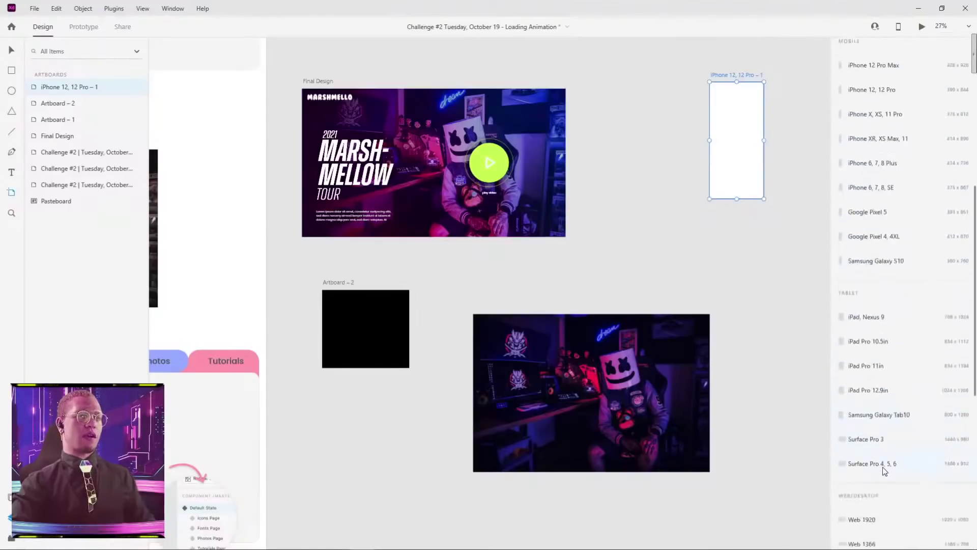
{"action": "left_click", "coordinate": [880, 427]}
{"action": "left_click", "coordinate": [311, 213]}
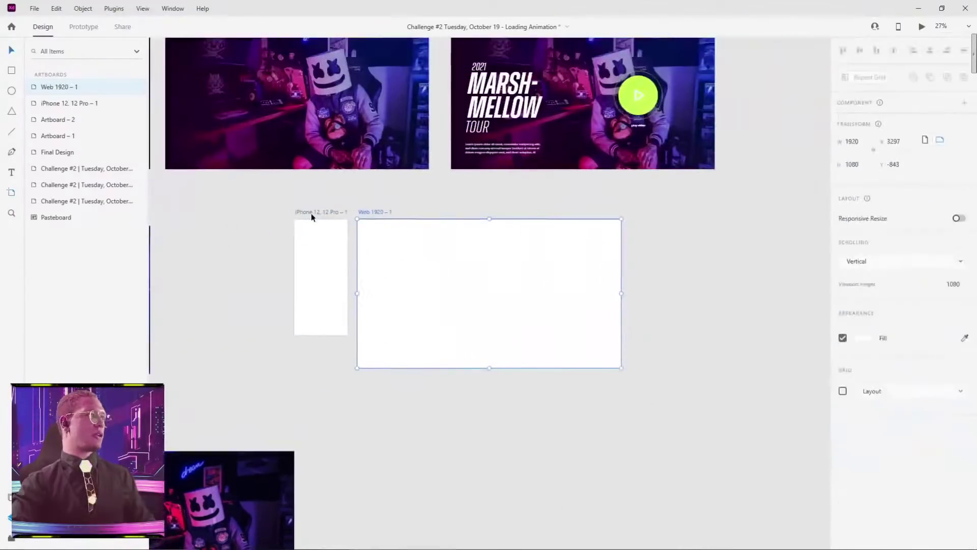
{"action": "key", "text": "Delete"}
Step: Place the colour-treated photo on the Web 1920 artboard, scaling it to the full artboard width and shifting it upward
{"action": "scroll", "coordinate": [302, 252], "scroll_direction": "down", "scroll_amount": 3}
{"action": "scroll", "coordinate": [302, 251], "scroll_direction": "left", "scroll_amount": 3}
{"action": "left_click_drag", "start_coordinate": [351, 379], "coordinate": [649, 150]}
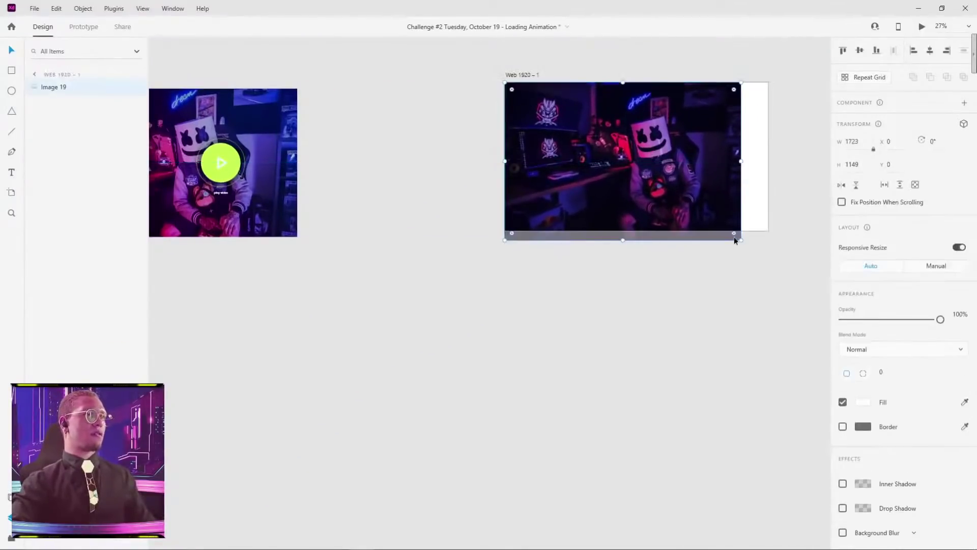
{"action": "left_click_drag", "start_coordinate": [741, 241], "coordinate": [767, 258]}
{"action": "left_click_drag", "start_coordinate": [689, 188], "coordinate": [688, 170]}
Step: Move the Web 1920 artboard to about X 2144, Y 281, below and right of the Final Design artboard
{"action": "left_click", "coordinate": [524, 76]}
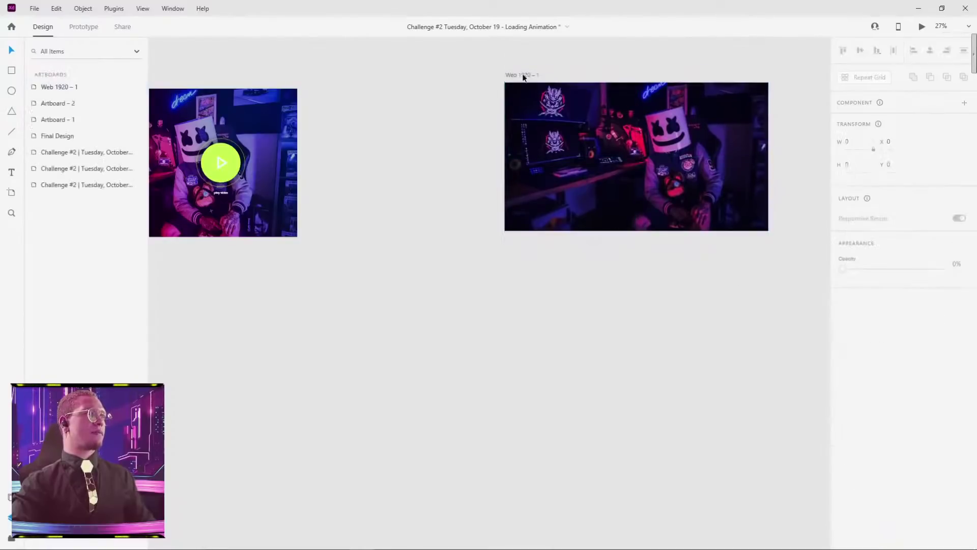
{"action": "left_click_drag", "start_coordinate": [524, 76], "coordinate": [359, 235]}
{"action": "left_click_drag", "start_coordinate": [428, 156], "coordinate": [649, 87]}
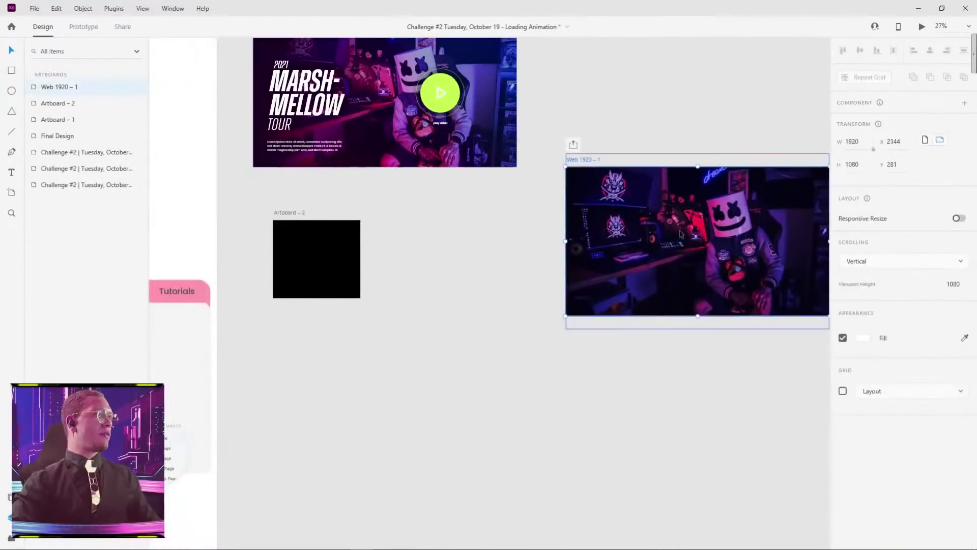
Step: Copy the faded headline group from the Final Design onto the Web 1920 artboard, at about X 153, Y 273
{"action": "key", "text": "t"}
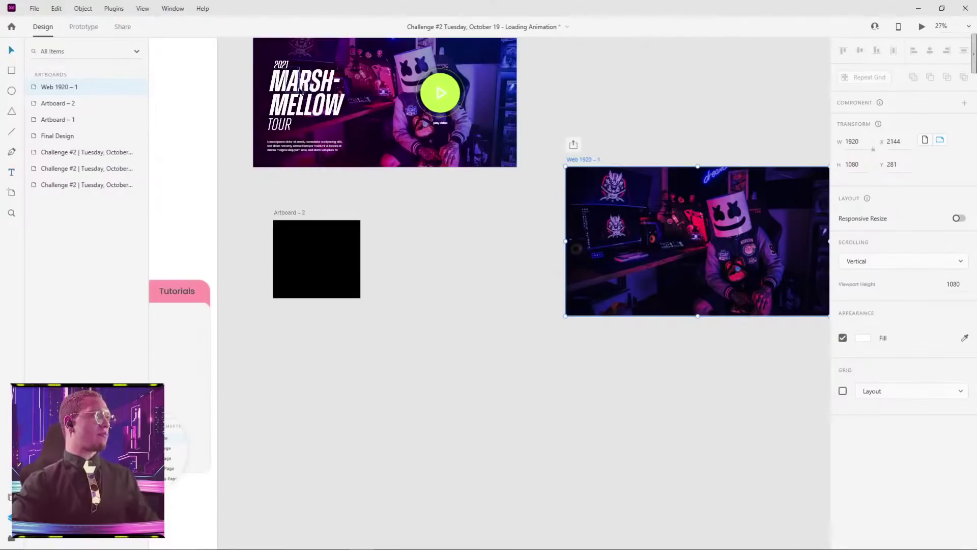
{"action": "key", "text": "v"}
{"action": "left_click", "coordinate": [302, 124]}
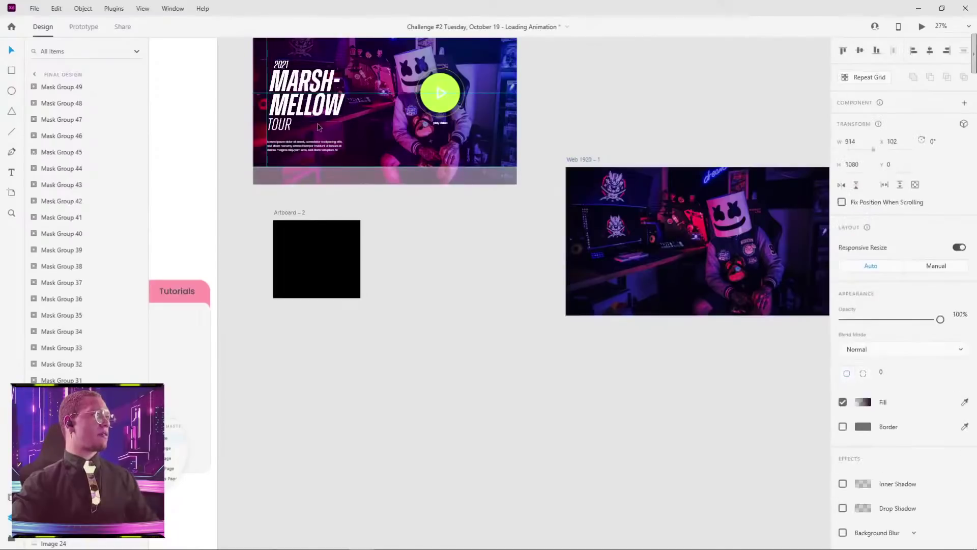
{"action": "left_click_drag", "start_coordinate": [309, 125], "coordinate": [640, 260]}
{"action": "left_click", "coordinate": [670, 336]}
{"action": "scroll", "coordinate": [671, 260], "scroll_direction": "up", "scroll_amount": 5}
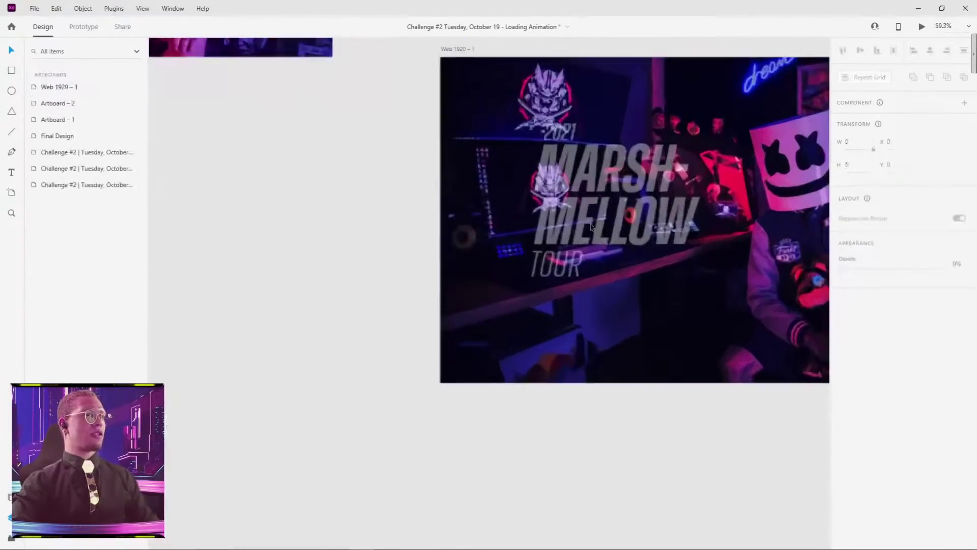
{"action": "left_click_drag", "start_coordinate": [593, 229], "coordinate": [548, 240]}
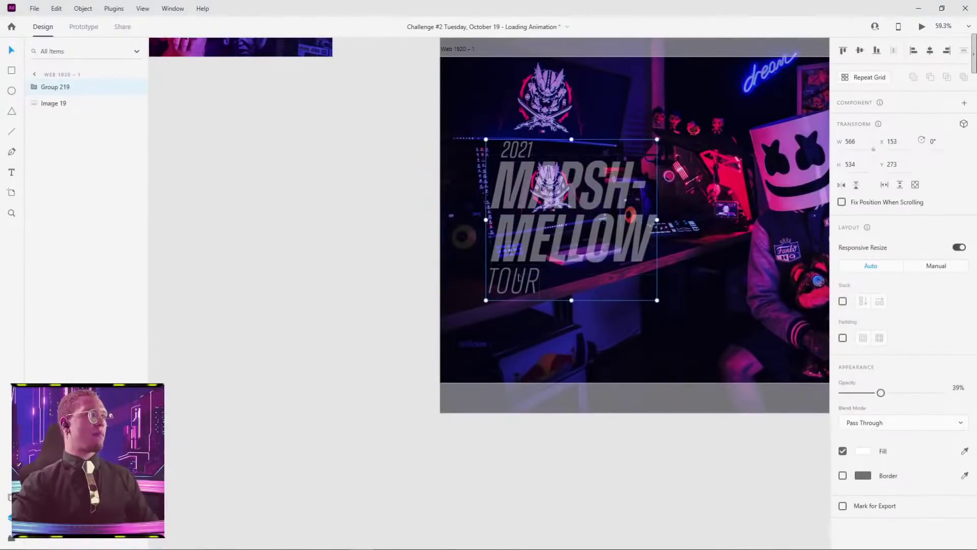
Step: Copy the faded headline group from the Web 1920 artboard onto the black artboard and enlarge that artboard around it
{"action": "scroll", "coordinate": [611, 464], "scroll_direction": "down", "scroll_amount": 4}
{"action": "left_click", "coordinate": [619, 475]}
{"action": "scroll", "coordinate": [585, 356], "scroll_direction": "down", "scroll_amount": 2}
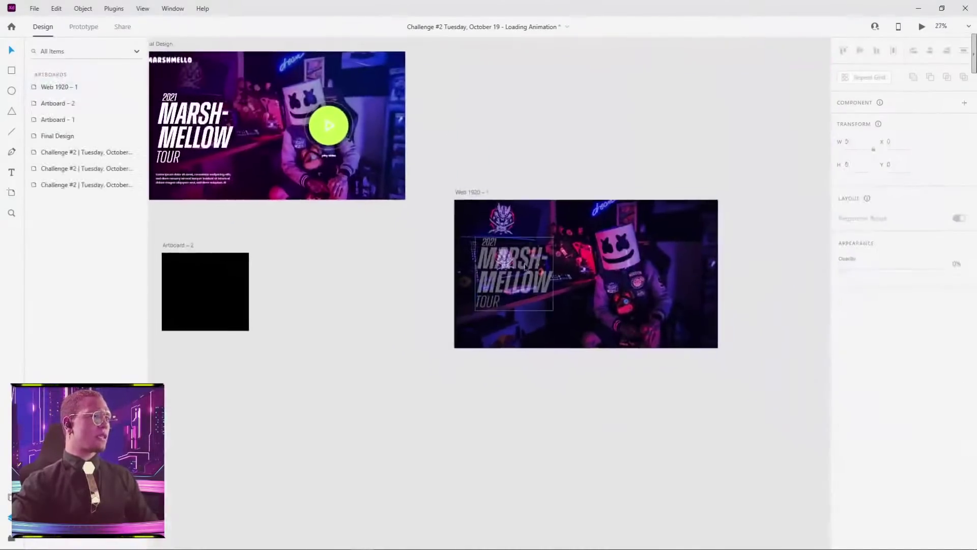
{"action": "left_click", "coordinate": [524, 265]}
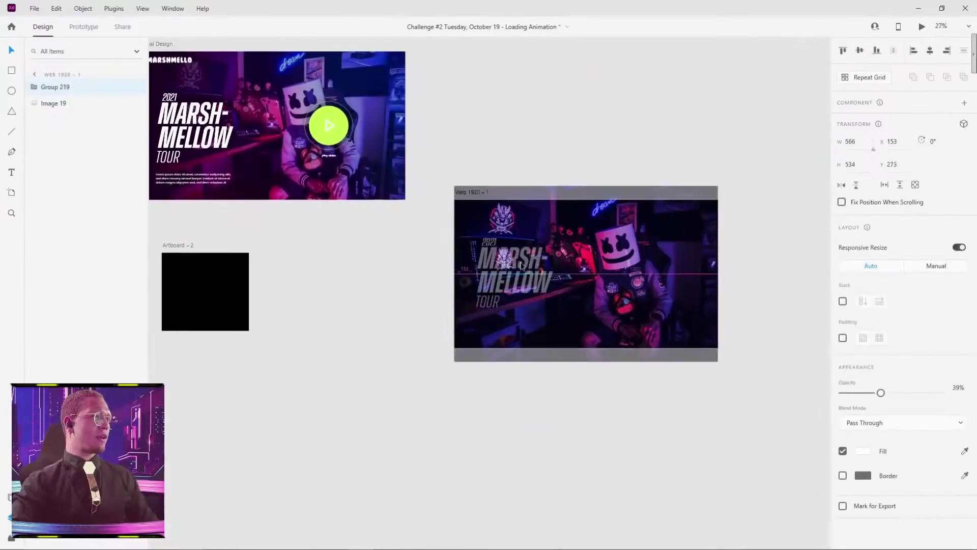
{"action": "left_click", "coordinate": [585, 432]}
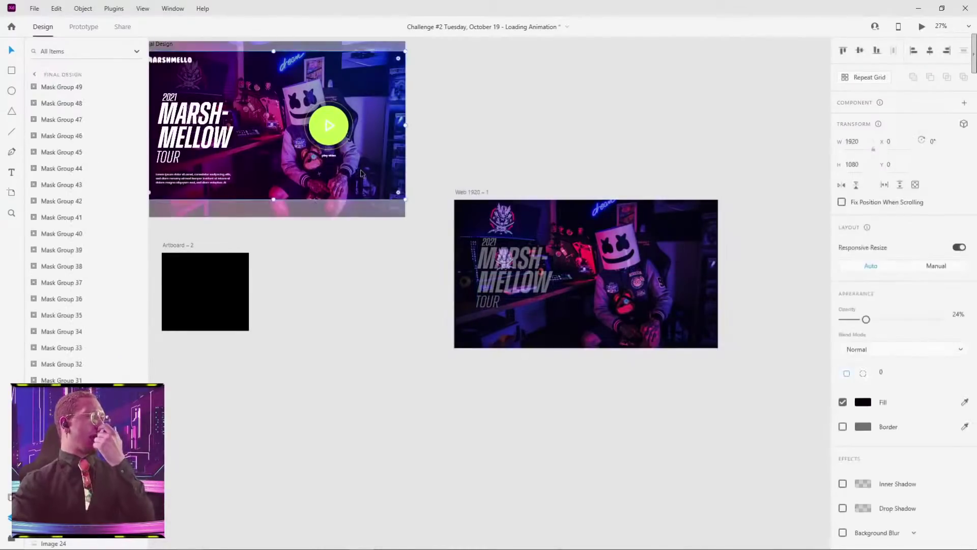
{"action": "left_click_drag", "start_coordinate": [513, 269], "coordinate": [276, 366]}
{"action": "left_click", "coordinate": [298, 334]}
{"action": "left_click_drag", "start_coordinate": [297, 334], "coordinate": [456, 284]}
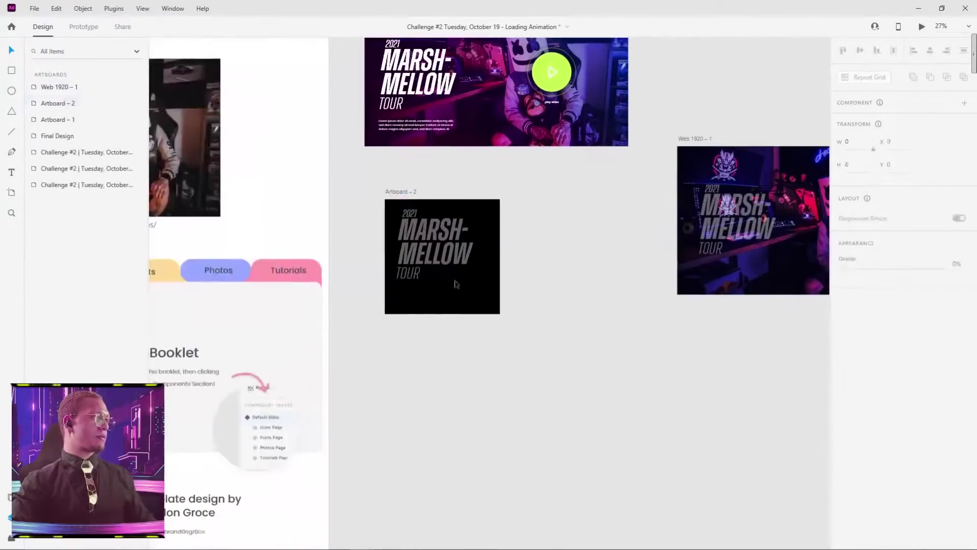
Step: Lower the opacity of the headline group on the black artboard to about 7%
{"action": "scroll", "coordinate": [420, 257], "scroll_direction": "up", "scroll_amount": 5}
{"action": "left_click", "coordinate": [420, 257]}
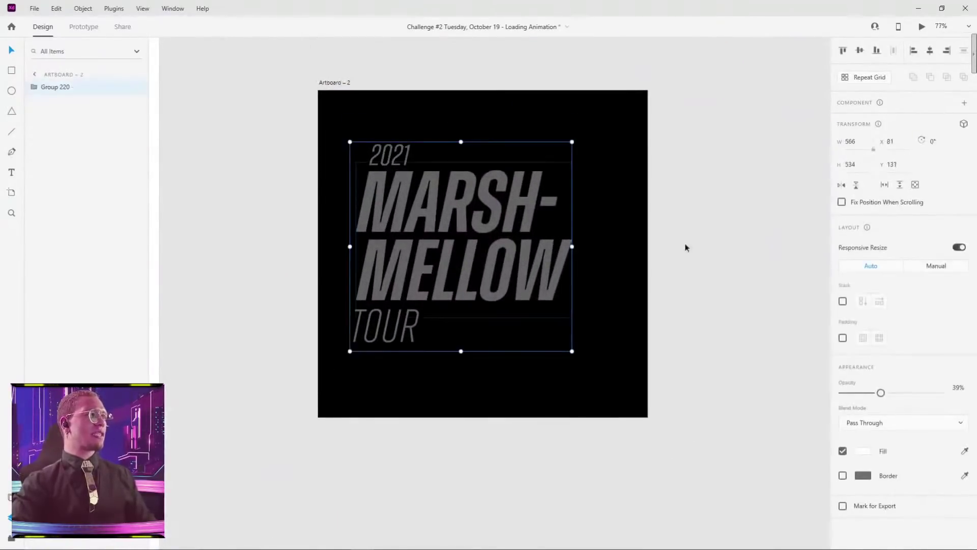
{"action": "left_click_drag", "start_coordinate": [881, 392], "coordinate": [846, 392]}
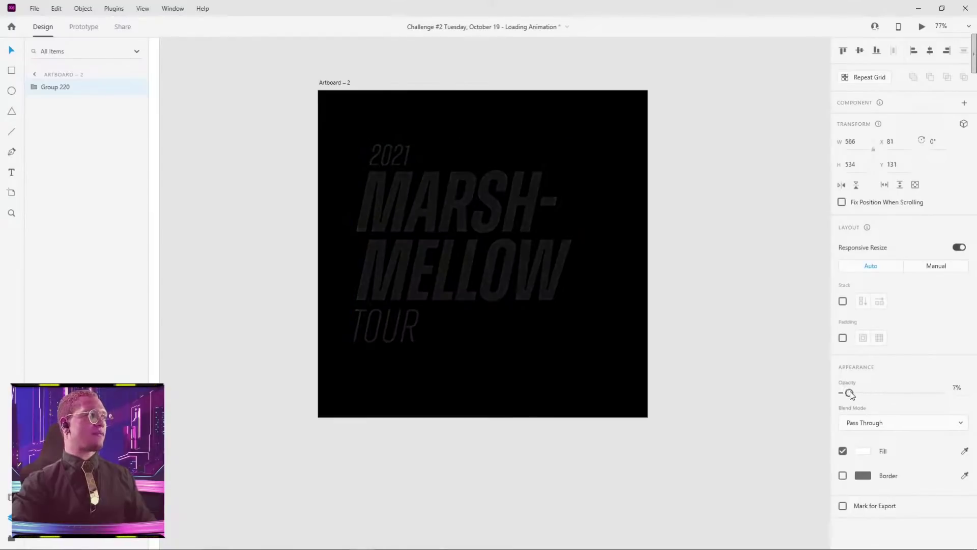
{"action": "left_click", "coordinate": [725, 223]}
Step: Add a white letter M as text on the black artboard and position it over the faded headline's first M
{"action": "key", "text": "t"}
{"action": "left_click", "coordinate": [379, 130]}
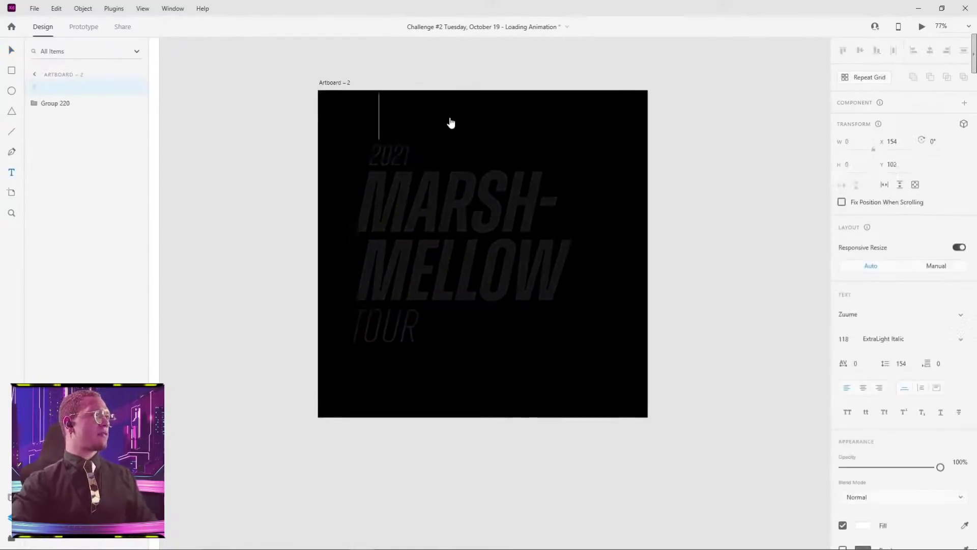
{"action": "type", "text": "M"}
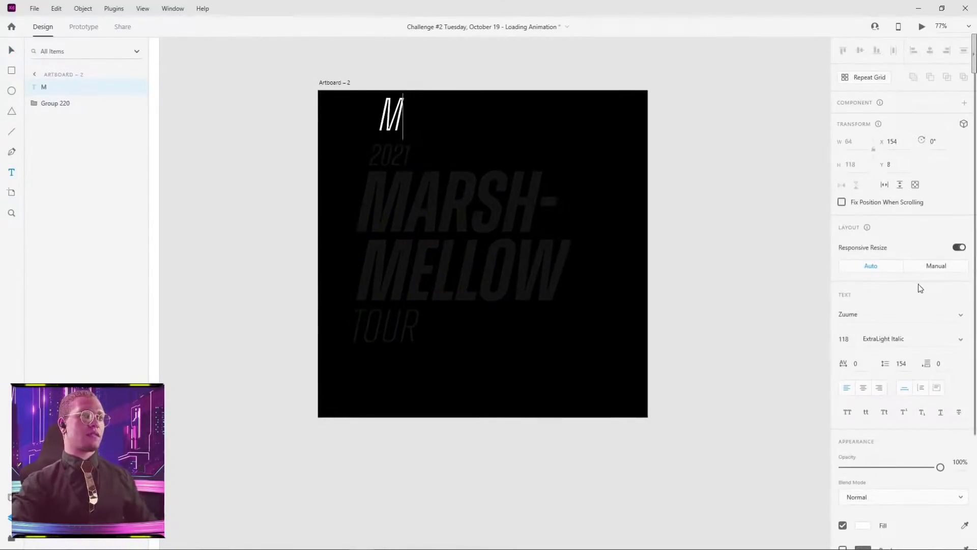
{"action": "key", "text": "ctrl+a"}
{"action": "key", "text": "Escape"}
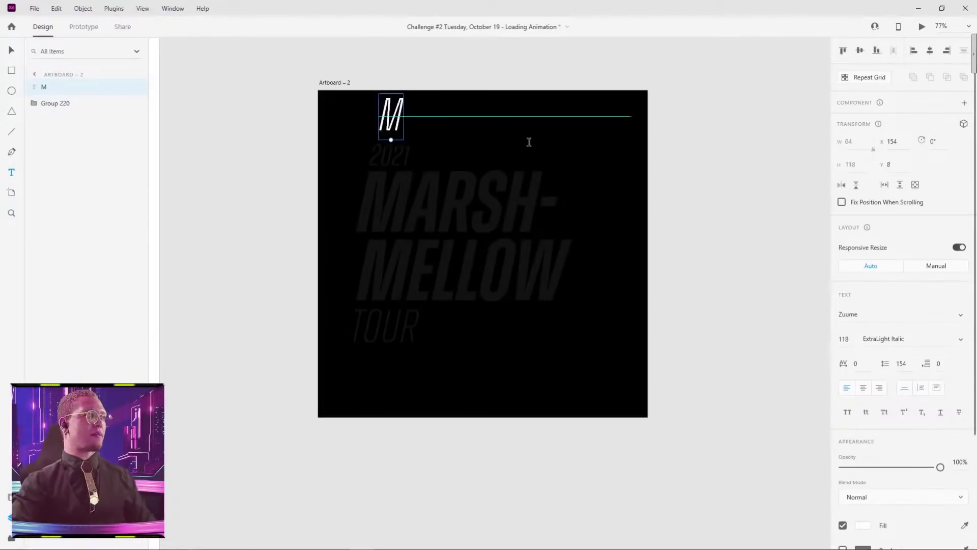
{"action": "left_click_drag", "start_coordinate": [391, 140], "coordinate": [373, 224]}
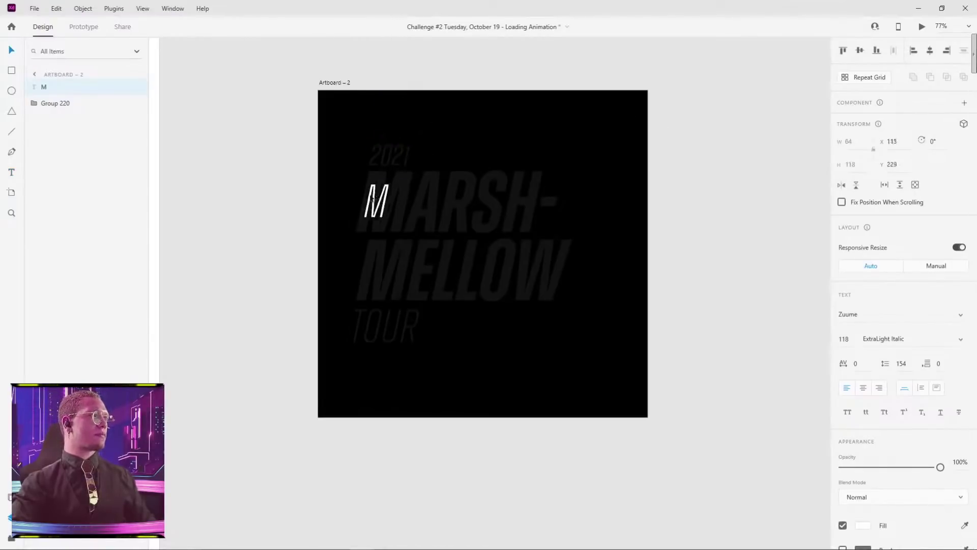
Step: Check the faded headline's font size and set the white M to the same size, 221
{"action": "double_click", "coordinate": [443, 192]}
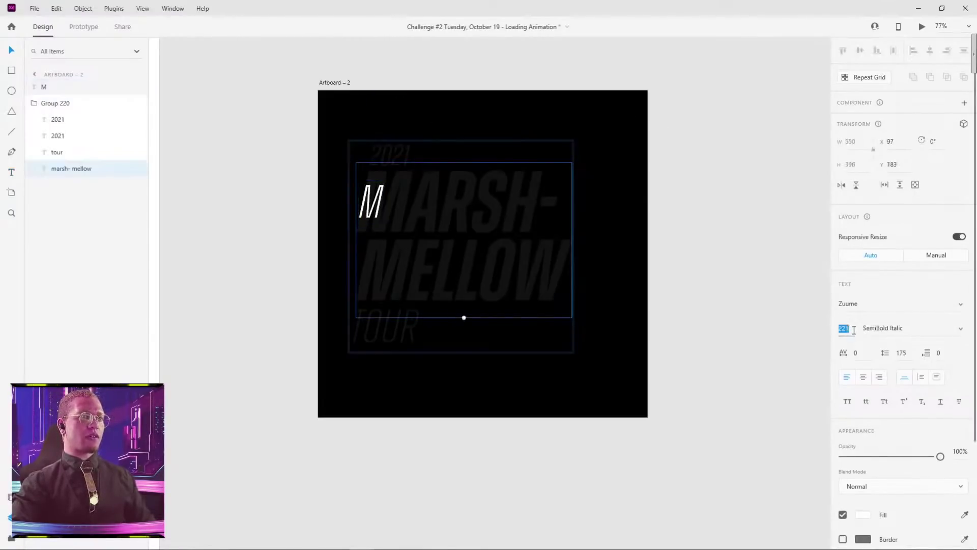
{"action": "left_click", "coordinate": [714, 186]}
{"action": "left_click", "coordinate": [371, 200]}
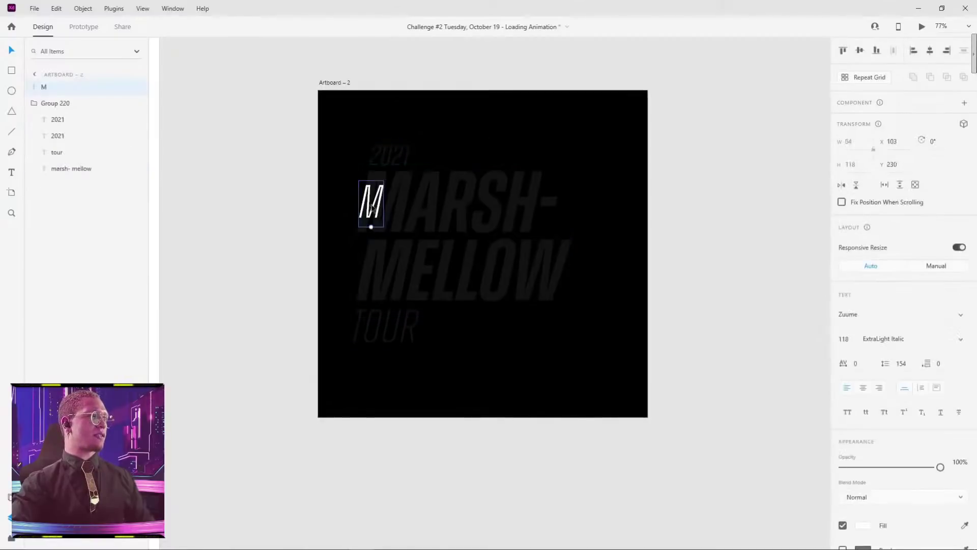
{"action": "key", "text": "Return"}
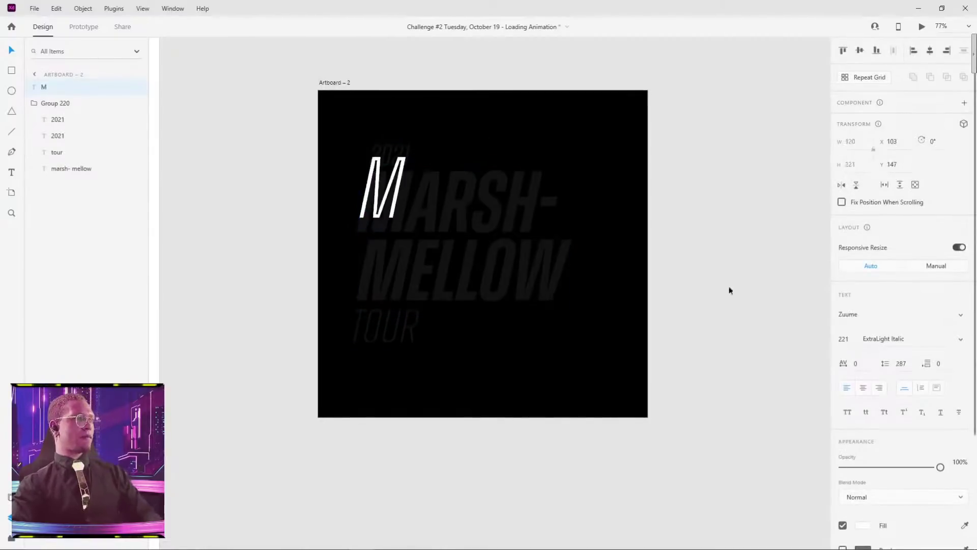
Step: Change the white M to Bold Italic and align it over the faded headline's first M at X 98, Y 183
{"action": "left_click", "coordinate": [961, 339]}
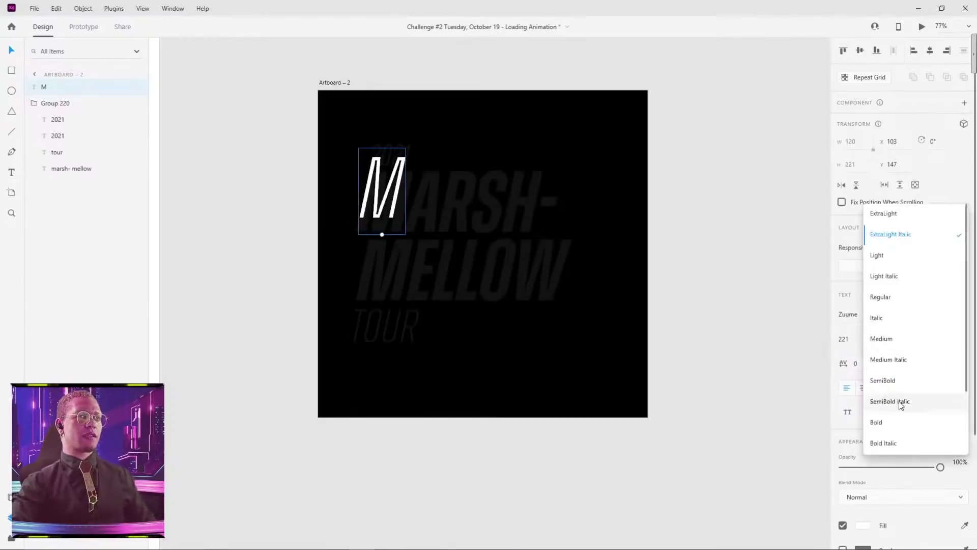
{"action": "left_click", "coordinate": [893, 441]}
{"action": "left_click", "coordinate": [713, 246]}
{"action": "left_click_drag", "start_coordinate": [402, 173], "coordinate": [402, 187]}
{"action": "scroll", "coordinate": [401, 187], "scroll_direction": "up", "scroll_amount": 5}
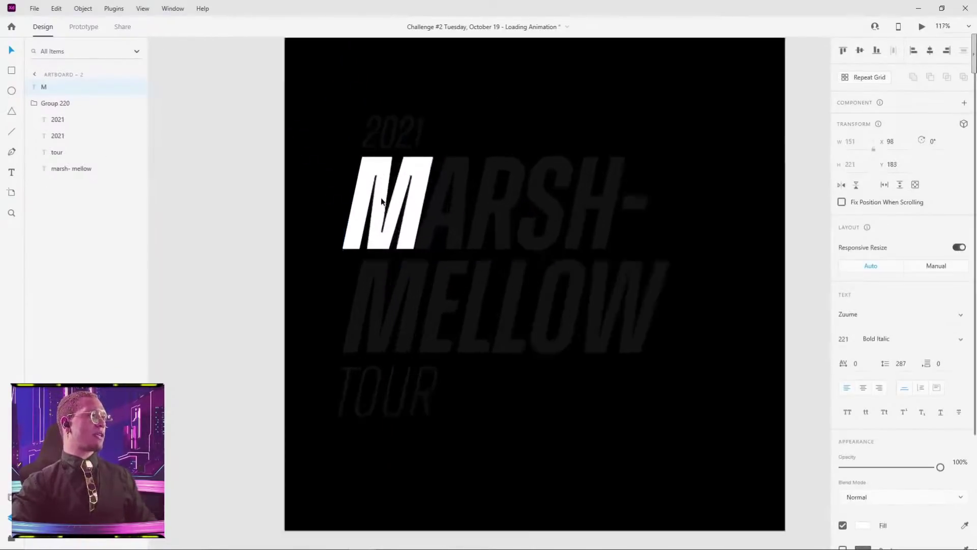
{"action": "scroll", "coordinate": [430, 196], "scroll_direction": "down", "scroll_amount": 3}
{"action": "scroll", "coordinate": [504, 135], "scroll_direction": "up", "scroll_amount": 3}
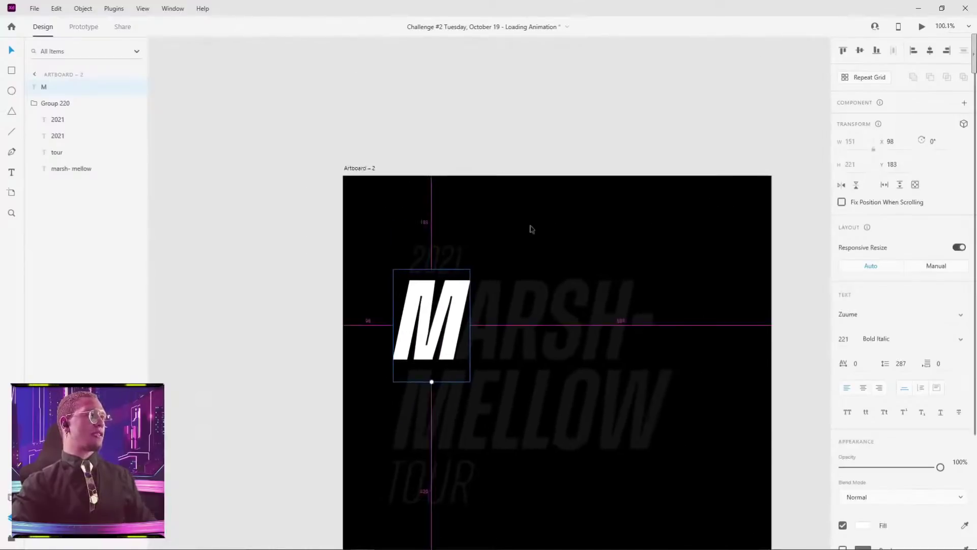
Step: Preview the finished loading animation starting from the first Animation artboard and close the preview
{"action": "scroll", "coordinate": [529, 227], "scroll_direction": "down", "scroll_amount": 5}
{"action": "scroll", "coordinate": [547, 178], "scroll_direction": "up", "scroll_amount": 5}
{"action": "scroll", "coordinate": [476, 134], "scroll_direction": "down", "scroll_amount": 3}
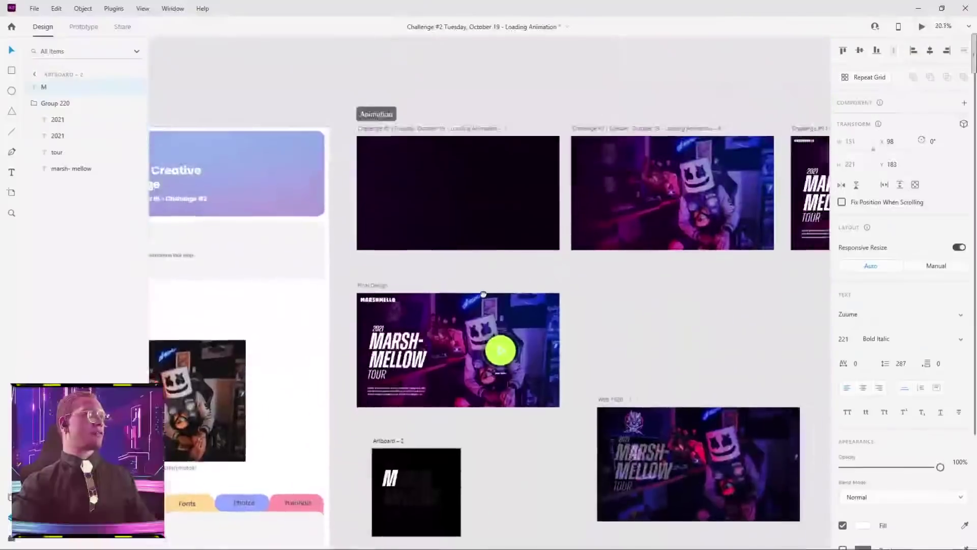
{"action": "scroll", "coordinate": [386, 279], "scroll_direction": "up", "scroll_amount": 1}
{"action": "scroll", "coordinate": [386, 280], "scroll_direction": "right", "scroll_amount": 3}
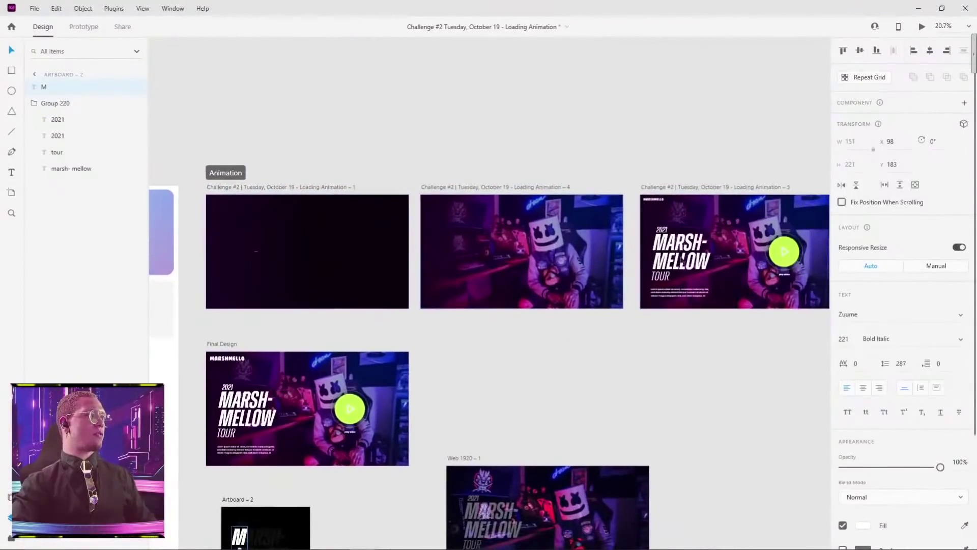
{"action": "left_click", "coordinate": [249, 187]}
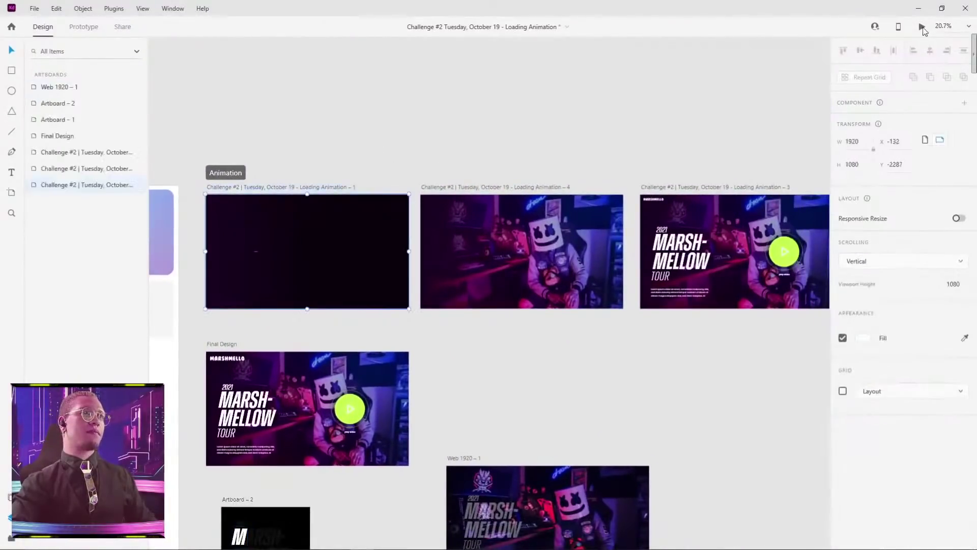
{"action": "left_click", "coordinate": [923, 28]}
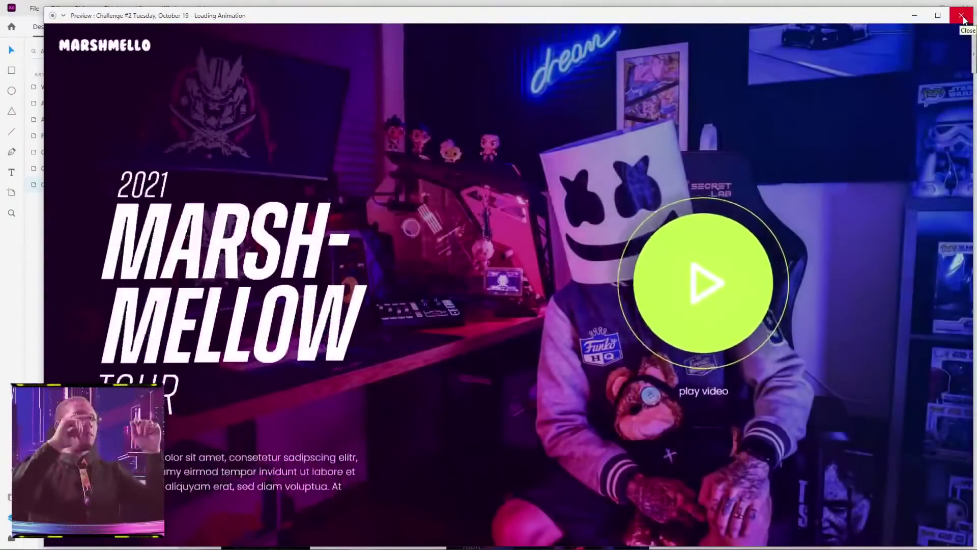
{"action": "left_click", "coordinate": [961, 15]}
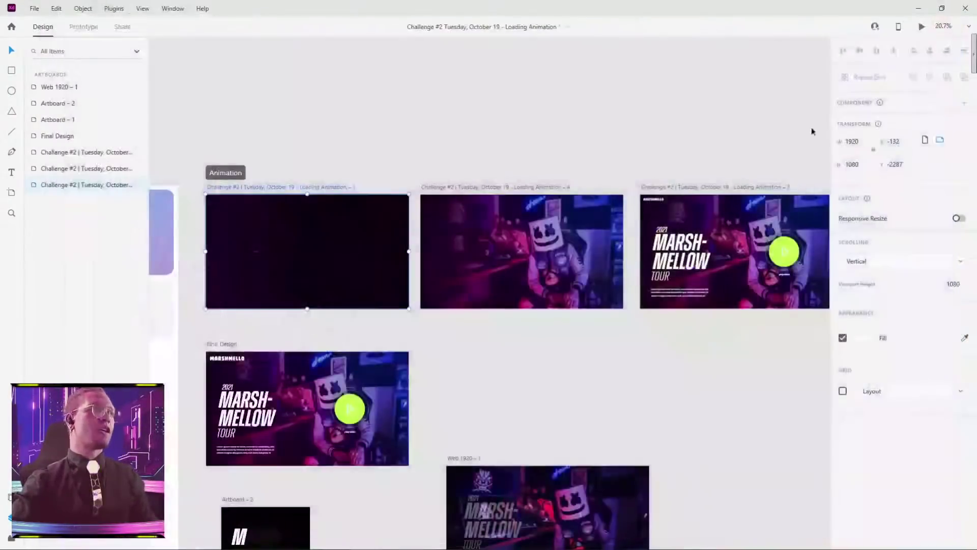
Step: Duplicate the white M on the black artboard, place the copy over the faded A and change its text to "a"
{"action": "left_click_drag", "start_coordinate": [532, 395], "coordinate": [693, 175]}
{"action": "scroll", "coordinate": [358, 366], "scroll_direction": "up", "scroll_amount": 2}
{"action": "scroll", "coordinate": [358, 366], "scroll_direction": "up", "scroll_amount": 5}
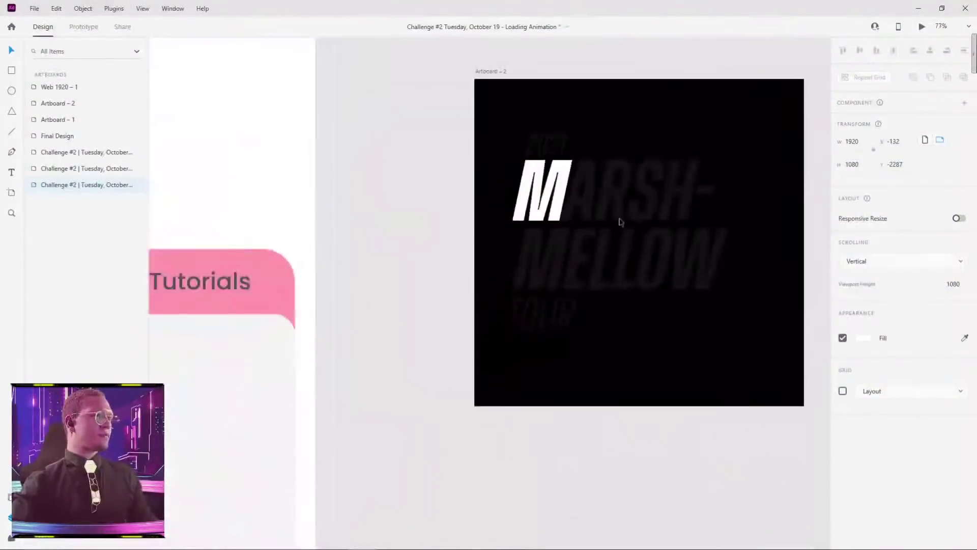
{"action": "scroll", "coordinate": [515, 230], "scroll_direction": "up", "scroll_amount": 5}
{"action": "left_click", "coordinate": [515, 230]}
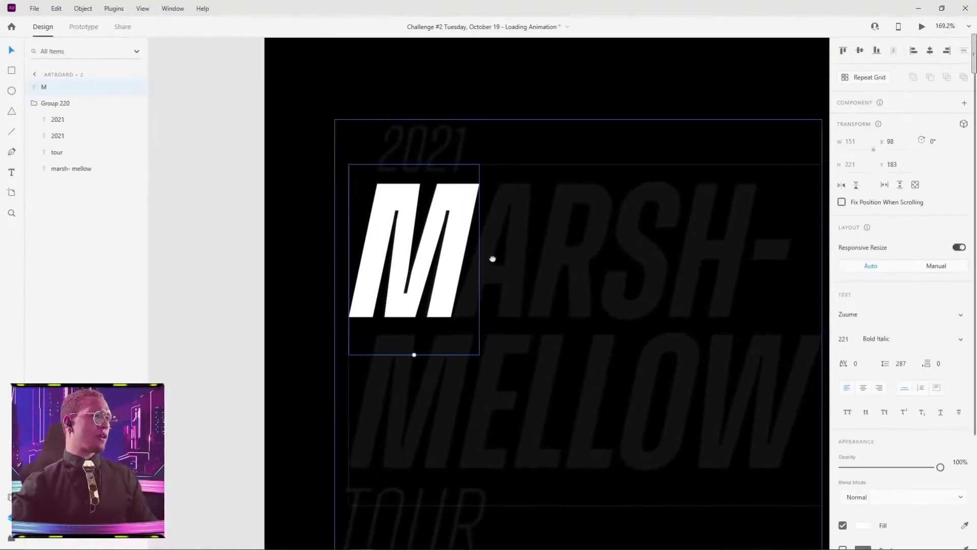
{"action": "left_click_drag", "start_coordinate": [491, 257], "coordinate": [551, 253]}
{"action": "double_click", "coordinate": [551, 253]}
{"action": "type", "text": "a"}
{"action": "key", "text": "Escape"}
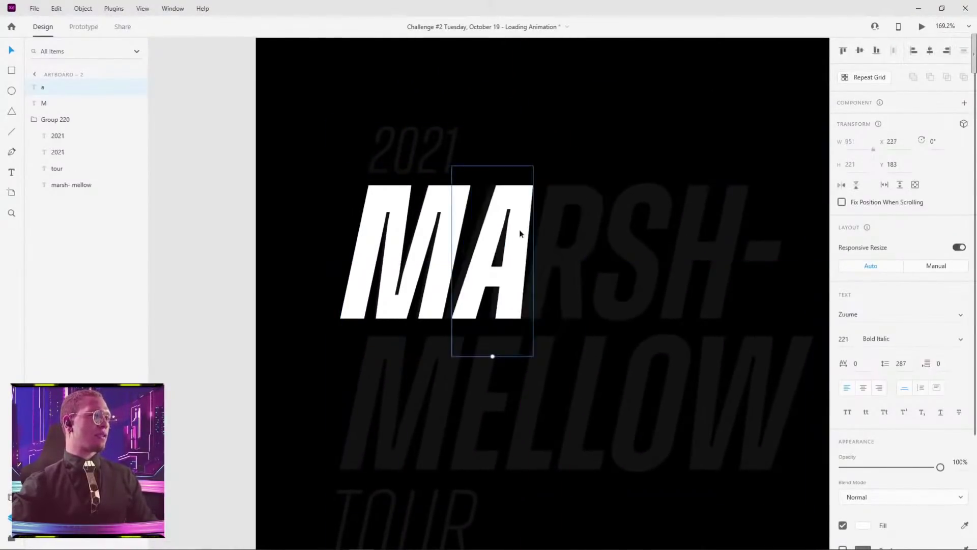
Step: Duplicate the A over the faded R, change the copy's text to R and place it at X 301
{"action": "left_click_drag", "start_coordinate": [516, 228], "coordinate": [584, 223]}
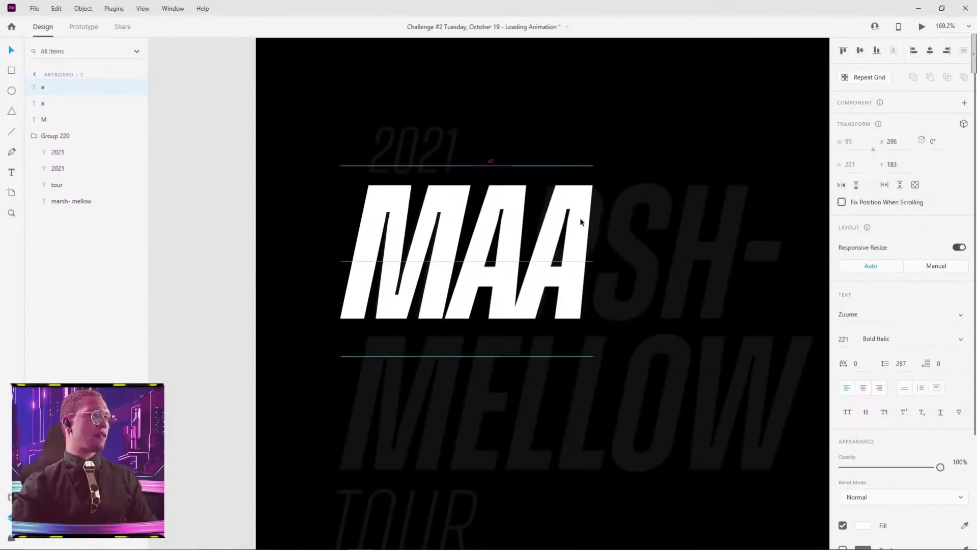
{"action": "double_click", "coordinate": [578, 219]}
{"action": "type", "text": "r"}
{"action": "key", "text": "Escape"}
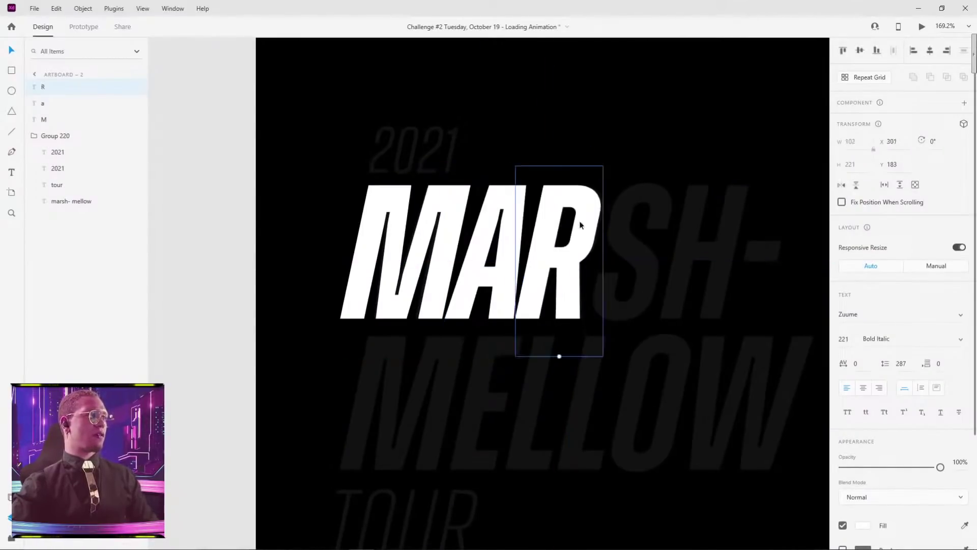
Step: Duplicate the R over the faded S, change the copy's text to "s" and place it at X 389
{"action": "left_click_drag", "start_coordinate": [585, 213], "coordinate": [665, 209]}
{"action": "double_click", "coordinate": [663, 218]}
{"action": "type", "text": "s"}
{"action": "key", "text": "Escape"}
{"action": "scroll", "coordinate": [536, 215], "scroll_direction": "right", "scroll_amount": 3}
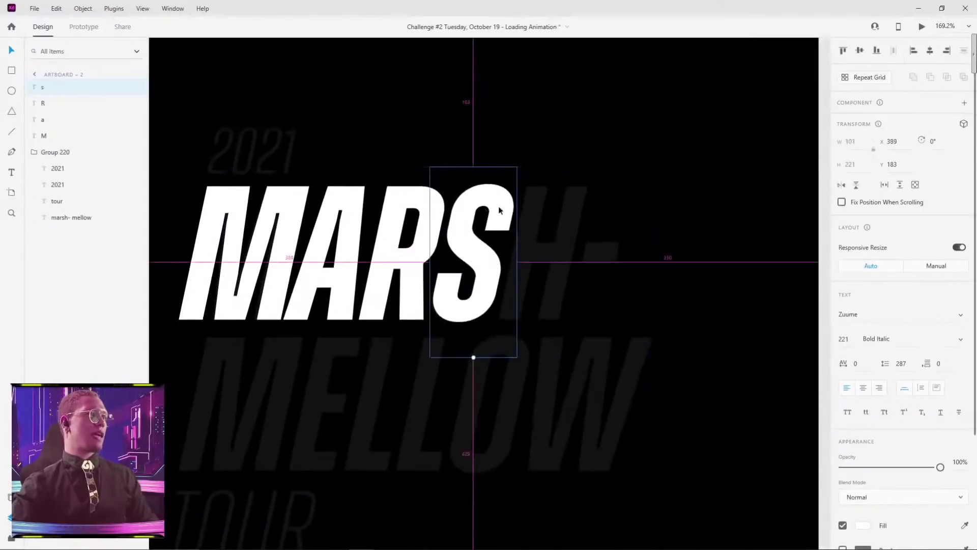
Step: Duplicate the S over the faded H of the first headline line and change the copy's text to H
{"action": "left_click_drag", "start_coordinate": [502, 212], "coordinate": [634, 246]}
{"action": "double_click", "coordinate": [582, 207]}
{"action": "type", "text": "h"}
{"action": "key", "text": "Escape"}
Step: Duplicate the H, change the copy to a hyphen and align it over the faded hyphen at X 559, Y 183
{"action": "left_click", "coordinate": [651, 205]}
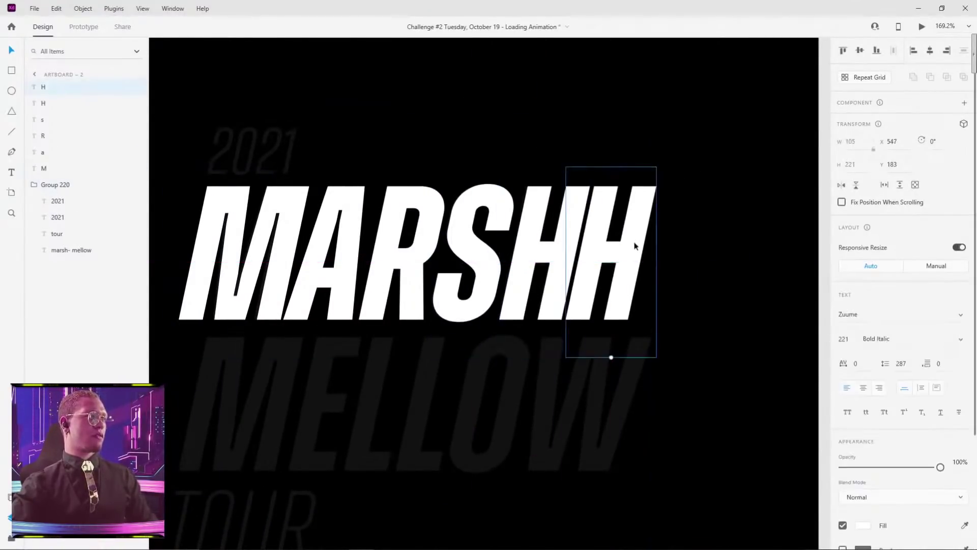
{"action": "double_click", "coordinate": [634, 246]}
{"action": "type", "text": "-"}
{"action": "key", "text": "Escape"}
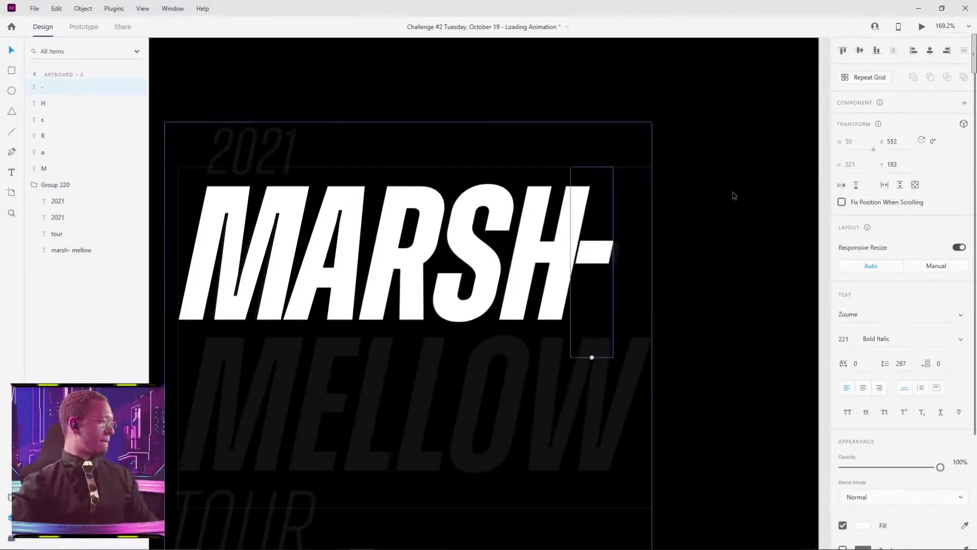
{"action": "scroll", "coordinate": [646, 299], "scroll_direction": "up", "scroll_amount": 1}
{"action": "scroll", "coordinate": [646, 299], "scroll_direction": "up", "scroll_amount": 2}
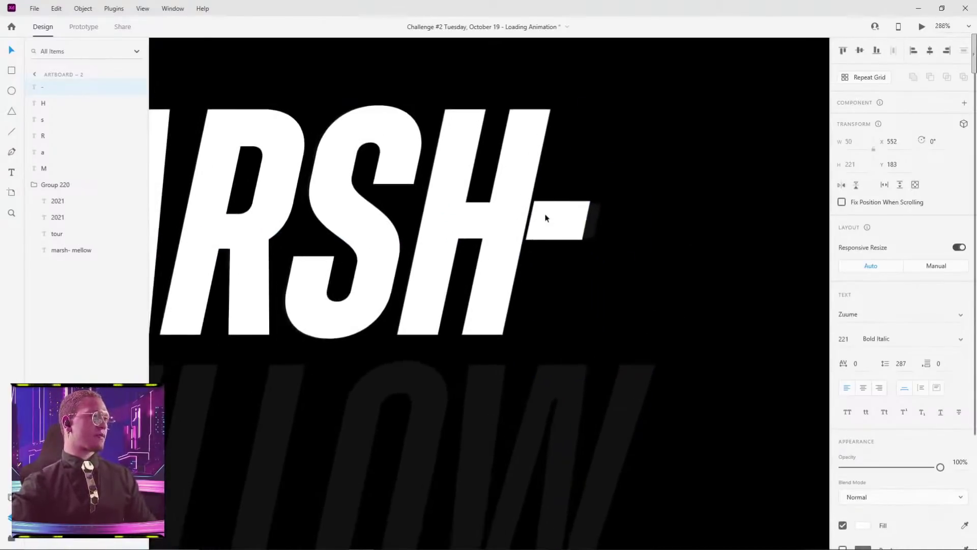
{"action": "mouse_move", "coordinate": [545, 216]}
{"action": "left_mouse_down"}
{"action": "mouse_move", "coordinate": [578, 219]}
{"action": "mouse_move", "coordinate": [562, 220]}
{"action": "left_mouse_up"}
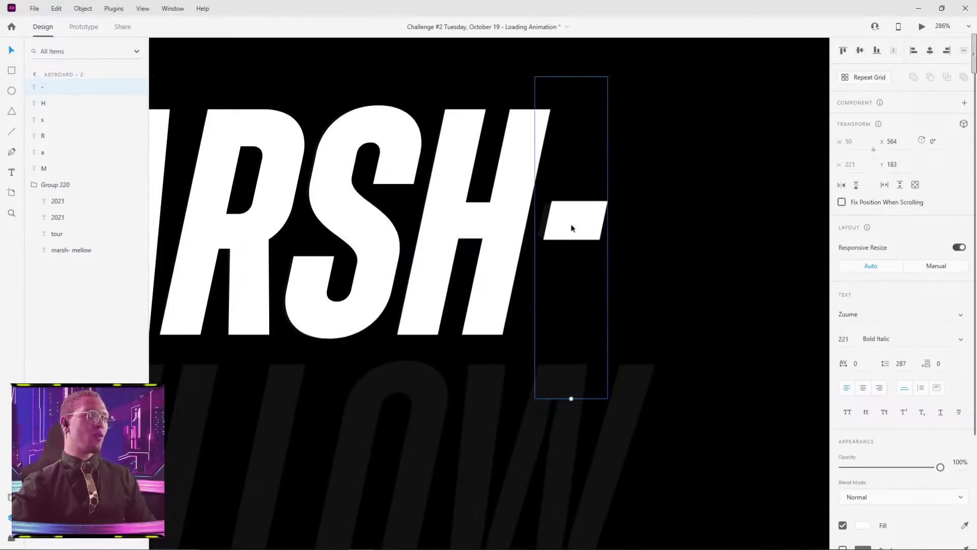
{"action": "scroll", "coordinate": [571, 228], "scroll_direction": "up", "scroll_amount": 5}
{"action": "mouse_move", "coordinate": [563, 219]}
{"action": "left_mouse_down"}
{"action": "mouse_move", "coordinate": [547, 221]}
{"action": "mouse_move", "coordinate": [562, 221]}
{"action": "left_mouse_up"}
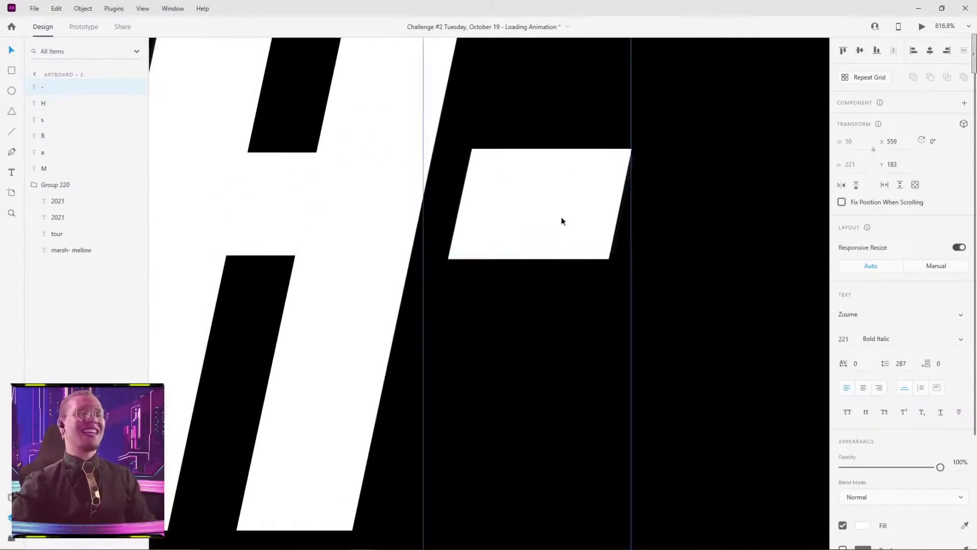
{"action": "scroll", "coordinate": [702, 174], "scroll_direction": "down", "scroll_amount": 10}
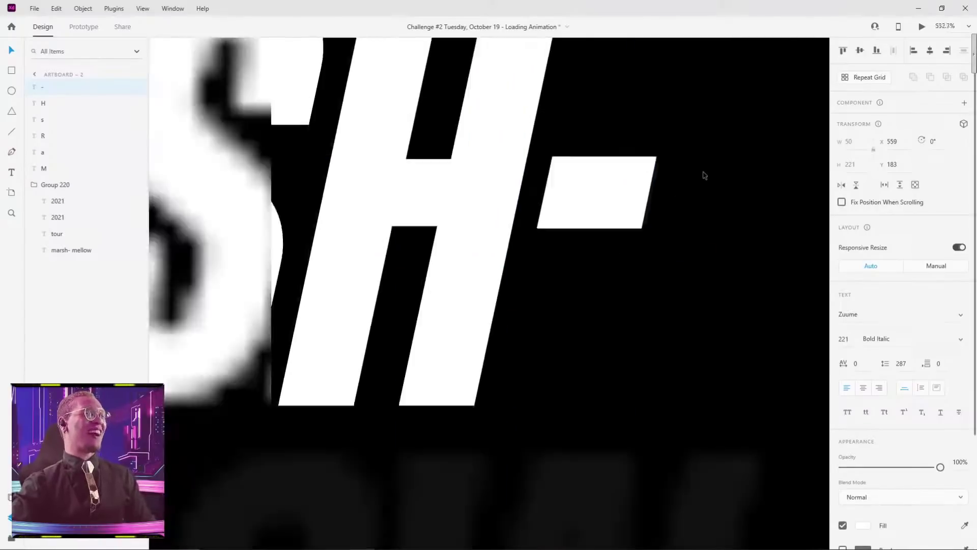
{"action": "left_click", "coordinate": [339, 311]}
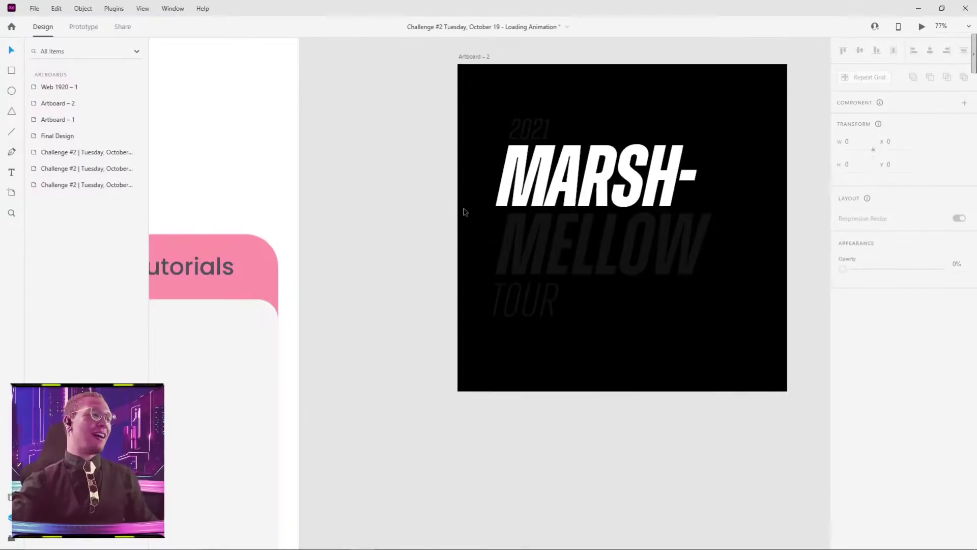
{"action": "left_click", "coordinate": [542, 177]}
{"action": "left_click", "coordinate": [576, 168], "text": "shift"}
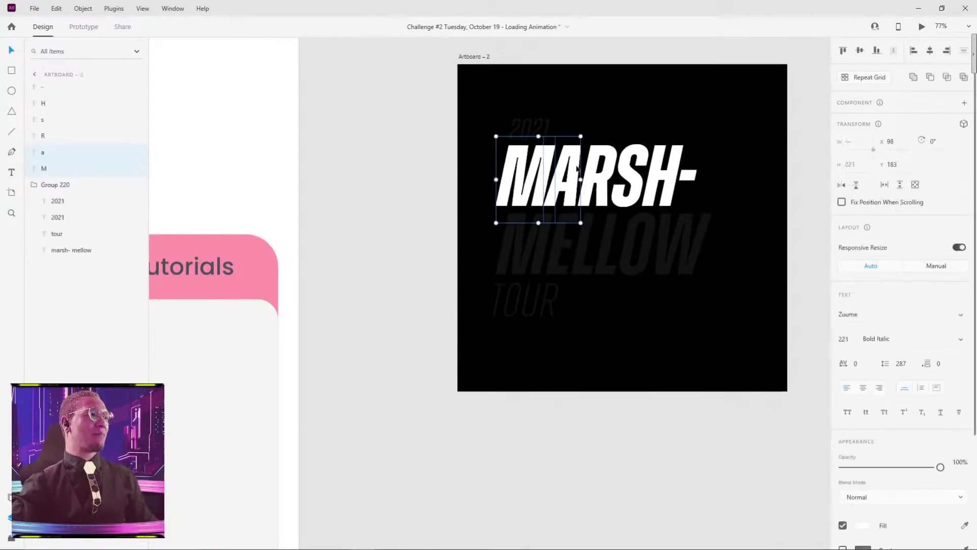
{"action": "left_click", "coordinate": [625, 161], "text": "shift"}
{"action": "key", "text": "Escape"}
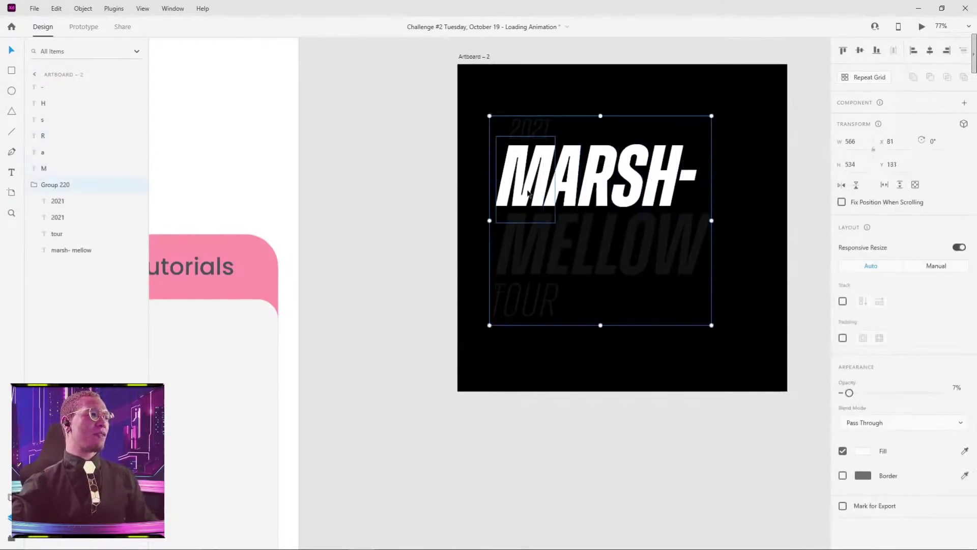
Step: Duplicate the first white M down onto the faded second line's M, at X 98, Y 359
{"action": "left_click", "coordinate": [529, 193]}
{"action": "scroll", "coordinate": [562, 192], "scroll_direction": "up", "scroll_amount": 4}
{"action": "scroll", "coordinate": [563, 192], "scroll_direction": "up", "scroll_amount": 1}
{"action": "left_click_drag", "start_coordinate": [509, 168], "coordinate": [507, 318]}
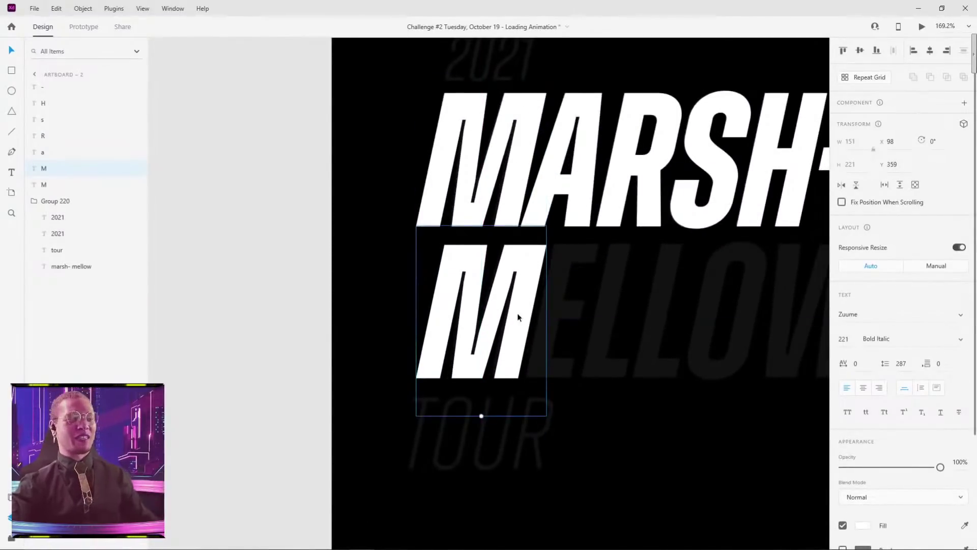
Step: Fine-tune the second line's M over the faded letter, moving it to X 96 at Y 359
{"action": "left_click_drag", "start_coordinate": [525, 271], "coordinate": [516, 265]}
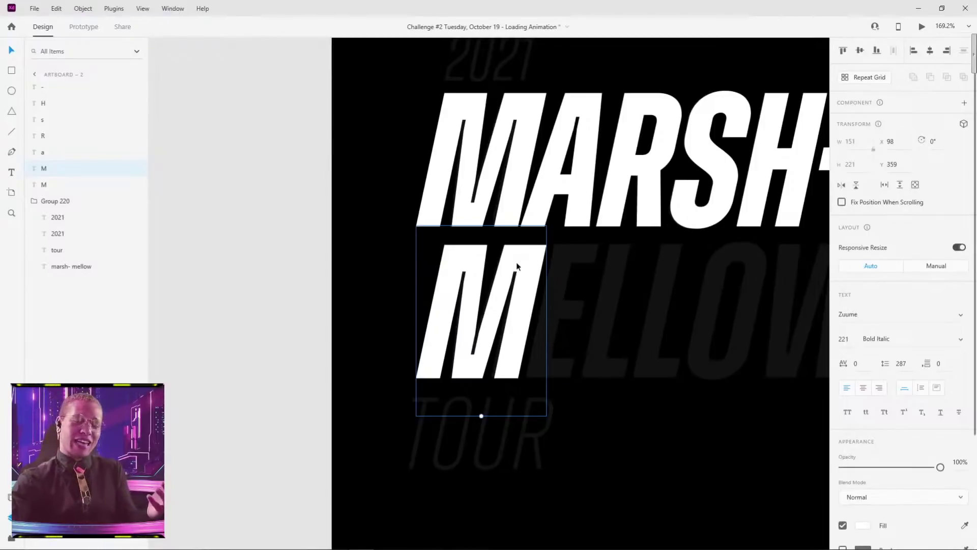
{"action": "scroll", "coordinate": [537, 256], "scroll_direction": "up", "scroll_amount": 5}
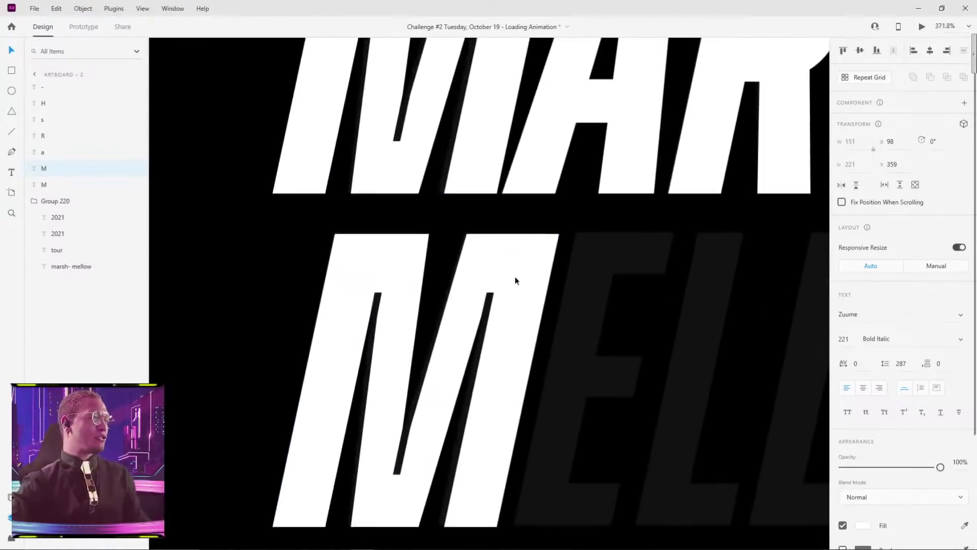
{"action": "left_click", "coordinate": [508, 279]}
{"action": "key", "text": "ctrl+z"}
{"action": "key", "text": "ctrl+z"}
{"action": "key", "text": "ctrl+z"}
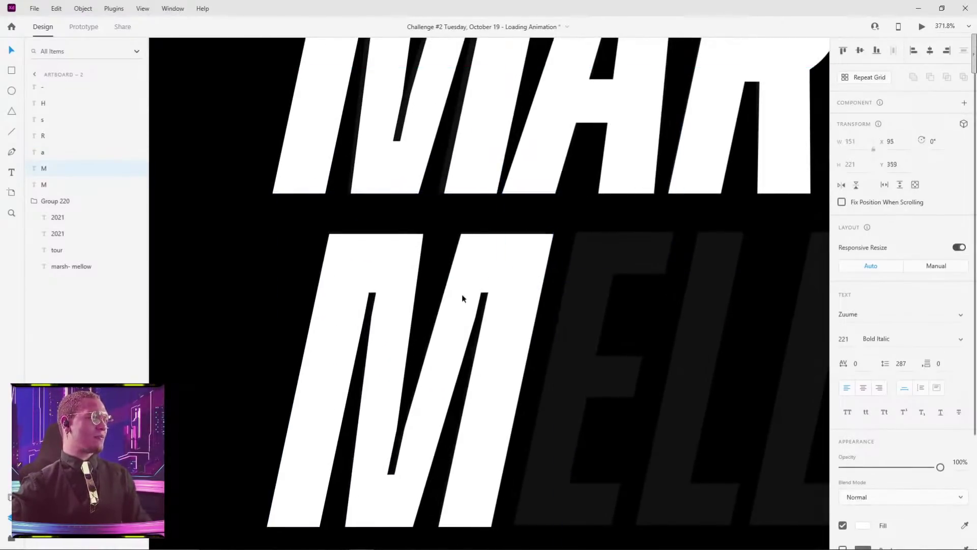
{"action": "scroll", "coordinate": [472, 300], "scroll_direction": "down", "scroll_amount": 5}
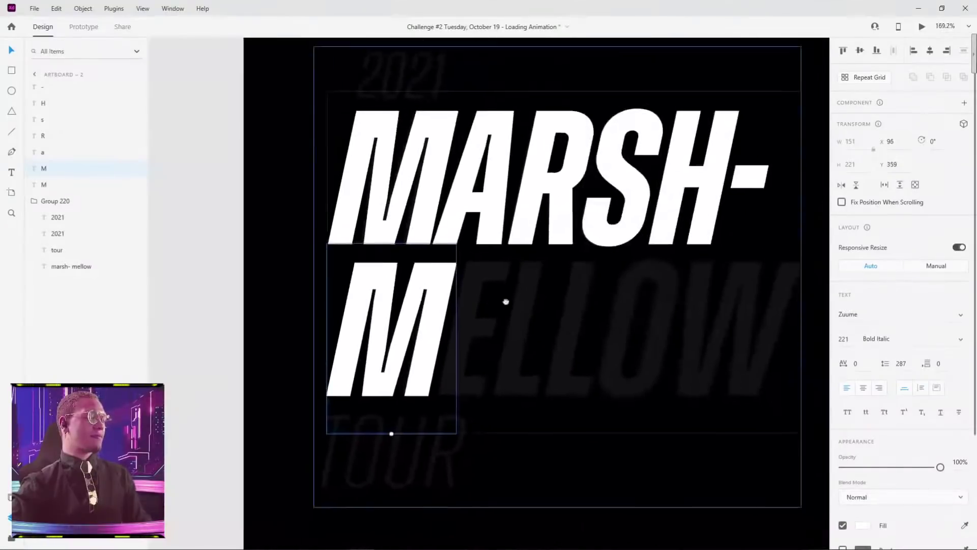
Step: Duplicate the second line's M, change the copy's text to "e" and place it over the faded E at X 224
{"action": "key", "text": "ctrl+d"}
{"action": "left_click_drag", "start_coordinate": [411, 291], "coordinate": [528, 291]}
{"action": "double_click", "coordinate": [528, 291]}
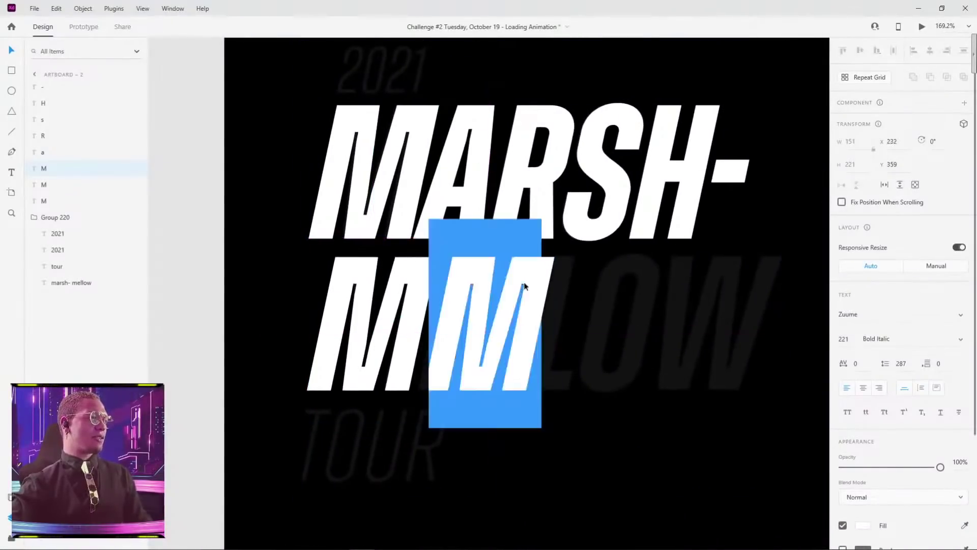
{"action": "type", "text": "e"}
Step: Duplicate the second line's E, change the copy's text to "l" and place it over the first faded L at X 290
{"action": "key", "text": "ctrl+d"}
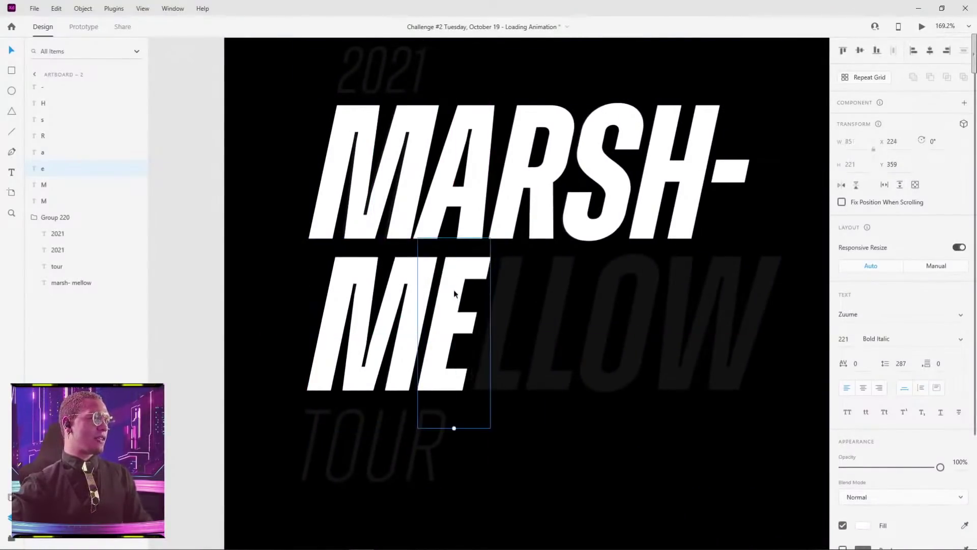
{"action": "left_click_drag", "start_coordinate": [453, 289], "coordinate": [511, 292]}
{"action": "double_click", "coordinate": [515, 288]}
{"action": "type", "text": "l"}
{"action": "key", "text": "Escape"}
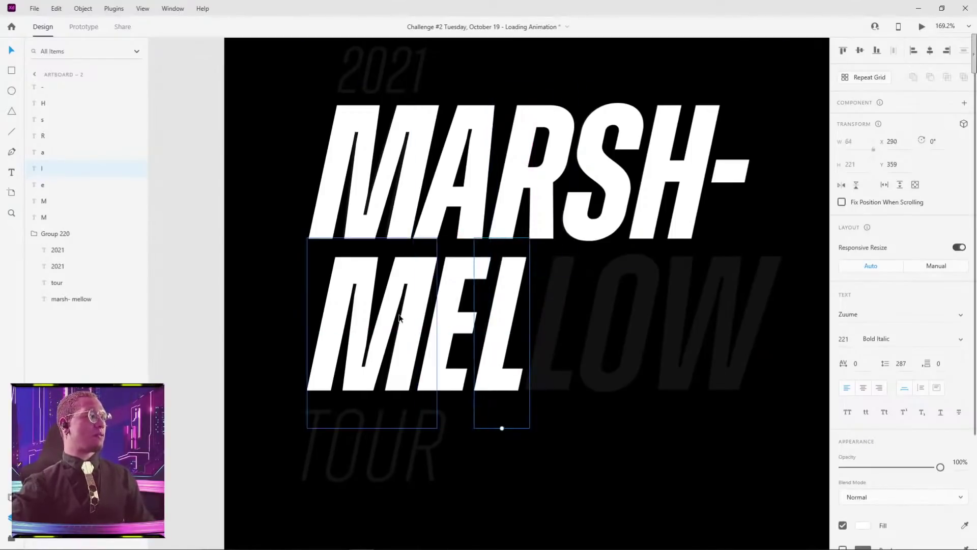
{"action": "left_click", "coordinate": [417, 306]}
{"action": "left_click", "coordinate": [461, 305], "text": "shift"}
{"action": "left_click", "coordinate": [515, 281], "text": "shift"}
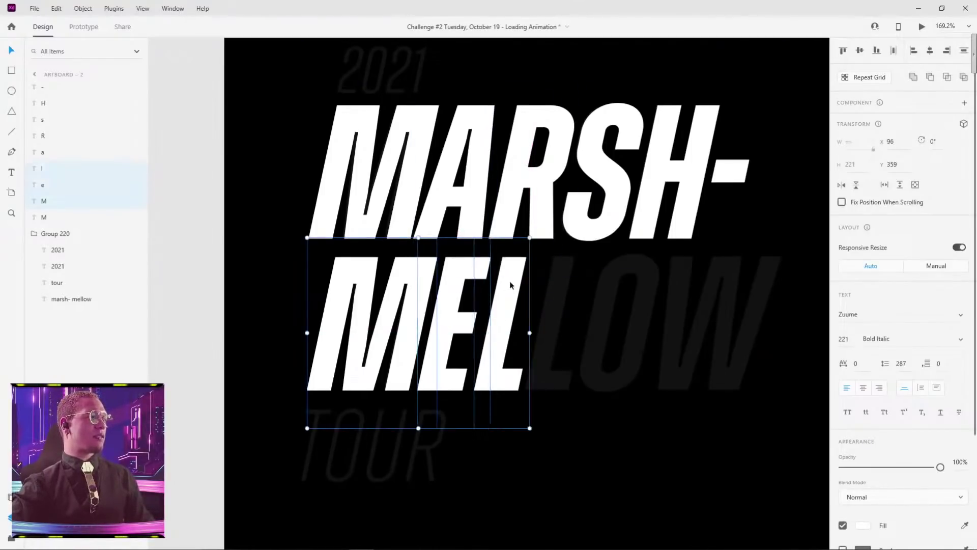
{"action": "scroll", "coordinate": [515, 282], "scroll_direction": "down", "scroll_amount": 5}
{"action": "left_click", "coordinate": [494, 272]}
{"action": "mouse_move", "coordinate": [494, 290]}
{"action": "left_mouse_down"}
{"action": "mouse_move", "coordinate": [492, 321]}
{"action": "mouse_move", "coordinate": [492, 305]}
{"action": "left_mouse_up"}
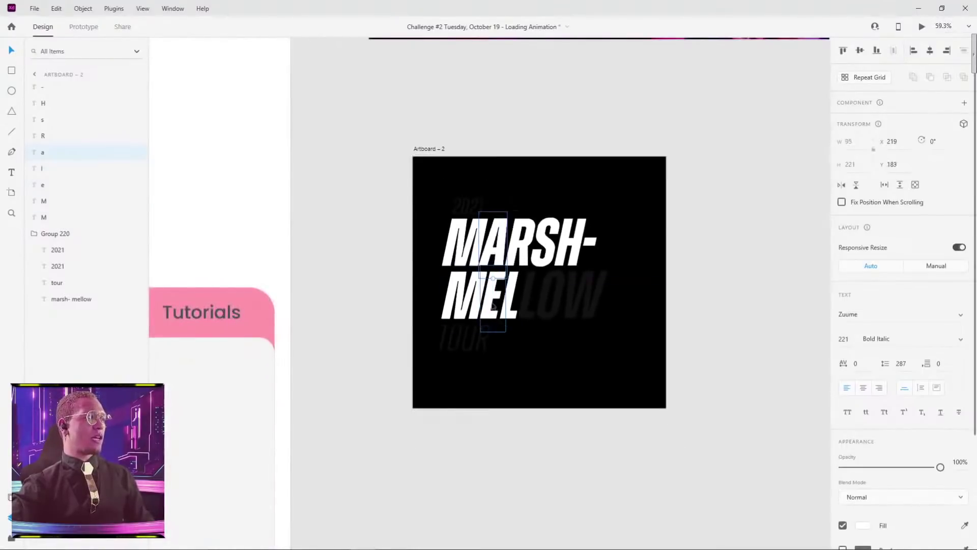
{"action": "left_click_drag", "start_coordinate": [466, 255], "coordinate": [586, 337]}
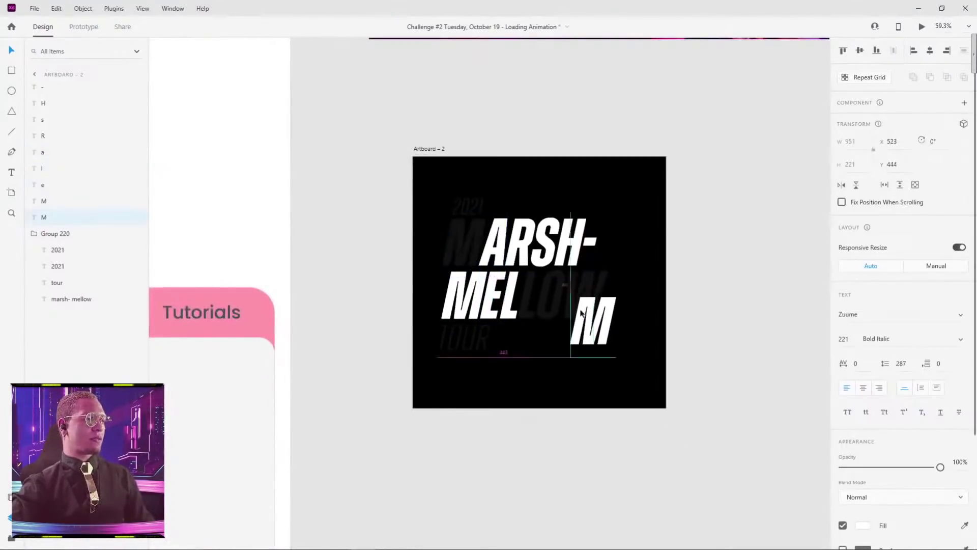
{"action": "left_click", "coordinate": [705, 299]}
{"action": "key", "text": "ctrl+z"}
Step: Duplicate the first white M to the empty area at X 509, Y 555 and draw a white rectangle about 179 by 210 over it
{"action": "left_click", "coordinate": [460, 243]}
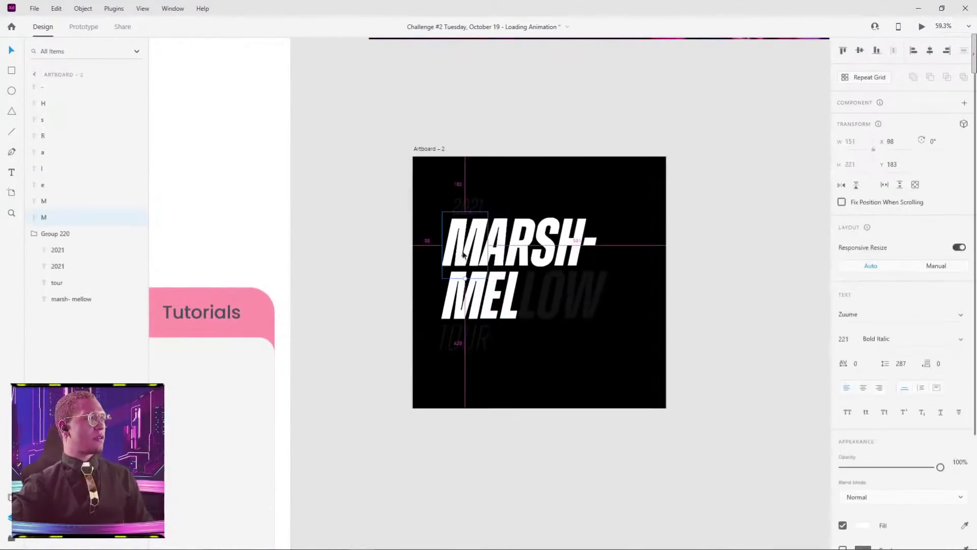
{"action": "left_click_drag", "start_coordinate": [460, 244], "coordinate": [592, 350]}
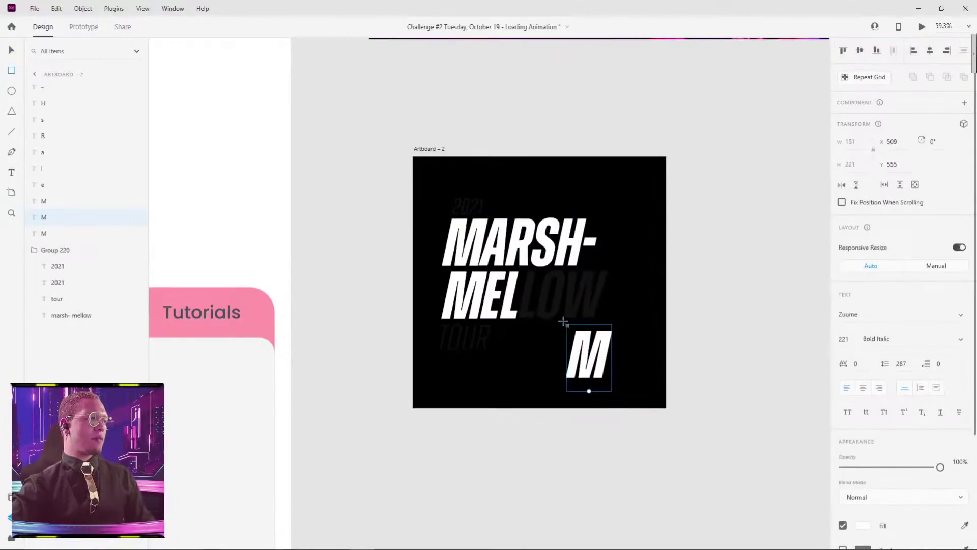
{"action": "left_click_drag", "start_coordinate": [561, 321], "coordinate": [620, 383]}
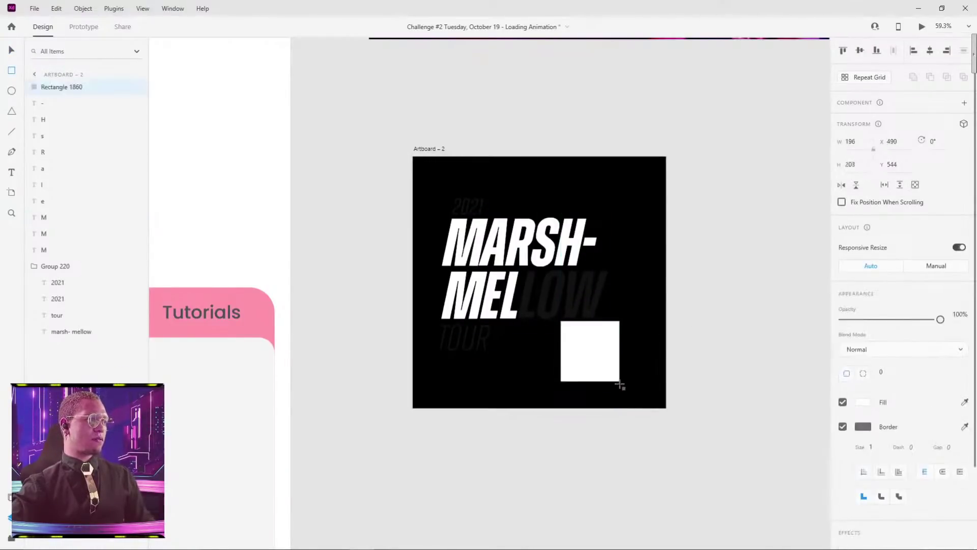
Step: Mask the duplicated M with the white rectangle covering it
{"action": "left_click_drag", "start_coordinate": [630, 350], "coordinate": [535, 393]}
{"action": "key", "text": "Escape"}
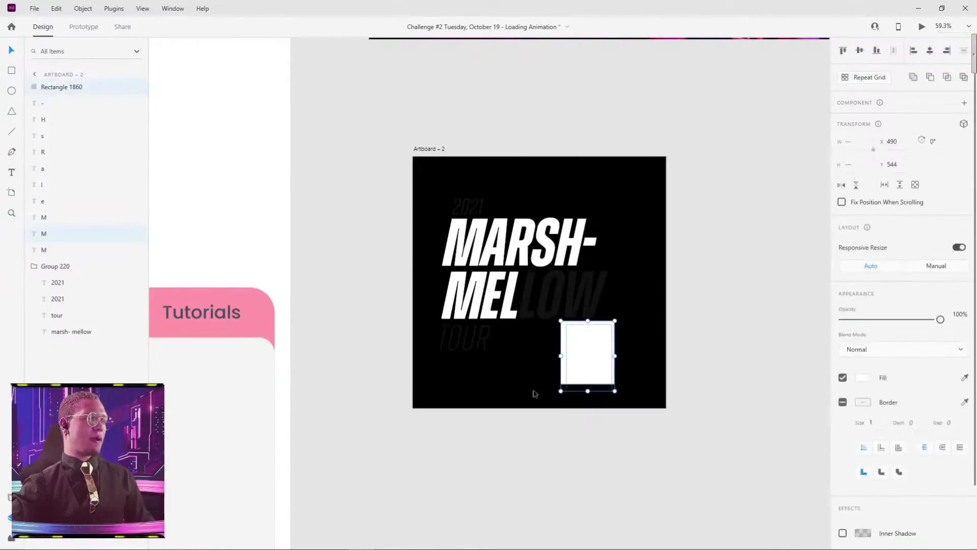
{"action": "right_click", "coordinate": [603, 365]}
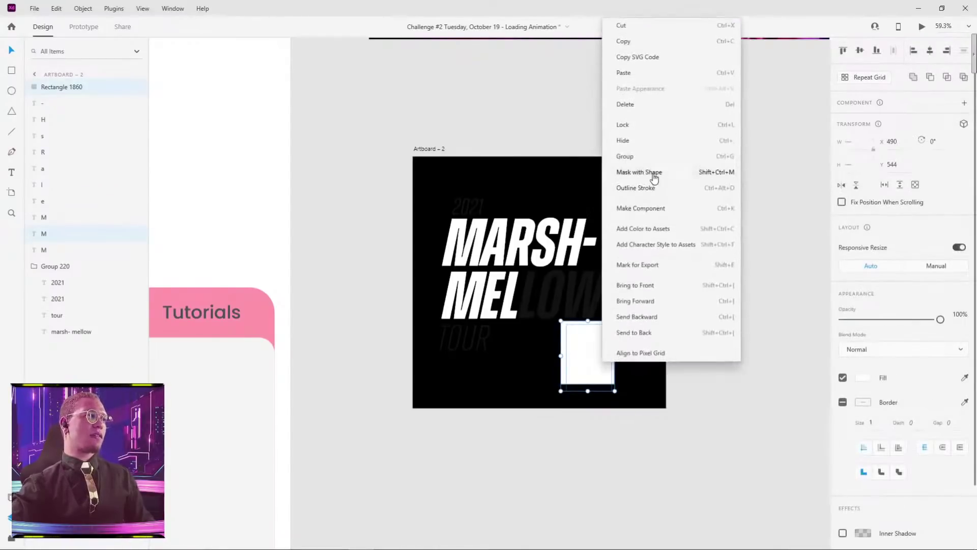
{"action": "left_click", "coordinate": [655, 174]}
{"action": "left_click", "coordinate": [659, 324]}
{"action": "scroll", "coordinate": [610, 356], "scroll_direction": "down", "scroll_amount": 3}
{"action": "scroll", "coordinate": [610, 357], "scroll_direction": "right", "scroll_amount": 2}
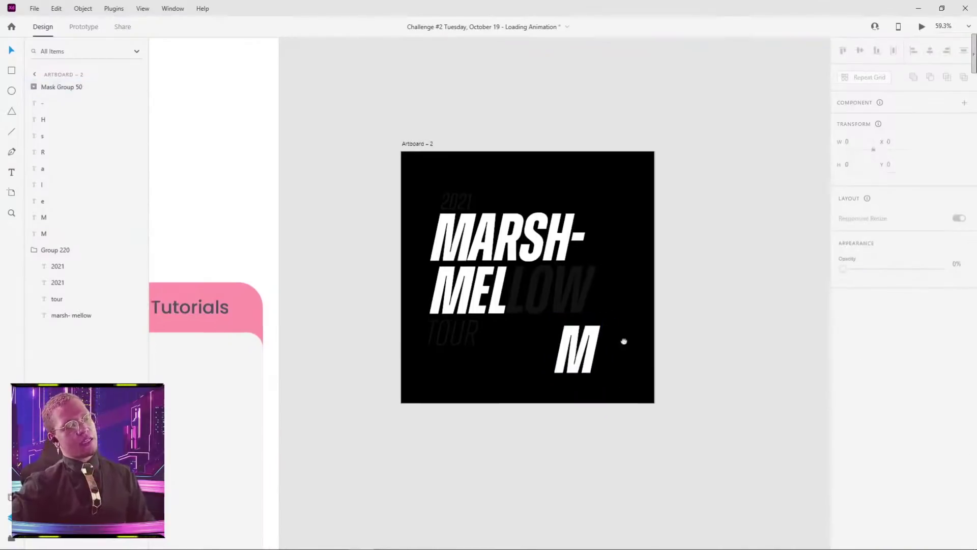
Step: Move the masked M off the black artboard onto the pasteboard and draw a new artboard about 336 by 395 around it
{"action": "left_click", "coordinate": [544, 294]}
{"action": "scroll", "coordinate": [636, 239], "scroll_direction": "right", "scroll_amount": 2}
{"action": "scroll", "coordinate": [595, 247], "scroll_direction": "up", "scroll_amount": 1}
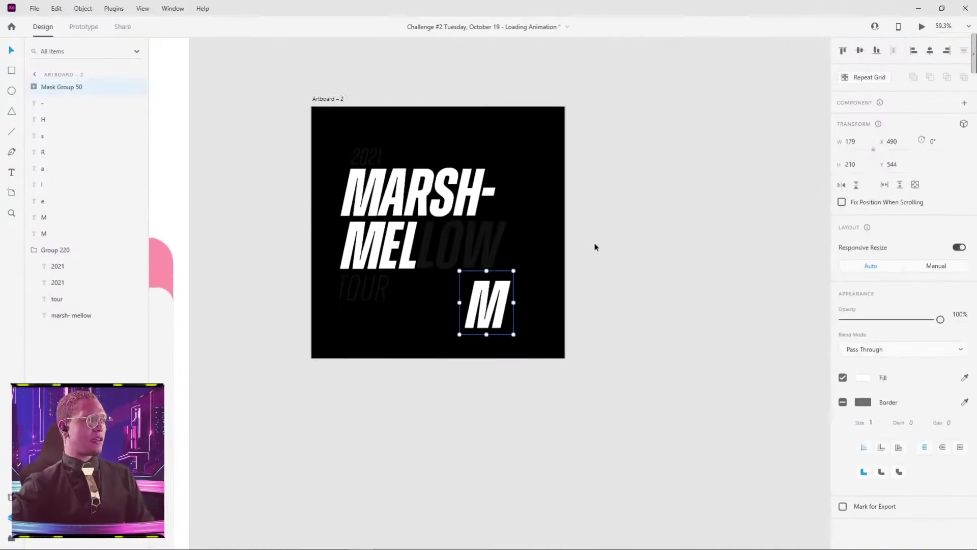
{"action": "left_click_drag", "start_coordinate": [483, 301], "coordinate": [661, 278]}
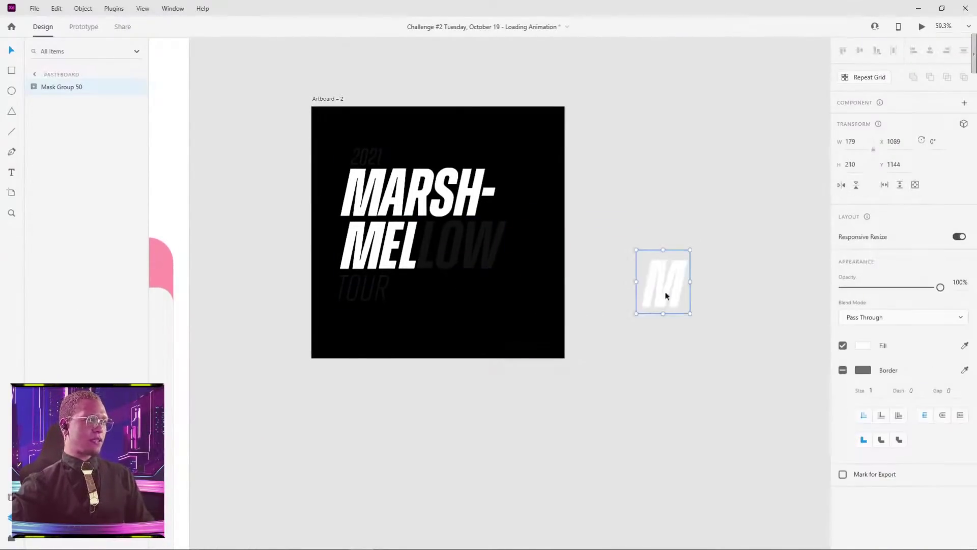
{"action": "key", "text": "a"}
{"action": "left_click_drag", "start_coordinate": [624, 229], "coordinate": [727, 347]}
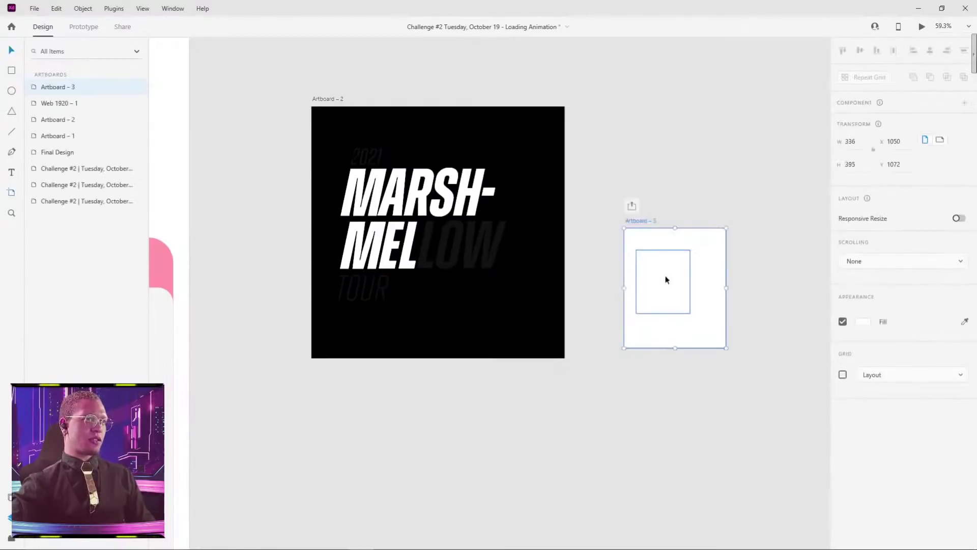
Step: Fill the new small artboard with black
{"action": "left_click", "coordinate": [666, 279]}
{"action": "left_click", "coordinate": [639, 223]}
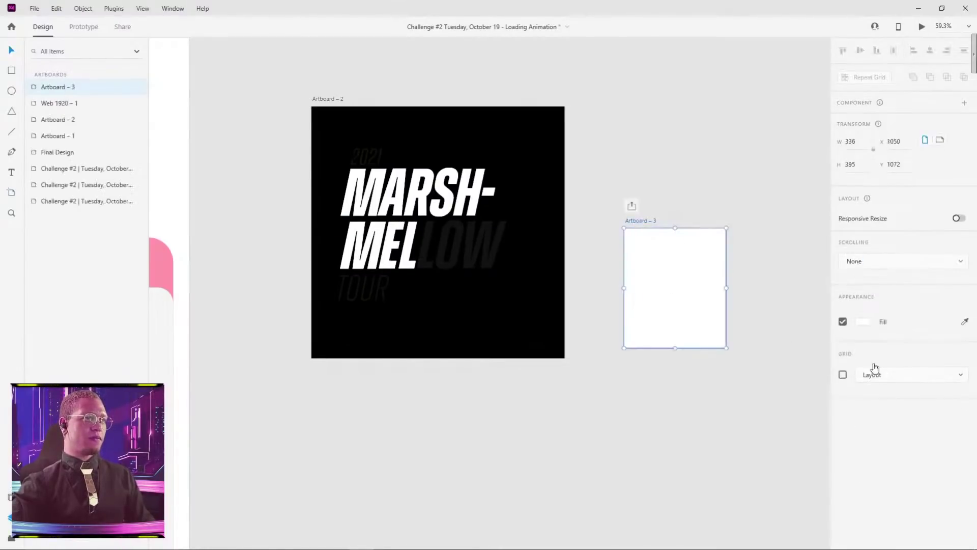
{"action": "left_click", "coordinate": [862, 324]}
{"action": "left_click_drag", "start_coordinate": [748, 300], "coordinate": [710, 348]}
{"action": "left_click", "coordinate": [652, 402]}
Step: Centre the masked M horizontally on the small artboard at X 79, Y 72, and place a duplicate of the artboard beside it
{"action": "left_click", "coordinate": [682, 280]}
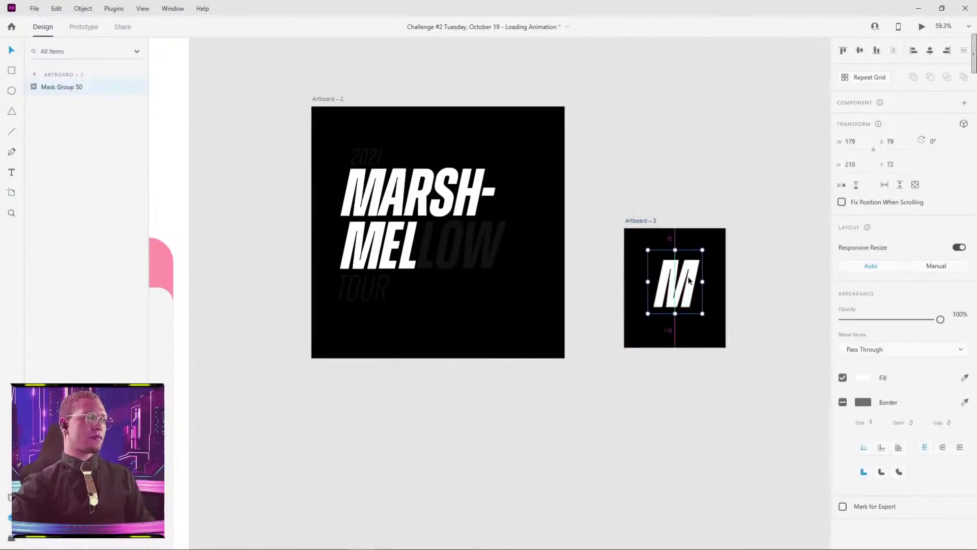
{"action": "left_click_drag", "start_coordinate": [765, 276], "coordinate": [550, 305]}
{"action": "left_click_drag", "start_coordinate": [433, 249], "coordinate": [561, 220]}
Step: Inside the mask group on Artboard – 3, move the M downward until it lies completely outside the masking rectangle
{"action": "double_click", "coordinate": [468, 315]}
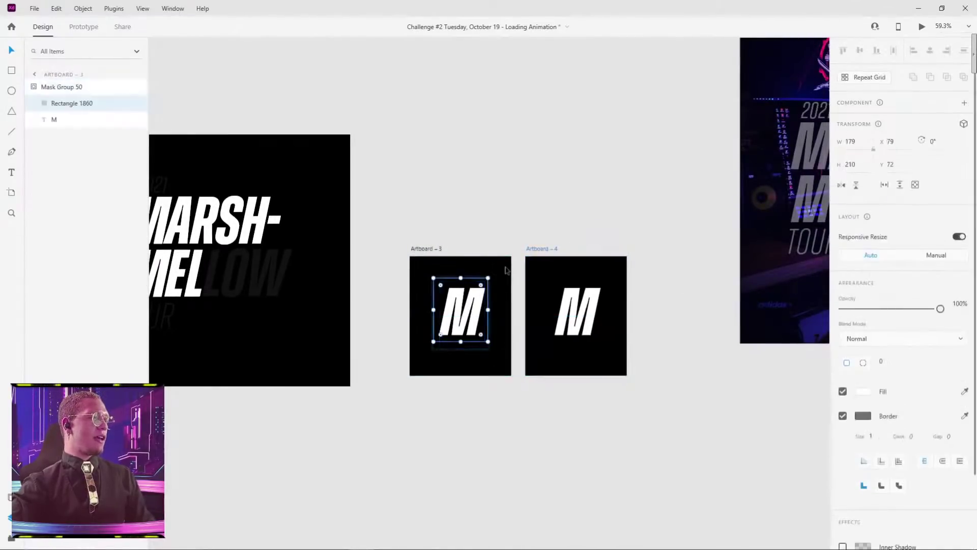
{"action": "scroll", "coordinate": [461, 312], "scroll_direction": "up", "scroll_amount": 5}
{"action": "left_click", "coordinate": [432, 252]}
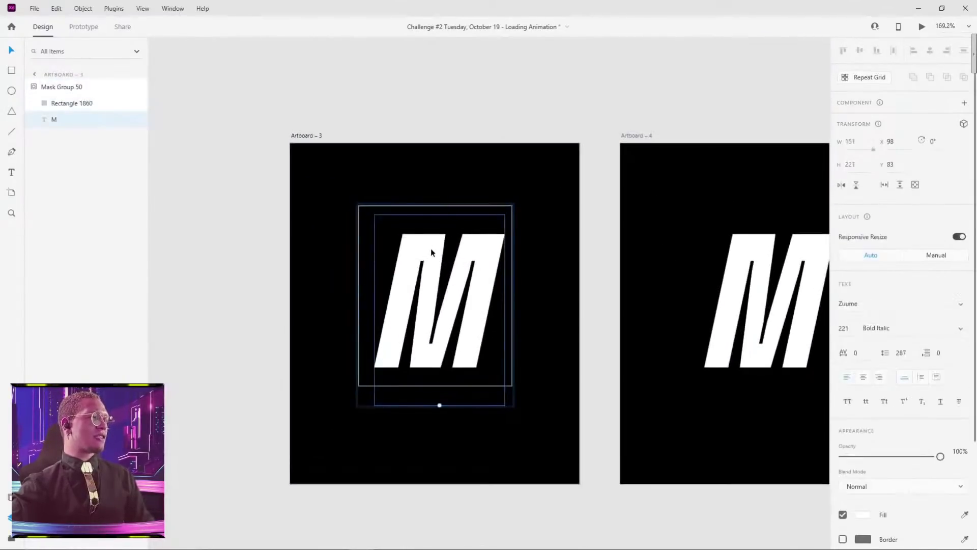
{"action": "left_click_drag", "start_coordinate": [432, 252], "coordinate": [426, 414]}
{"action": "left_click", "coordinate": [590, 329]}
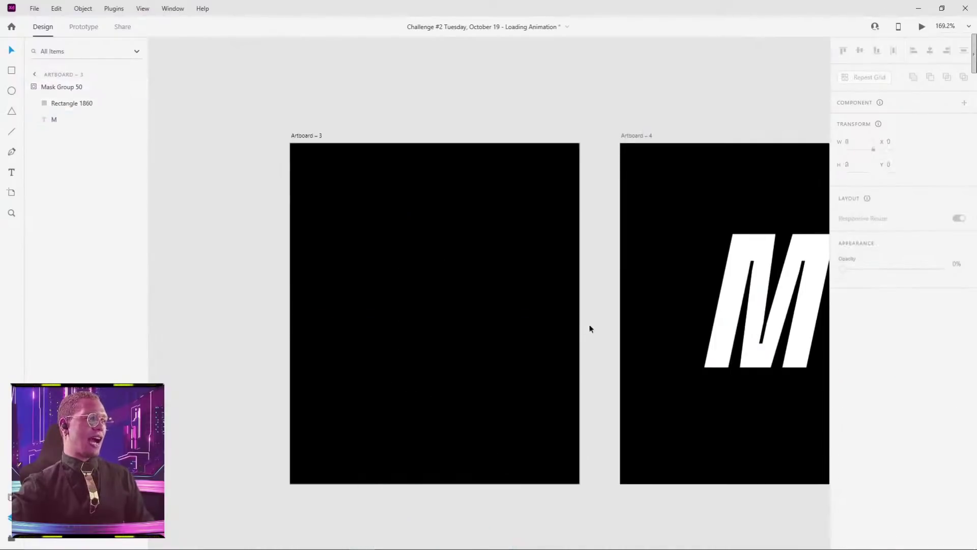
{"action": "scroll", "coordinate": [541, 356], "scroll_direction": "down", "scroll_amount": 3}
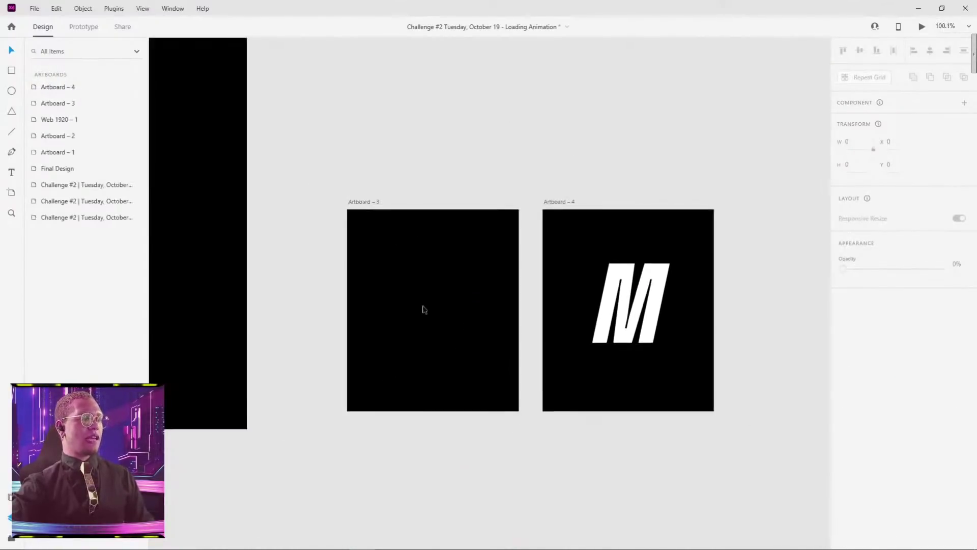
{"action": "left_click", "coordinate": [423, 299]}
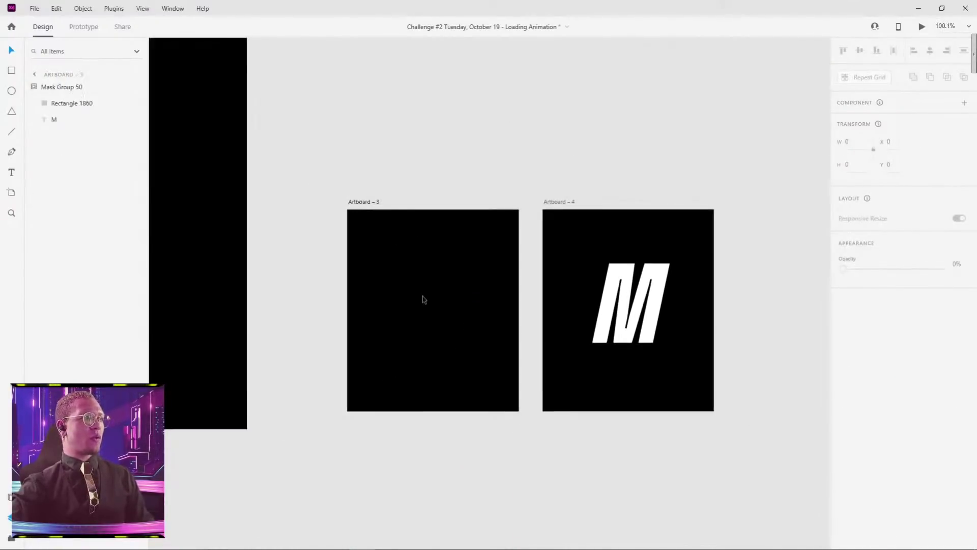
{"action": "left_click", "coordinate": [434, 355]}
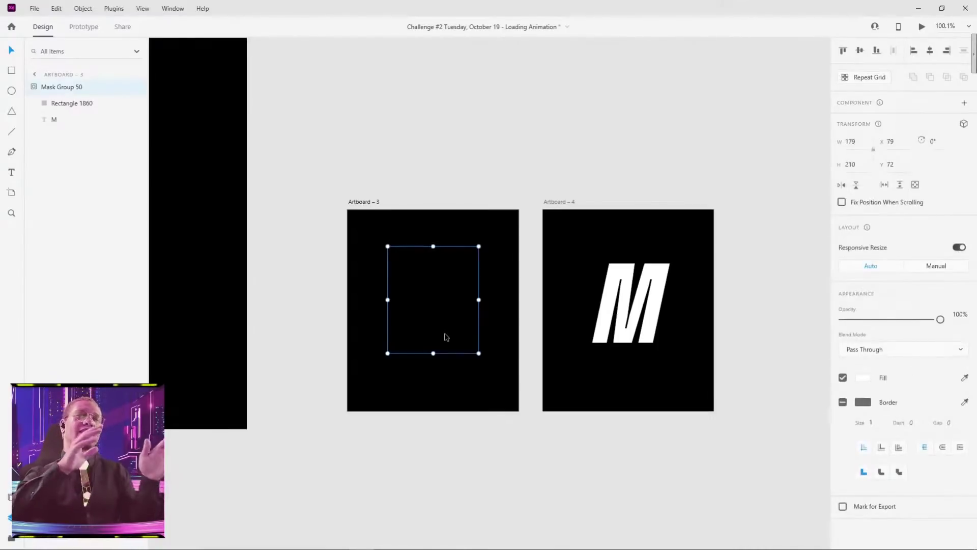
Step: Rename the empty-looking small artboard as art1 and the one showing the M as art2
{"action": "left_click", "coordinate": [371, 207]}
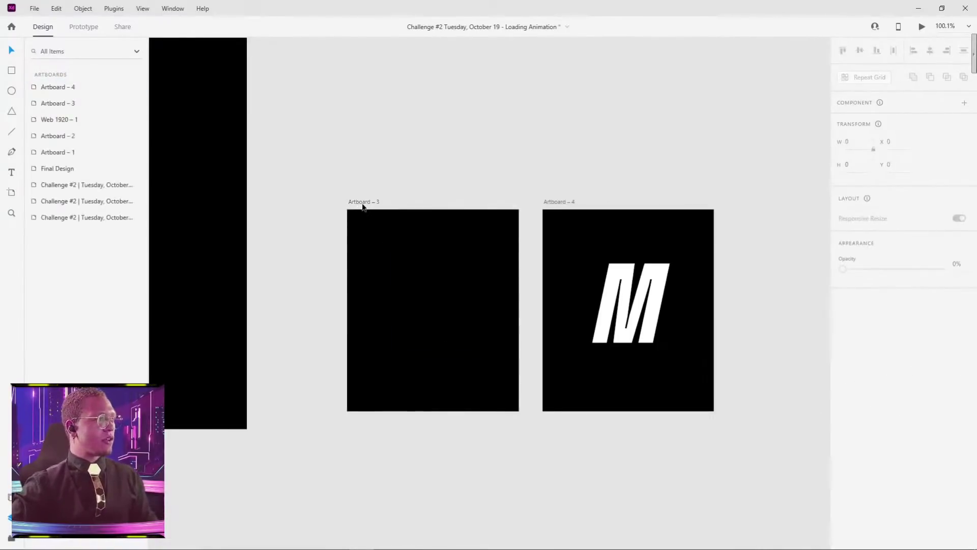
{"action": "left_click", "coordinate": [362, 202]}
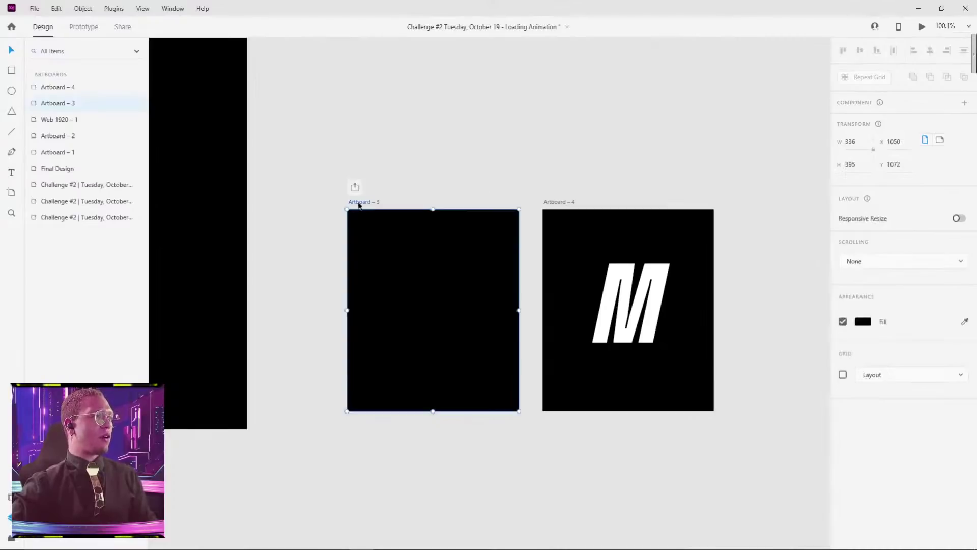
{"action": "double_click", "coordinate": [361, 203]}
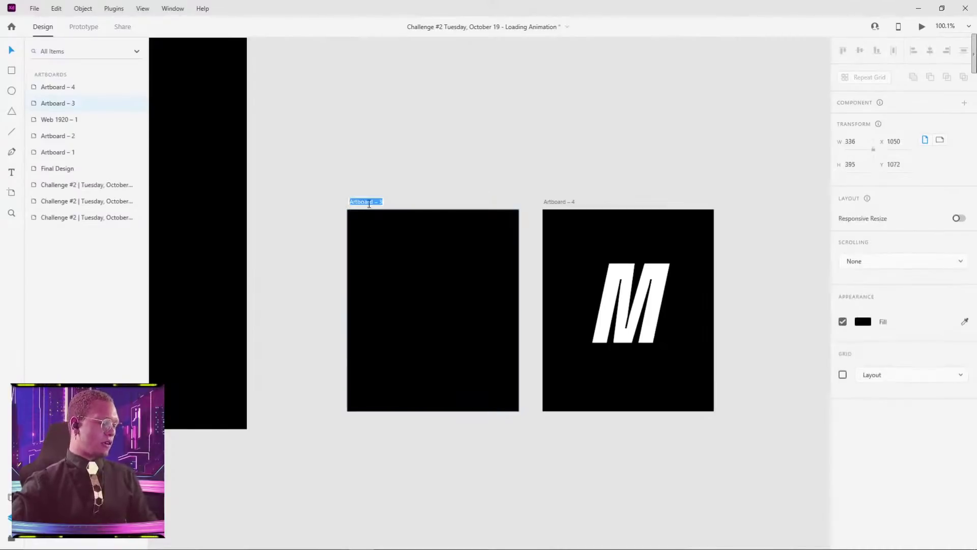
{"action": "key", "text": "Return"}
{"action": "double_click", "coordinate": [555, 201]}
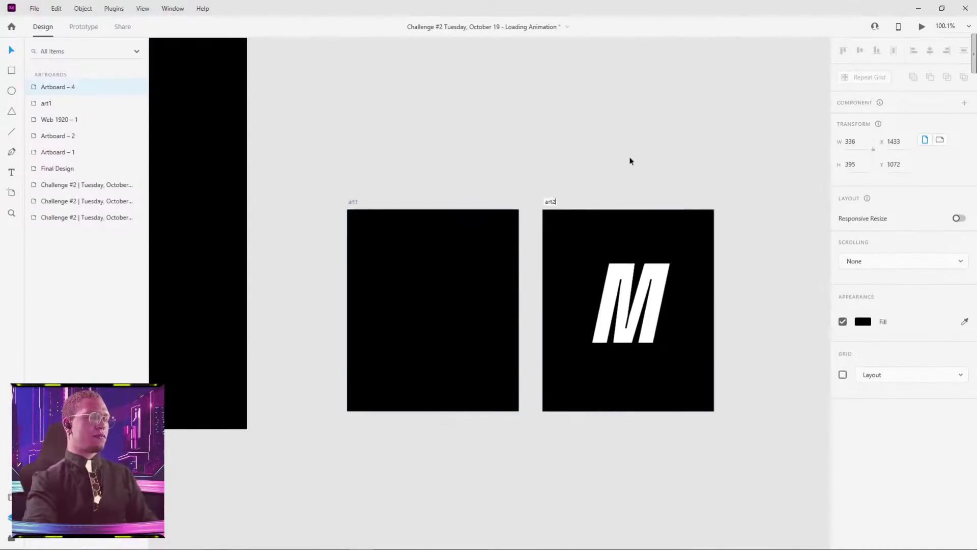
{"action": "type", "text": "art2"}
{"action": "key", "text": "Return"}
Step: Switch to prototyping and link the art1 artboard to art2
{"action": "left_click", "coordinate": [353, 202]}
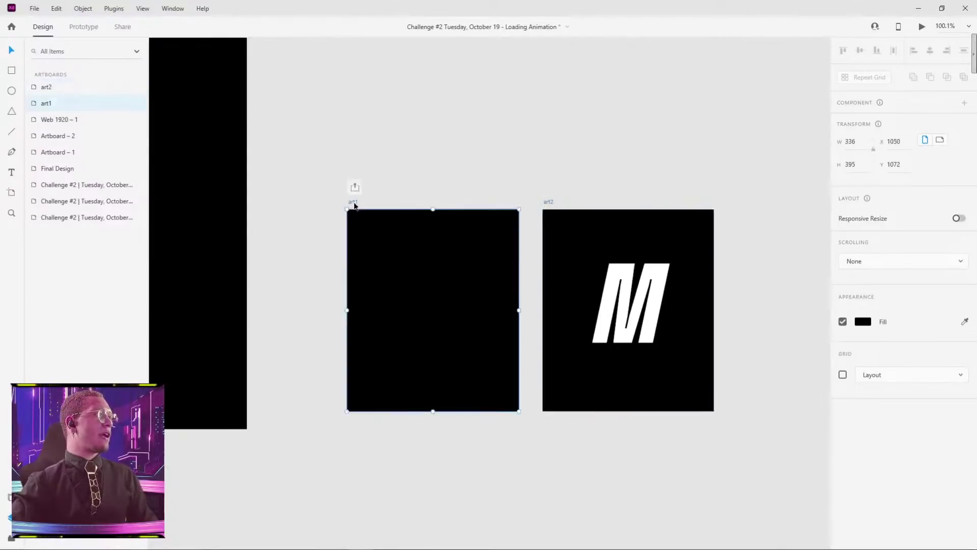
{"action": "left_click", "coordinate": [81, 27]}
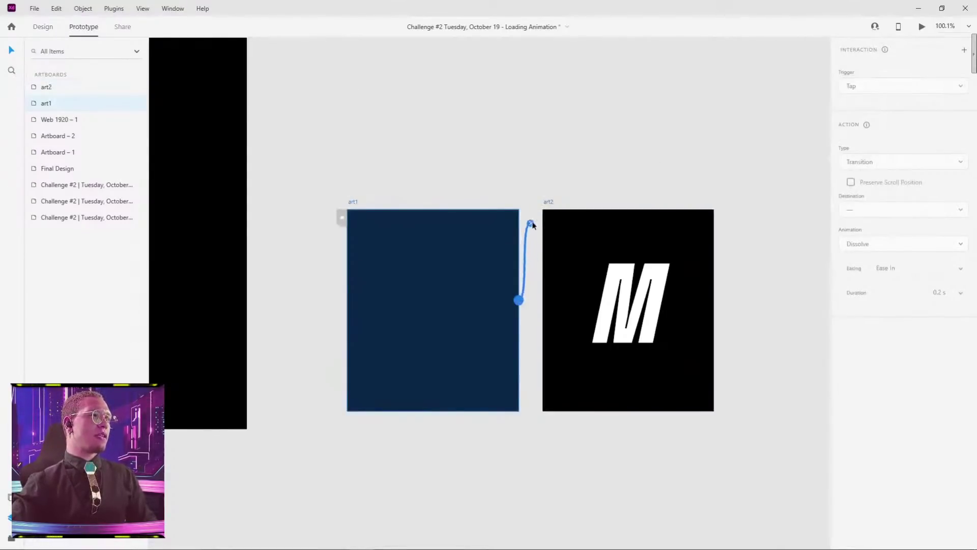
{"action": "left_click_drag", "start_coordinate": [532, 224], "coordinate": [560, 231]}
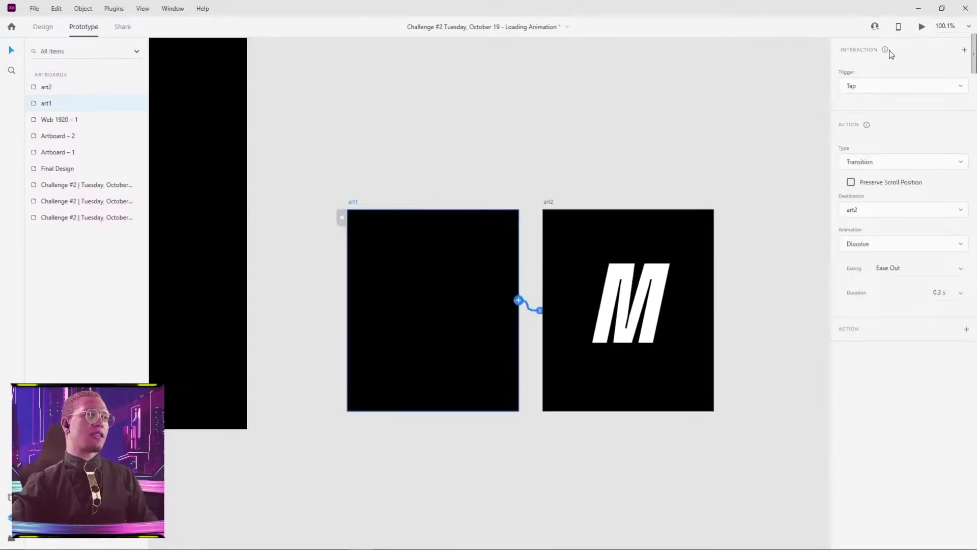
Step: Set the art1 interaction's trigger to Time with a delay of 1 s
{"action": "left_click", "coordinate": [893, 88]}
{"action": "left_click", "coordinate": [858, 128]}
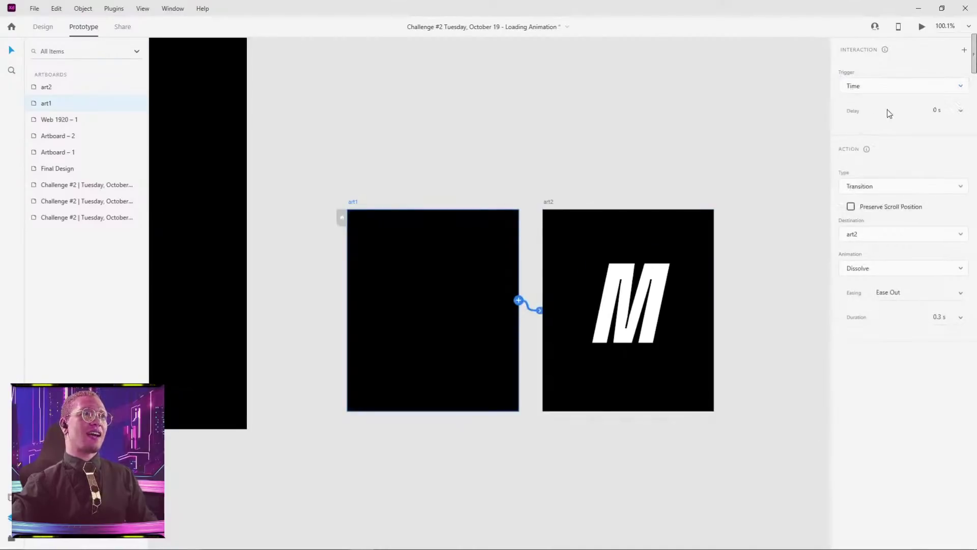
{"action": "left_click", "coordinate": [935, 111]}
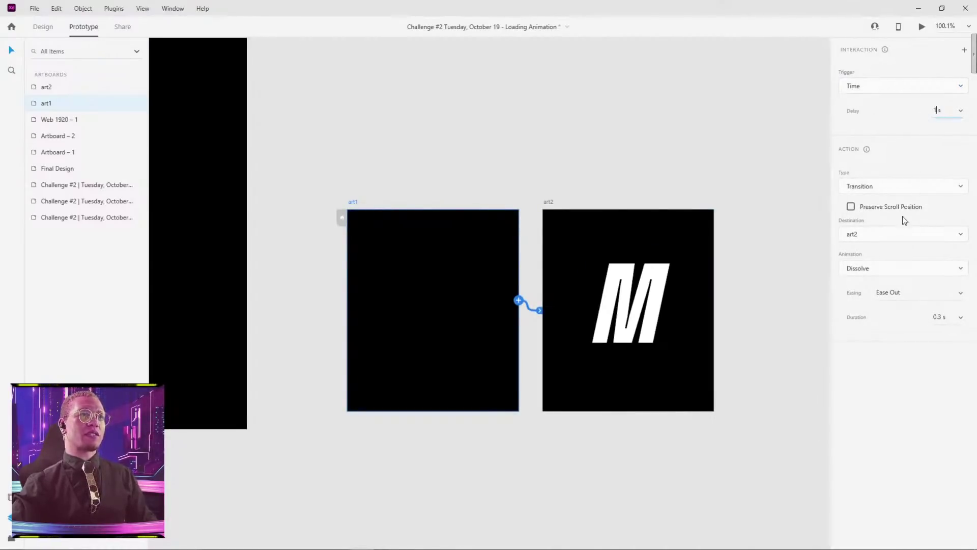
{"action": "type", "text": "1"}
{"action": "left_click", "coordinate": [903, 268]}
{"action": "left_click", "coordinate": [905, 149]}
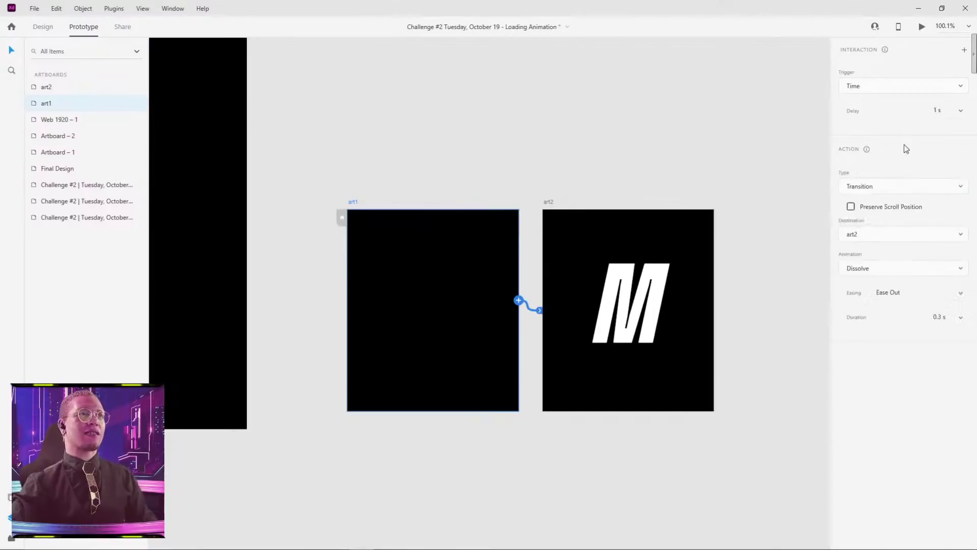
Step: Set the art1 interaction's action type to Auto-Animate with Snap easing and a duration of 0.8 s
{"action": "left_click", "coordinate": [897, 187]}
{"action": "left_click", "coordinate": [882, 210]}
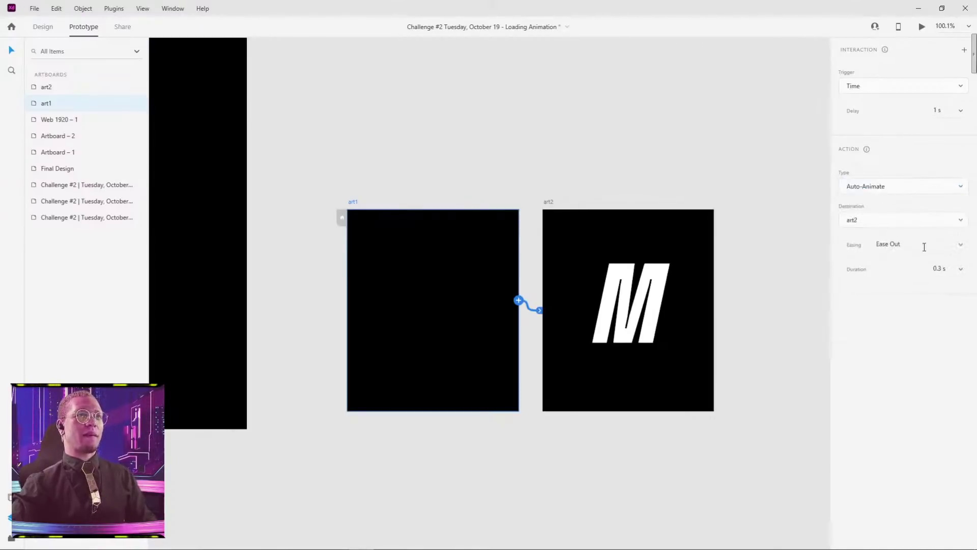
{"action": "left_click", "coordinate": [958, 246]}
{"action": "left_click", "coordinate": [917, 307]}
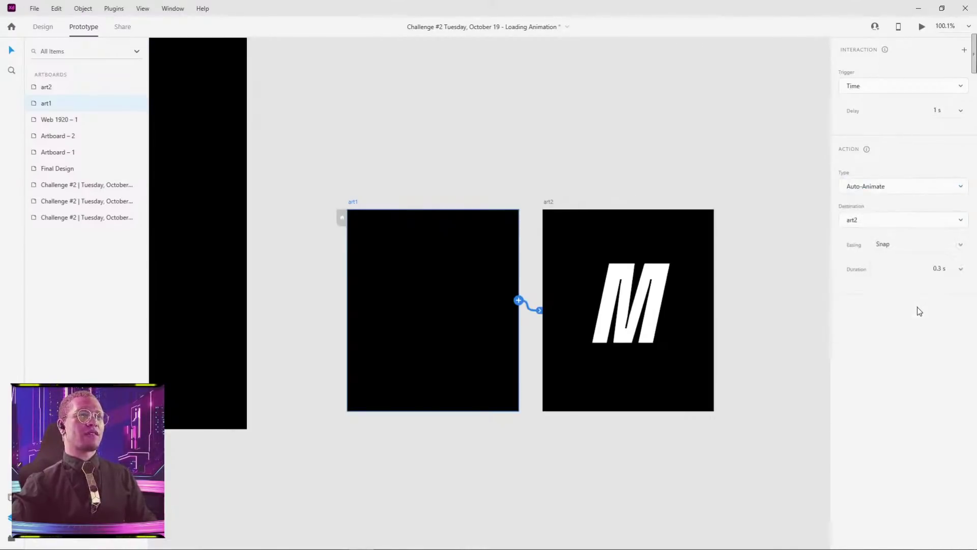
{"action": "left_click", "coordinate": [957, 269]}
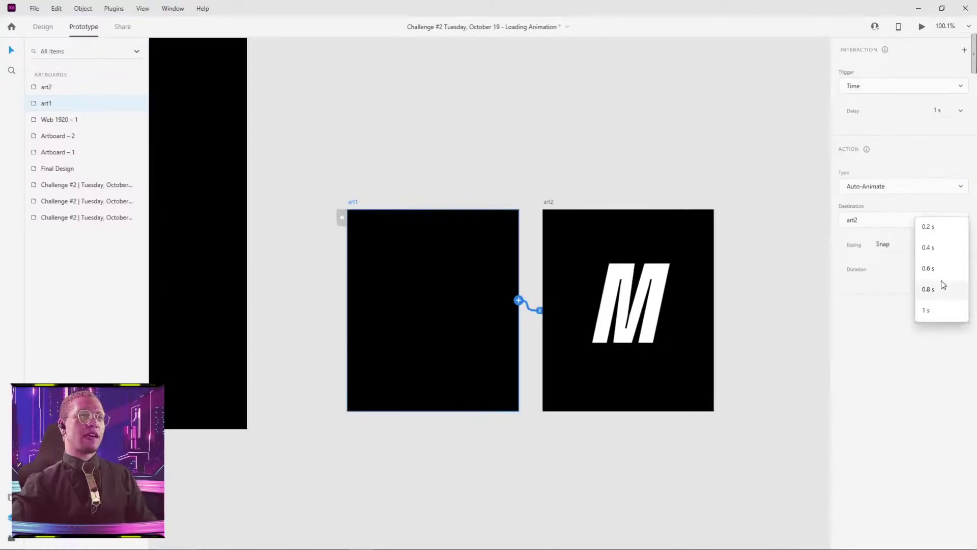
{"action": "left_click", "coordinate": [928, 289]}
{"action": "left_click", "coordinate": [765, 290]}
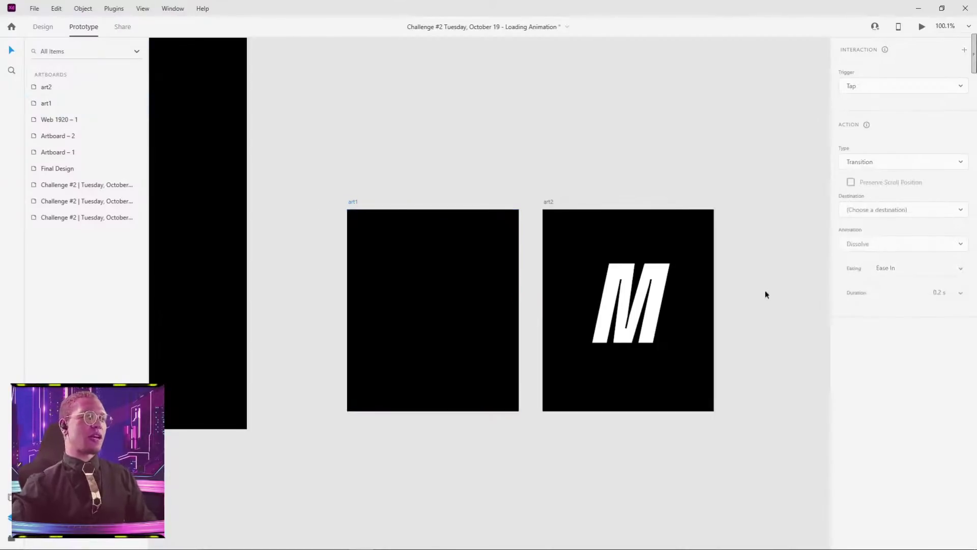
Step: Link the art2 artboard back to art1 so the letter animation loops between the two
{"action": "left_click", "coordinate": [550, 205]}
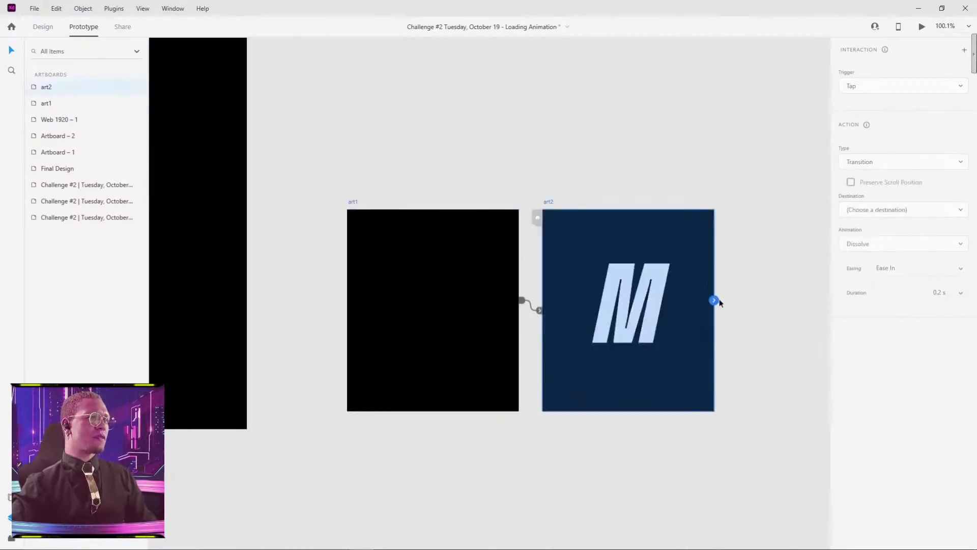
{"action": "left_click_drag", "start_coordinate": [714, 300], "coordinate": [489, 249]}
{"action": "left_click", "coordinate": [575, 146]}
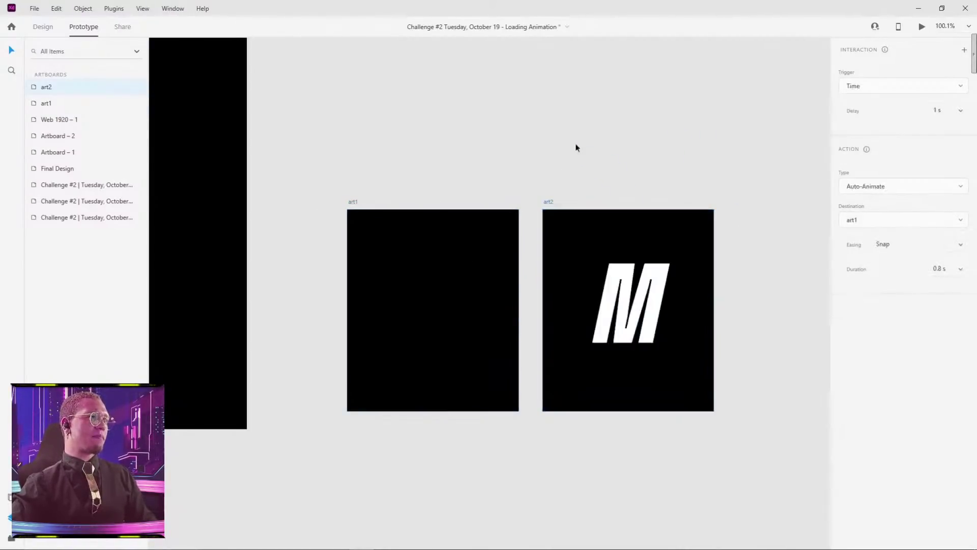
Step: Preview the looping M animation starting from art1 in an enlarged preview window, and close the preview
{"action": "left_click", "coordinate": [353, 202]}
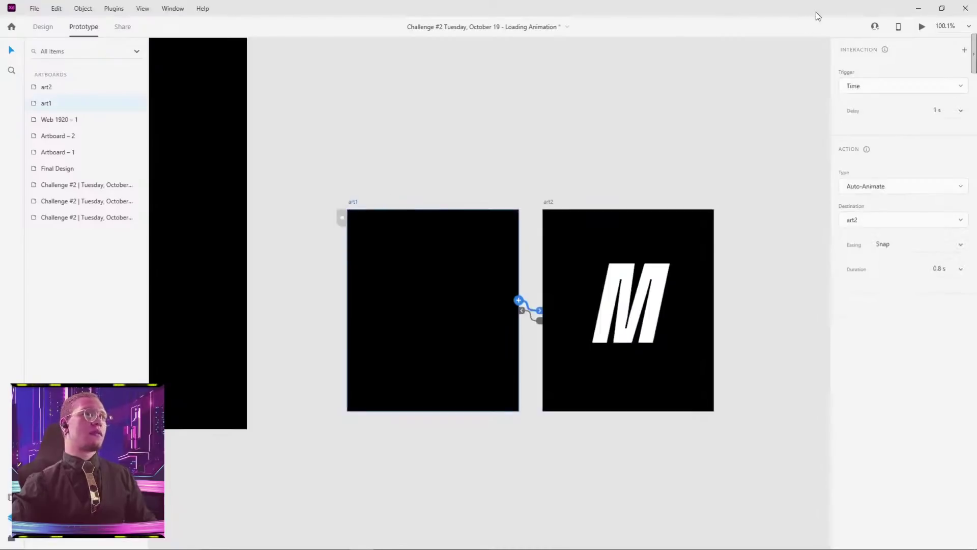
{"action": "left_click", "coordinate": [920, 30]}
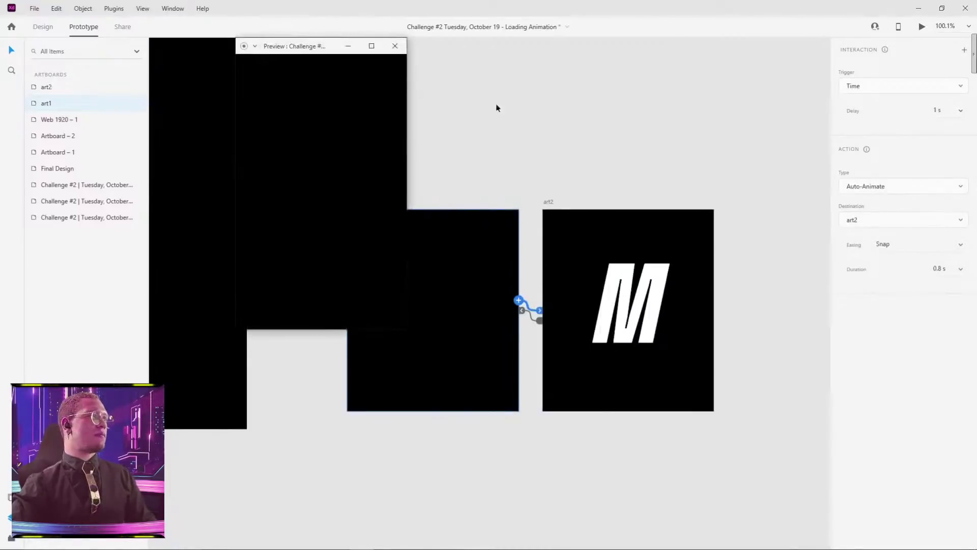
{"action": "left_click_drag", "start_coordinate": [309, 48], "coordinate": [661, 60]}
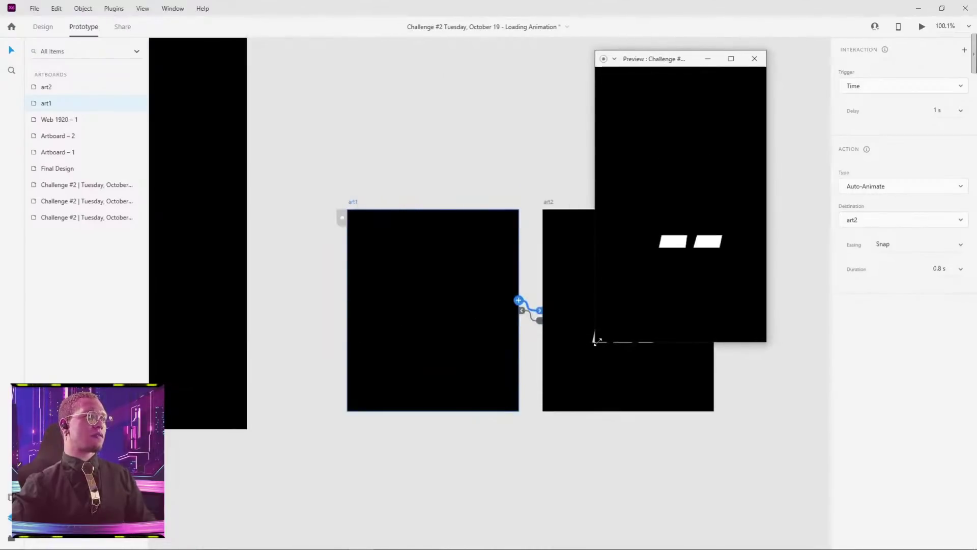
{"action": "left_click_drag", "start_coordinate": [597, 344], "coordinate": [322, 489]}
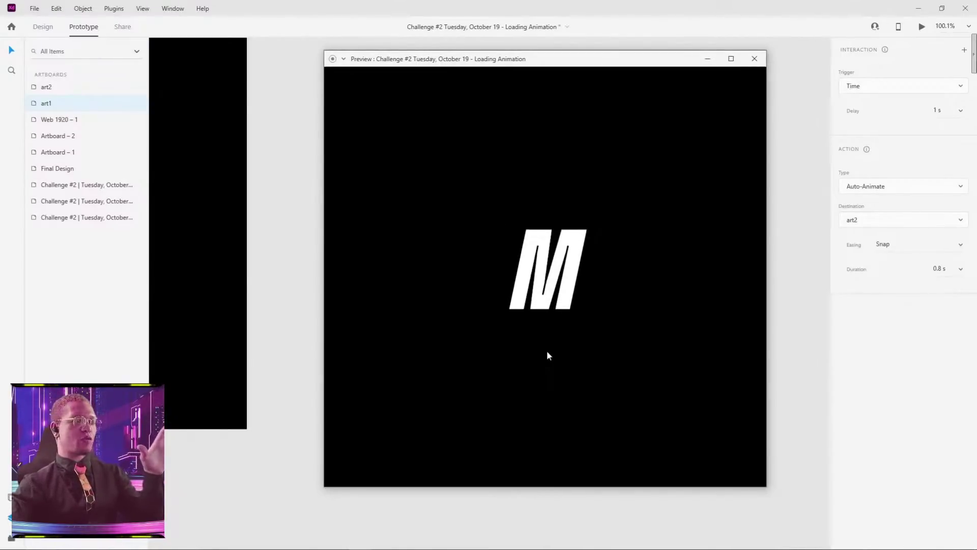
{"action": "left_click", "coordinate": [753, 58]}
{"action": "left_click", "coordinate": [656, 171]}
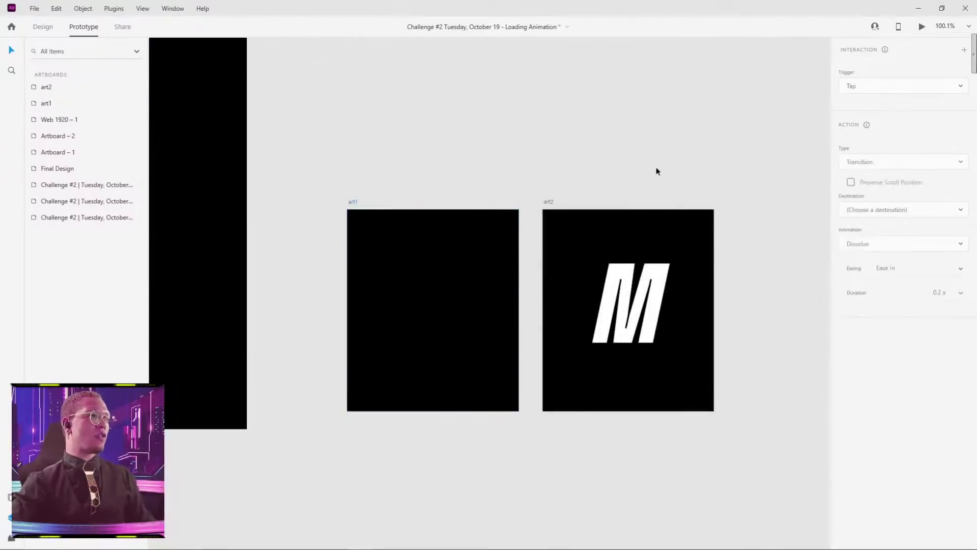
Step: Move the art1 and art2 artboards farther apart and return to design mode
{"action": "scroll", "coordinate": [580, 196], "scroll_direction": "right", "scroll_amount": 3}
{"action": "scroll", "coordinate": [580, 197], "scroll_direction": "down", "scroll_amount": 1}
{"action": "left_click_drag", "start_coordinate": [491, 191], "coordinate": [617, 186]}
{"action": "left_click_drag", "start_coordinate": [296, 189], "coordinate": [226, 188]}
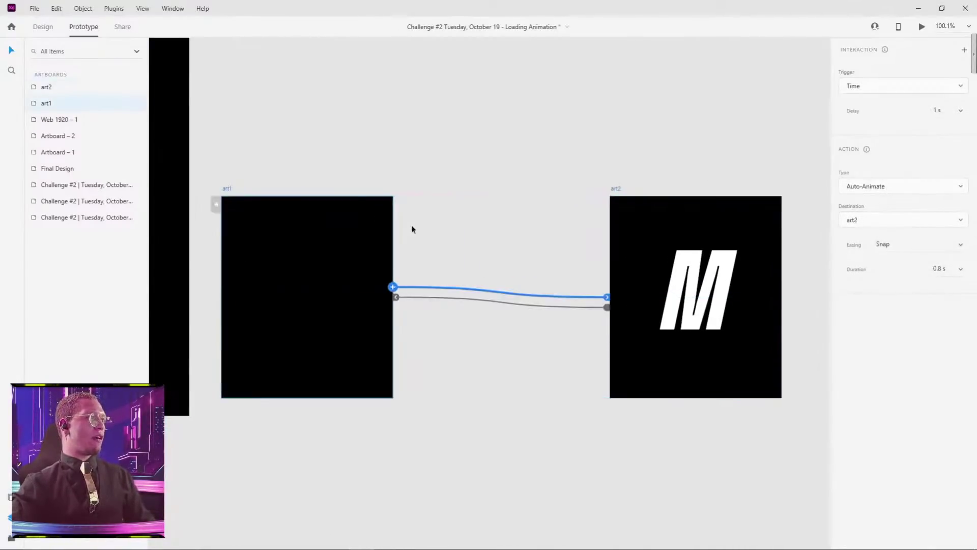
{"action": "left_click", "coordinate": [41, 38]}
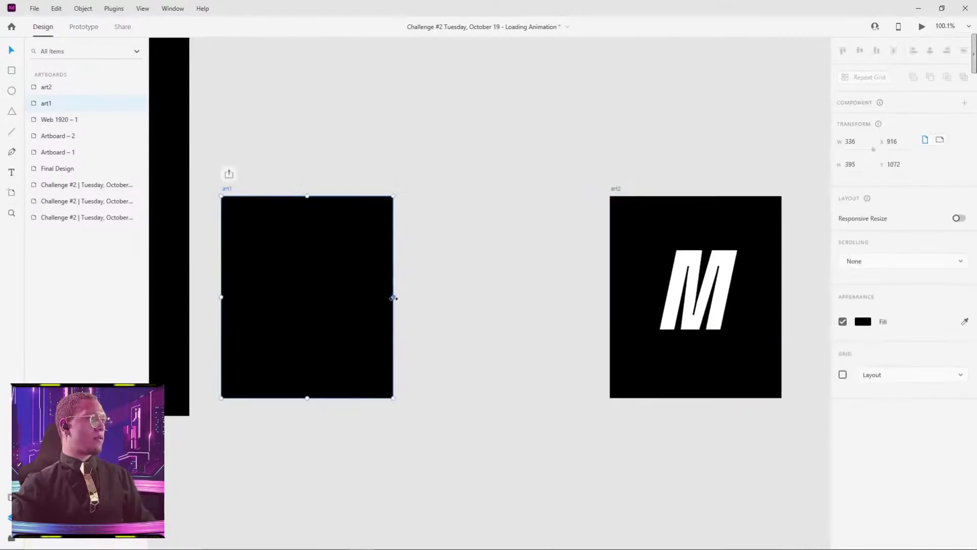
Step: Try widening the art1 artboard to 548 px, and undo the resize
{"action": "left_click_drag", "start_coordinate": [396, 297], "coordinate": [500, 297]}
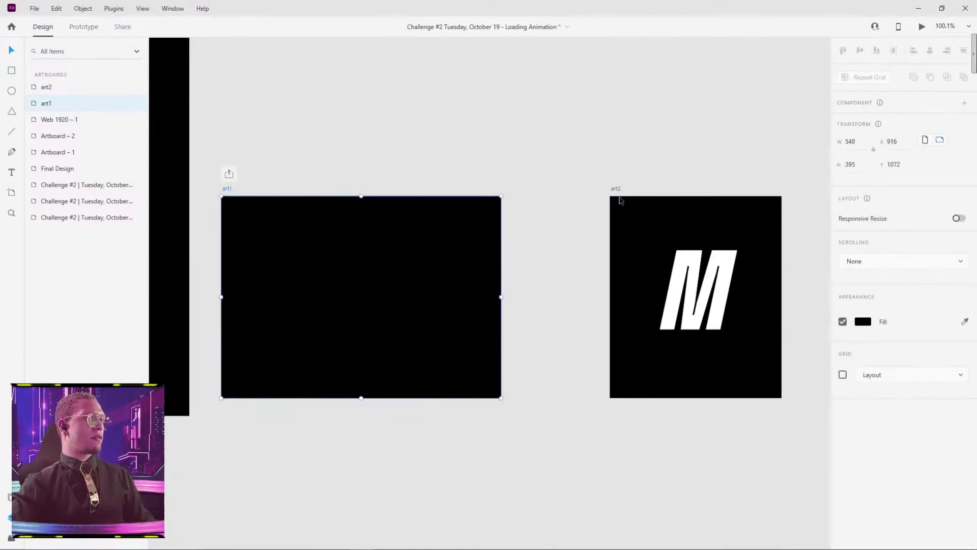
{"action": "key", "text": "ctrl+z"}
{"action": "scroll", "coordinate": [505, 180], "scroll_direction": "down", "scroll_amount": 3}
{"action": "scroll", "coordinate": [504, 181], "scroll_direction": "down", "scroll_amount": 2}
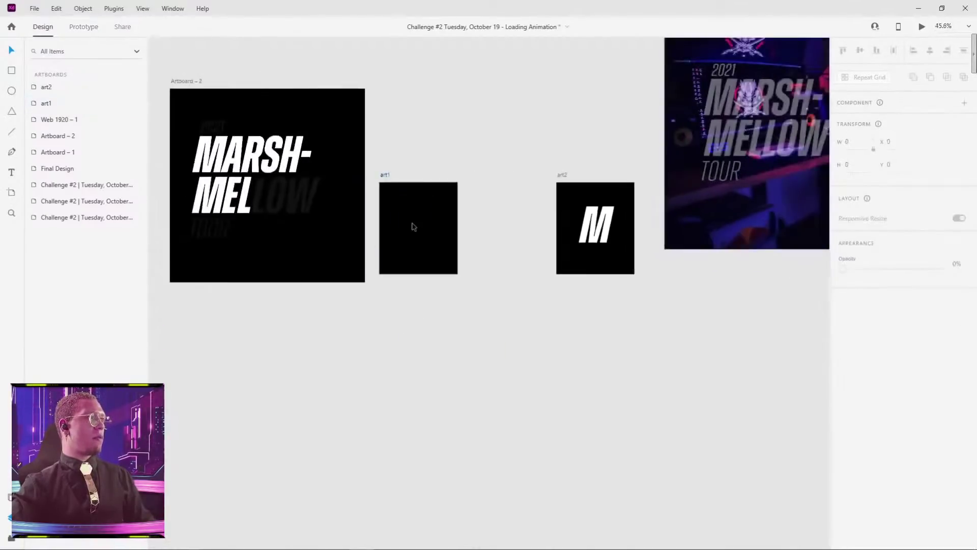
Step: Move the masked M group within the art1 artboard horizontally to X 26
{"action": "left_click", "coordinate": [595, 224]}
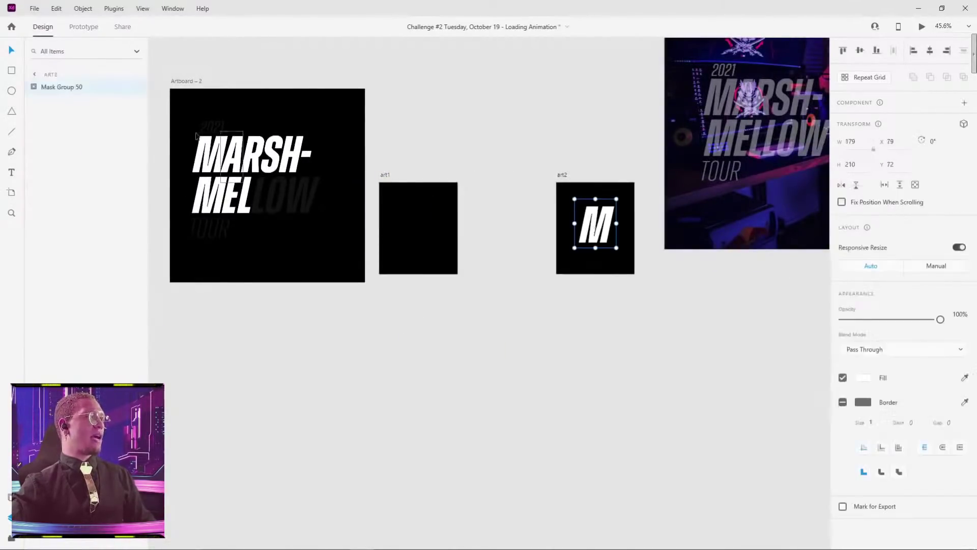
{"action": "left_click", "coordinate": [403, 249]}
{"action": "scroll", "coordinate": [403, 249], "scroll_direction": "up", "scroll_amount": 5}
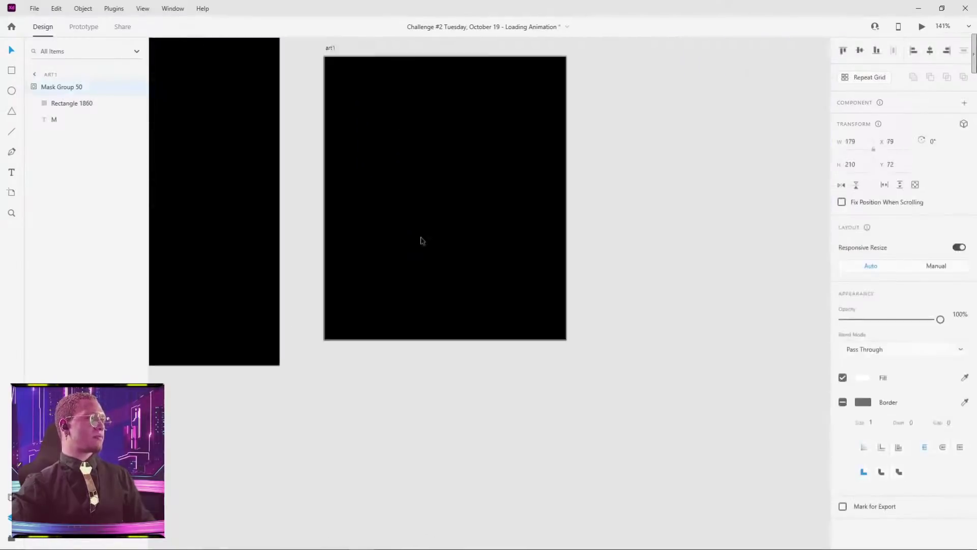
{"action": "left_click_drag", "start_coordinate": [449, 261], "coordinate": [392, 263]}
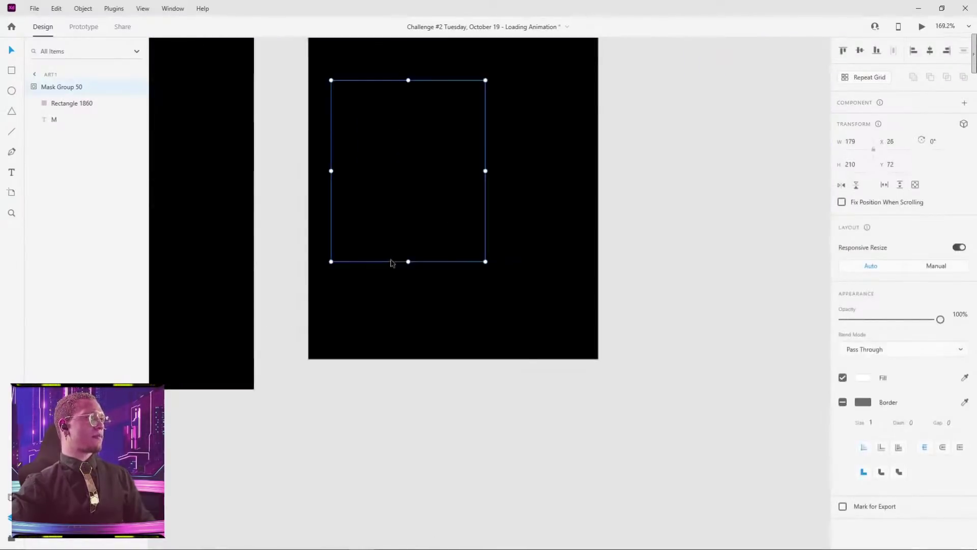
{"action": "scroll", "coordinate": [521, 148], "scroll_direction": "down", "scroll_amount": 4}
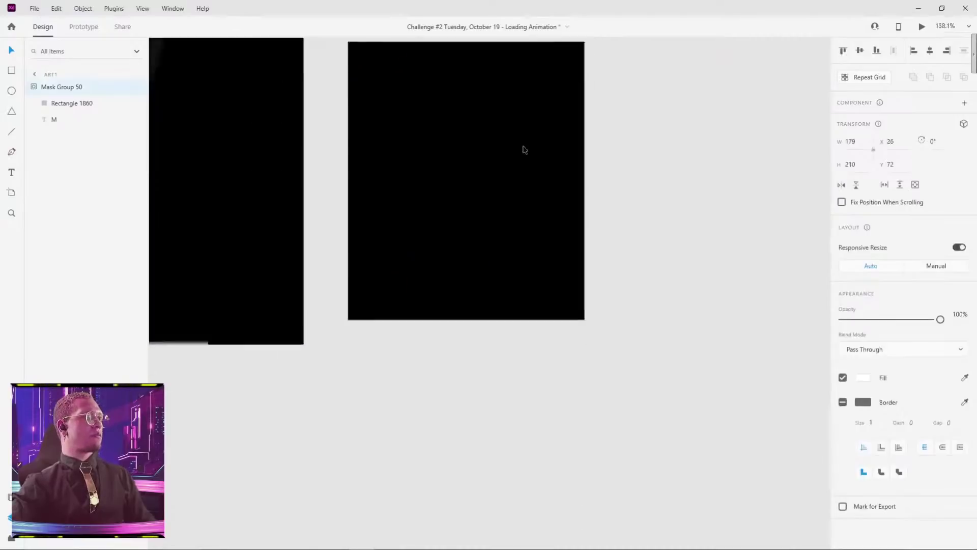
{"action": "left_click_drag", "start_coordinate": [377, 131], "coordinate": [450, 133]}
{"action": "left_click", "coordinate": [373, 233]}
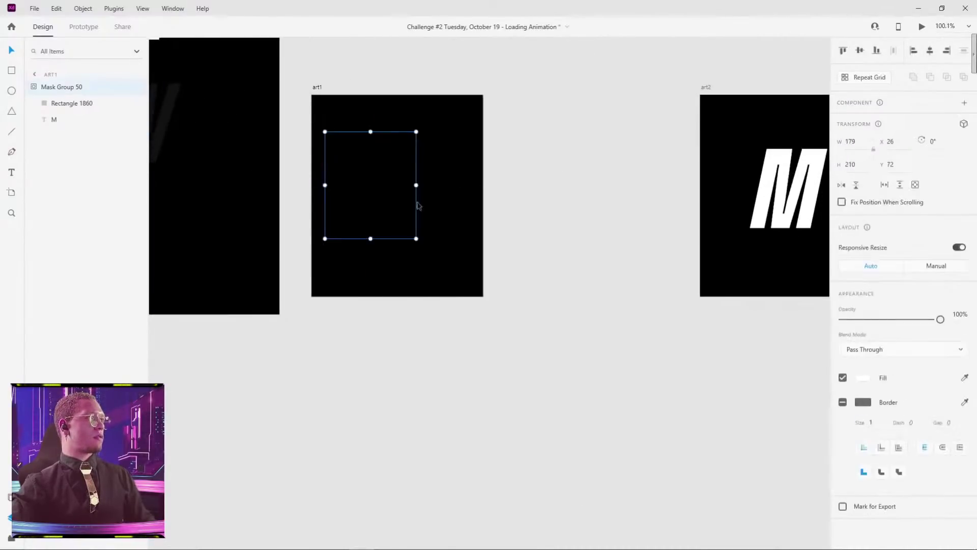
Step: Examine the mask rectangle and the hidden letter M inside art1's mask group
{"action": "left_click", "coordinate": [48, 104]}
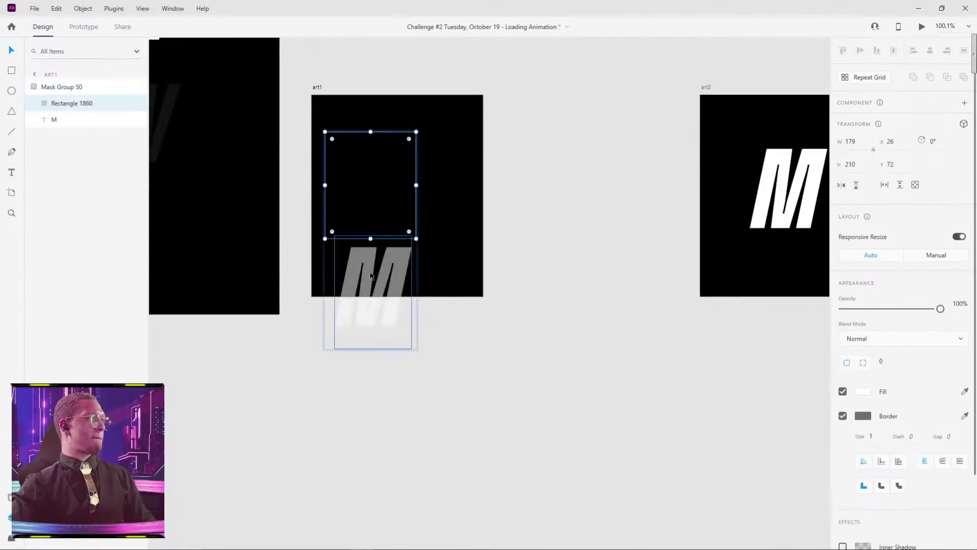
{"action": "left_click_drag", "start_coordinate": [425, 152], "coordinate": [442, 164]}
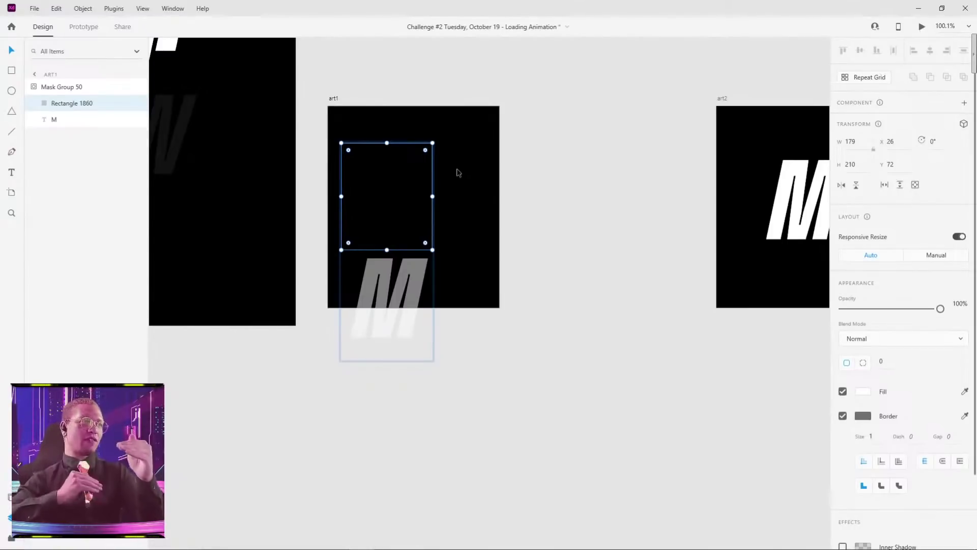
{"action": "left_click", "coordinate": [393, 283]}
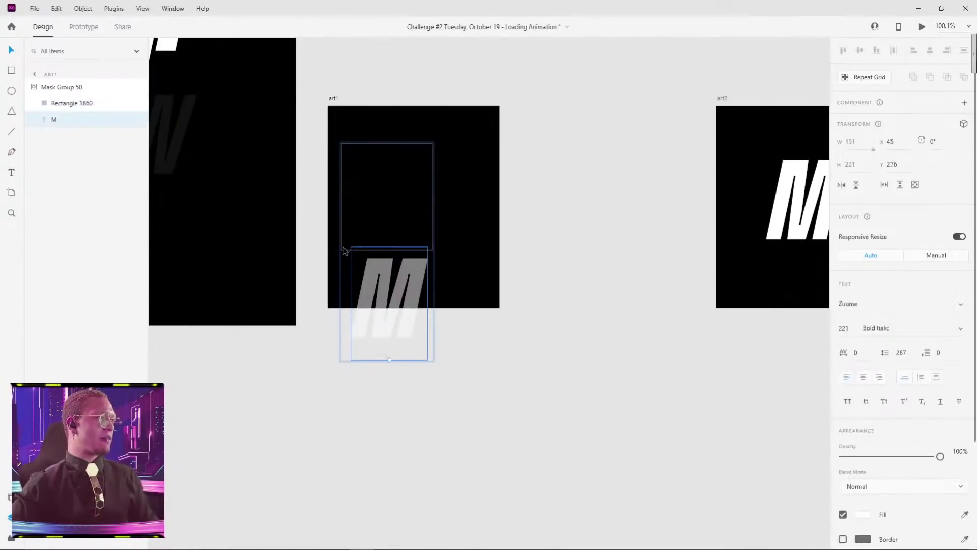
Step: Duplicate the L of MEL on Artboard – 2 and place the copy directly after it at X 350
{"action": "left_click_drag", "start_coordinate": [362, 185], "coordinate": [695, 382]}
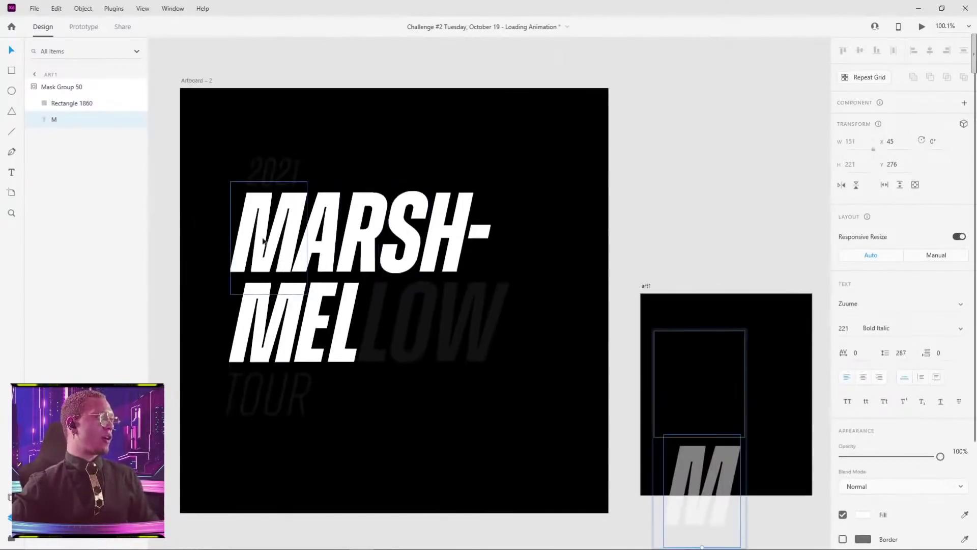
{"action": "left_click", "coordinate": [342, 326]}
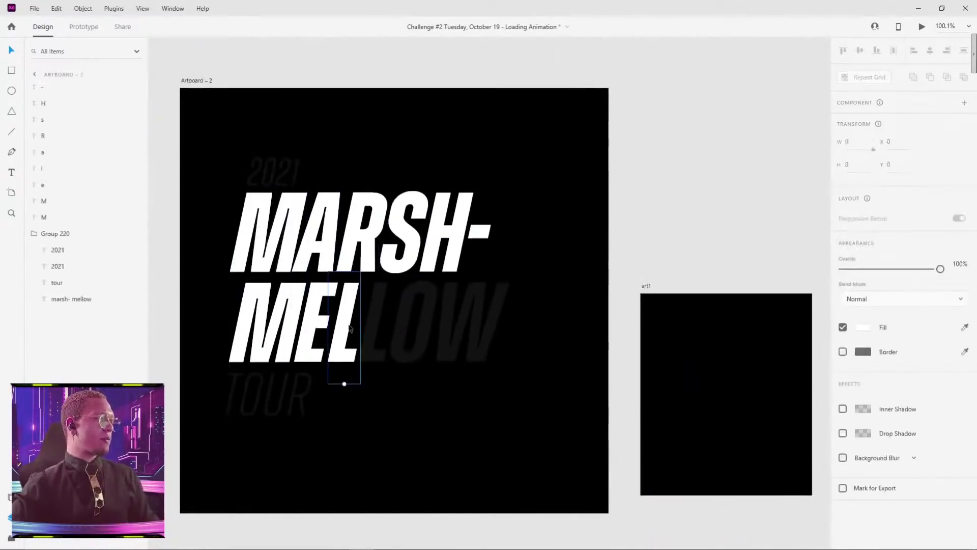
{"action": "left_click_drag", "start_coordinate": [342, 325], "coordinate": [376, 325]}
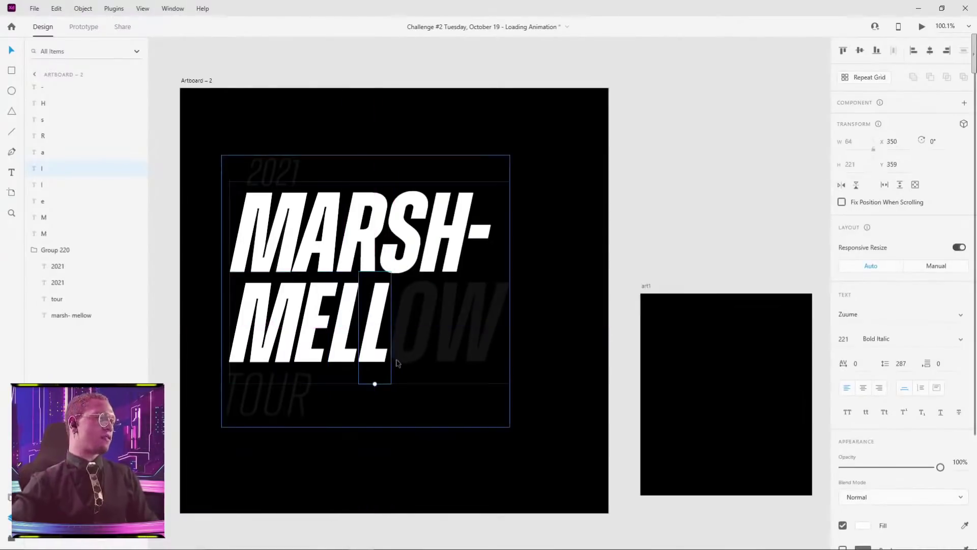
{"action": "scroll", "coordinate": [376, 326], "scroll_direction": "up", "scroll_amount": 4}
{"action": "scroll", "coordinate": [367, 269], "scroll_direction": "up", "scroll_amount": 2}
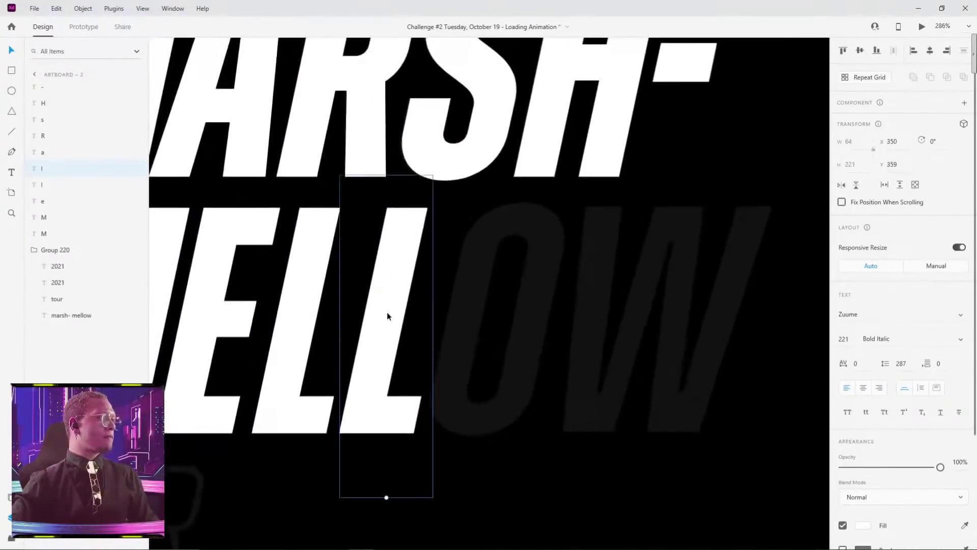
Step: Duplicate the last L, change the copy's text to o, and place it after MELL at X 409
{"action": "key", "text": "alt"}
{"action": "key", "text": "alt"}
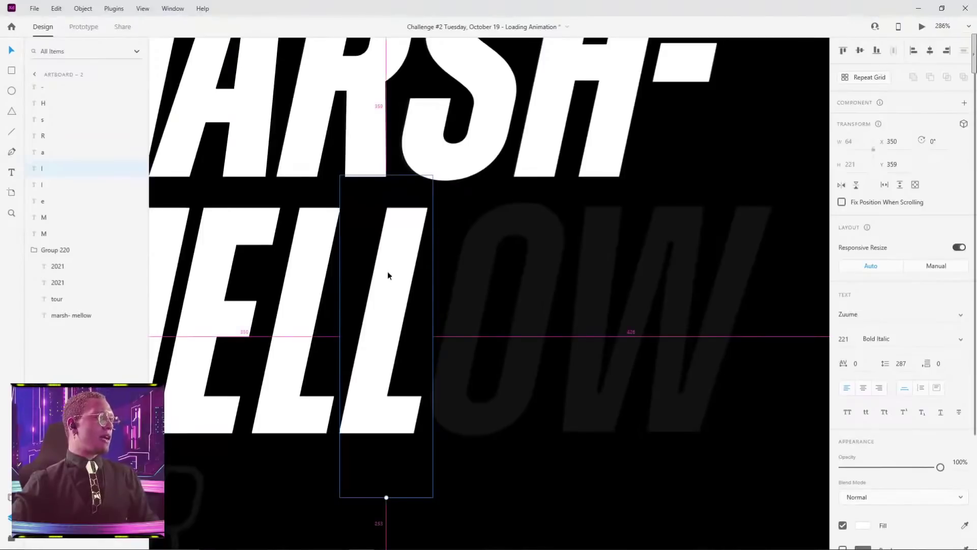
{"action": "left_click_drag", "start_coordinate": [388, 274], "coordinate": [488, 276]}
{"action": "double_click", "coordinate": [487, 276]}
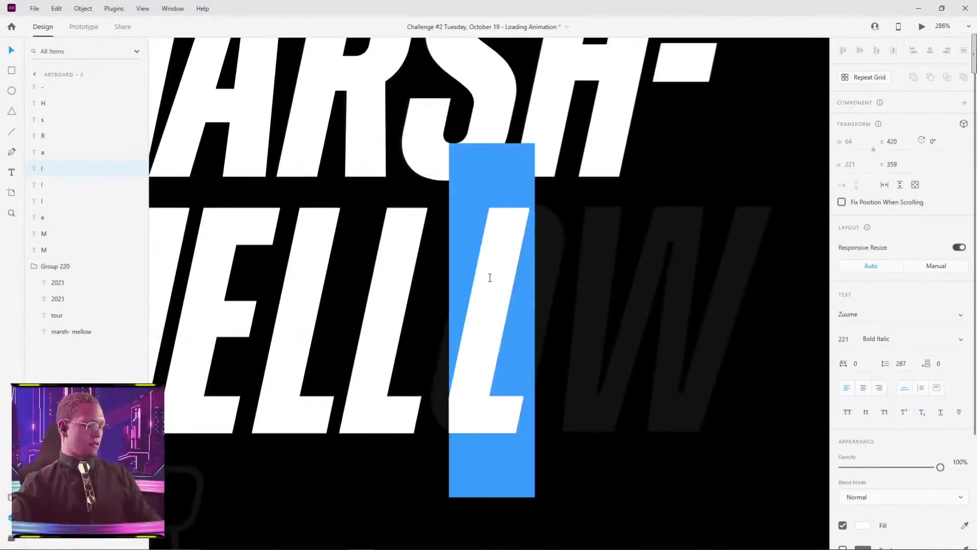
{"action": "type", "text": "o"}
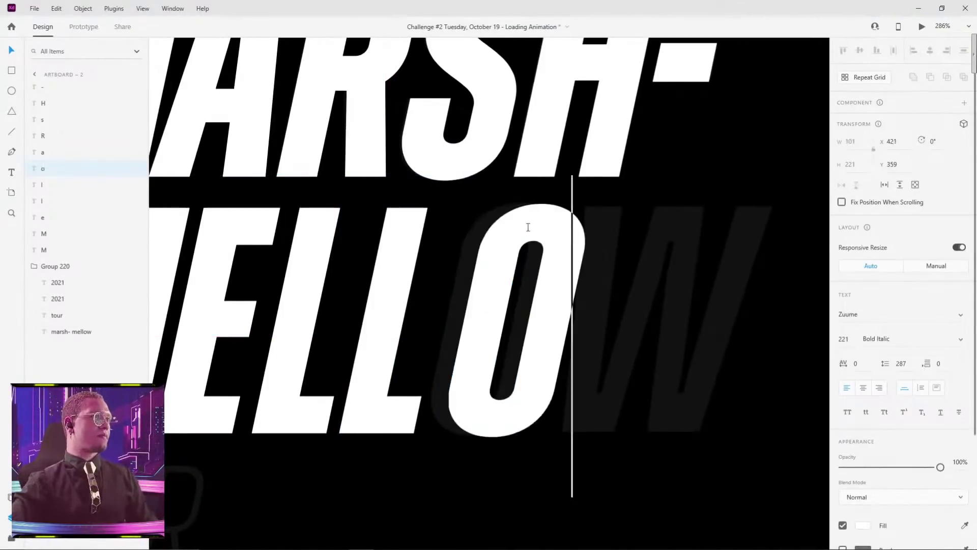
{"action": "key", "text": "Escape"}
{"action": "left_click_drag", "start_coordinate": [519, 211], "coordinate": [477, 281]}
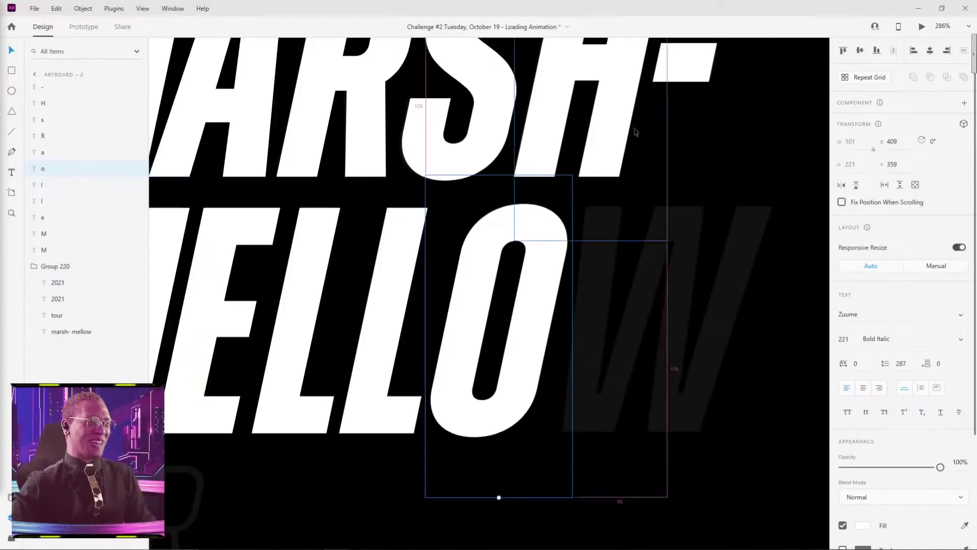
Step: Duplicate the O, change the copy's text to w, and align it over the faint reference W at X 496
{"action": "scroll", "coordinate": [636, 149], "scroll_direction": "down", "scroll_amount": 5}
{"action": "left_click_drag", "start_coordinate": [587, 216], "coordinate": [690, 211]}
{"action": "double_click", "coordinate": [690, 212]}
{"action": "type", "text": "w"}
{"action": "key", "text": "Escape"}
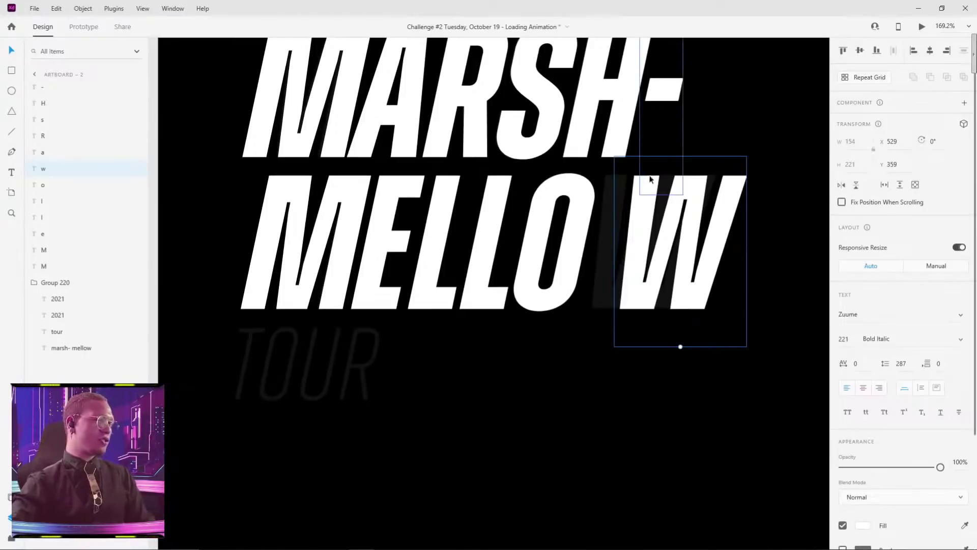
{"action": "left_click_drag", "start_coordinate": [634, 214], "coordinate": [610, 220]}
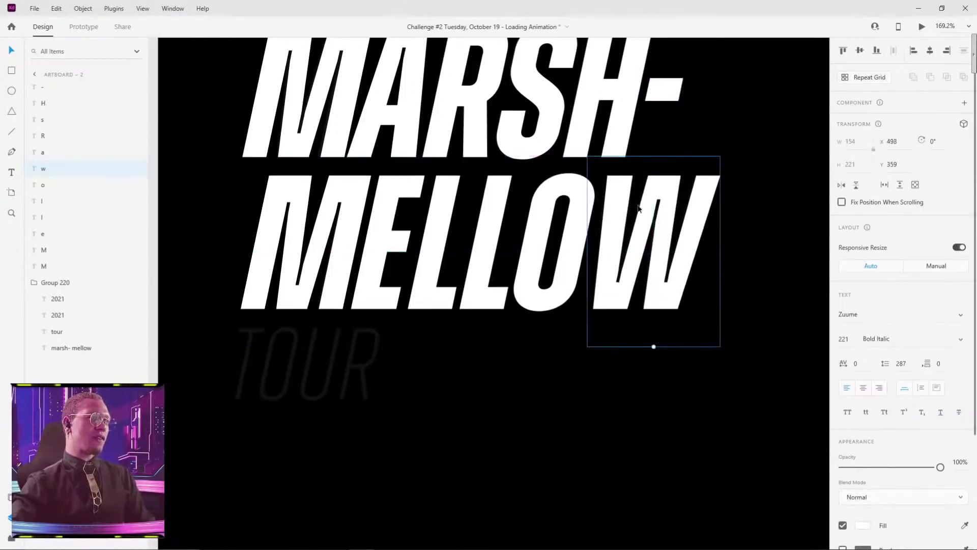
{"action": "scroll", "coordinate": [546, 189], "scroll_direction": "up", "scroll_amount": 8}
{"action": "key", "text": "Left"}
{"action": "scroll", "coordinate": [574, 139], "scroll_direction": "down", "scroll_amount": 8}
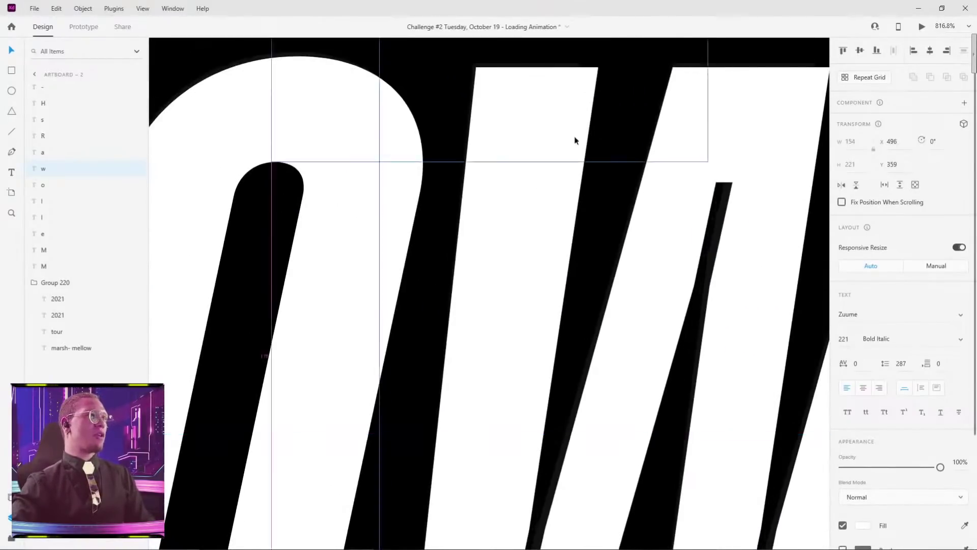
{"action": "left_click", "coordinate": [557, 355]}
Step: Duplicate the first M above the headline, replacing its text with 2021 at font size 70
{"action": "scroll", "coordinate": [557, 355], "scroll_direction": "down", "scroll_amount": 4}
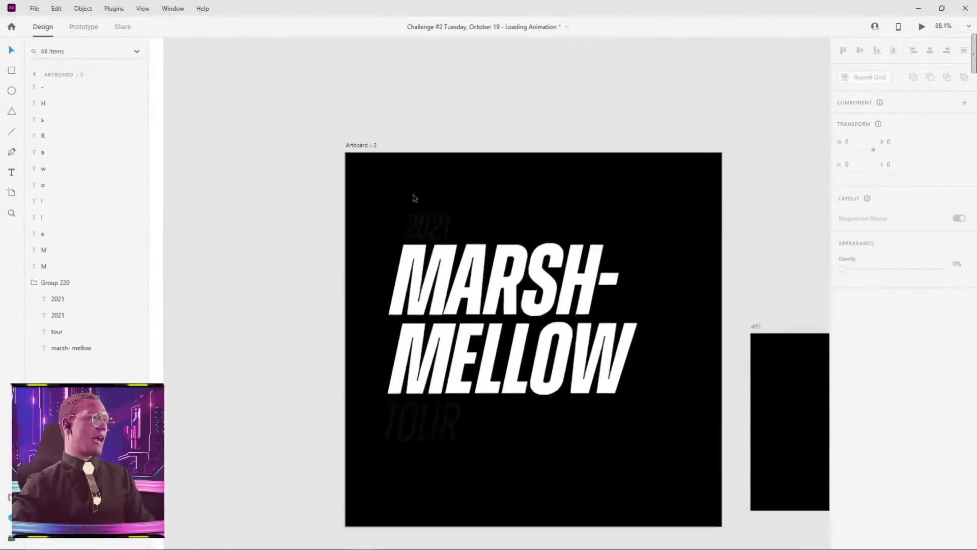
{"action": "scroll", "coordinate": [413, 197], "scroll_direction": "up", "scroll_amount": 5}
{"action": "left_click_drag", "start_coordinate": [435, 363], "coordinate": [435, 169]}
{"action": "double_click", "coordinate": [436, 169]}
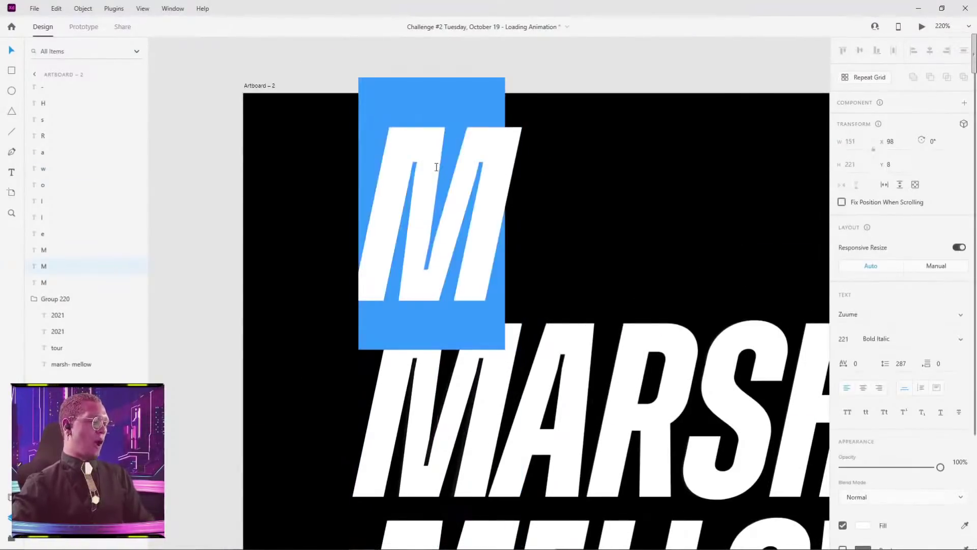
{"action": "type", "text": "2021"}
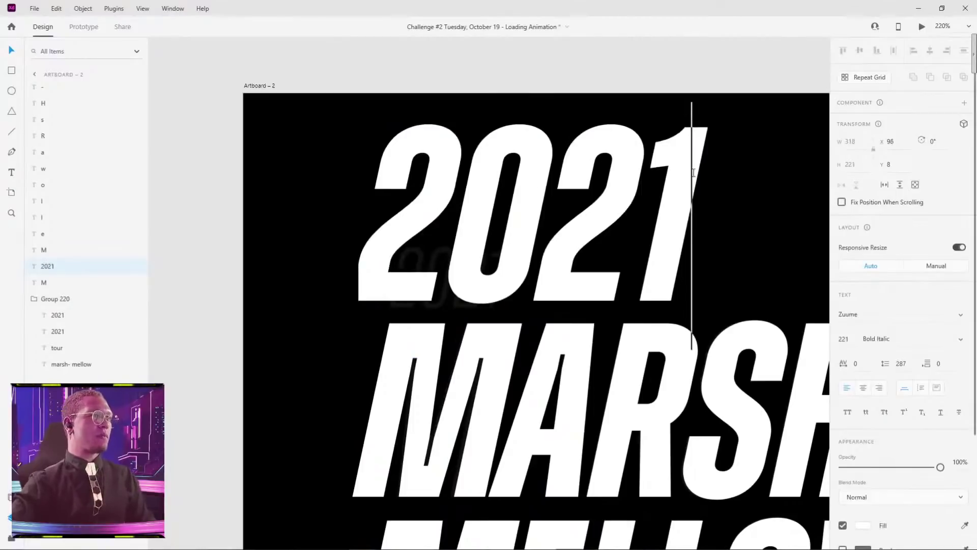
{"action": "left_click_drag", "start_coordinate": [695, 173], "coordinate": [379, 183]}
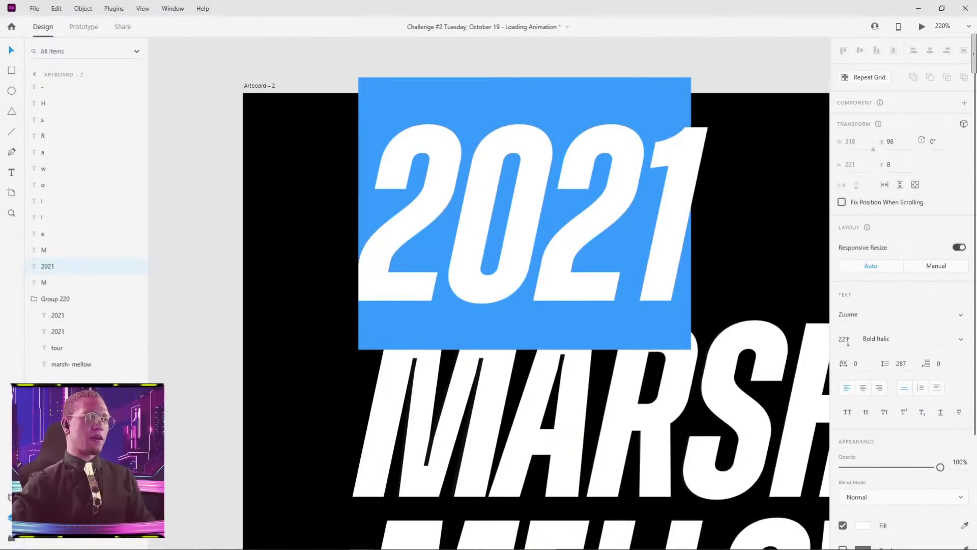
{"action": "left_click_drag", "start_coordinate": [849, 338], "coordinate": [846, 388]}
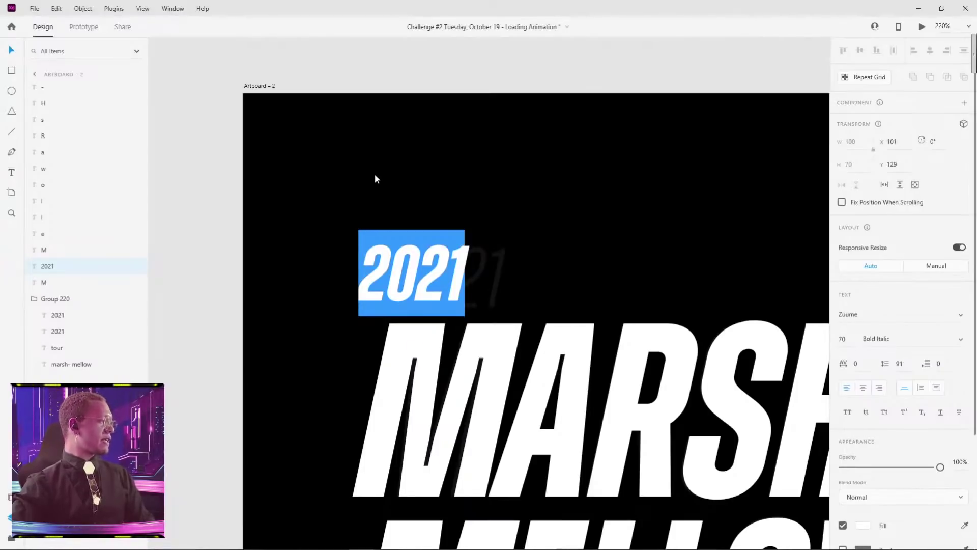
Step: Place the white 2021 text over the faded 2021 at X 131 and enlarge it to font size 77
{"action": "key", "text": "Escape"}
{"action": "left_click_drag", "start_coordinate": [438, 258], "coordinate": [470, 258]}
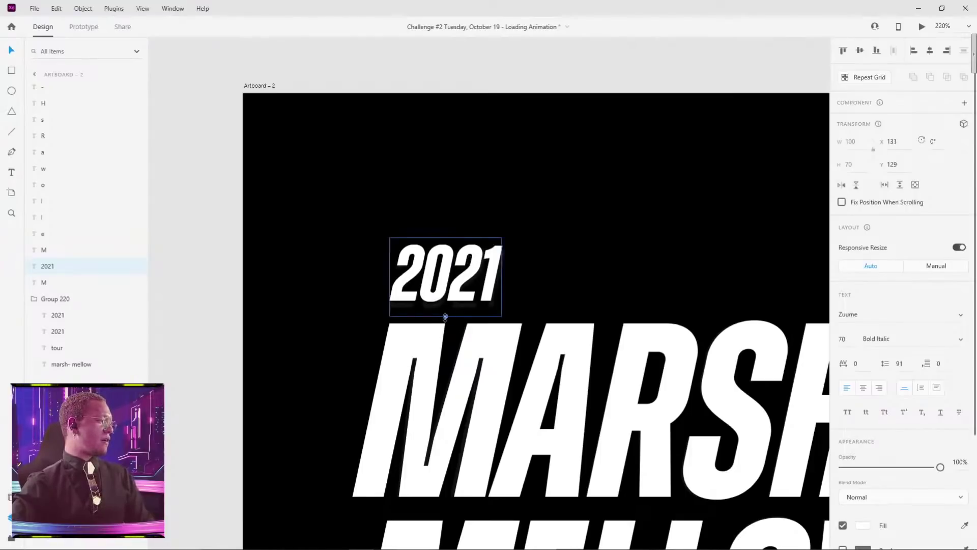
{"action": "left_click_drag", "start_coordinate": [445, 316], "coordinate": [448, 325]}
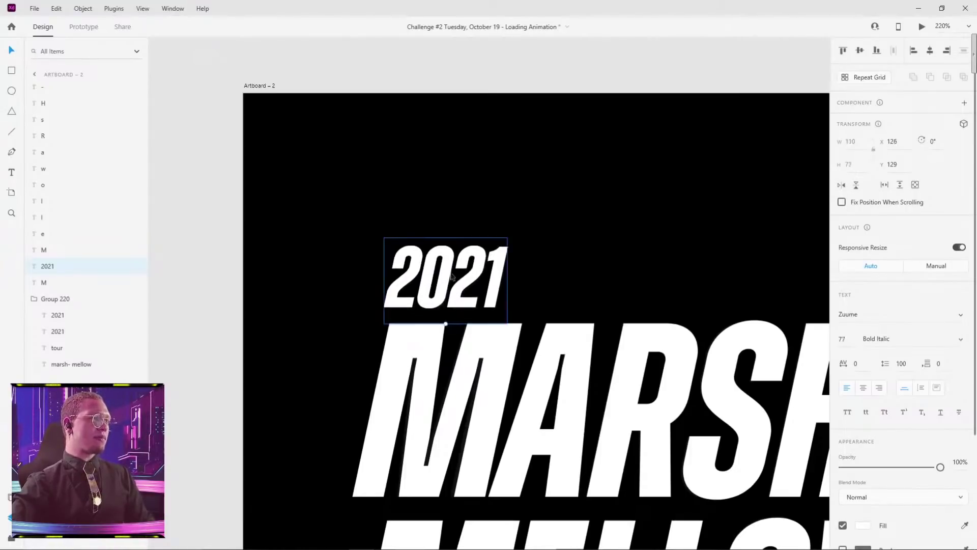
{"action": "mouse_move", "coordinate": [463, 283]}
{"action": "left_mouse_down"}
{"action": "mouse_move", "coordinate": [479, 283]}
{"action": "mouse_move", "coordinate": [467, 283]}
{"action": "left_mouse_up"}
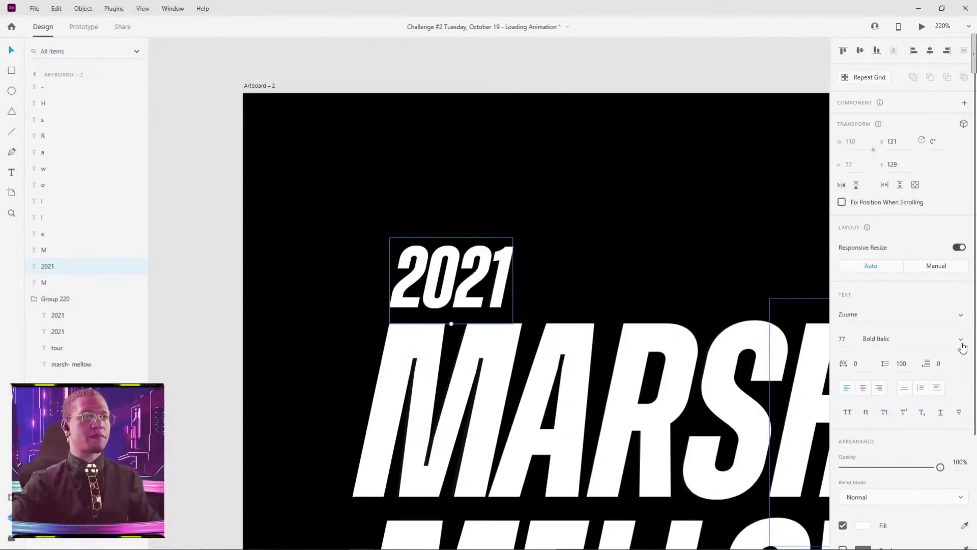
{"action": "left_click", "coordinate": [961, 339]}
{"action": "key", "text": "Escape"}
{"action": "left_click_drag", "start_coordinate": [456, 251], "coordinate": [464, 195]}
{"action": "key", "text": "ctrl+z"}
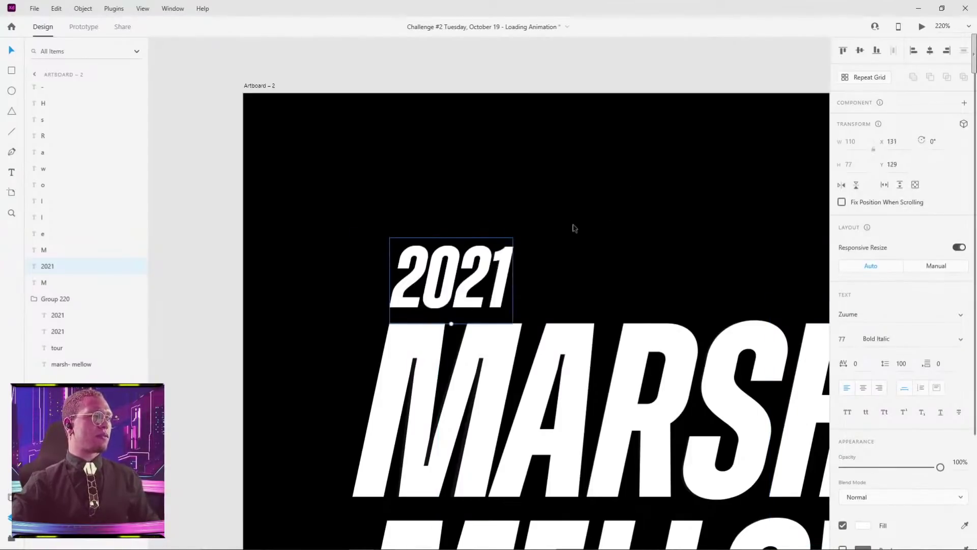
Step: Shorten the white 2021 text to its first digit, 2
{"action": "double_click", "coordinate": [460, 275]}
{"action": "left_click", "coordinate": [416, 273]}
{"action": "left_click_drag", "start_coordinate": [434, 271], "coordinate": [574, 273]}
{"action": "key", "text": "BackSpace"}
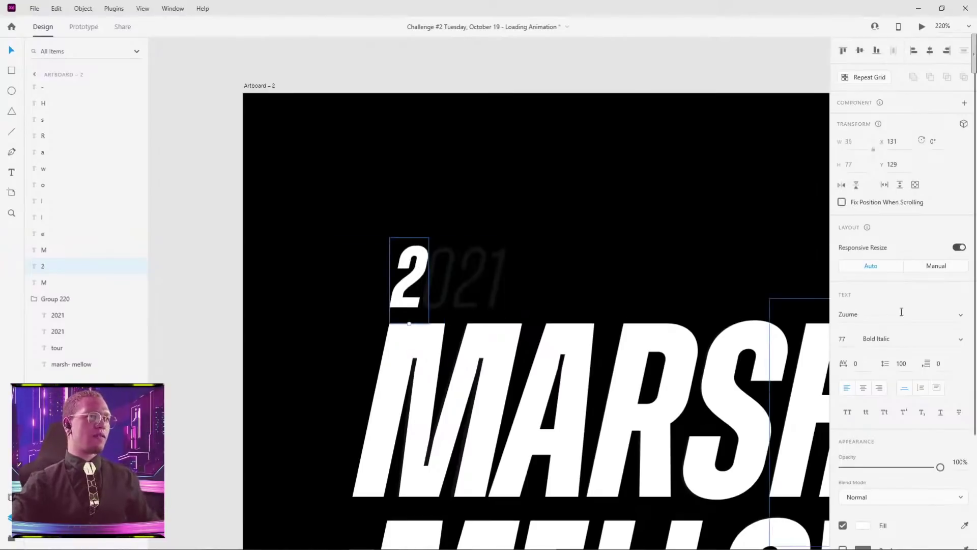
Step: Try the Italic, Regular and Medium Italic styles of Zuume on the digit 2
{"action": "left_click", "coordinate": [960, 340]}
{"action": "left_click", "coordinate": [886, 214]}
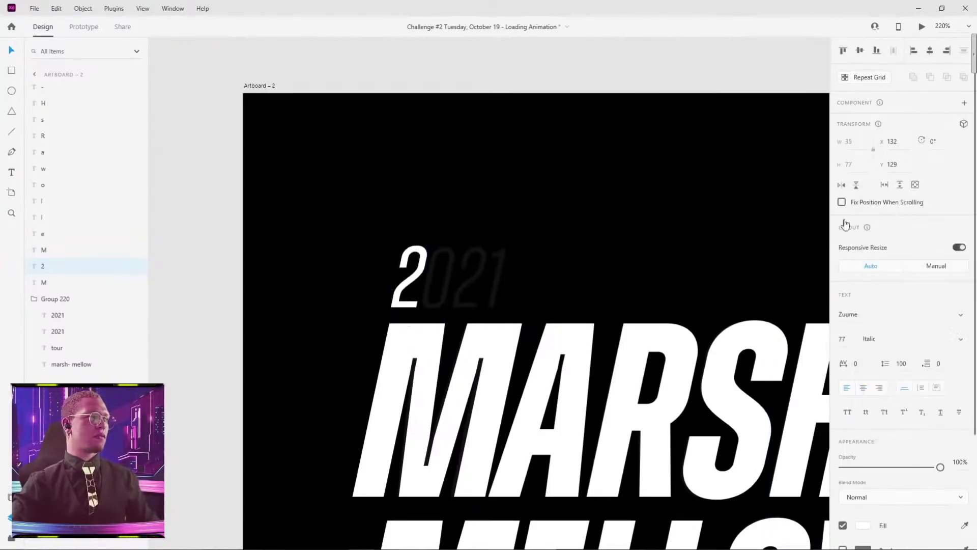
{"action": "left_click", "coordinate": [960, 314]}
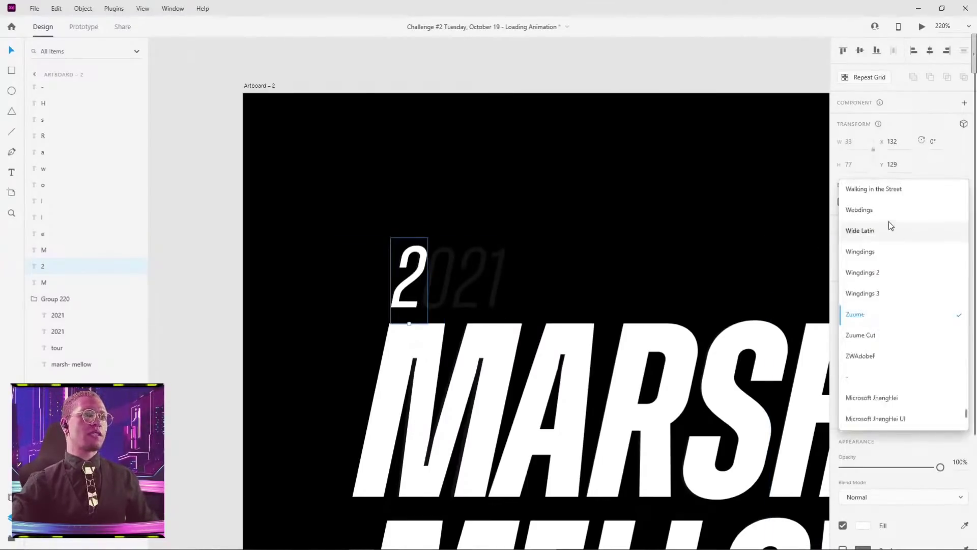
{"action": "key", "text": "Escape"}
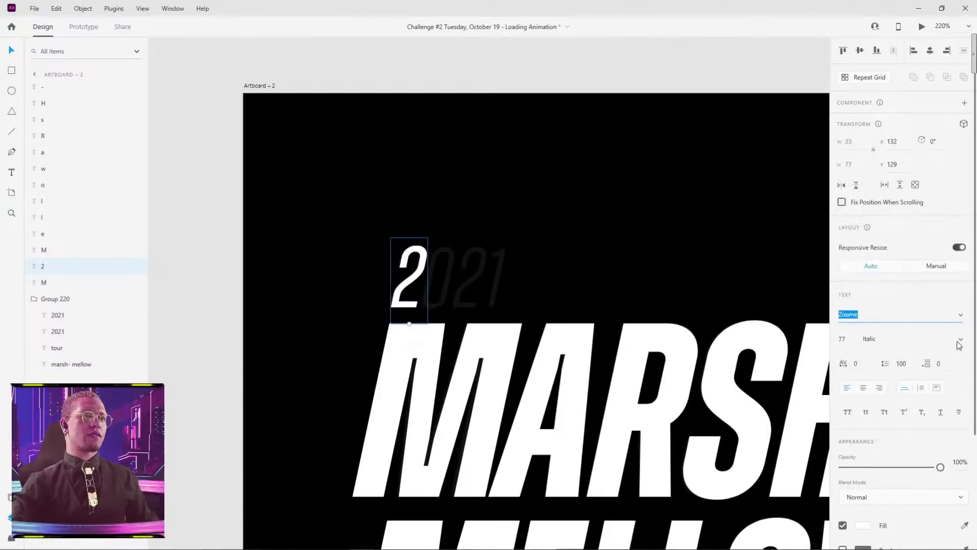
{"action": "left_click", "coordinate": [959, 341]}
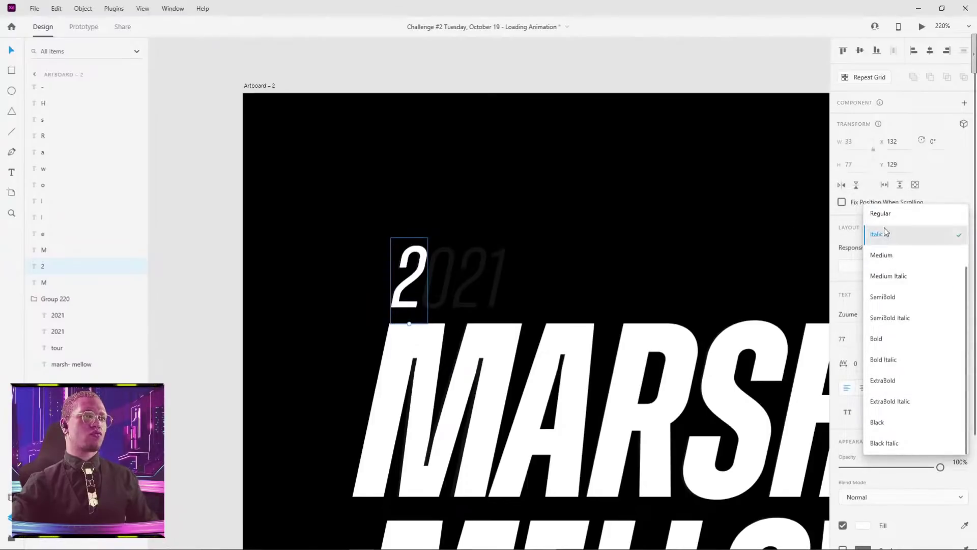
{"action": "left_click", "coordinate": [883, 213]}
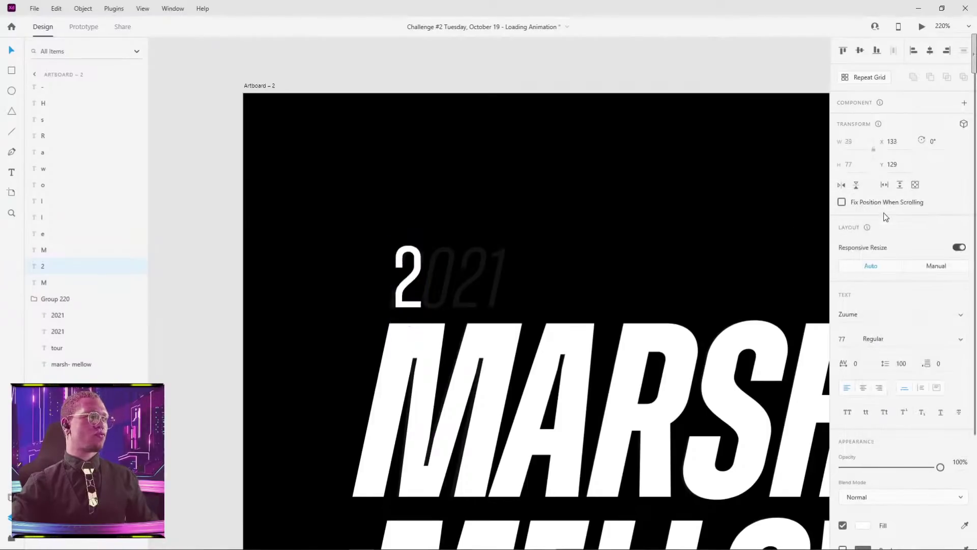
{"action": "left_click", "coordinate": [958, 345]}
{"action": "left_click", "coordinate": [886, 278]}
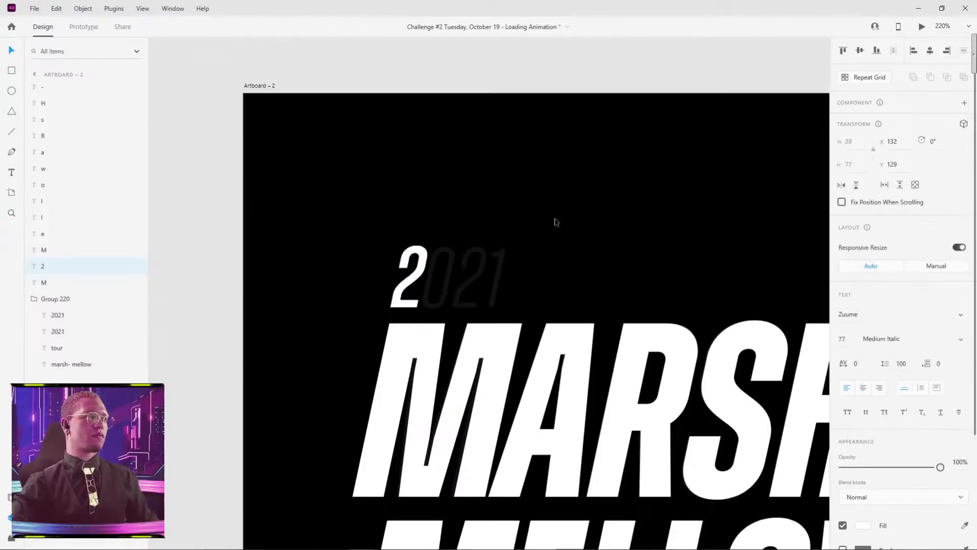
Step: Set the digit 2 to the Light Italic font style
{"action": "left_click", "coordinate": [960, 340]}
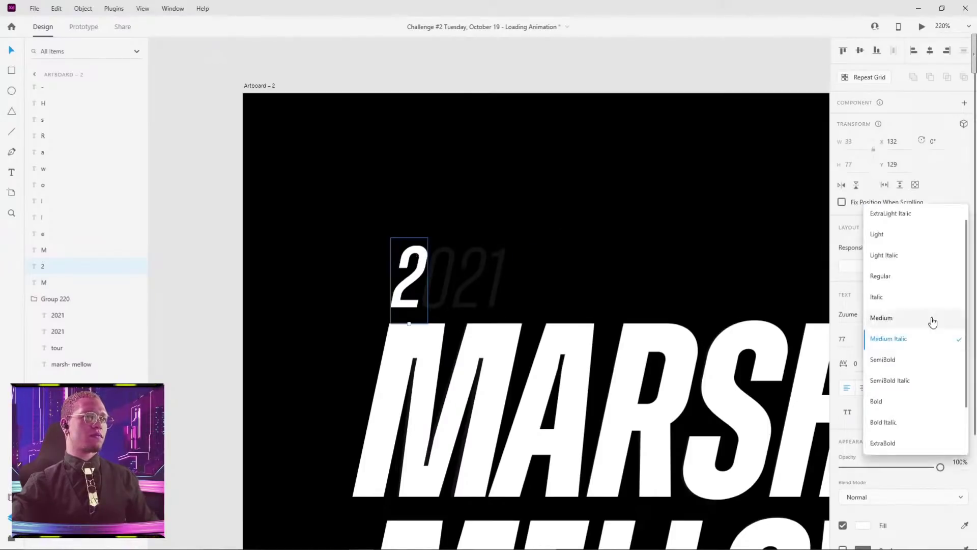
{"action": "left_click", "coordinate": [914, 256]}
{"action": "left_click", "coordinate": [412, 194]}
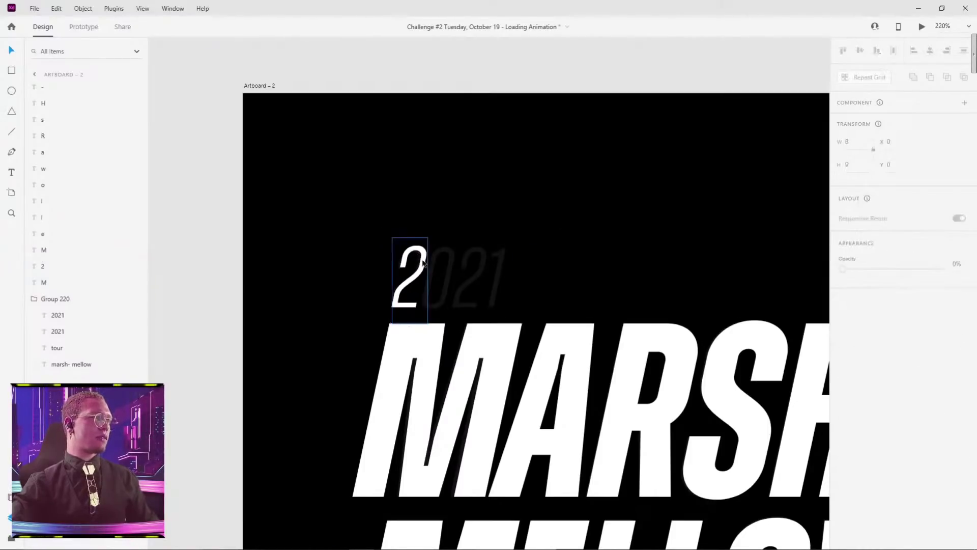
Step: Duplicate the 2 across the faded year, change the copies to 0, 2 and 1, and line up the 1 at X 214
{"action": "left_click_drag", "start_coordinate": [422, 256], "coordinate": [506, 257]}
{"action": "double_click", "coordinate": [450, 255]}
{"action": "type", "text": "0"}
{"action": "key", "text": "Escape"}
{"action": "double_click", "coordinate": [470, 270]}
{"action": "type", "text": "2"}
{"action": "key", "text": "Escape"}
{"action": "double_click", "coordinate": [501, 275]}
{"action": "type", "text": "1"}
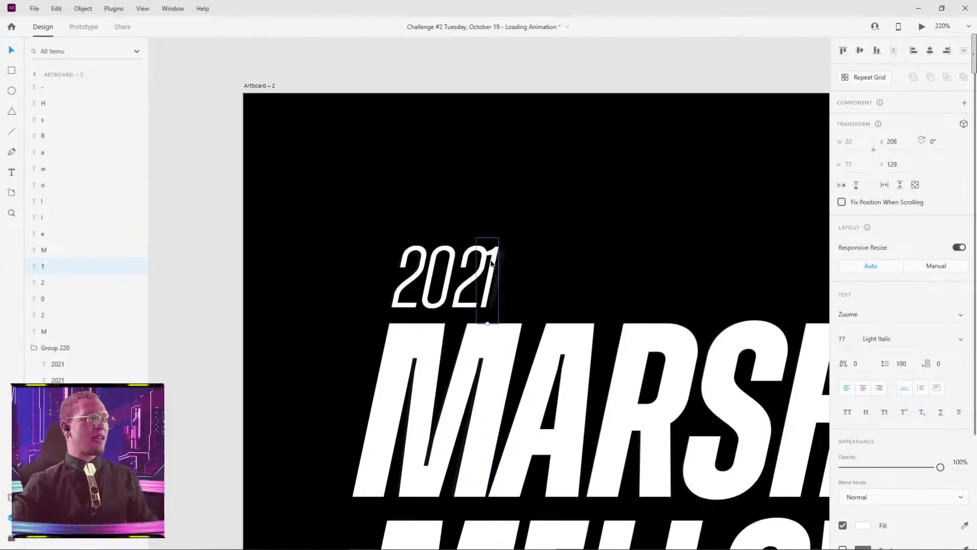
{"action": "left_click_drag", "start_coordinate": [491, 262], "coordinate": [501, 264]}
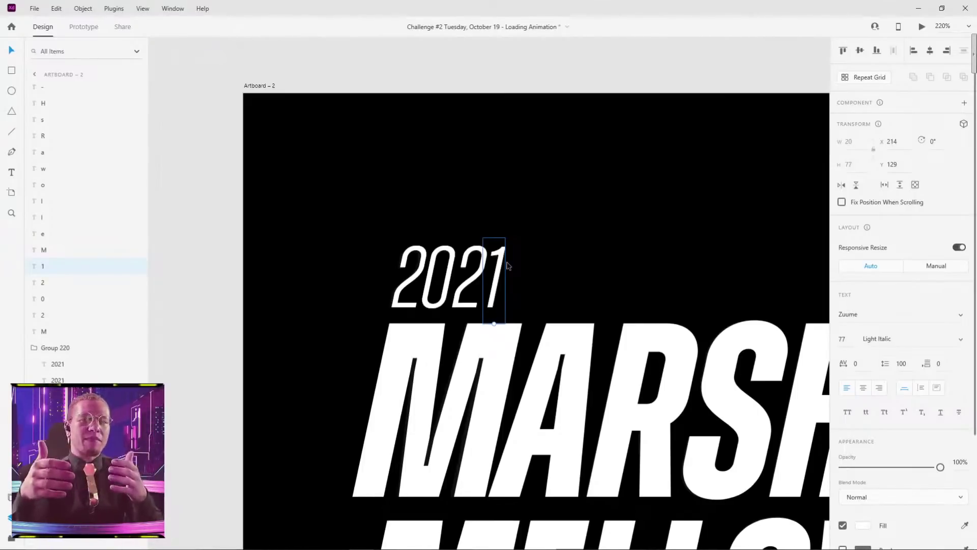
{"action": "left_click", "coordinate": [556, 192]}
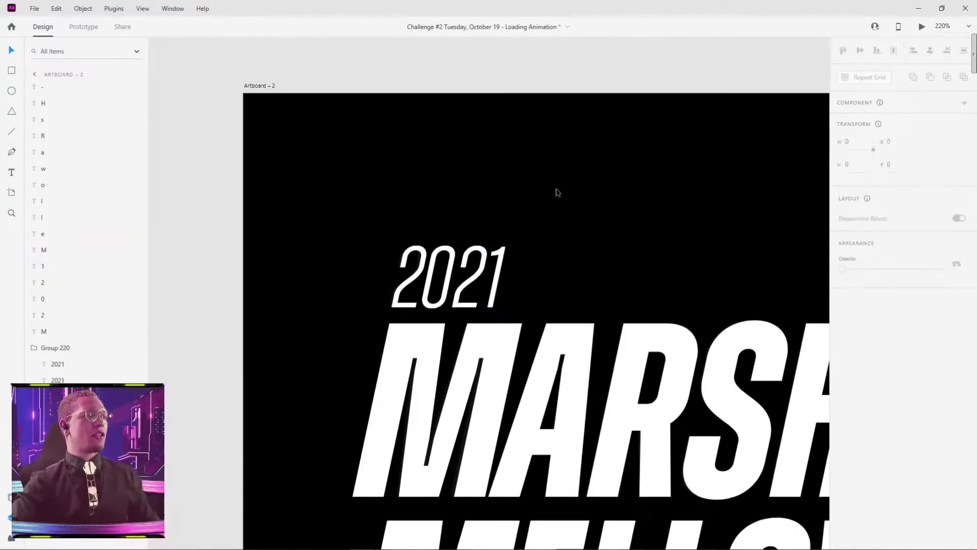
Step: Duplicate a 2 down to the faded TOUR, change it to T and place it on the faded T
{"action": "scroll", "coordinate": [557, 192], "scroll_direction": "down", "scroll_amount": 5}
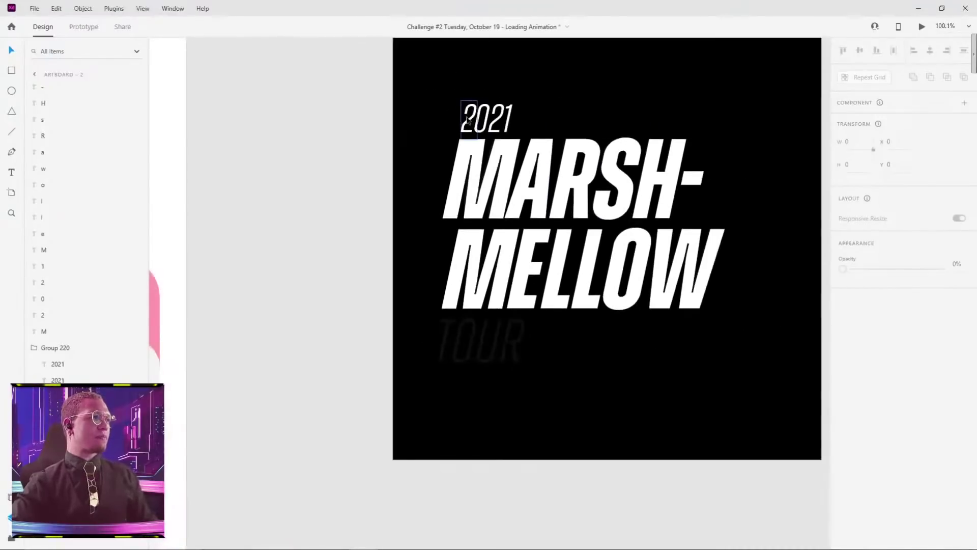
{"action": "left_click_drag", "start_coordinate": [467, 120], "coordinate": [454, 338]}
{"action": "double_click", "coordinate": [467, 337]}
{"action": "type", "text": "T"}
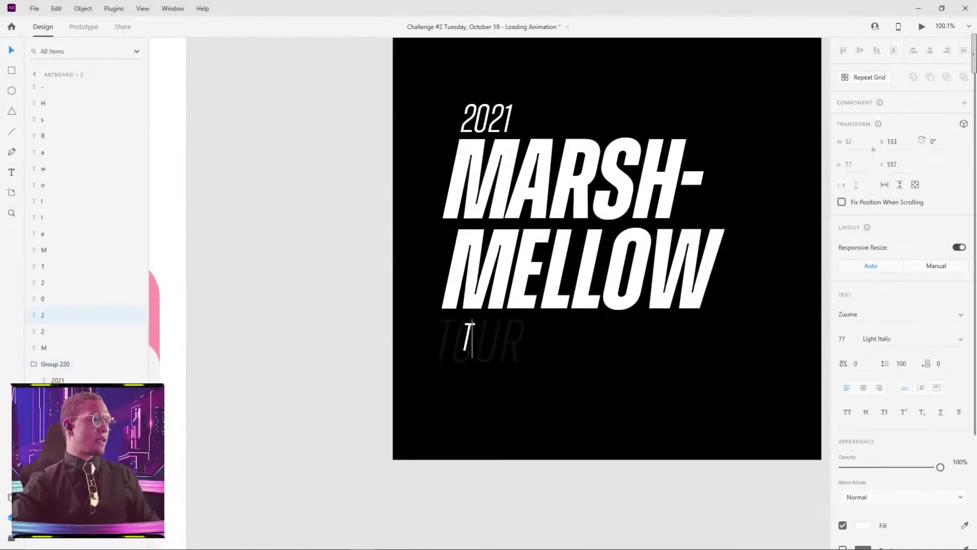
{"action": "key", "text": "Escape"}
{"action": "scroll", "coordinate": [439, 353], "scroll_direction": "up", "scroll_amount": 5}
{"action": "left_click_drag", "start_coordinate": [503, 321], "coordinate": [452, 309]}
{"action": "left_click", "coordinate": [452, 339]}
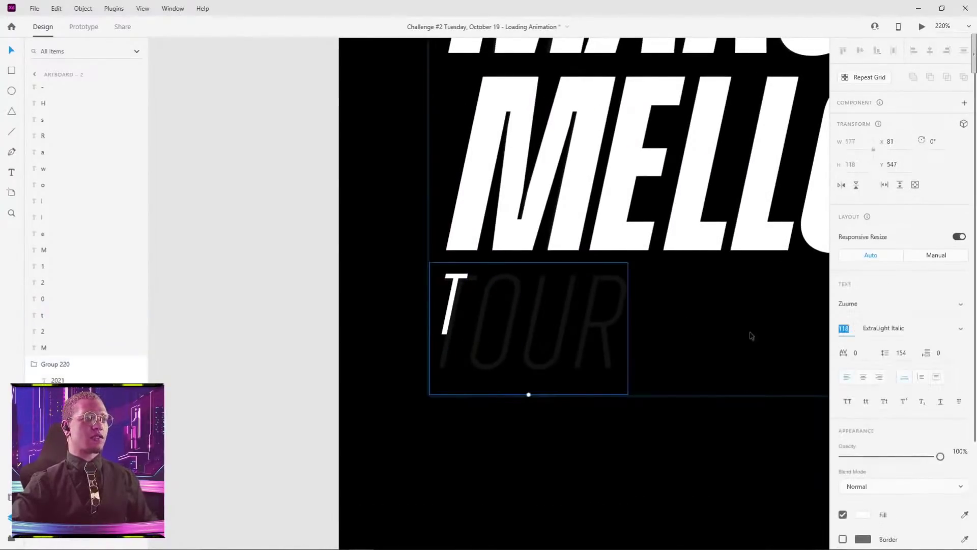
{"action": "left_click", "coordinate": [452, 311]}
{"action": "double_click", "coordinate": [451, 313]}
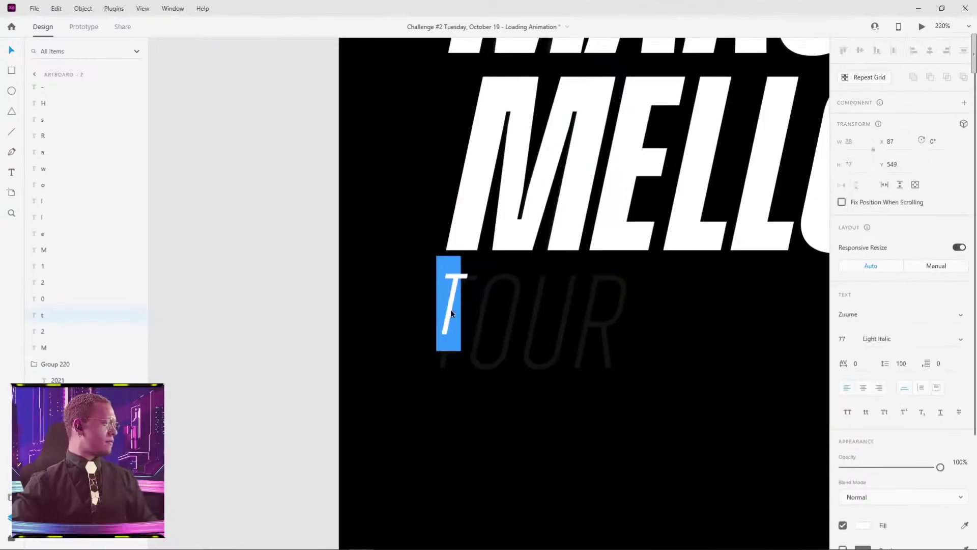
{"action": "type", "text": "118"}
{"action": "key", "text": "Escape"}
{"action": "key", "text": "ctrl+z"}
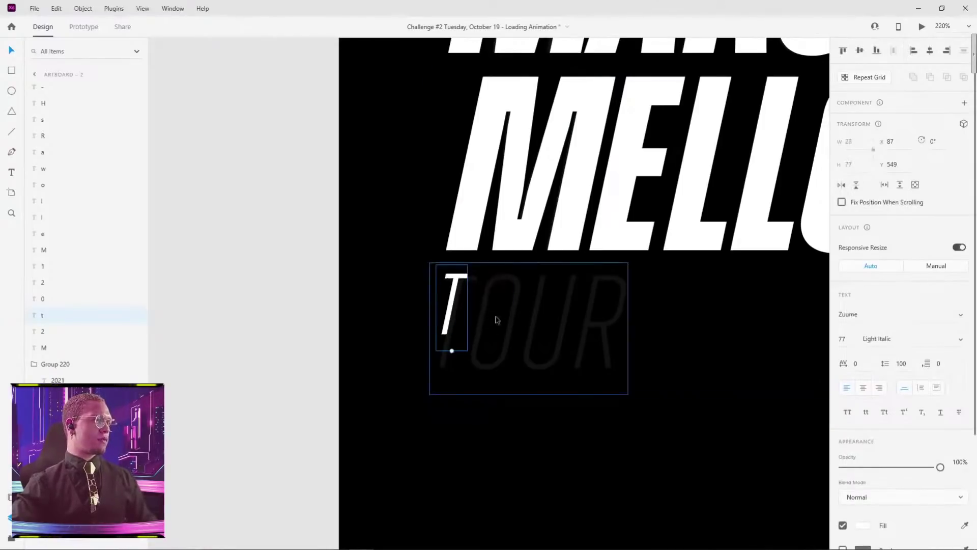
Step: Set the T's font size to 118, matching the faded TOUR text
{"action": "left_click", "coordinate": [843, 339]}
{"action": "type", "text": "118"}
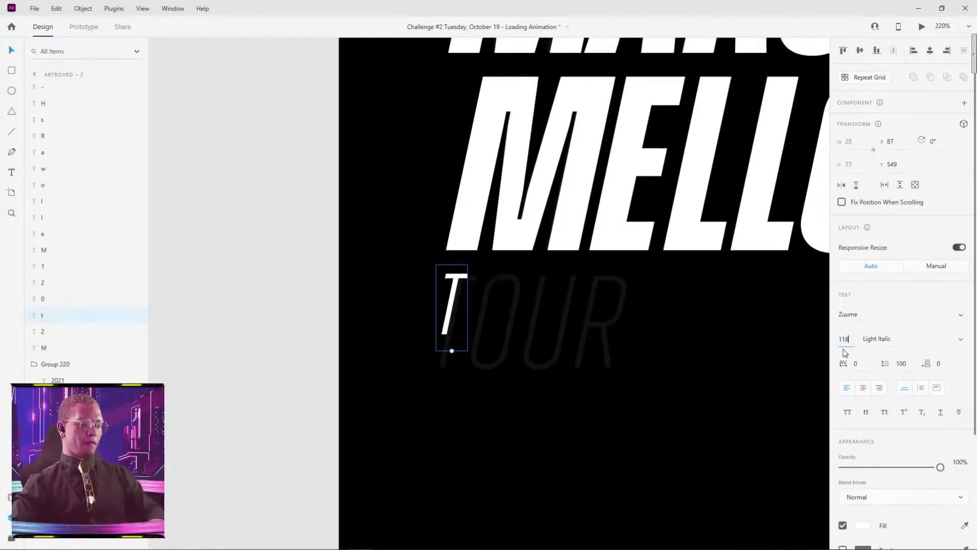
{"action": "key", "text": "Return"}
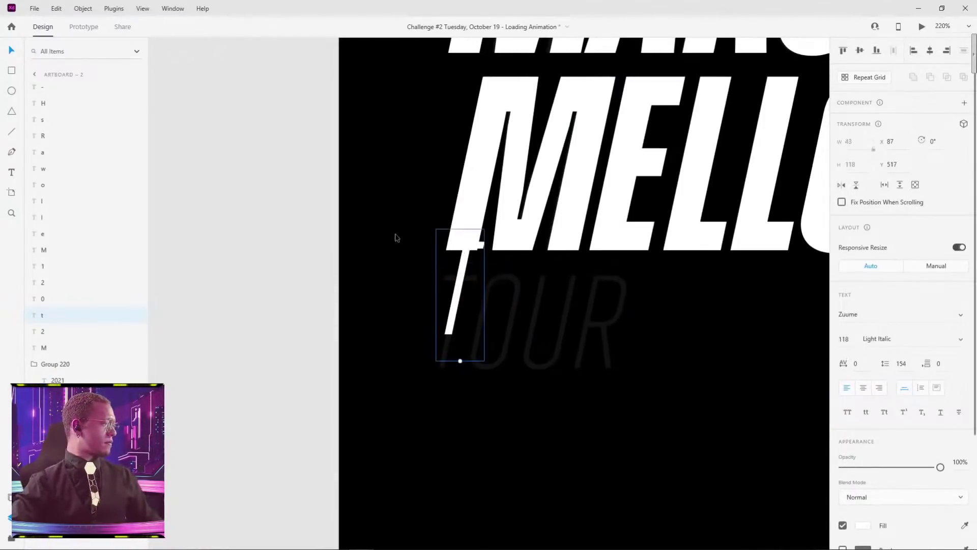
Step: Align the enlarged T with the faded T and duplicate it beside itself as the letter O
{"action": "left_click", "coordinate": [457, 285]}
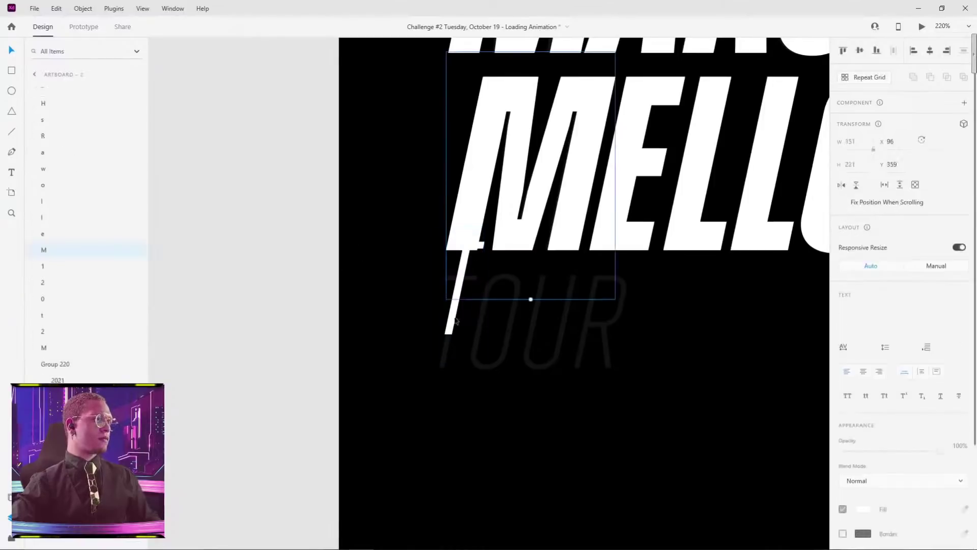
{"action": "left_click_drag", "start_coordinate": [456, 320], "coordinate": [498, 328]}
{"action": "double_click", "coordinate": [497, 329]}
{"action": "type", "text": "o"}
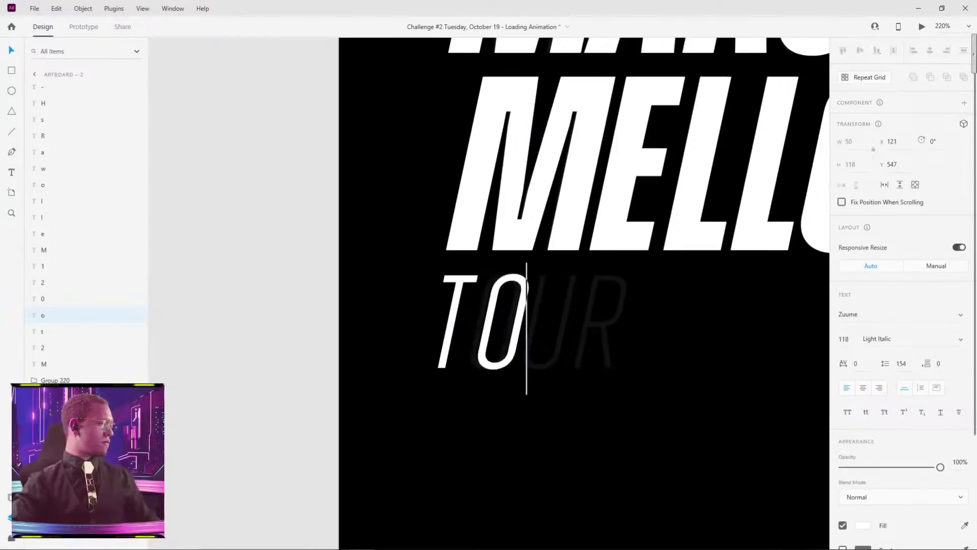
{"action": "key", "text": "Escape"}
Step: Duplicate the O twice over the remaining faded letters of TOUR and change the copies to U and R
{"action": "left_click_drag", "start_coordinate": [532, 300], "coordinate": [602, 315]}
{"action": "key", "text": "ctrl+z"}
{"action": "double_click", "coordinate": [555, 313]}
{"action": "type", "text": "u"}
{"action": "double_click", "coordinate": [600, 314]}
{"action": "type", "text": "r"}
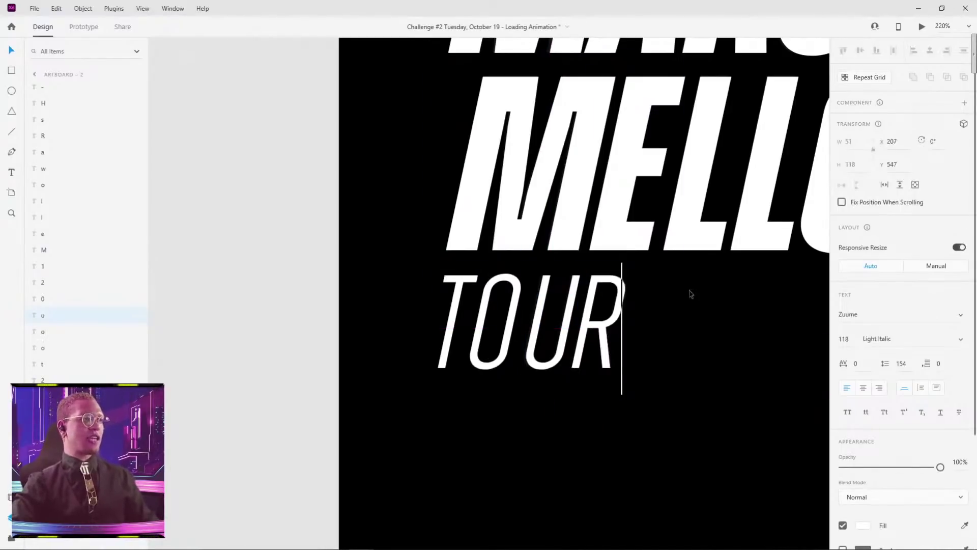
{"action": "key", "text": "Escape"}
Step: Shift the U of TOUR onto its faded counterpart at X 162
{"action": "scroll", "coordinate": [530, 305], "scroll_direction": "up", "scroll_amount": 5}
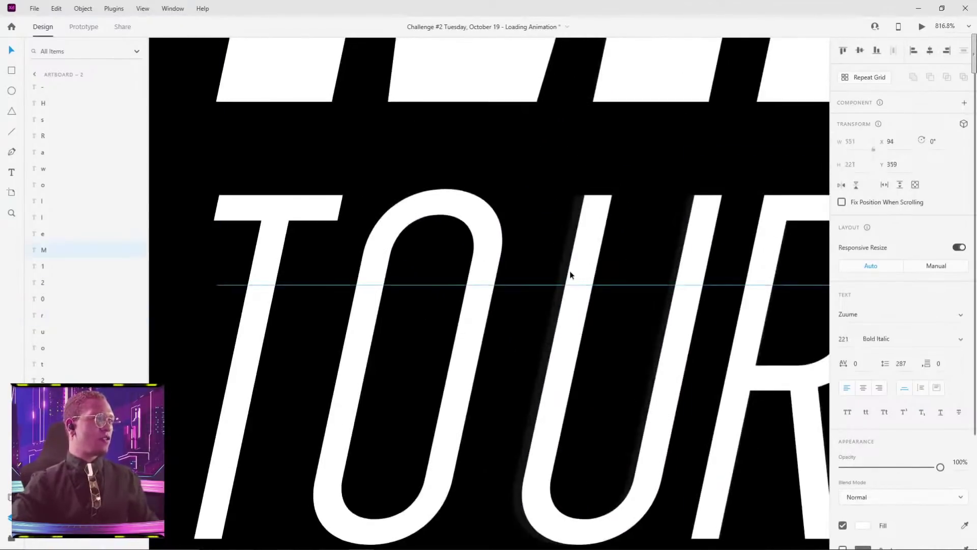
{"action": "left_click", "coordinate": [574, 295]}
{"action": "left_click_drag", "start_coordinate": [578, 312], "coordinate": [558, 342]}
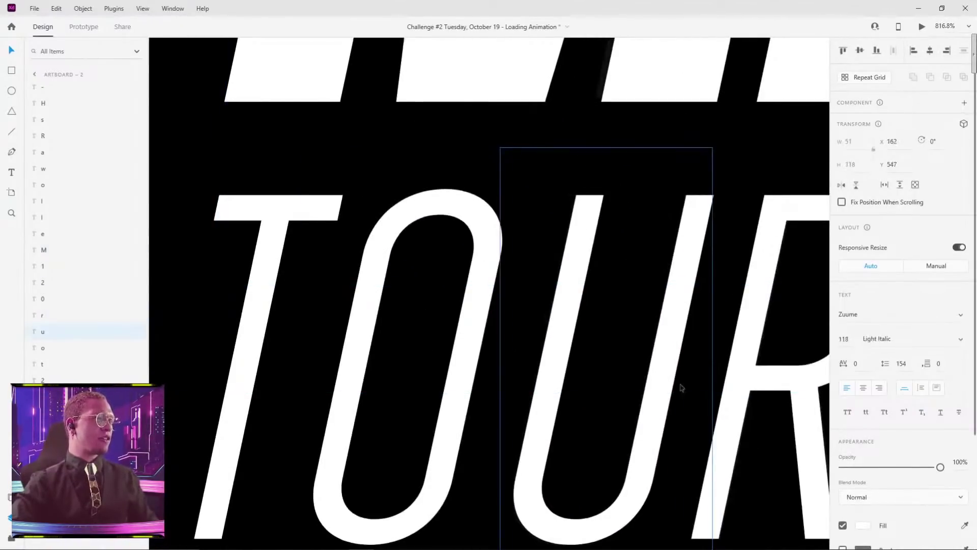
Step: Fine-tune the individual digits of 2021 over the faded year, placing them at Y 130
{"action": "scroll", "coordinate": [682, 388], "scroll_direction": "down", "scroll_amount": 8}
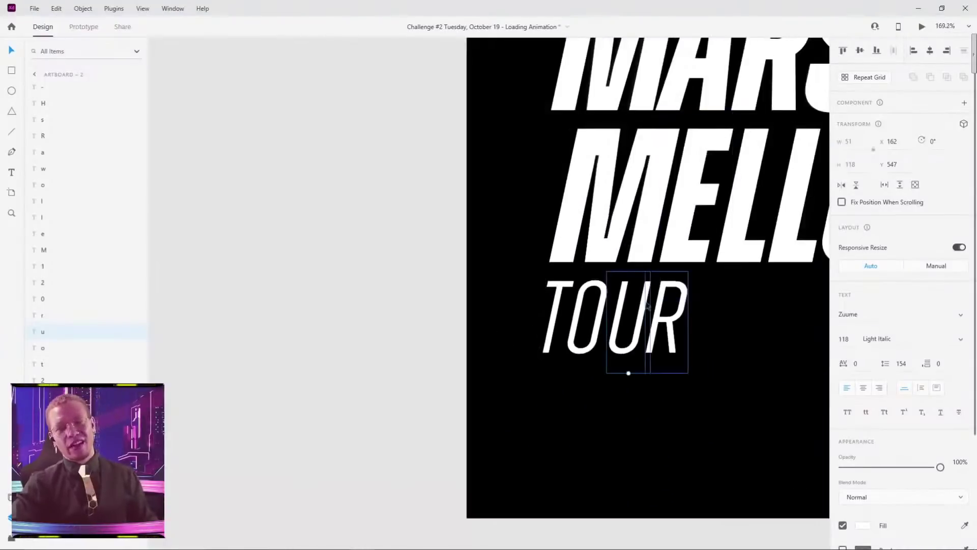
{"action": "scroll", "coordinate": [647, 305], "scroll_direction": "down", "scroll_amount": 5}
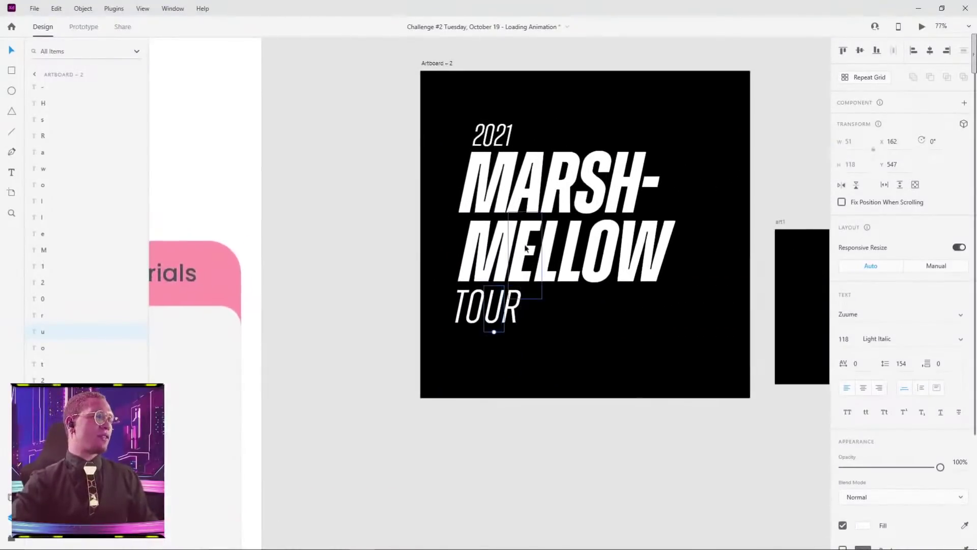
{"action": "scroll", "coordinate": [493, 134], "scroll_direction": "up", "scroll_amount": 14}
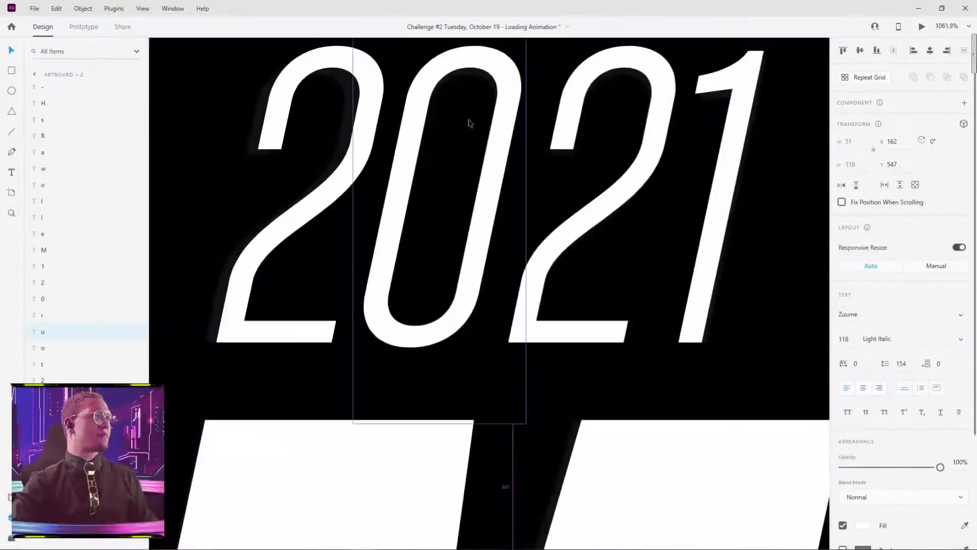
{"action": "left_click", "coordinate": [570, 127]}
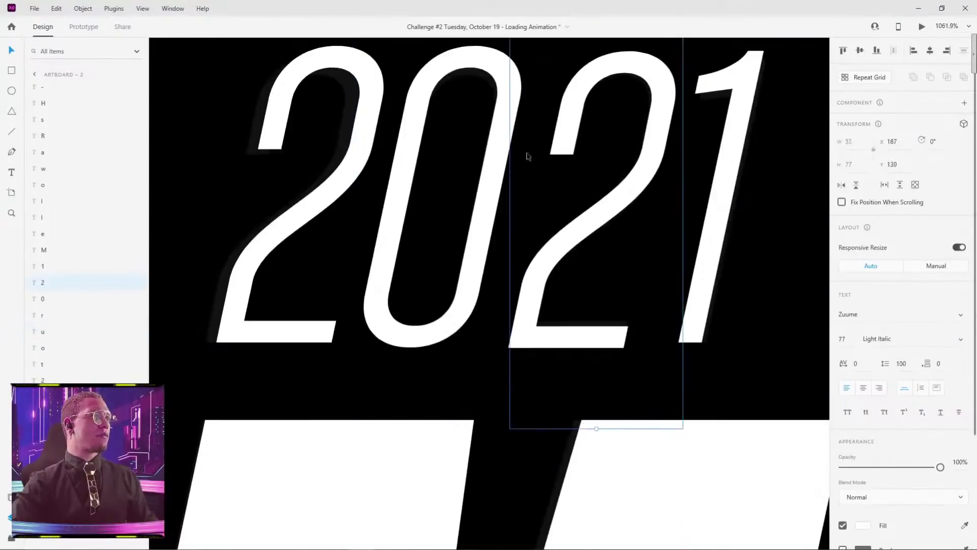
{"action": "left_click_drag", "start_coordinate": [301, 206], "coordinate": [292, 211]}
{"action": "mouse_move", "coordinate": [422, 132]}
{"action": "left_mouse_down"}
{"action": "mouse_move", "coordinate": [417, 155]}
{"action": "mouse_move", "coordinate": [420, 136]}
{"action": "left_mouse_up"}
{"action": "left_click", "coordinate": [753, 93]}
Step: Select all the individual characters of the 2021 MARSH-MELLOW TOUR title on Artboard – 2 for copying
{"action": "scroll", "coordinate": [803, 109], "scroll_direction": "down", "scroll_amount": 5}
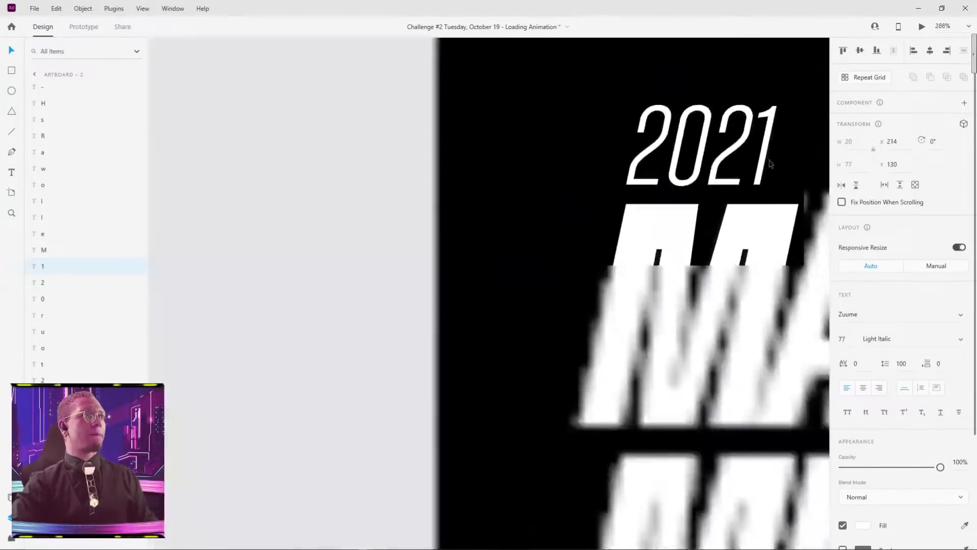
{"action": "scroll", "coordinate": [768, 159], "scroll_direction": "right", "scroll_amount": 5}
{"action": "scroll", "coordinate": [517, 103], "scroll_direction": "down", "scroll_amount": 4}
{"action": "left_click", "coordinate": [462, 93]}
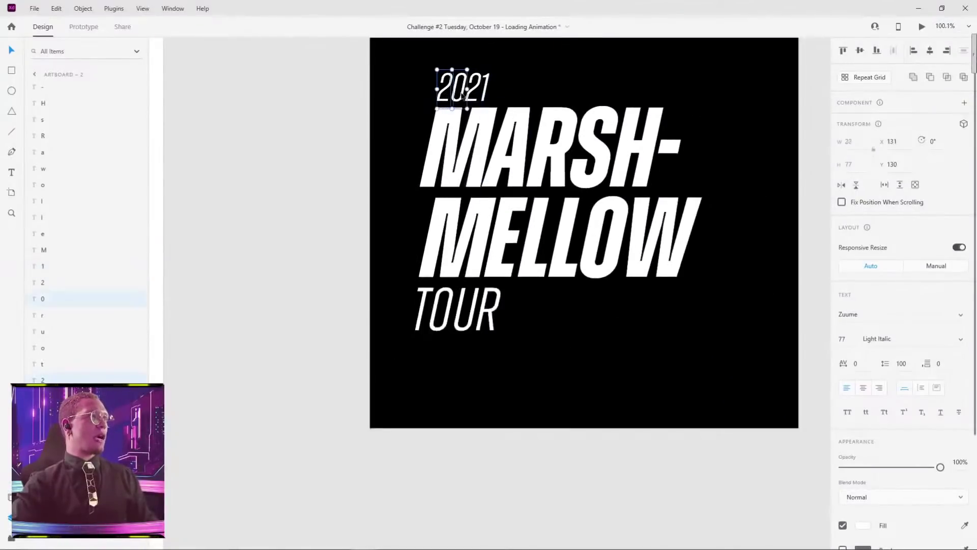
{"action": "left_click", "coordinate": [458, 147], "text": "shift"}
{"action": "left_click", "coordinate": [509, 153], "text": "shift"}
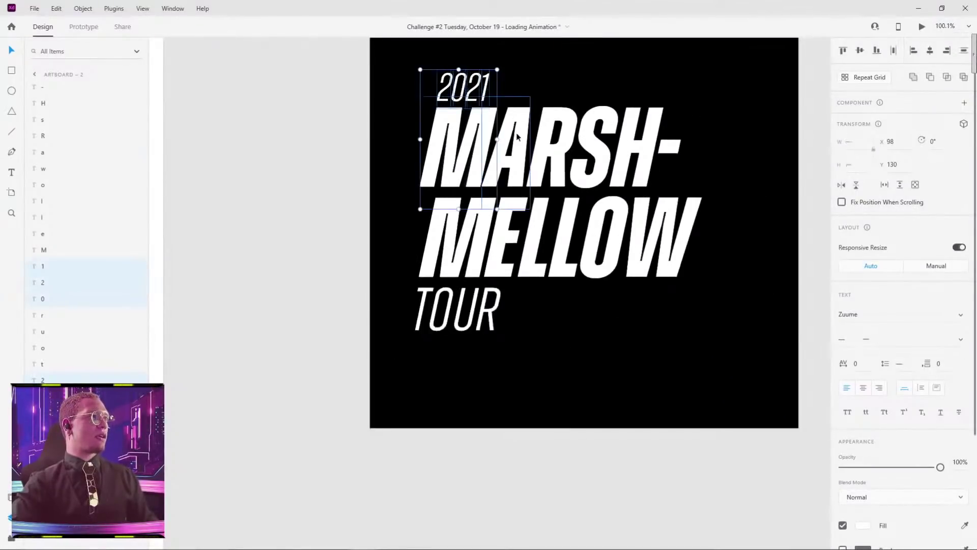
{"action": "left_click", "coordinate": [552, 142], "text": "shift"}
{"action": "left_click", "coordinate": [595, 130], "text": "shift"}
{"action": "left_click", "coordinate": [643, 148], "text": "shift"}
{"action": "left_click", "coordinate": [673, 139], "text": "shift"}
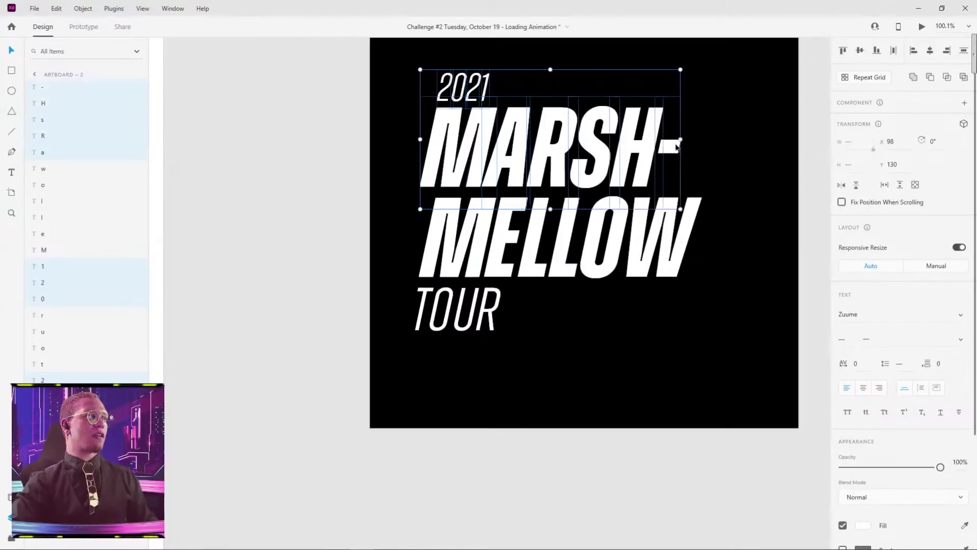
{"action": "left_click", "coordinate": [436, 224], "text": "shift"}
{"action": "left_click", "coordinate": [522, 232], "text": "shift"}
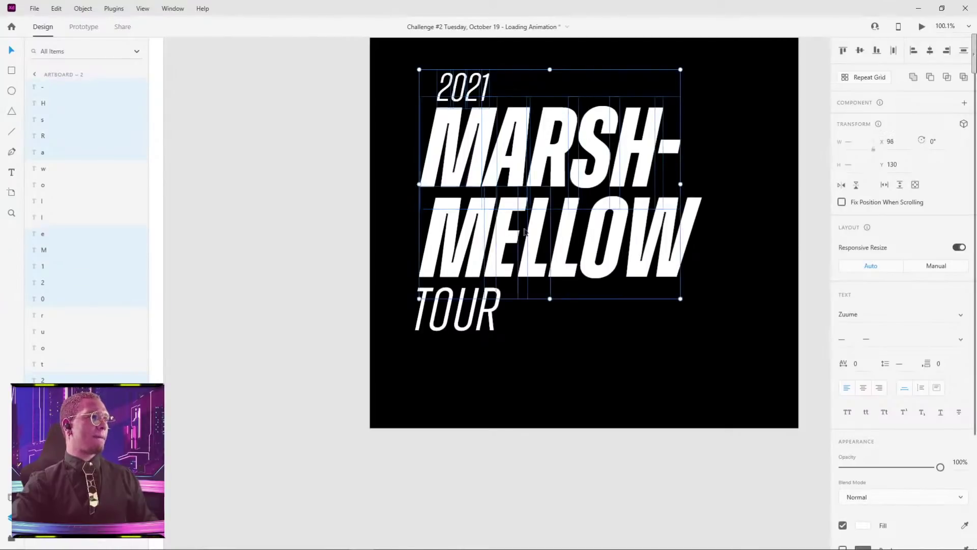
{"action": "left_click", "coordinate": [554, 230], "text": "shift"}
{"action": "left_click", "coordinate": [577, 232], "text": "shift"}
{"action": "left_click", "coordinate": [610, 234], "text": "shift"}
{"action": "left_click", "coordinate": [657, 234], "text": "shift"}
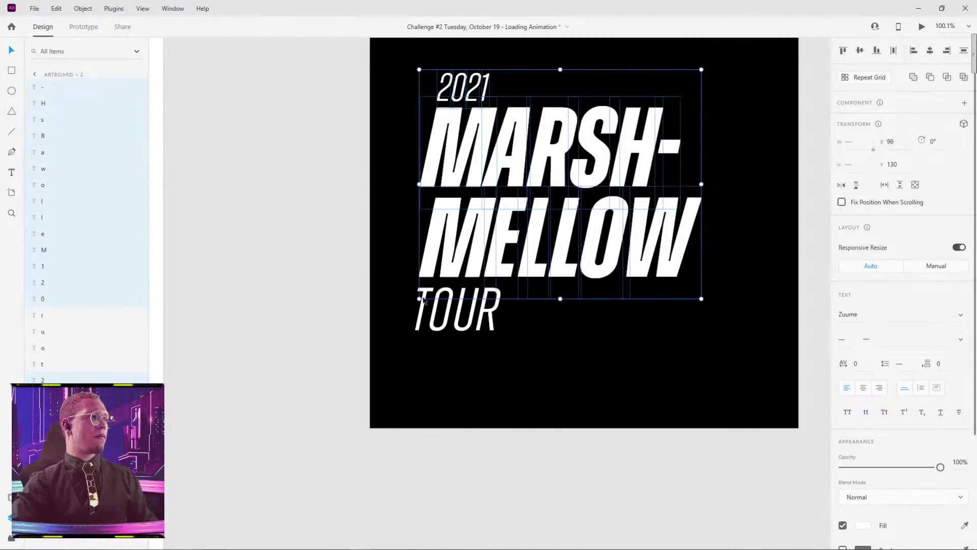
{"action": "left_click", "coordinate": [425, 308], "text": "shift"}
{"action": "left_click", "coordinate": [463, 311], "text": "shift"}
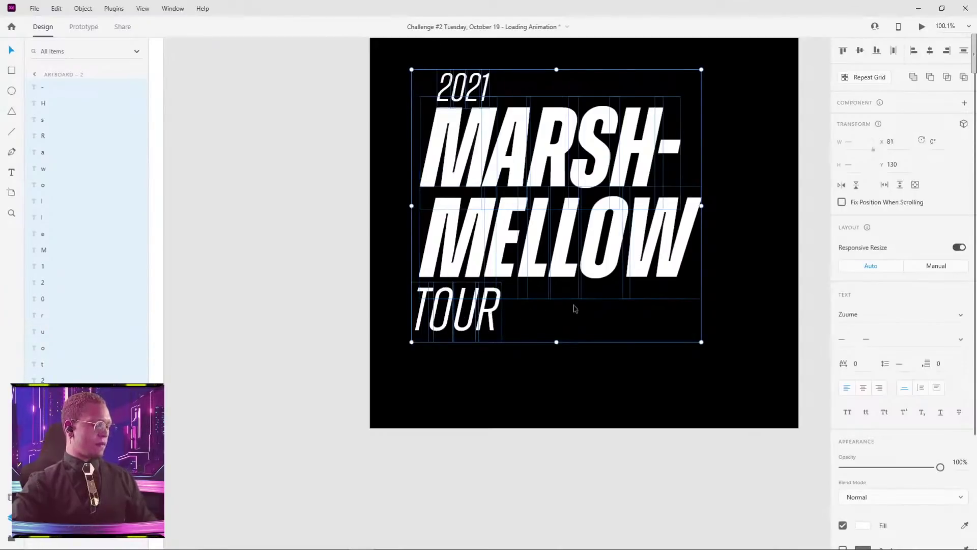
Step: Move the faded title group off the Web 1920 – 1 artboard onto the pasteboard and put the copied letters on that artboard
{"action": "key", "text": "ctrl+0"}
{"action": "left_click_drag", "start_coordinate": [784, 250], "coordinate": [423, 288]}
{"action": "left_click_drag", "start_coordinate": [529, 266], "coordinate": [546, 107]}
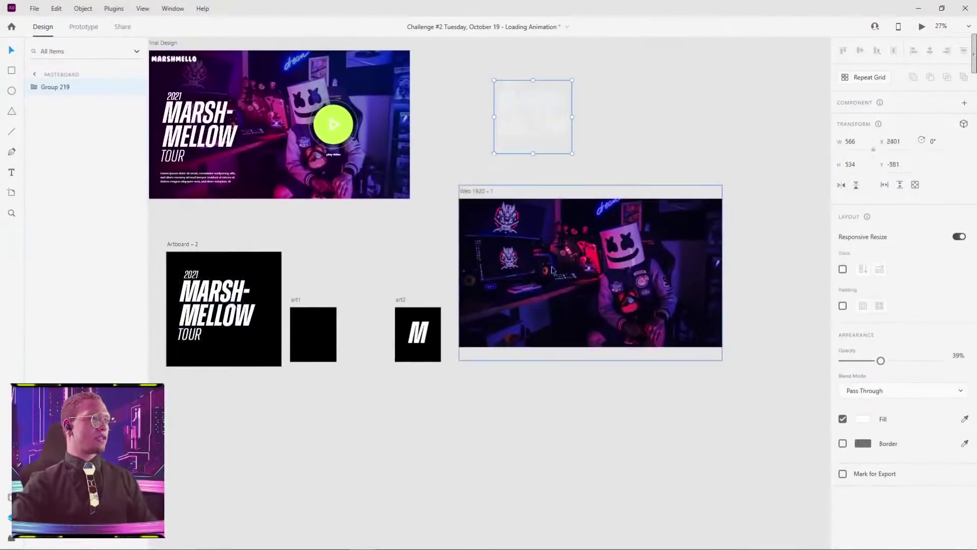
{"action": "key", "text": "ctrl+z"}
{"action": "key", "text": "ctrl+z"}
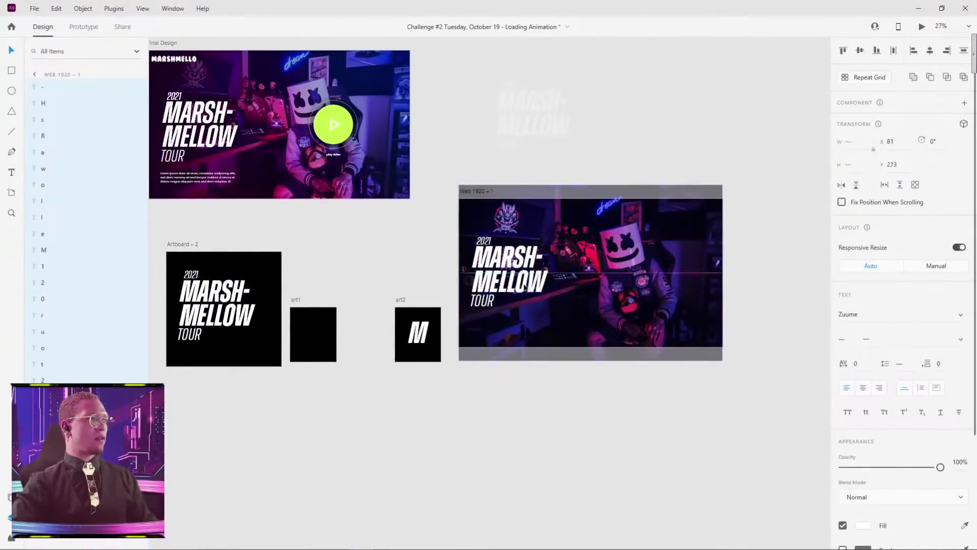
{"action": "key", "text": "Escape"}
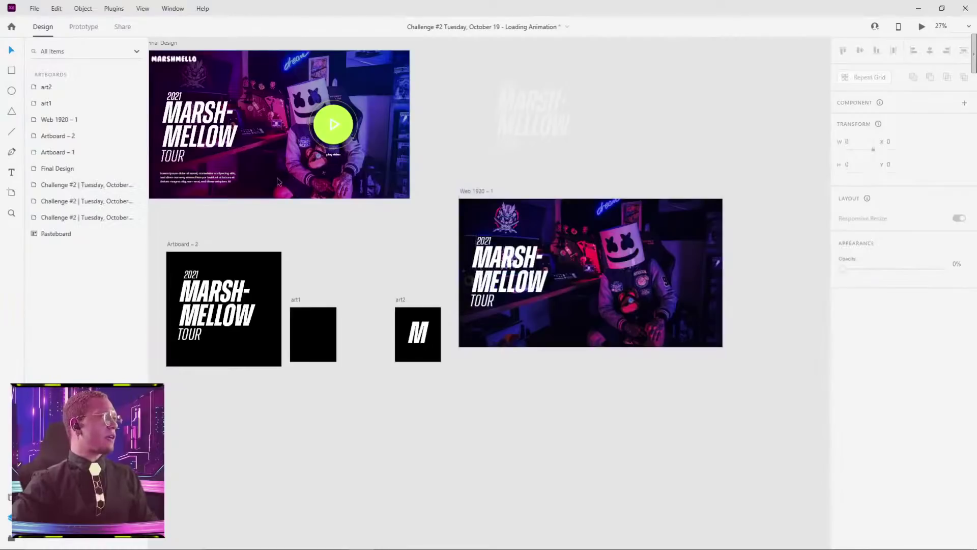
Step: Copy the 1920 × 1080 black overlay rectangle from Final Design onto Web 1920 – 1 and set its opacity to 100%
{"action": "left_click", "coordinate": [304, 214]}
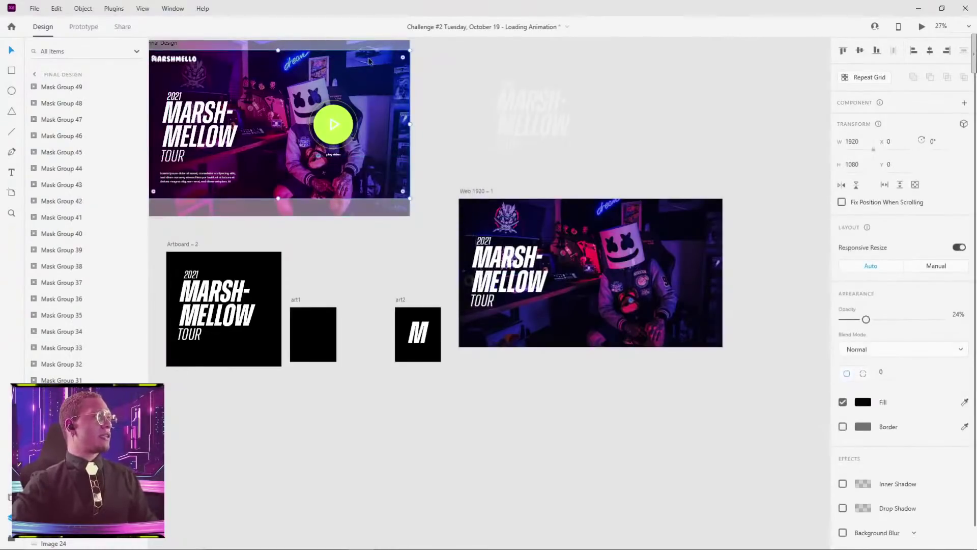
{"action": "left_click_drag", "start_coordinate": [359, 71], "coordinate": [662, 393]}
{"action": "left_click_drag", "start_coordinate": [865, 288], "coordinate": [939, 287]}
{"action": "left_click_drag", "start_coordinate": [553, 385], "coordinate": [613, 260]}
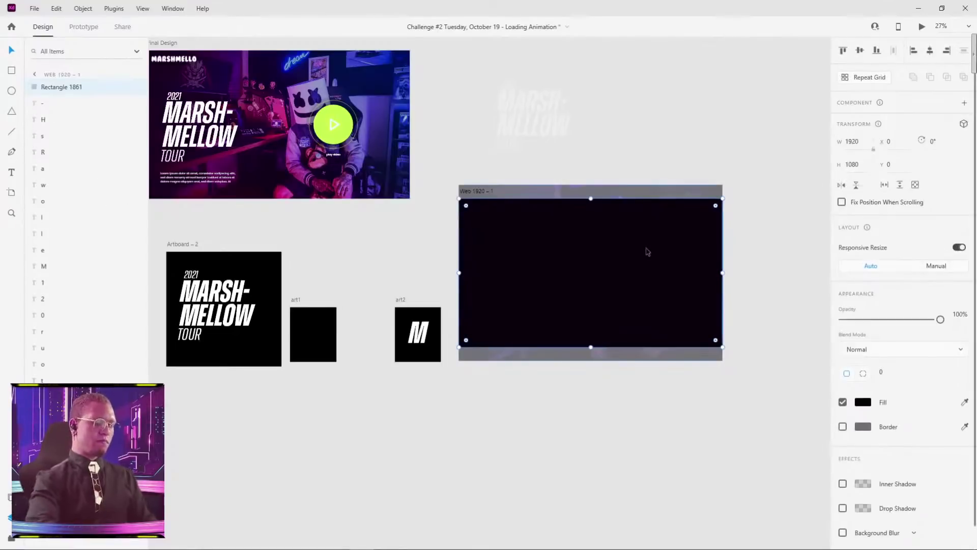
Step: Send the black rectangle behind all title letters but above the photo, and lower its opacity to 14%
{"action": "key", "text": "ctrl+bracketleft"}
{"action": "key", "text": "ctrl+bracketleft"}
{"action": "key", "text": "ctrl+bracketleft"}
{"action": "key", "text": "ctrl+bracketleft"}
{"action": "key", "text": "ctrl+bracketleft"}
{"action": "key", "text": "ctrl+bracketleft"}
{"action": "key", "text": "ctrl+bracketleft"}
{"action": "key", "text": "ctrl+bracketleft"}
{"action": "key", "text": "ctrl+bracketleft"}
{"action": "key", "text": "ctrl+bracketleft"}
{"action": "key", "text": "ctrl+bracketleft"}
{"action": "key", "text": "ctrl+bracketleft"}
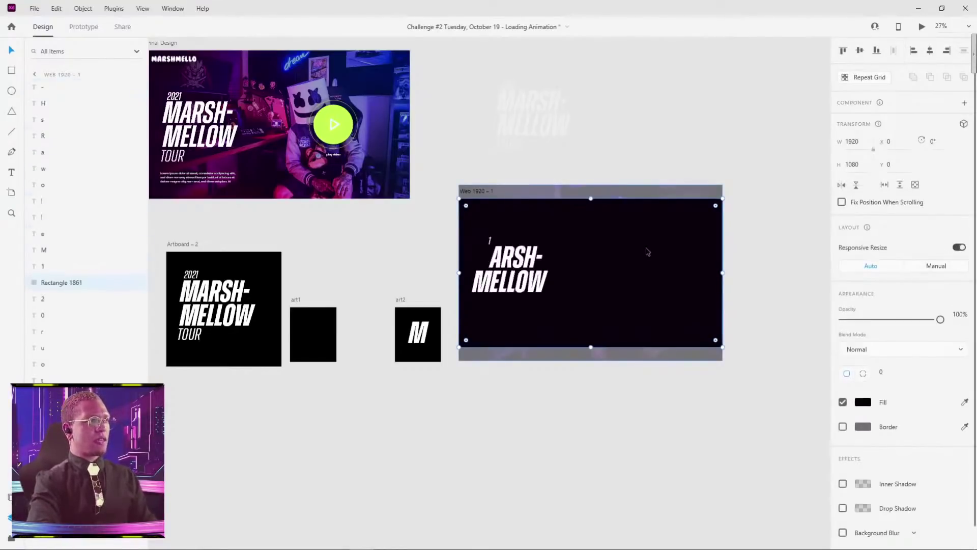
{"action": "key", "text": "ctrl+bracketleft"}
{"action": "key", "text": "ctrl+bracketleft"}
{"action": "key", "text": "ctrl+bracketleft"}
{"action": "key", "text": "ctrl+bracketleft"}
{"action": "key", "text": "ctrl+bracketleft"}
{"action": "key", "text": "ctrl+bracketleft"}
{"action": "key", "text": "ctrl+bracketleft"}
{"action": "key", "text": "ctrl+bracketright"}
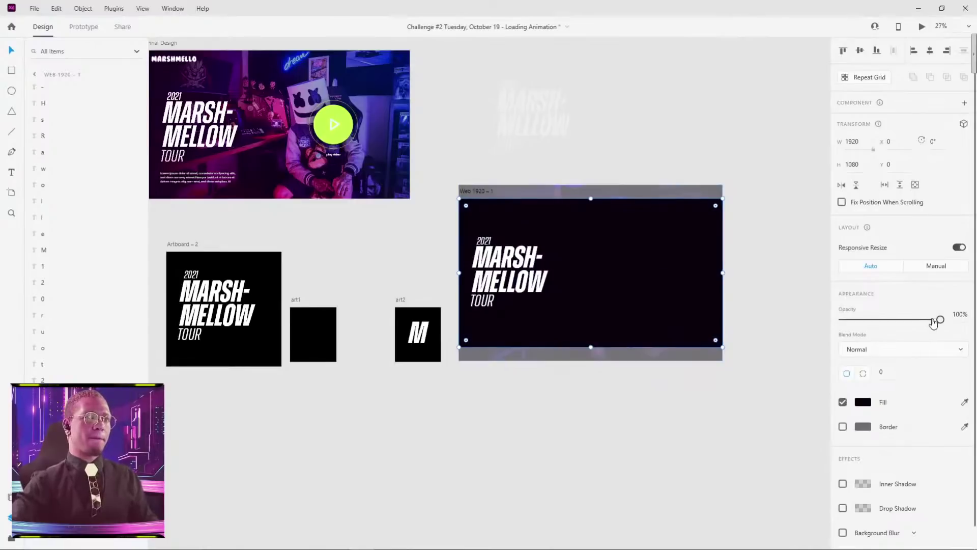
{"action": "left_click_drag", "start_coordinate": [933, 322], "coordinate": [854, 324]}
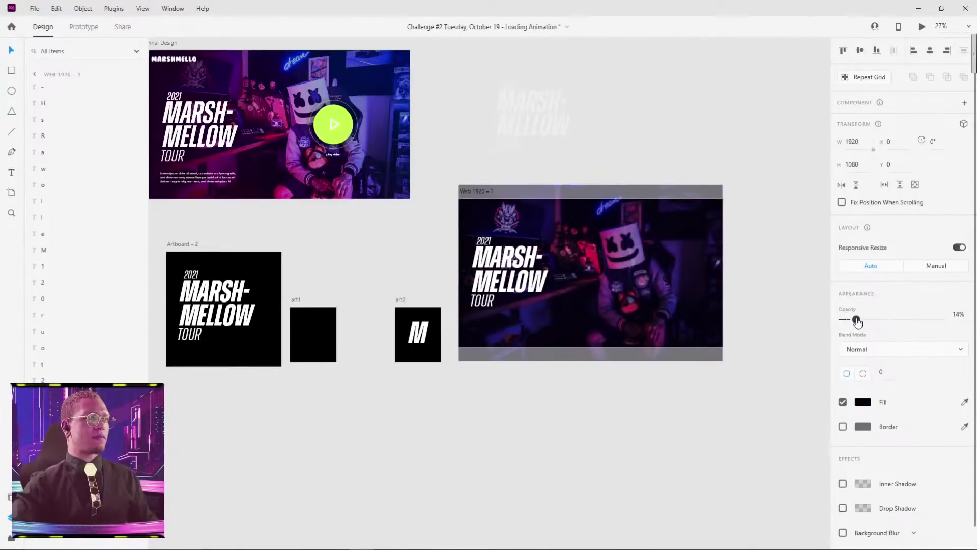
{"action": "left_click", "coordinate": [514, 395]}
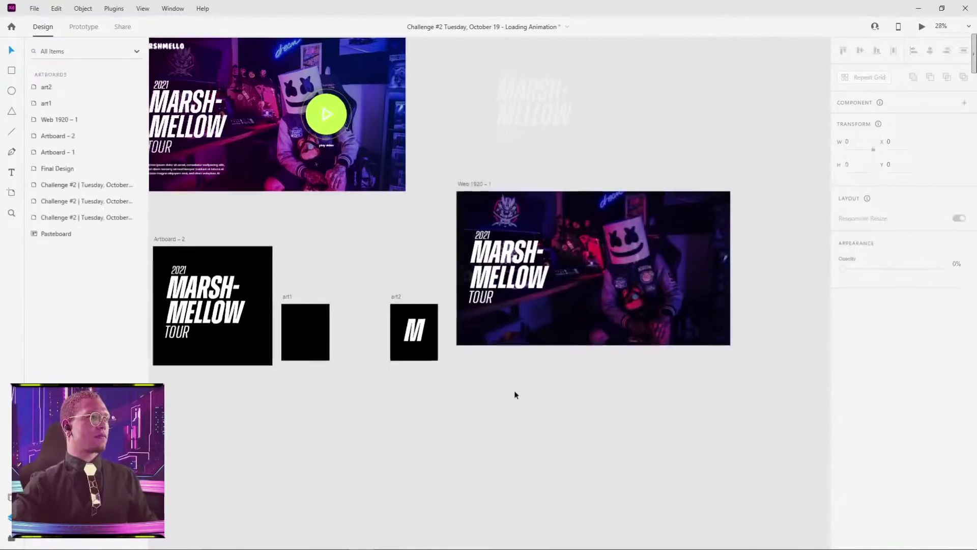
Step: Group the four digits of 2021 on the Web 1920 – 1 artboard
{"action": "scroll", "coordinate": [514, 434], "scroll_direction": "up", "scroll_amount": 3}
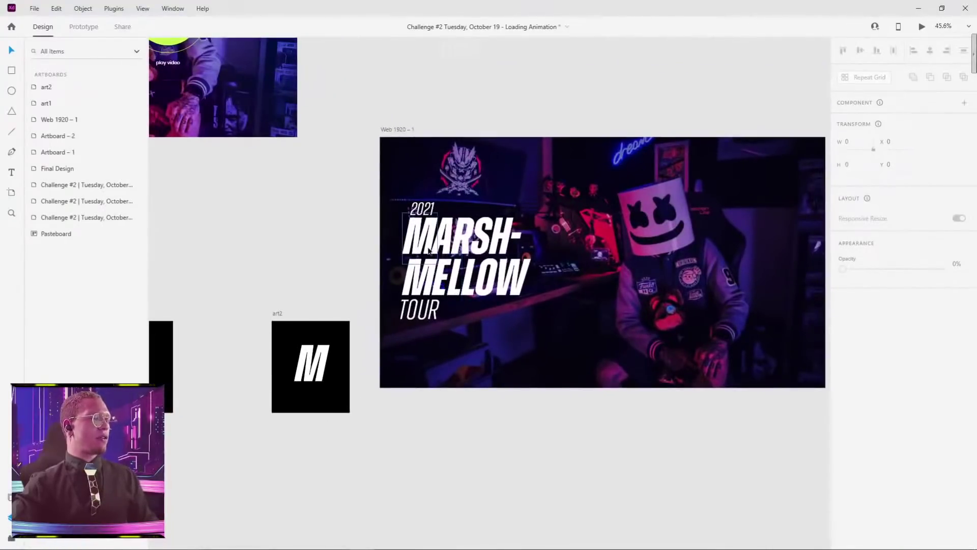
{"action": "scroll", "coordinate": [439, 229], "scroll_direction": "up", "scroll_amount": 5}
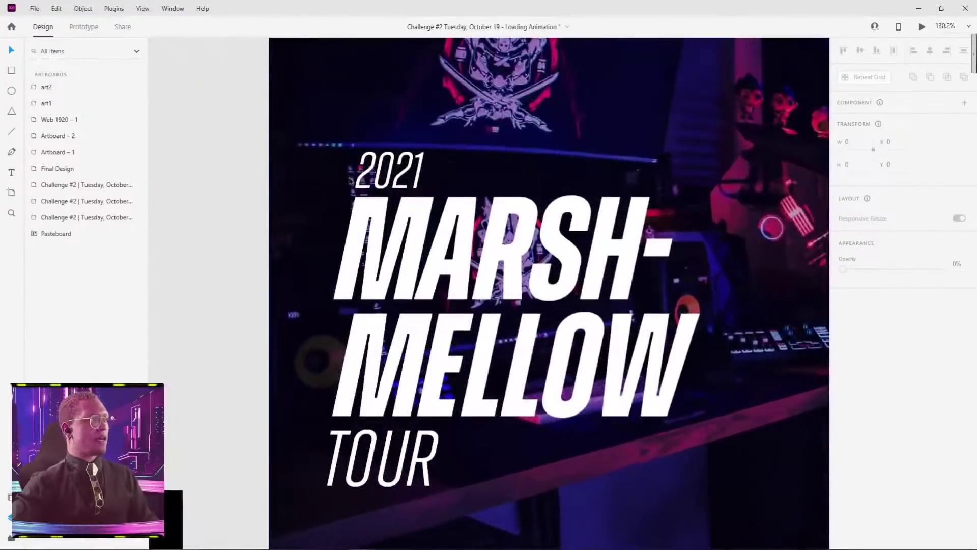
{"action": "left_click", "coordinate": [359, 179]}
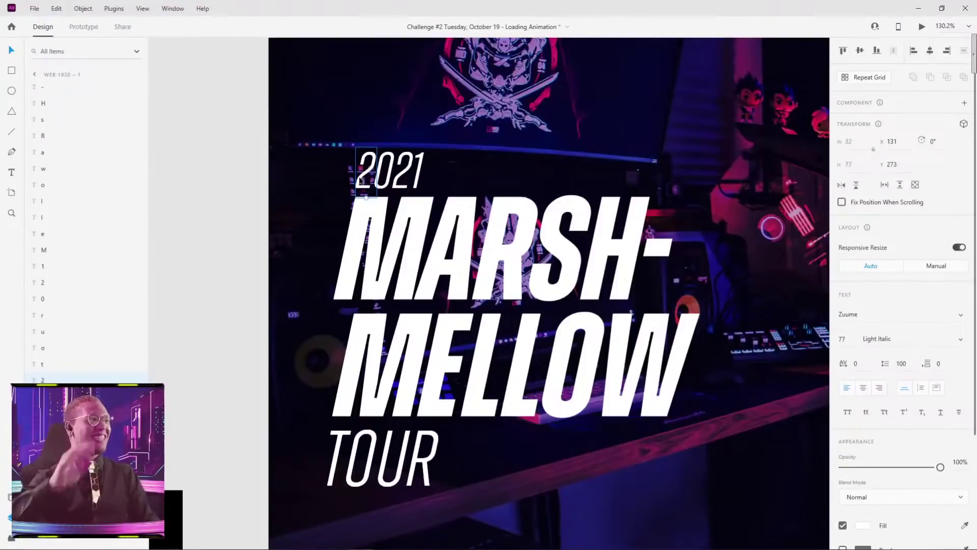
{"action": "left_click", "coordinate": [425, 150]}
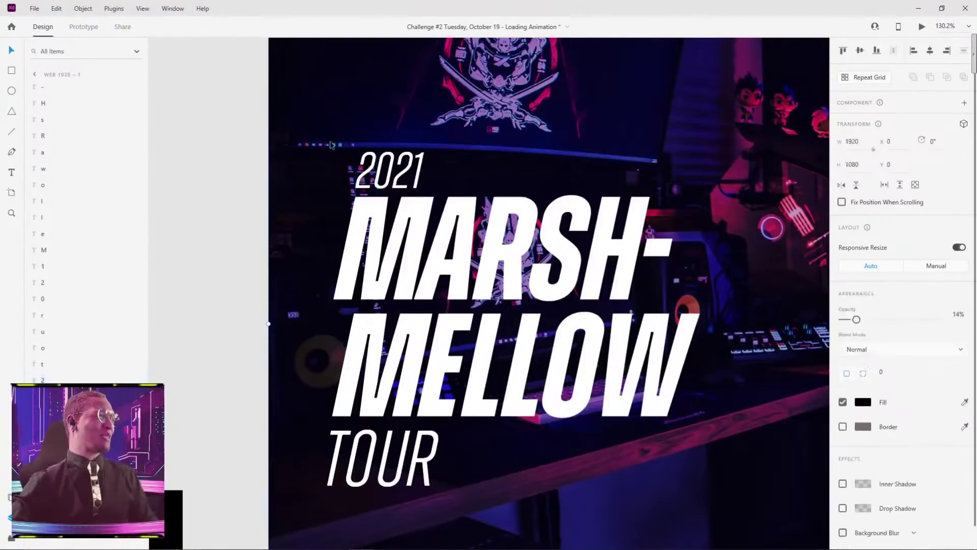
{"action": "left_click", "coordinate": [368, 162]}
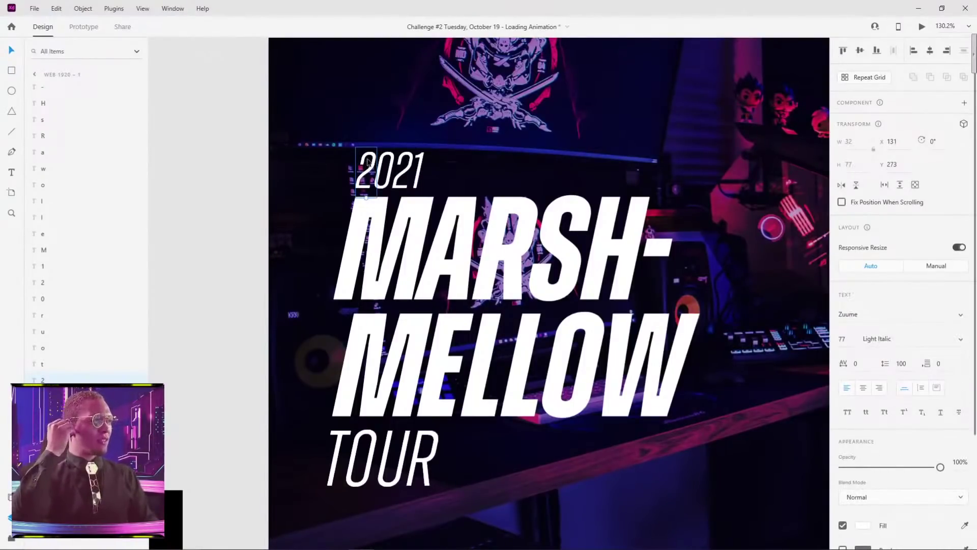
{"action": "left_click", "coordinate": [405, 162], "text": "shift"}
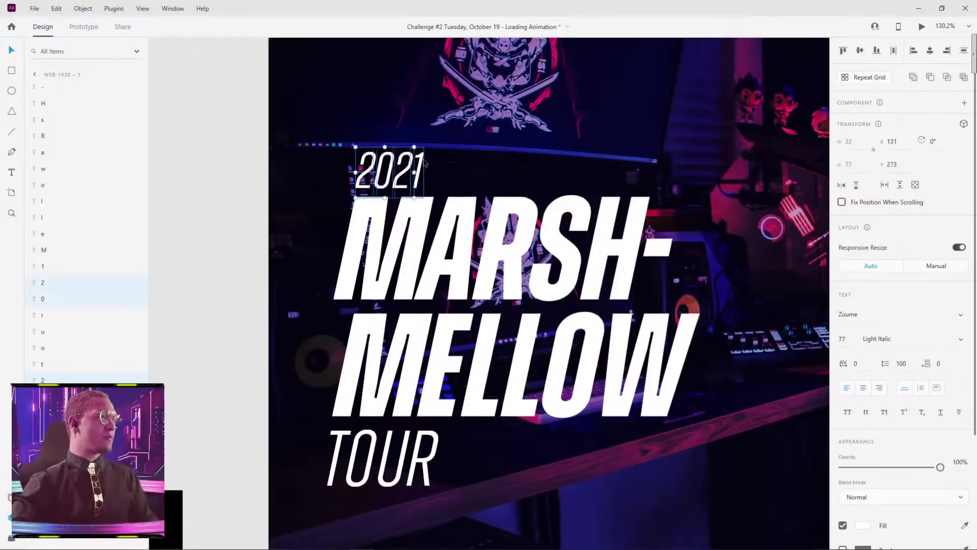
{"action": "key", "text": "ctrl+g"}
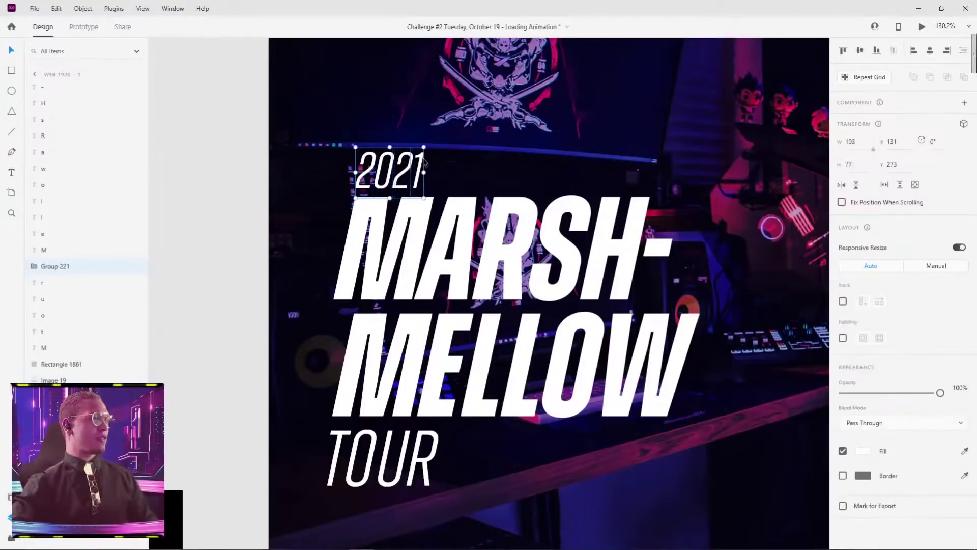
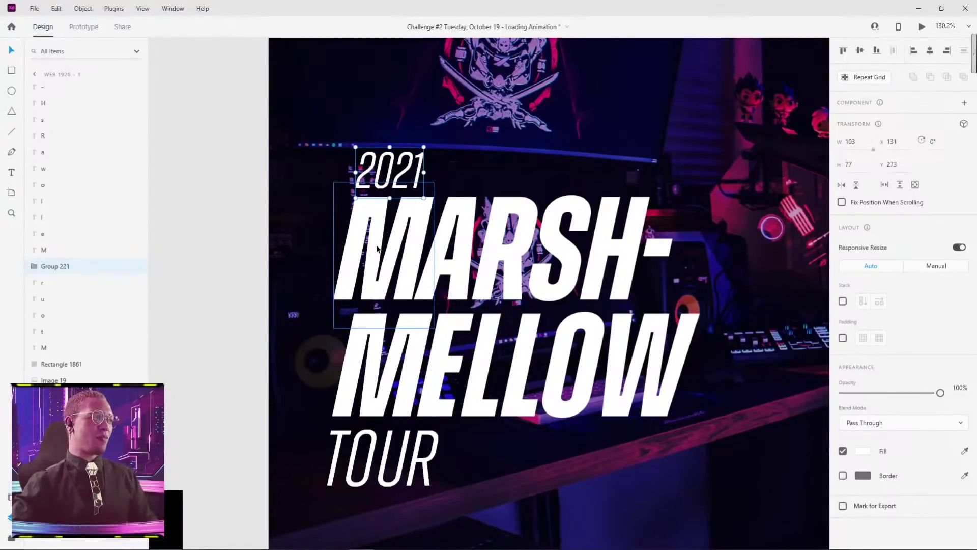
Step: Group the letters and hyphen of MARSH- into one group
{"action": "left_click", "coordinate": [370, 240]}
{"action": "left_click", "coordinate": [448, 245], "text": "shift"}
{"action": "left_click", "coordinate": [506, 239], "text": "shift"}
{"action": "left_click", "coordinate": [559, 240], "text": "shift"}
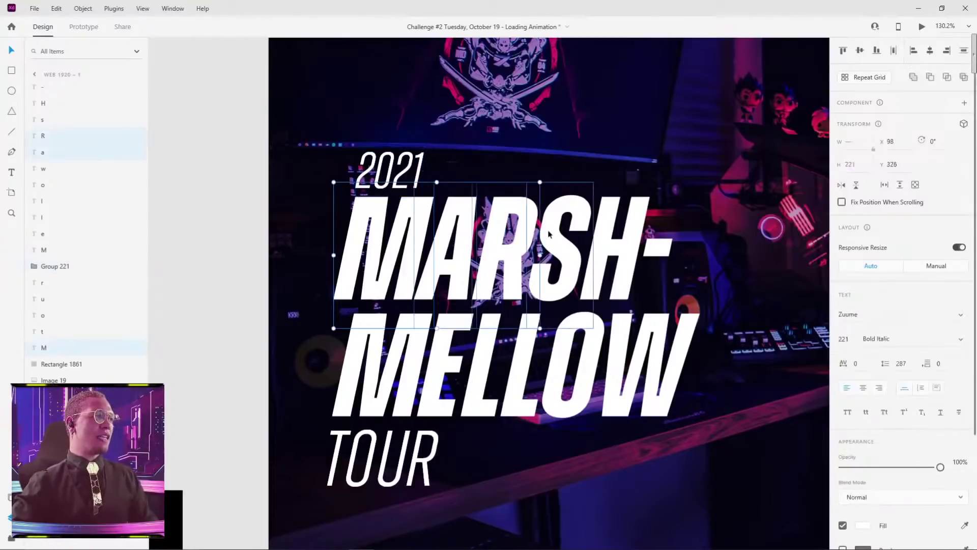
{"action": "left_click", "coordinate": [604, 236], "text": "shift"}
{"action": "left_click", "coordinate": [659, 248], "text": "shift"}
{"action": "key", "text": "ctrl+g"}
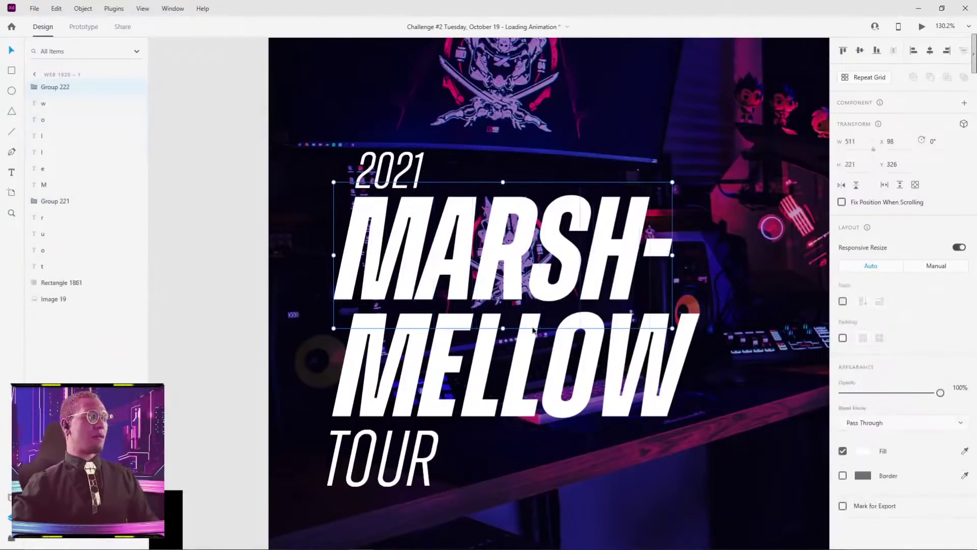
Step: Group the six letters of MELLOW into one group
{"action": "left_click", "coordinate": [365, 379]}
{"action": "left_click", "coordinate": [443, 371], "text": "shift"}
{"action": "left_click", "coordinate": [481, 377], "text": "shift"}
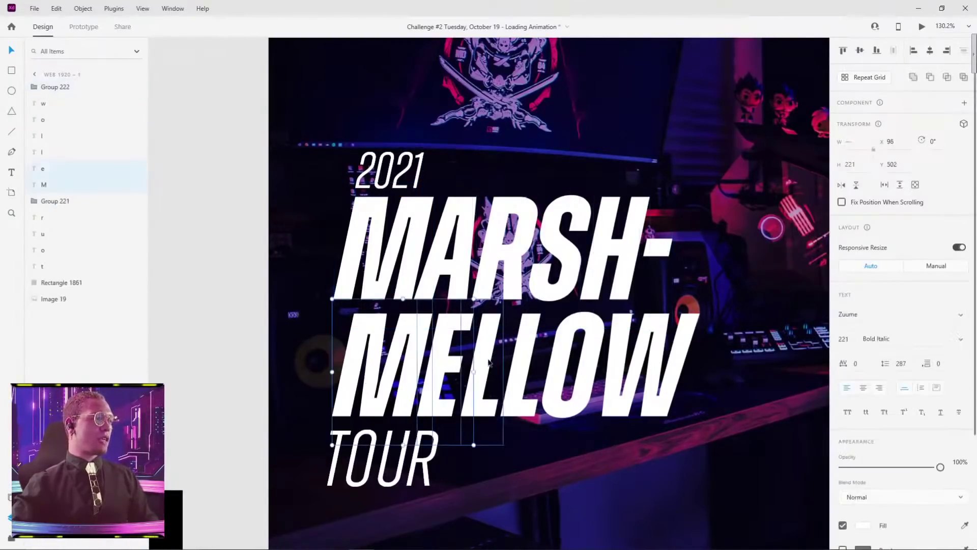
{"action": "left_click", "coordinate": [525, 356], "text": "shift"}
{"action": "left_click", "coordinate": [560, 350], "text": "shift"}
{"action": "left_click", "coordinate": [631, 340], "text": "shift"}
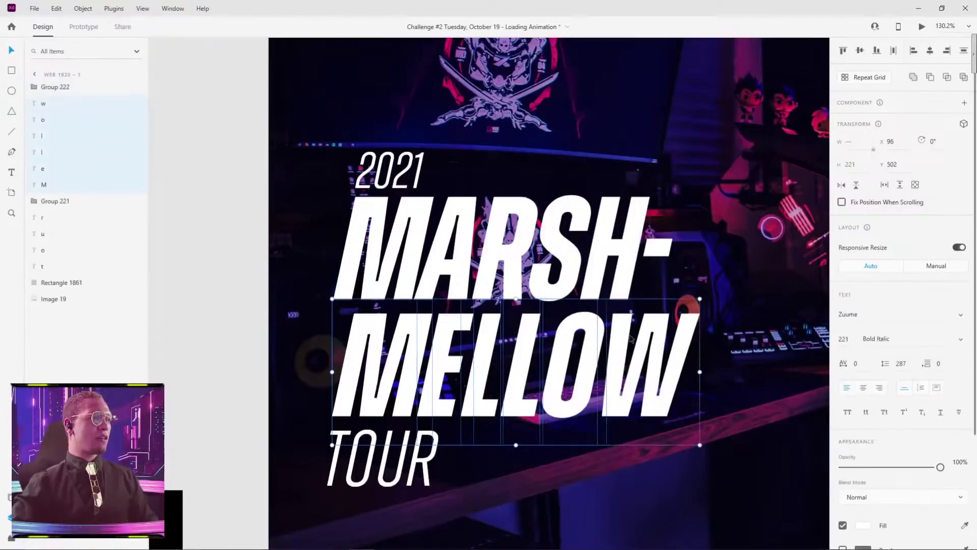
{"action": "key", "text": "ctrl+g"}
Step: Group the four letters of TOUR into one group
{"action": "left_click", "coordinate": [338, 456]}
{"action": "left_click", "coordinate": [360, 458], "text": "shift"}
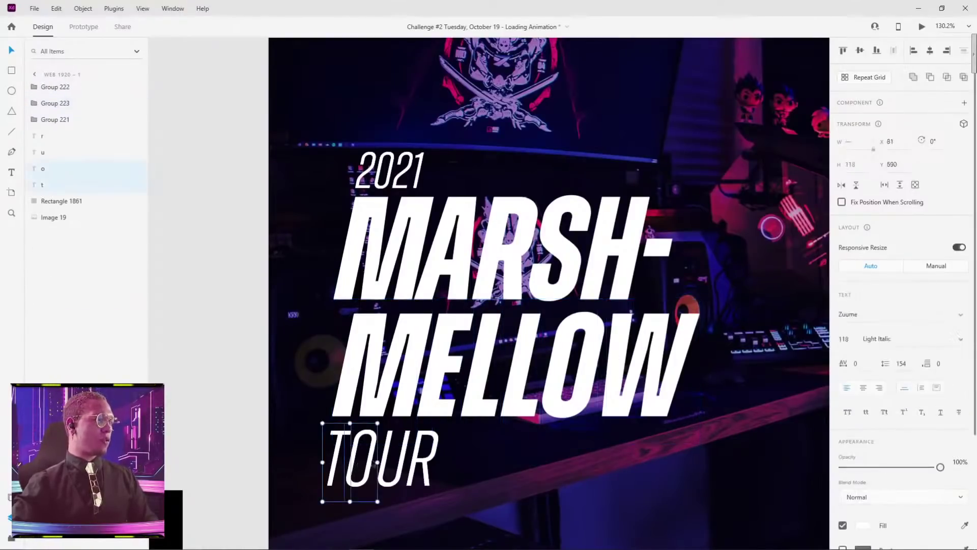
{"action": "left_click", "coordinate": [387, 460], "text": "shift"}
{"action": "left_click", "coordinate": [425, 456], "text": "shift"}
{"action": "key", "text": "ctrl+g"}
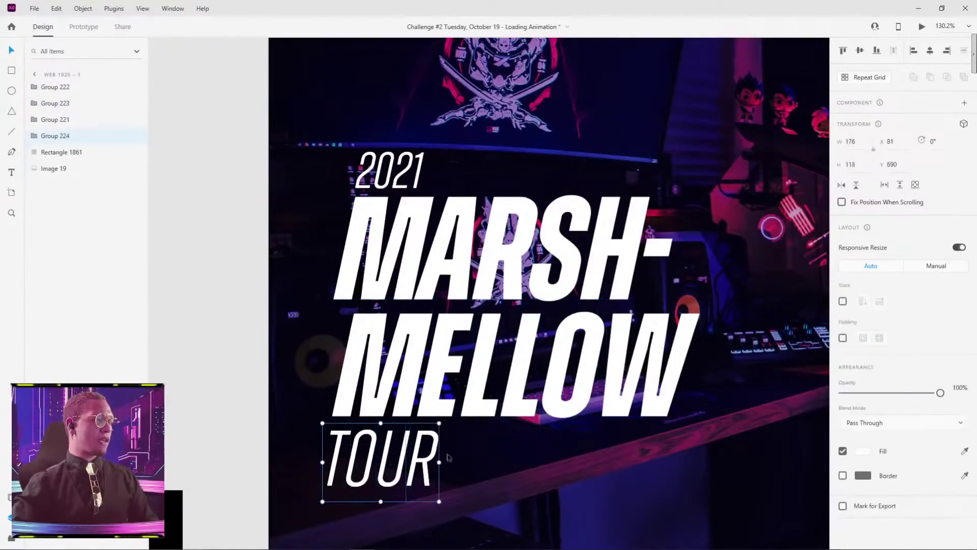
Step: Rename the group containing the year digits as 2021
{"action": "left_click", "coordinate": [458, 448]}
{"action": "left_click", "coordinate": [387, 176]}
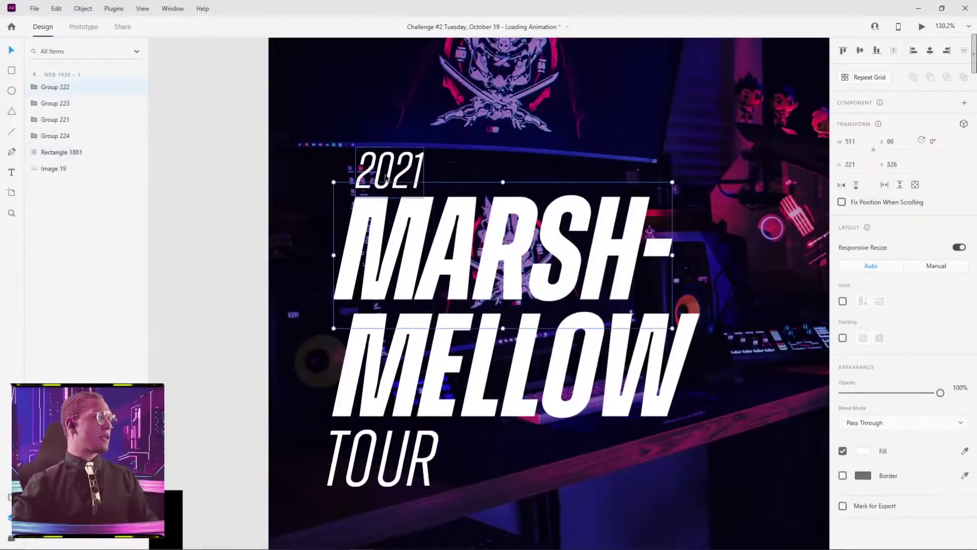
{"action": "double_click", "coordinate": [56, 119]}
{"action": "type", "text": "2021"}
{"action": "key", "text": "Return"}
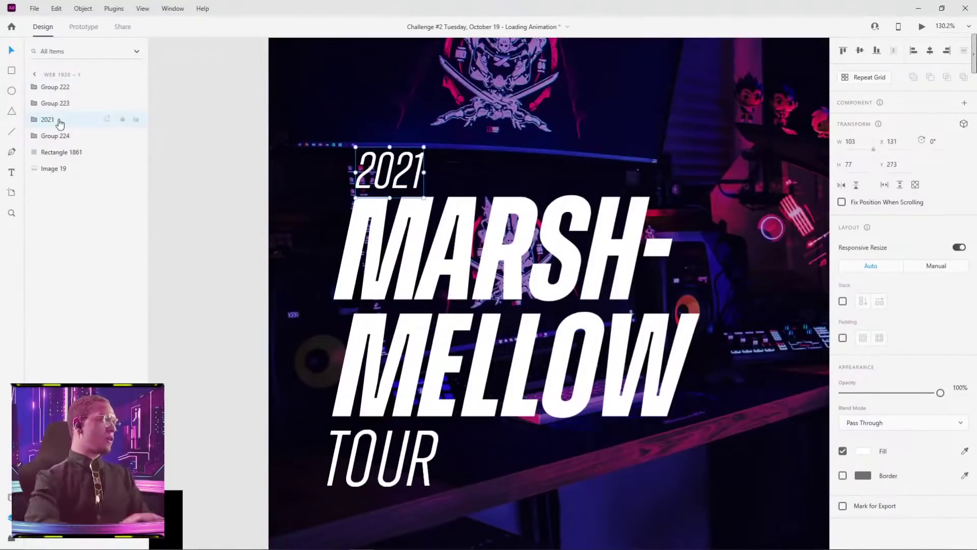
Step: Rename the group holding the first line of large letters as Marsh-
{"action": "left_click", "coordinate": [427, 259]}
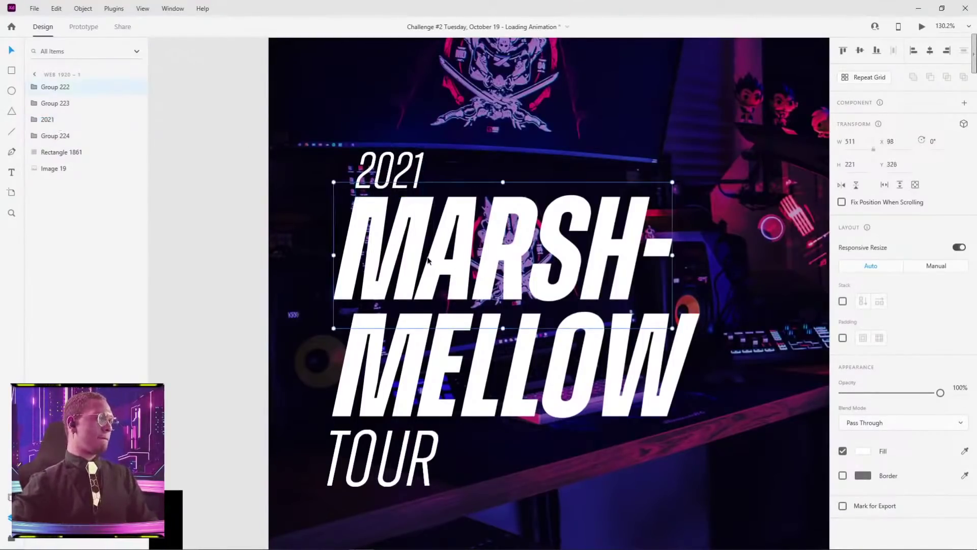
{"action": "double_click", "coordinate": [56, 87]}
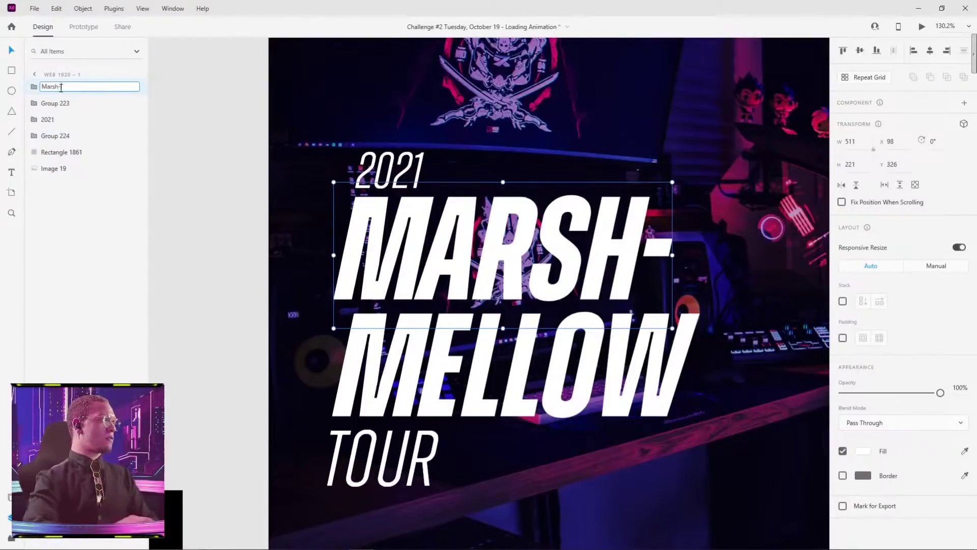
{"action": "left_click", "coordinate": [418, 363]}
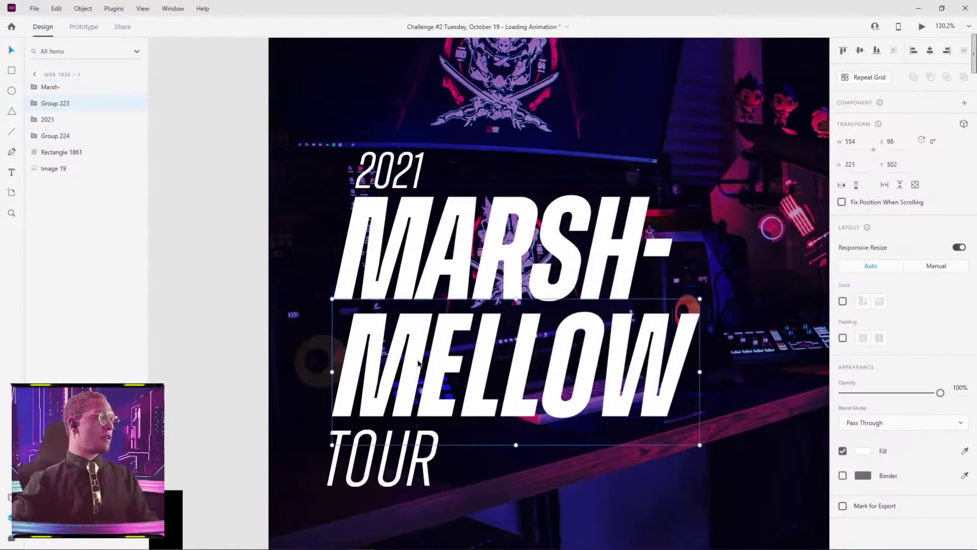
Step: Rename the group containing the MELLOW letters as mellow
{"action": "double_click", "coordinate": [64, 105]}
{"action": "type", "text": "mellow"}
{"action": "key", "text": "Return"}
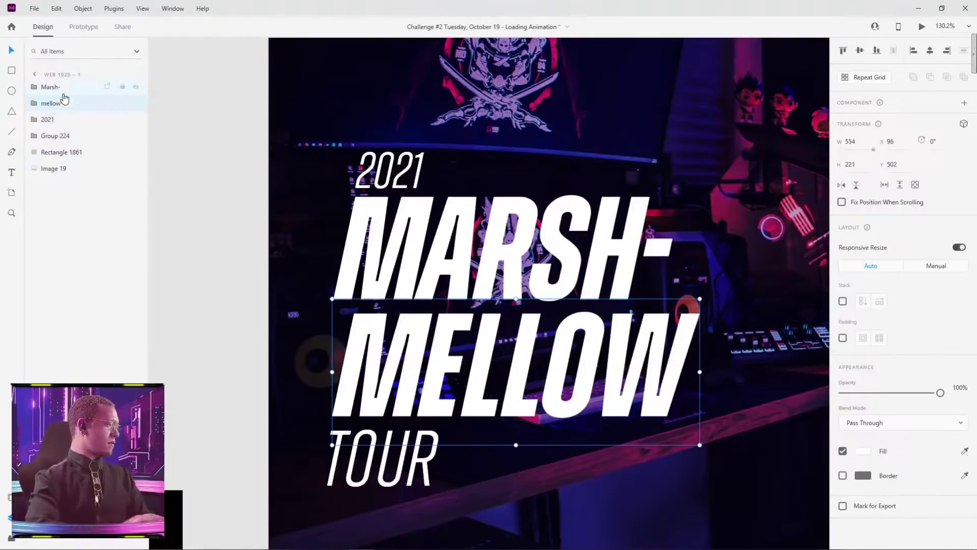
Step: Rename the group containing the TOUR letters as tour
{"action": "left_click", "coordinate": [51, 136]}
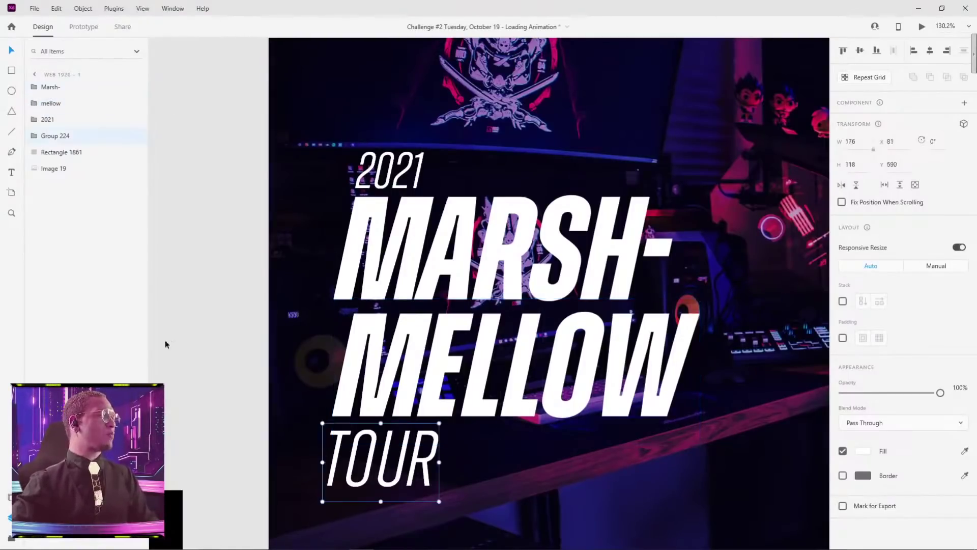
{"action": "double_click", "coordinate": [55, 136]}
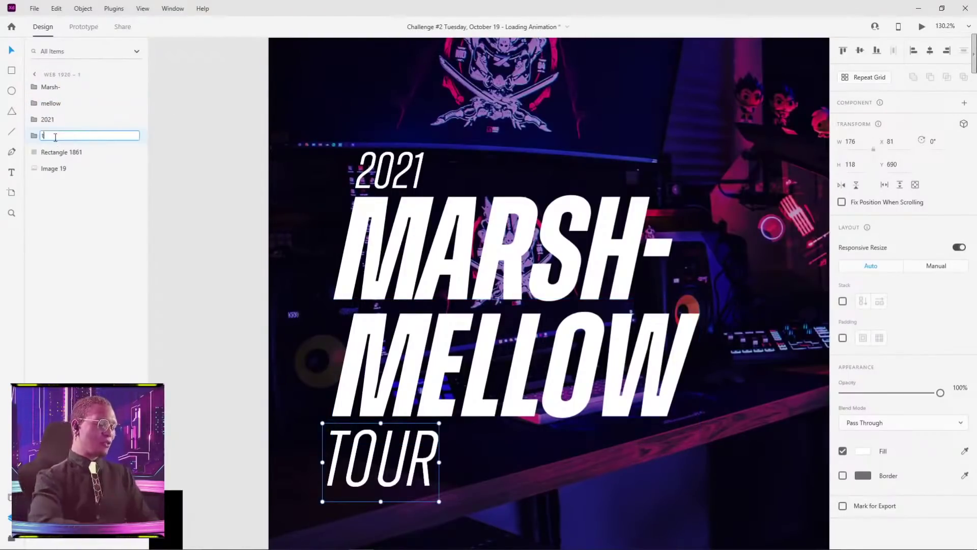
{"action": "type", "text": "tour"}
{"action": "key", "text": "Return"}
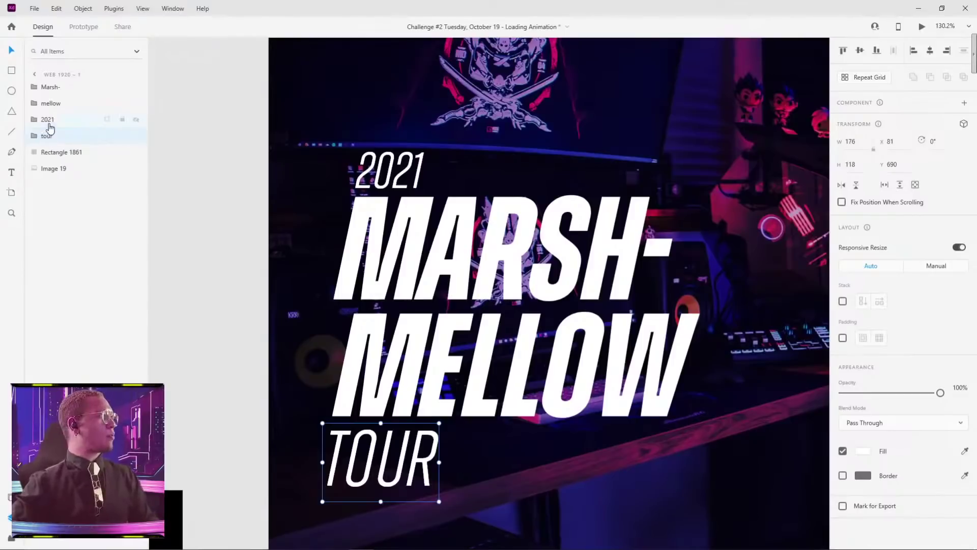
Step: Reorder the text groups in the layer list to 2021, Marsh-, mellow, tour, matching their reading order on the artboard
{"action": "left_click_drag", "start_coordinate": [51, 104], "coordinate": [46, 130]}
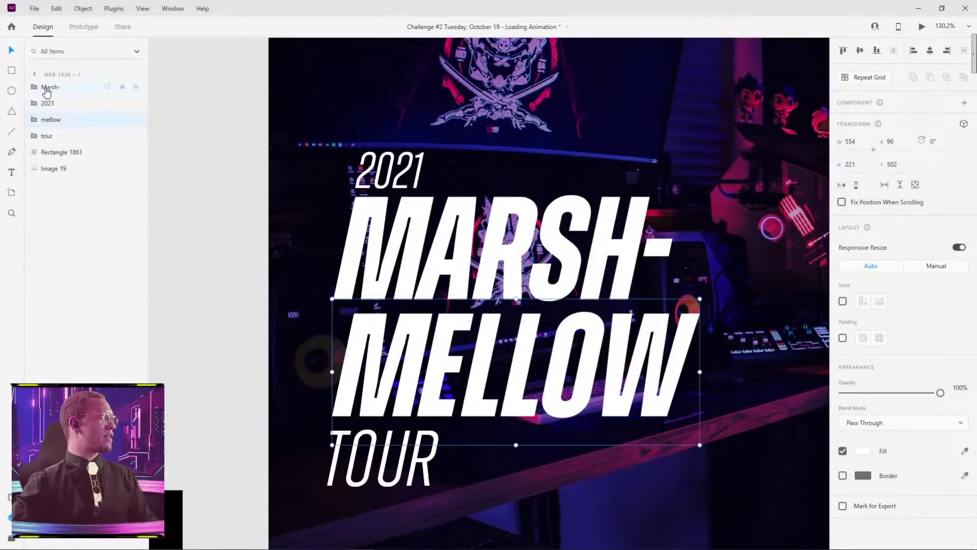
{"action": "left_click_drag", "start_coordinate": [46, 91], "coordinate": [45, 104]}
{"action": "left_click", "coordinate": [218, 154]}
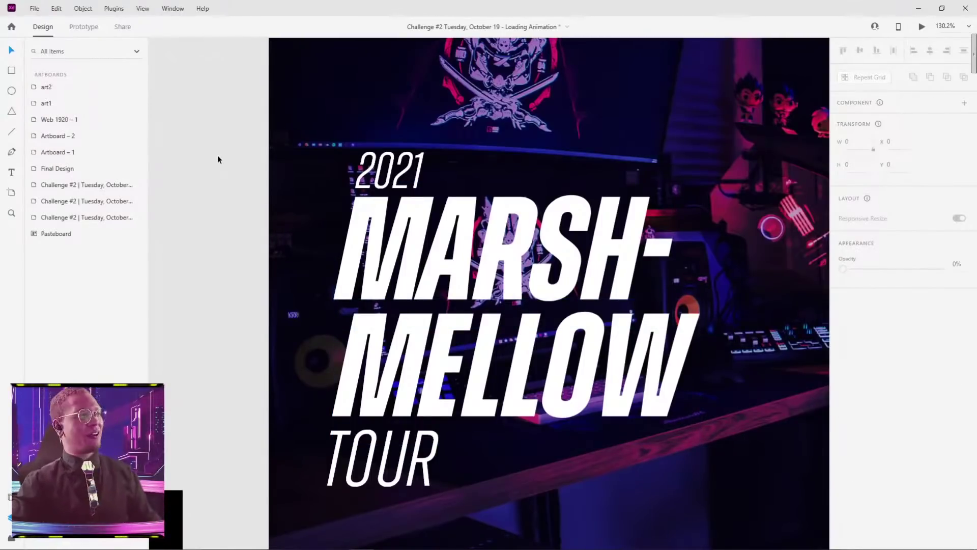
Step: Draw a rectangle about 112 by 72 that covers the 2021 digits on the Web 1920 – 1 artboard
{"action": "left_click_drag", "start_coordinate": [227, 251], "coordinate": [274, 146]}
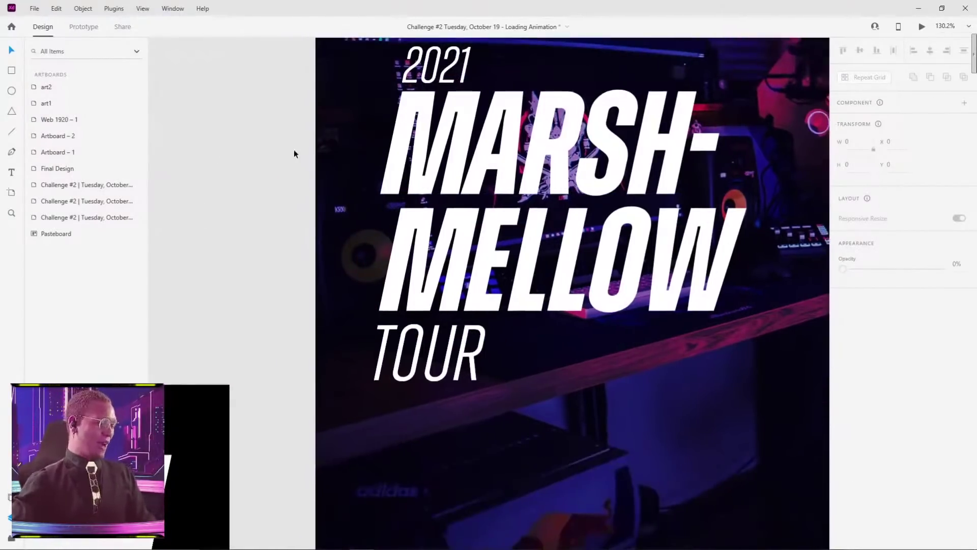
{"action": "scroll", "coordinate": [294, 149], "scroll_direction": "down", "scroll_amount": 5}
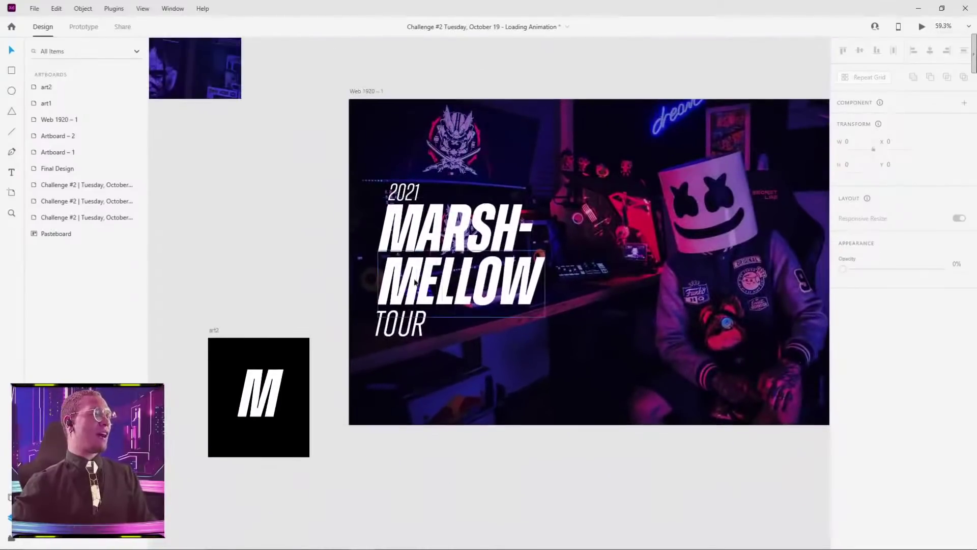
{"action": "scroll", "coordinate": [414, 281], "scroll_direction": "left", "scroll_amount": 3}
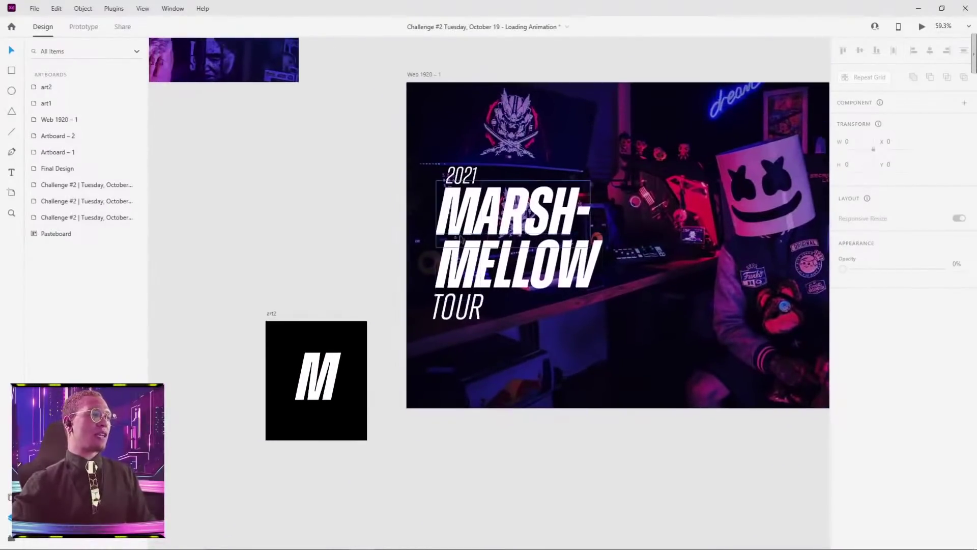
{"action": "left_click", "coordinate": [478, 199]}
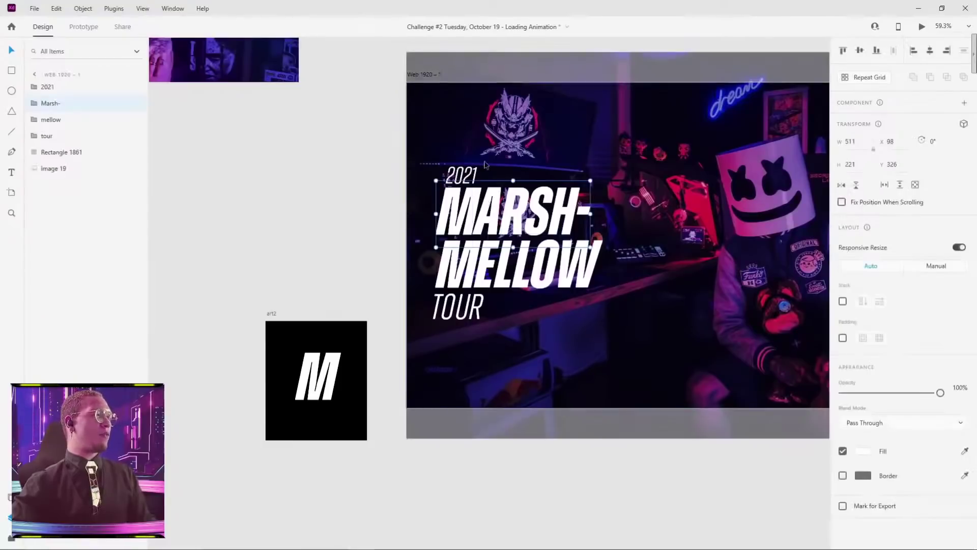
{"action": "scroll", "coordinate": [477, 199], "scroll_direction": "up", "scroll_amount": 3}
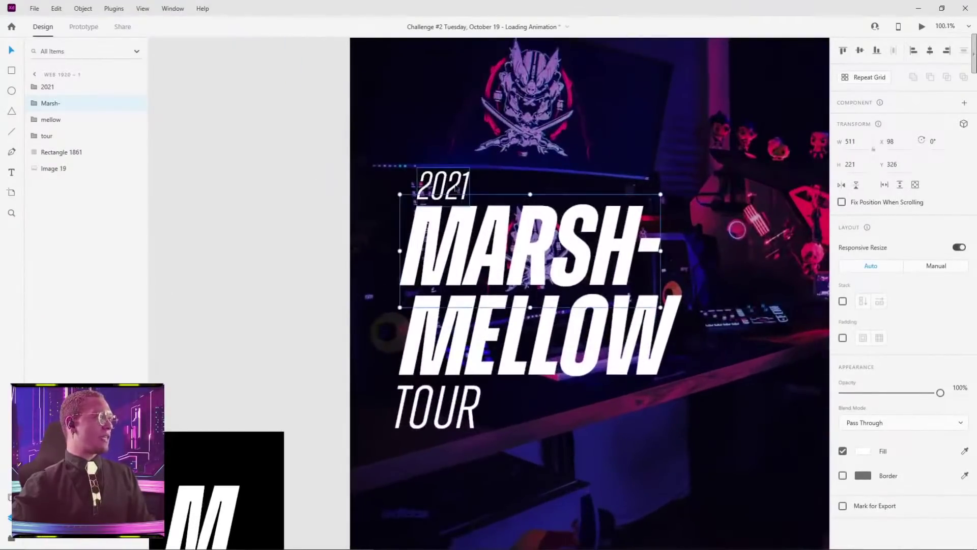
{"action": "scroll", "coordinate": [456, 189], "scroll_direction": "up", "scroll_amount": 5}
{"action": "left_click", "coordinate": [395, 183]}
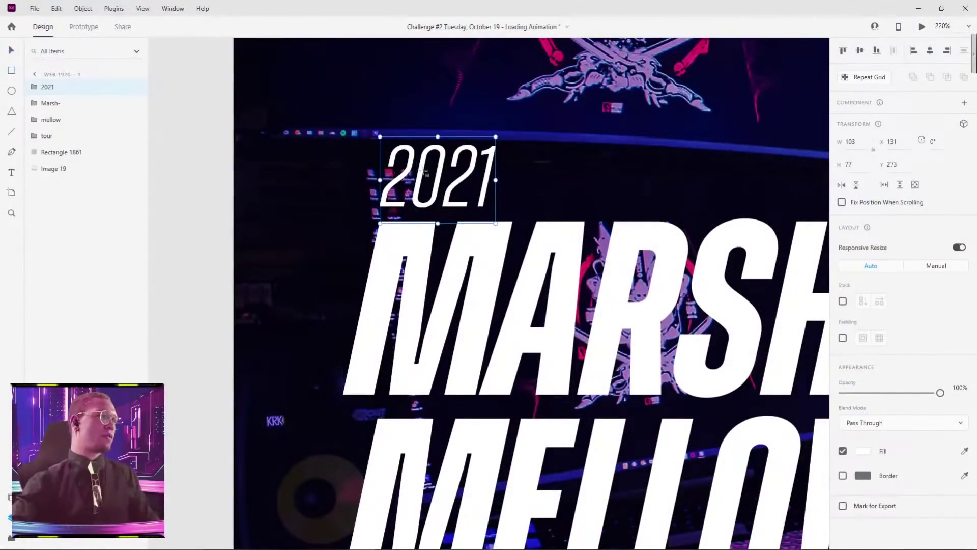
{"action": "left_click_drag", "start_coordinate": [374, 133], "coordinate": [500, 214]}
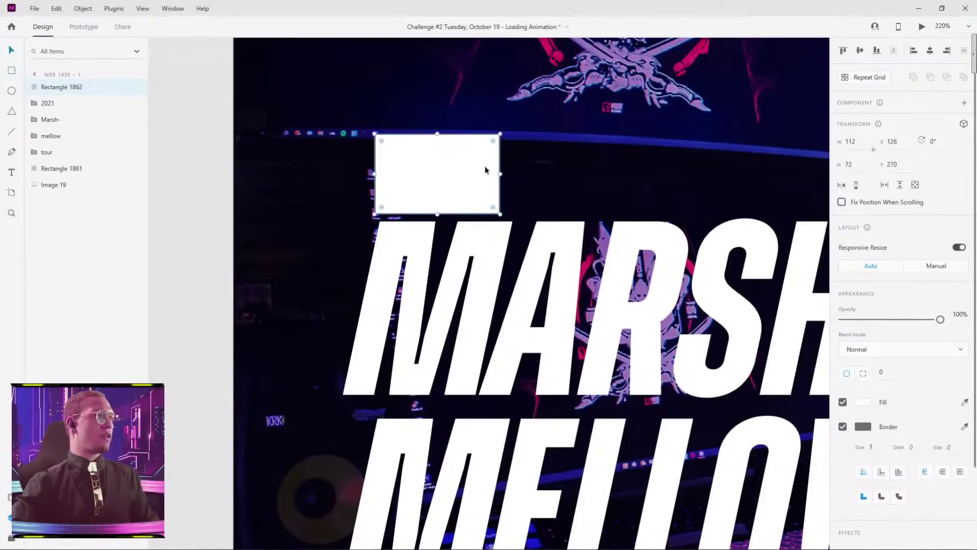
{"action": "key", "text": "Escape"}
Step: Mask the 2021 group with the rectangle covering it, leaving the background image and overlay out of the selection
{"action": "left_click_drag", "start_coordinate": [254, 153], "coordinate": [518, 195]}
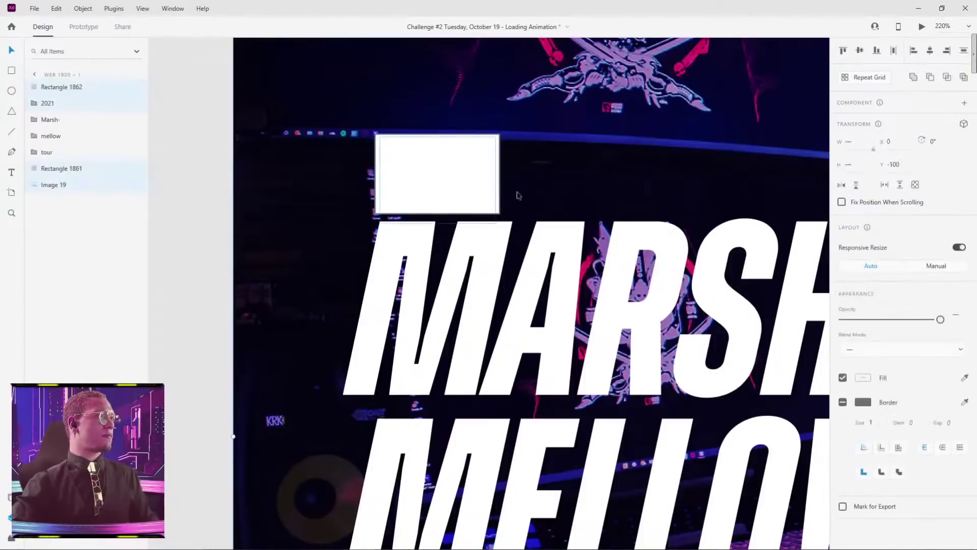
{"action": "left_click", "coordinate": [62, 187]}
{"action": "right_click", "coordinate": [429, 185]}
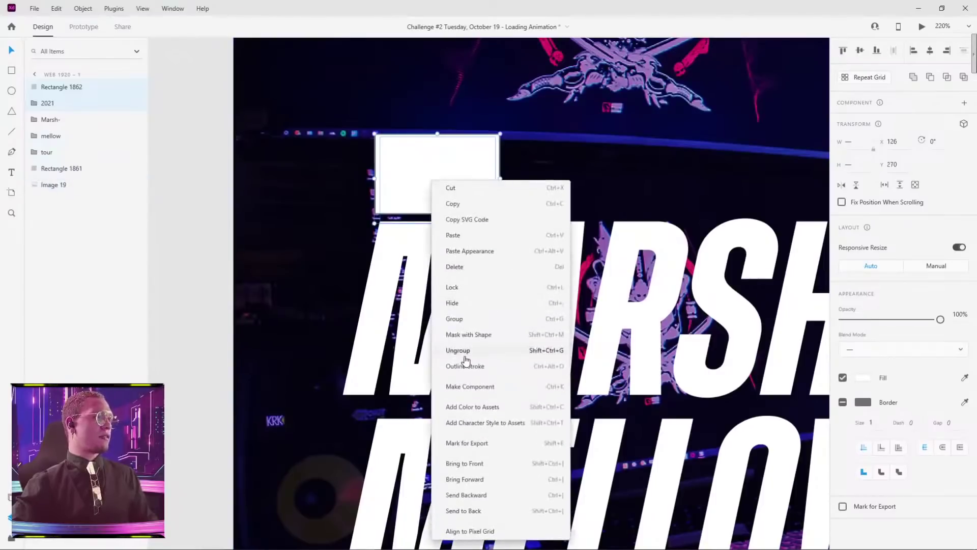
{"action": "left_click", "coordinate": [468, 334]}
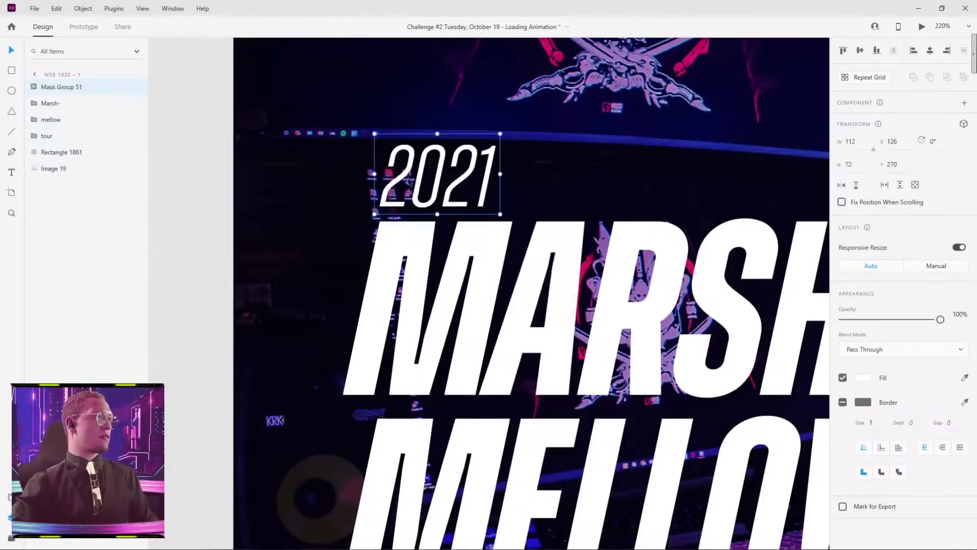
Step: Rename the mask group around the year digits as Masked 2021
{"action": "double_click", "coordinate": [407, 165]}
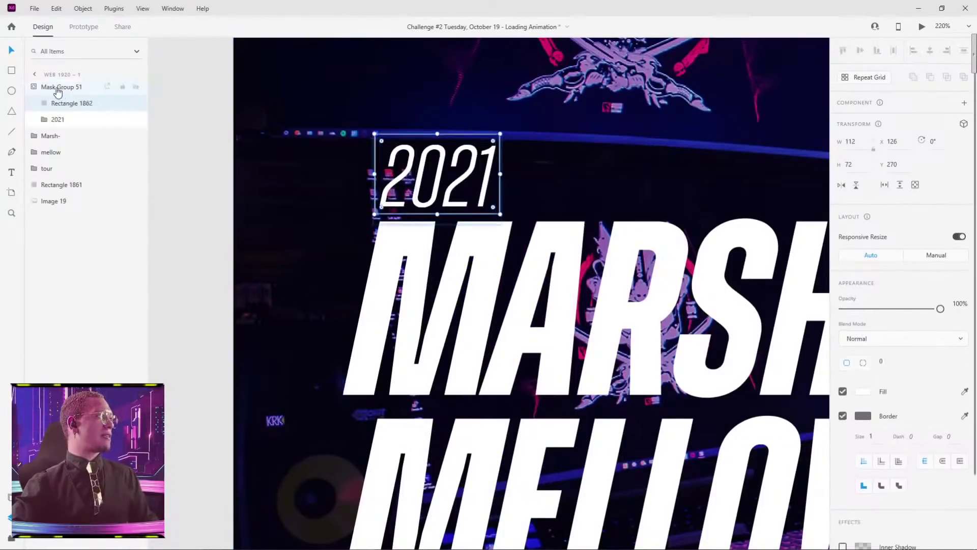
{"action": "double_click", "coordinate": [58, 89]}
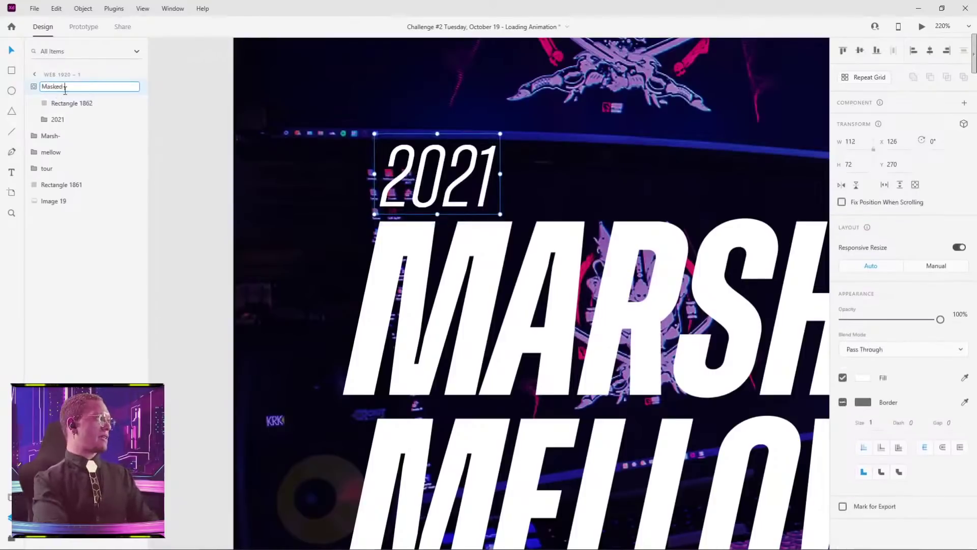
{"action": "type", "text": "Masked 2021"}
{"action": "key", "text": "Return"}
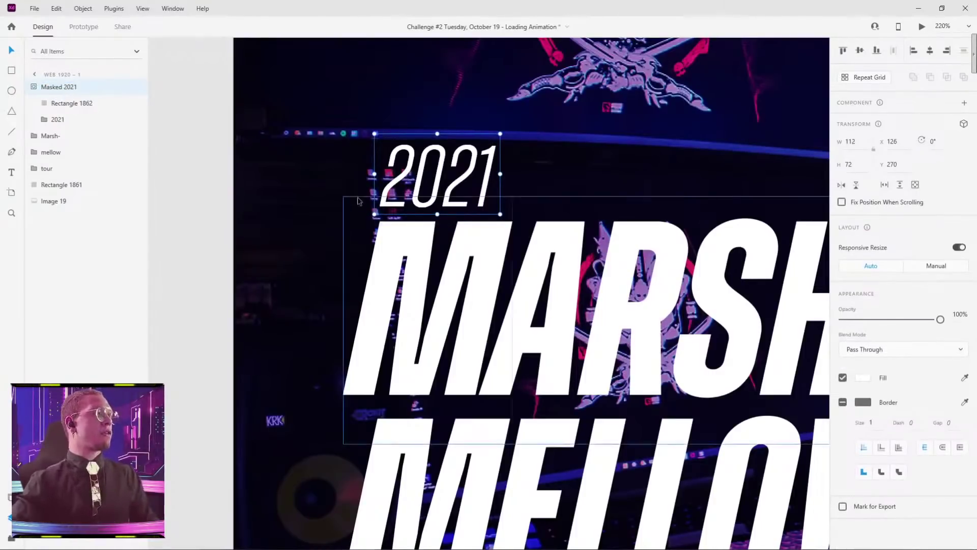
Step: Test the mask by moving the first digit of 2021 down below its edge, and undo the move
{"action": "left_click", "coordinate": [409, 163]}
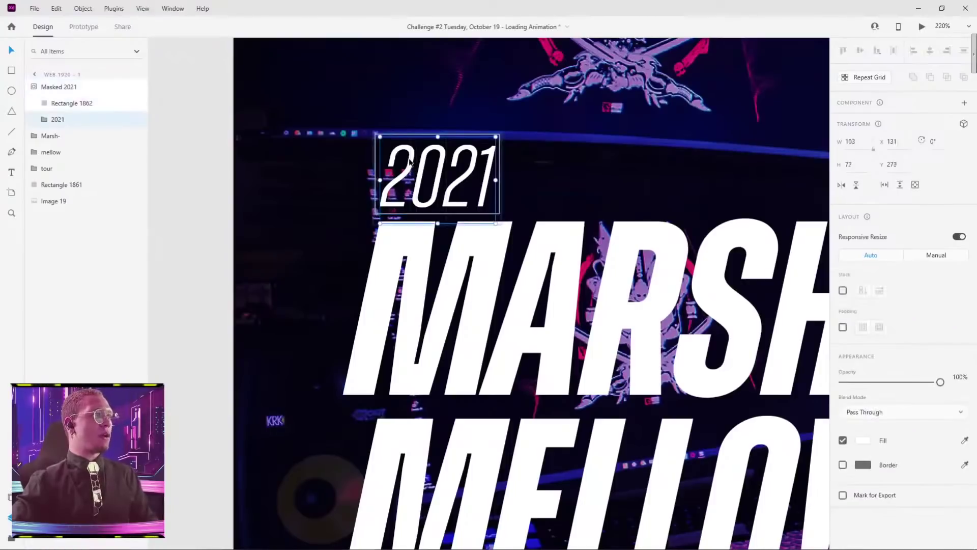
{"action": "double_click", "coordinate": [401, 153]}
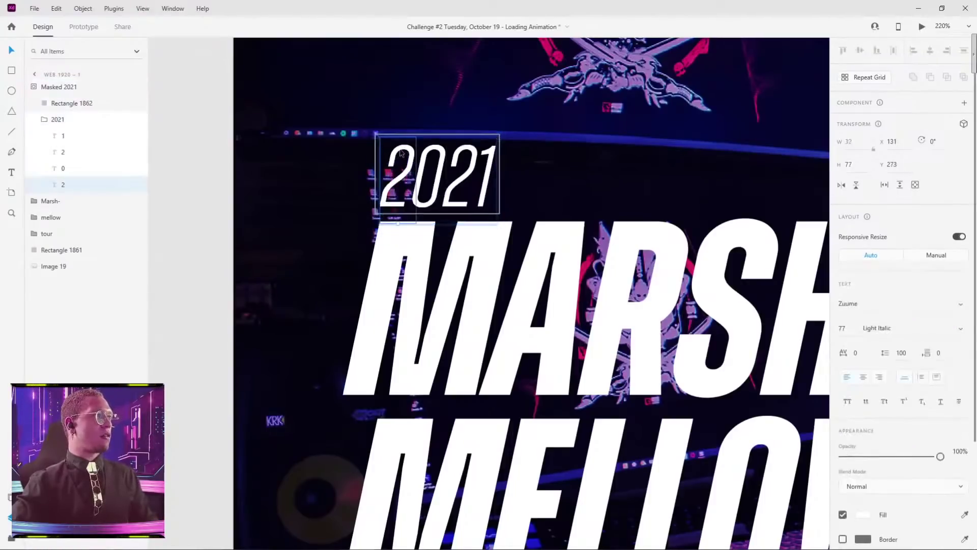
{"action": "left_click_drag", "start_coordinate": [401, 153], "coordinate": [395, 222]}
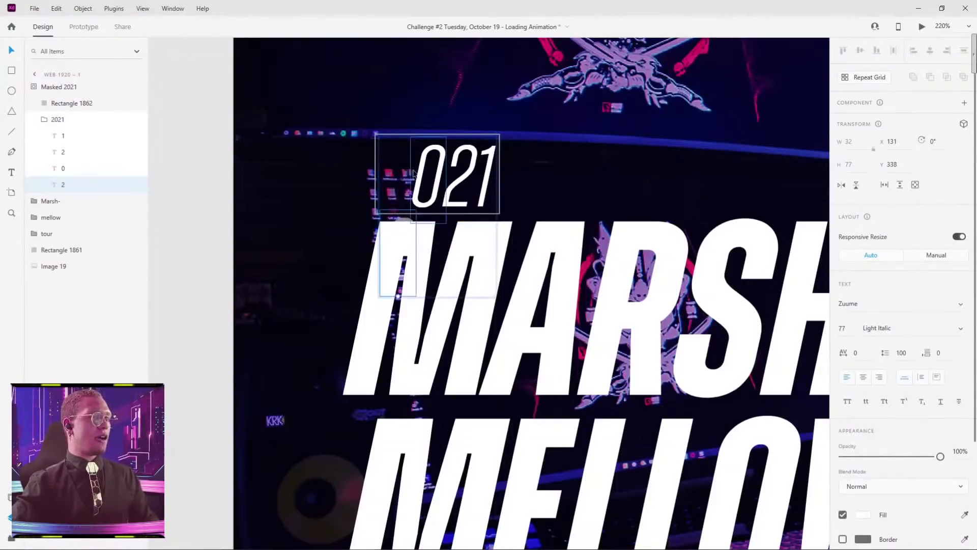
{"action": "key", "text": "ctrl+z"}
Step: Lower the opacity of the Marsh-, mellow and tour groups to 0%
{"action": "scroll", "coordinate": [439, 173], "scroll_direction": "down", "scroll_amount": 5}
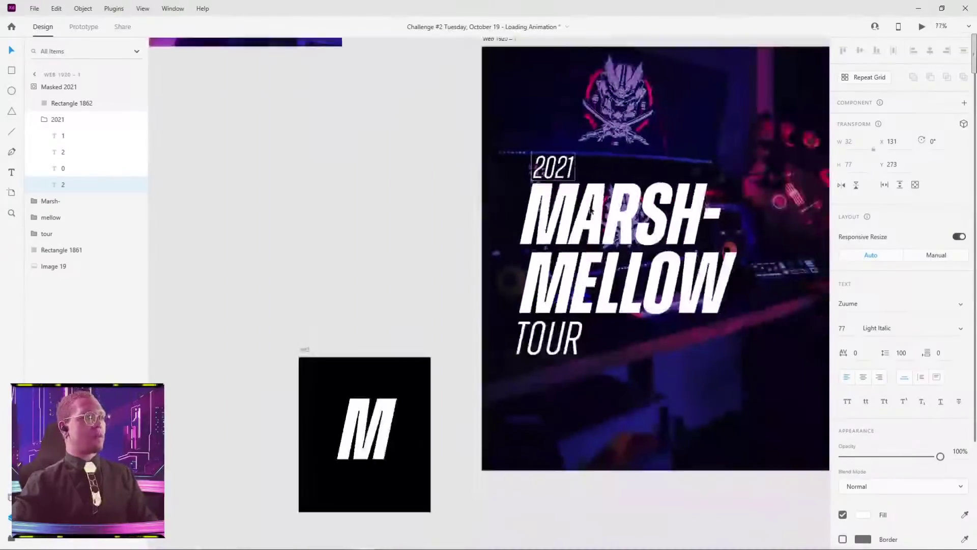
{"action": "left_click", "coordinate": [662, 224]}
{"action": "left_click", "coordinate": [668, 301], "text": "shift"}
{"action": "left_click", "coordinate": [569, 344], "text": "shift"}
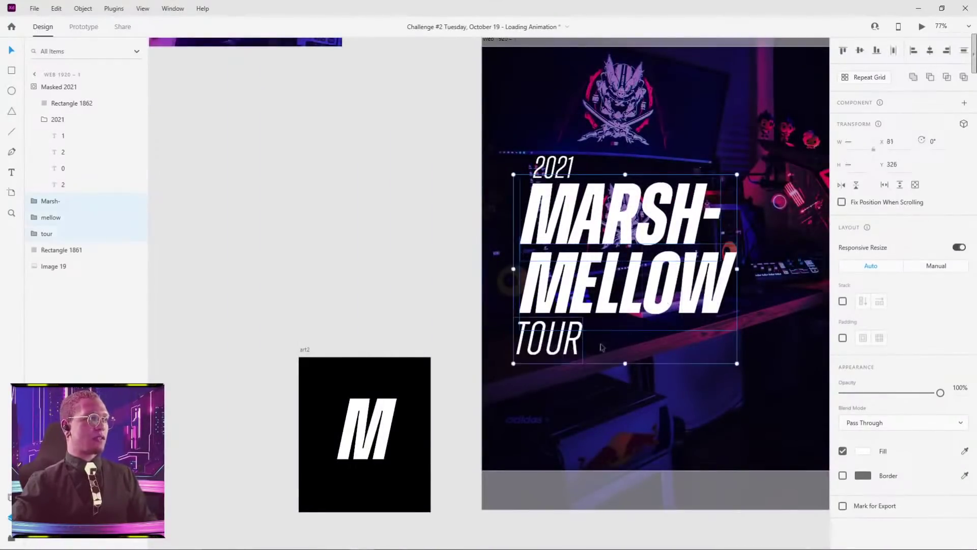
{"action": "left_click_drag", "start_coordinate": [925, 394], "coordinate": [839, 392]}
{"action": "left_click", "coordinate": [386, 196]}
{"action": "left_click_drag", "start_coordinate": [639, 169], "coordinate": [587, 163]}
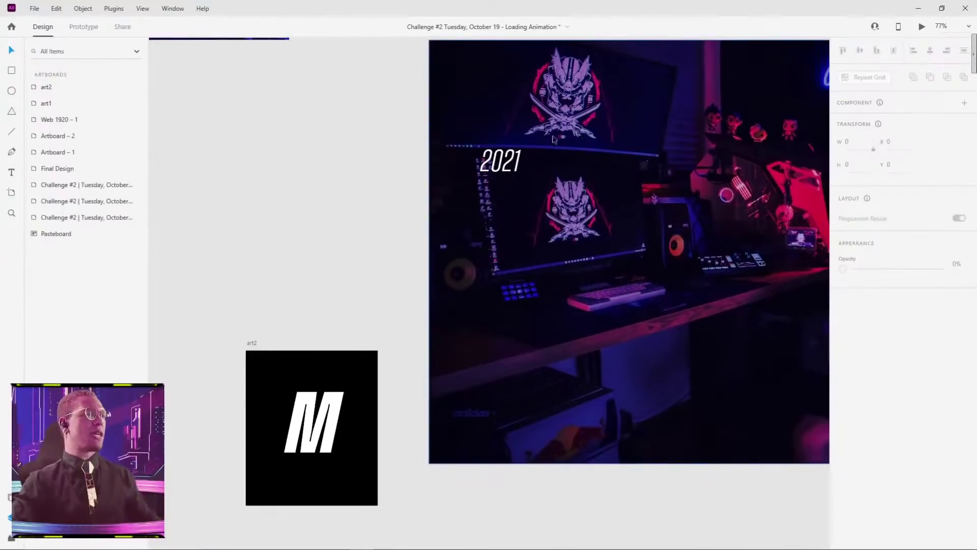
Step: Duplicate the Web 1920 – 1 artboard and place the copy directly to the right of the original
{"action": "scroll", "coordinate": [509, 155], "scroll_direction": "up", "scroll_amount": 5}
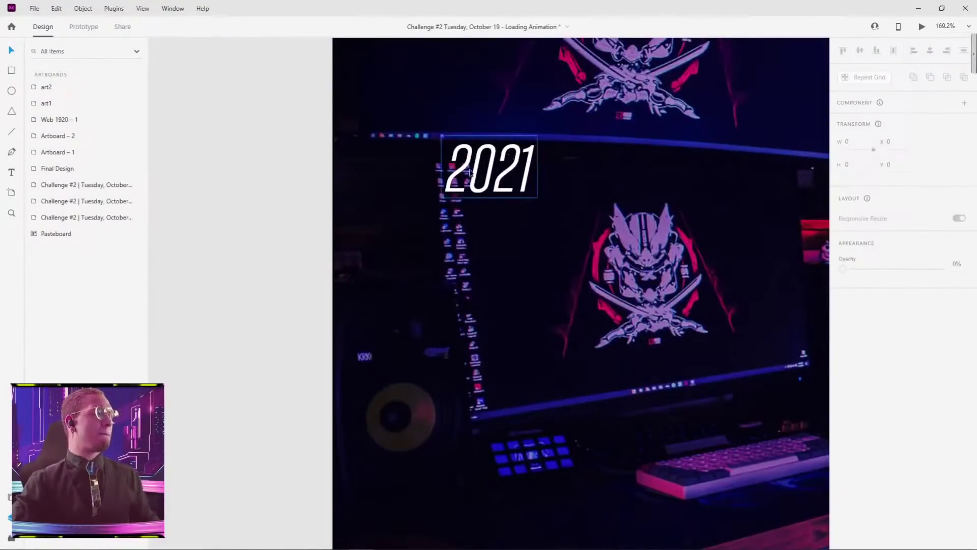
{"action": "scroll", "coordinate": [573, 155], "scroll_direction": "down", "scroll_amount": 10}
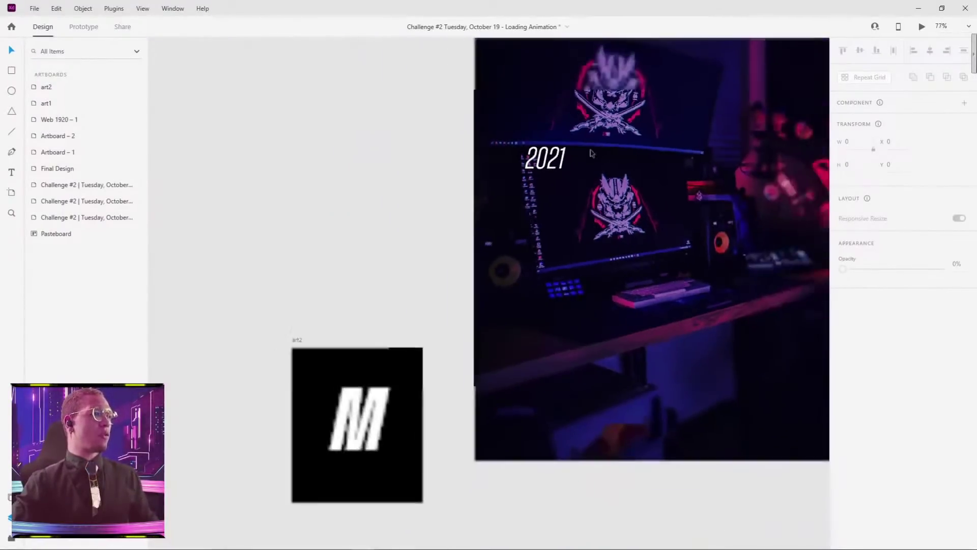
{"action": "scroll", "coordinate": [685, 164], "scroll_direction": "right", "scroll_amount": 5}
{"action": "scroll", "coordinate": [506, 170], "scroll_direction": "down", "scroll_amount": 3}
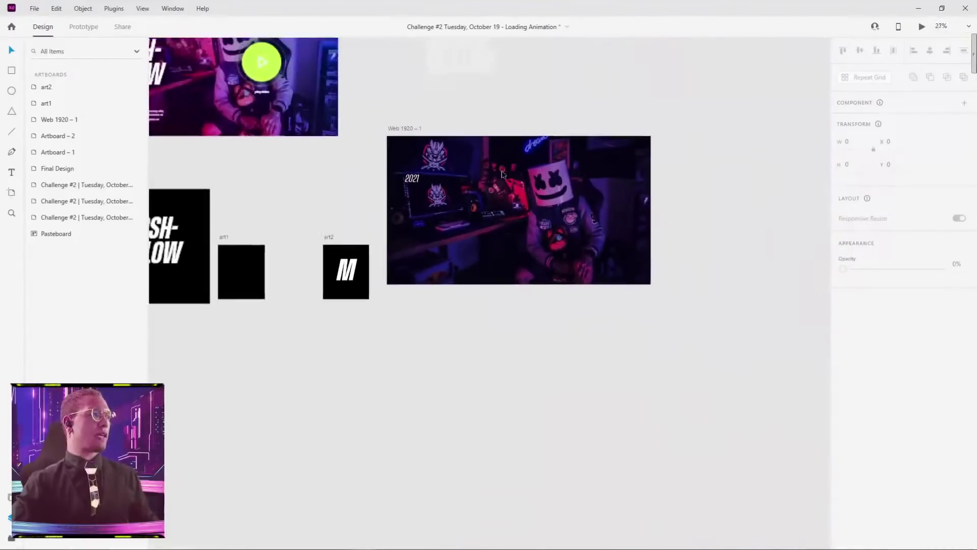
{"action": "left_click", "coordinate": [392, 128]}
{"action": "left_click_drag", "start_coordinate": [393, 128], "coordinate": [677, 109]}
{"action": "left_click", "coordinate": [671, 112]}
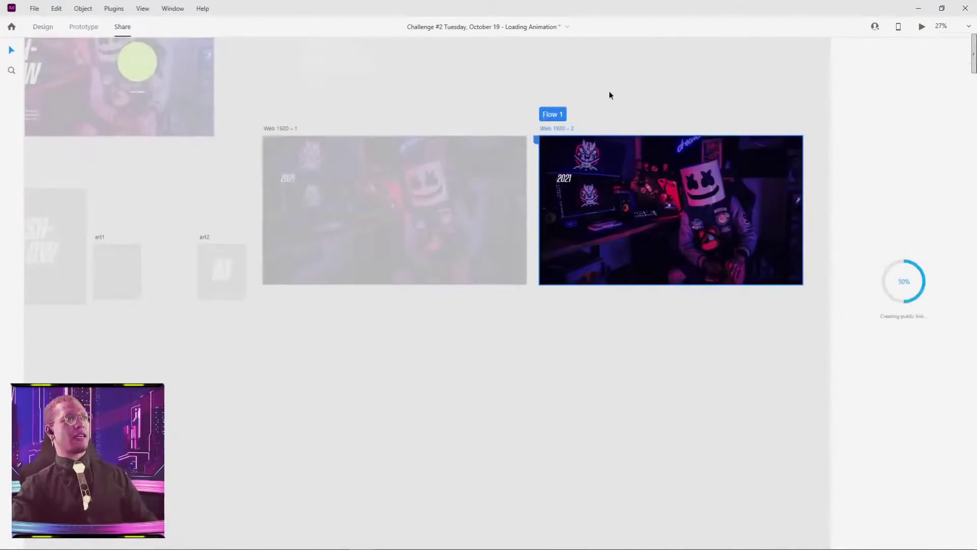
{"action": "left_click", "coordinate": [44, 32]}
{"action": "left_click", "coordinate": [698, 98]}
{"action": "left_click", "coordinate": [677, 121]}
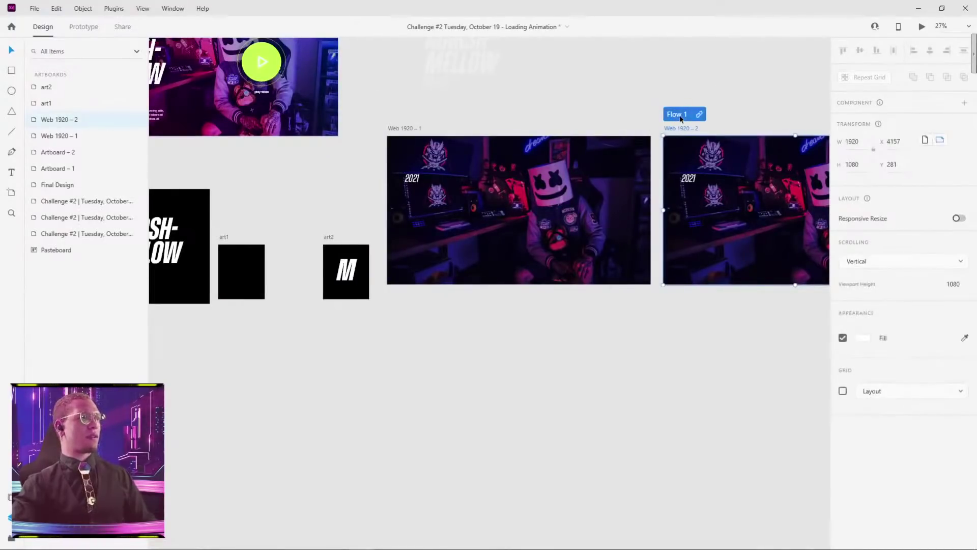
{"action": "double_click", "coordinate": [683, 115]}
{"action": "left_click", "coordinate": [83, 29]}
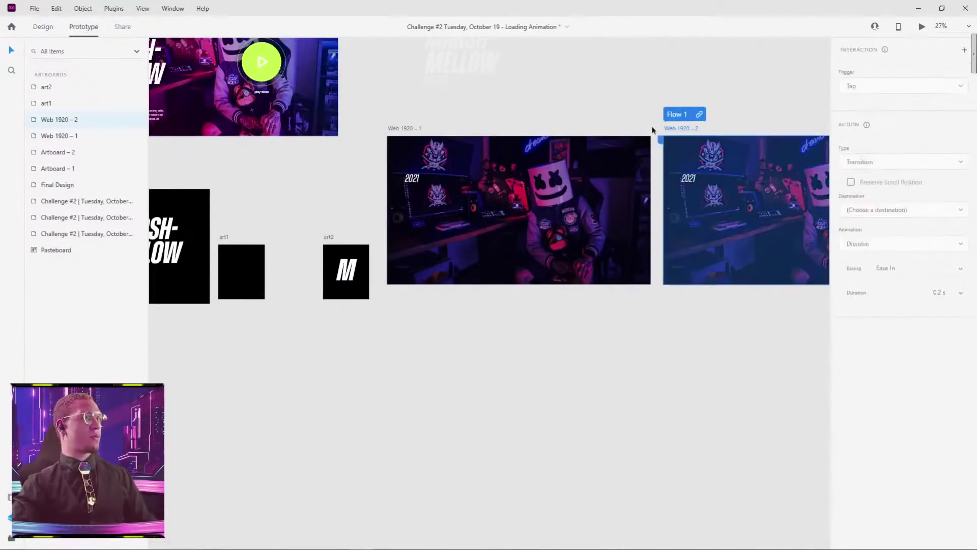
{"action": "left_click", "coordinate": [49, 30]}
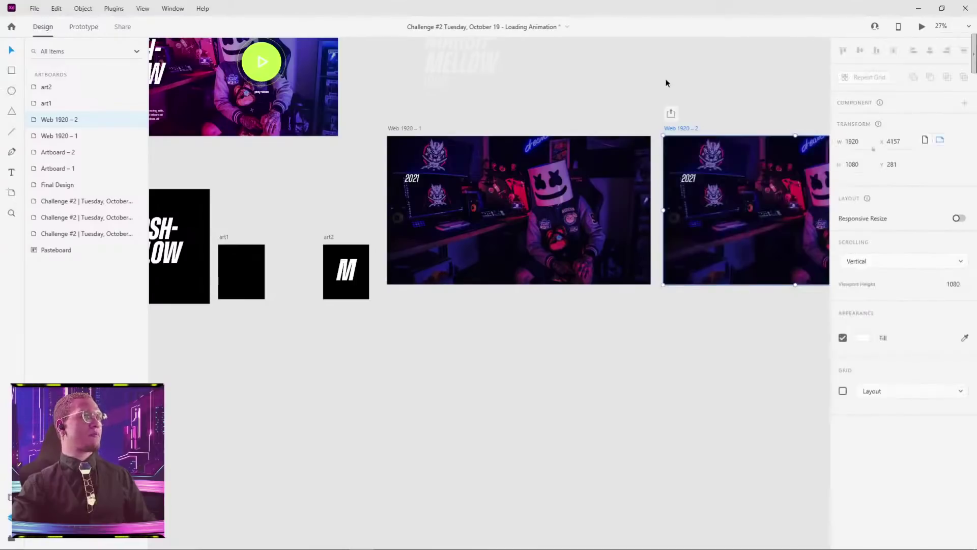
{"action": "left_click", "coordinate": [667, 82]}
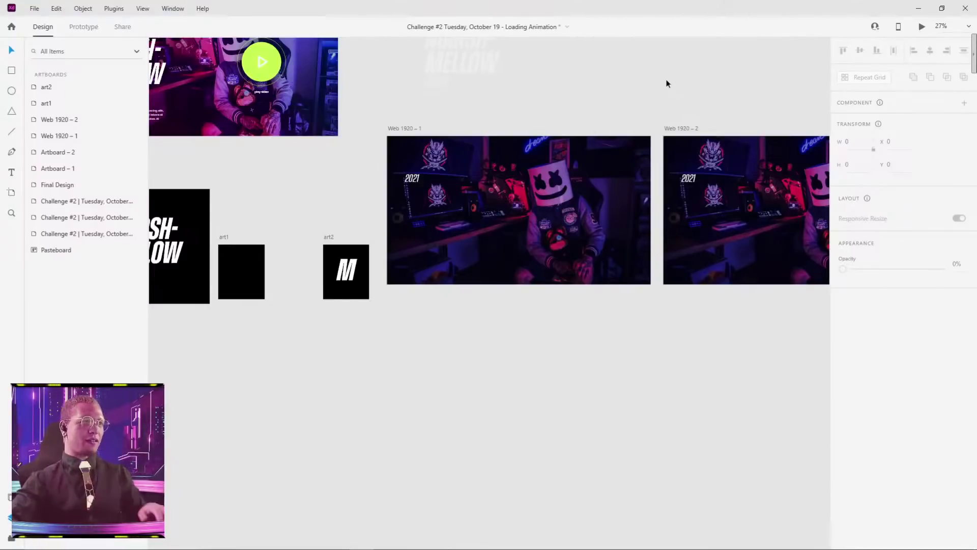
{"action": "scroll", "coordinate": [477, 197], "scroll_direction": "up", "scroll_amount": 5}
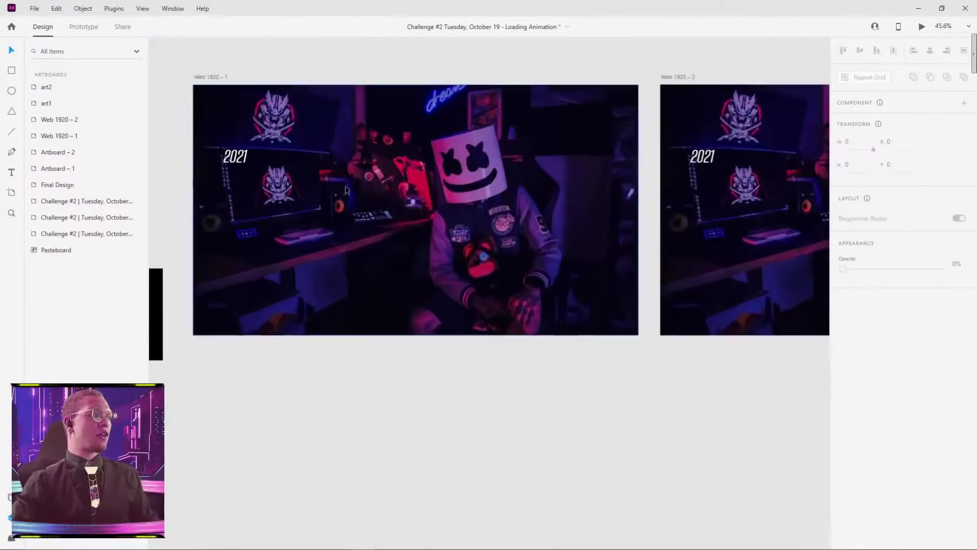
{"action": "scroll", "coordinate": [466, 170], "scroll_direction": "right", "scroll_amount": 5}
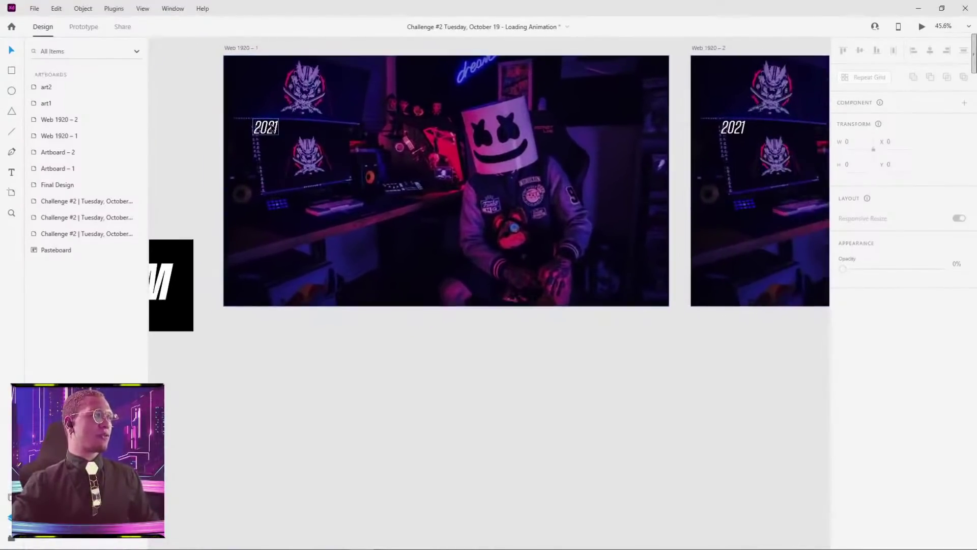
Step: Raise the opacity of the Marsh-, mellow and tour groups on the Web 1920 – 2 artboard to 100%
{"action": "scroll", "coordinate": [545, 151], "scroll_direction": "right", "scroll_amount": 5}
{"action": "left_click", "coordinate": [593, 224]}
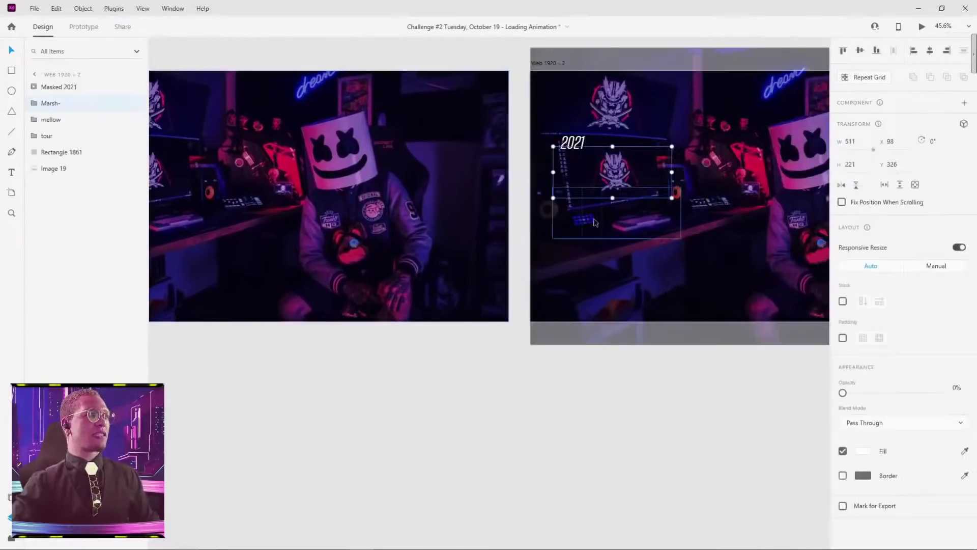
{"action": "left_click_drag", "start_coordinate": [843, 394], "coordinate": [946, 392]}
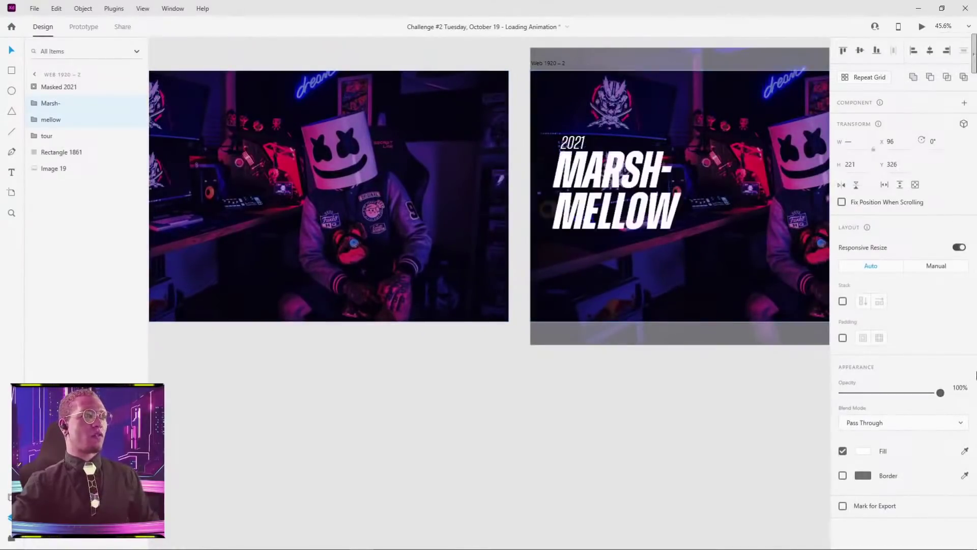
{"action": "left_click", "coordinate": [652, 438]}
{"action": "left_click", "coordinate": [573, 253]}
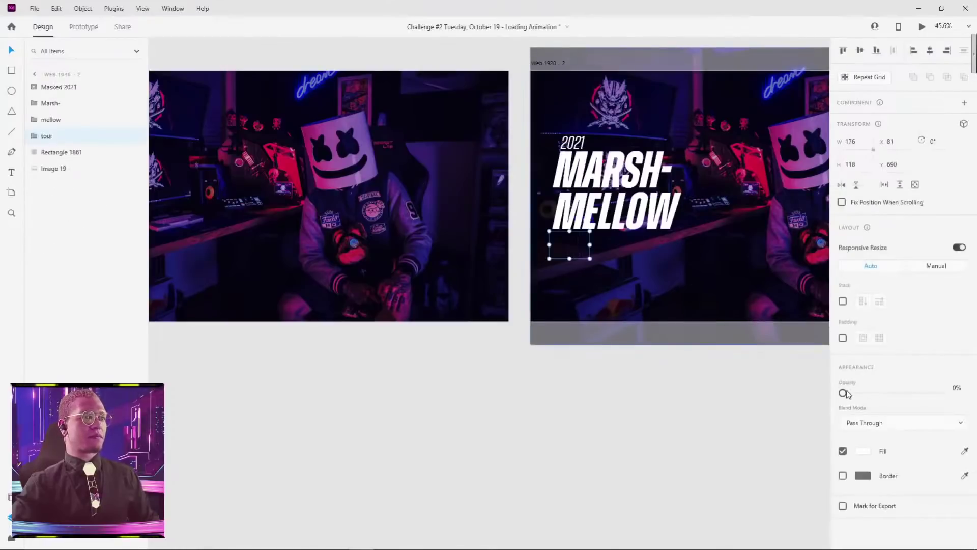
{"action": "left_click_drag", "start_coordinate": [844, 395], "coordinate": [946, 392]}
{"action": "left_click", "coordinate": [811, 377]}
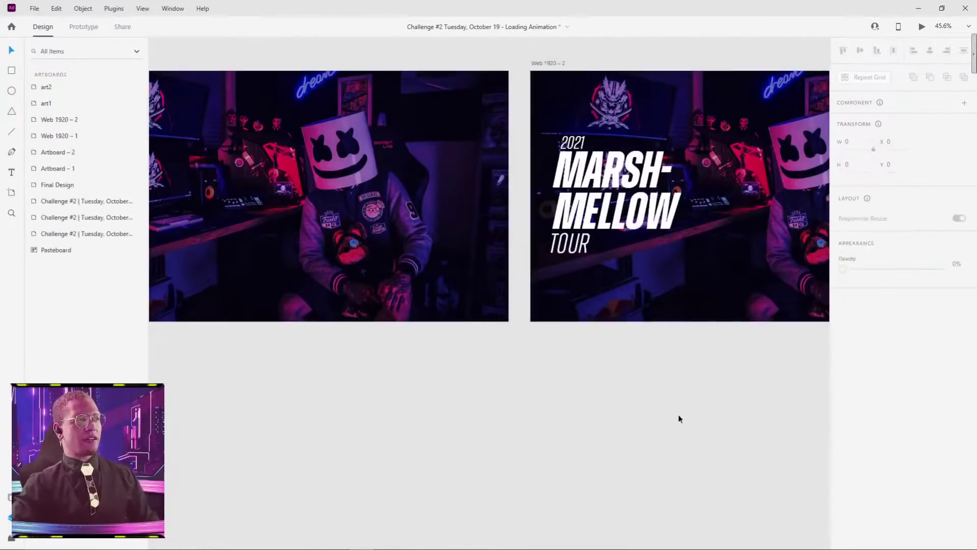
Step: Move the four digits of 2021 on Web 1920 – 1 down out of their mask, each one lower than the digit before it
{"action": "left_click_drag", "start_coordinate": [608, 402], "coordinate": [809, 410]}
{"action": "left_click_drag", "start_coordinate": [500, 395], "coordinate": [541, 395]}
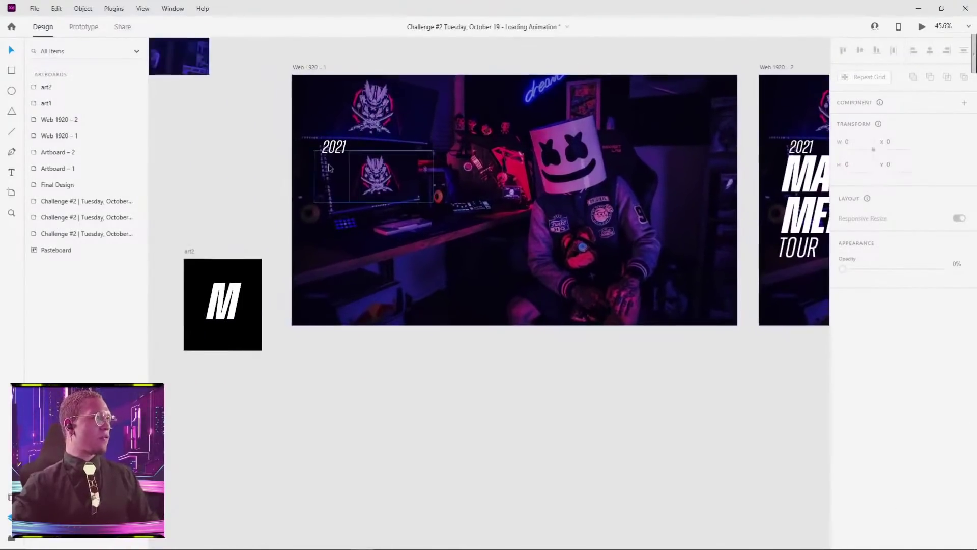
{"action": "scroll", "coordinate": [317, 155], "scroll_direction": "up", "scroll_amount": 5}
{"action": "double_click", "coordinate": [354, 139]}
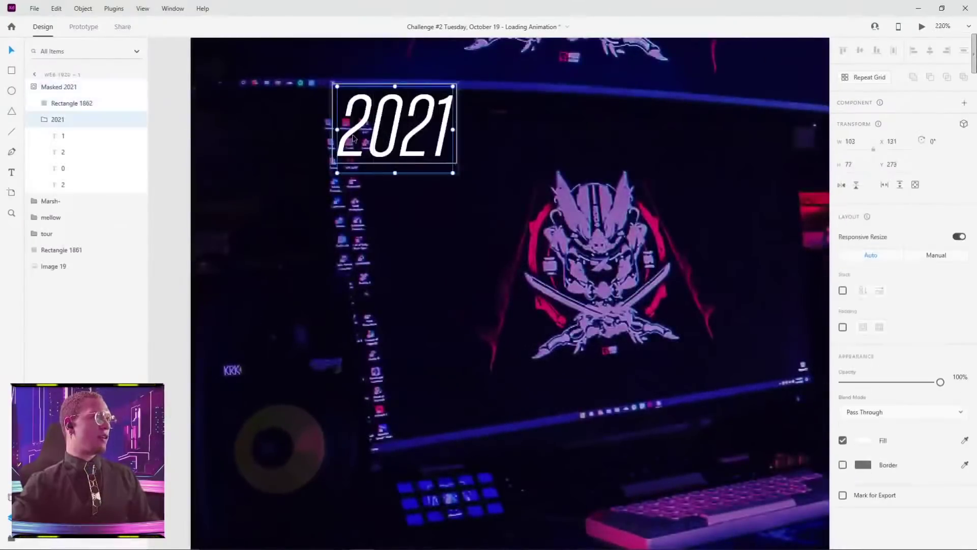
{"action": "double_click", "coordinate": [353, 131]}
{"action": "left_click_drag", "start_coordinate": [360, 125], "coordinate": [356, 198]}
{"action": "left_click_drag", "start_coordinate": [395, 129], "coordinate": [397, 270]}
{"action": "left_click_drag", "start_coordinate": [430, 134], "coordinate": [430, 344]}
{"action": "left_click_drag", "start_coordinate": [448, 129], "coordinate": [435, 408]}
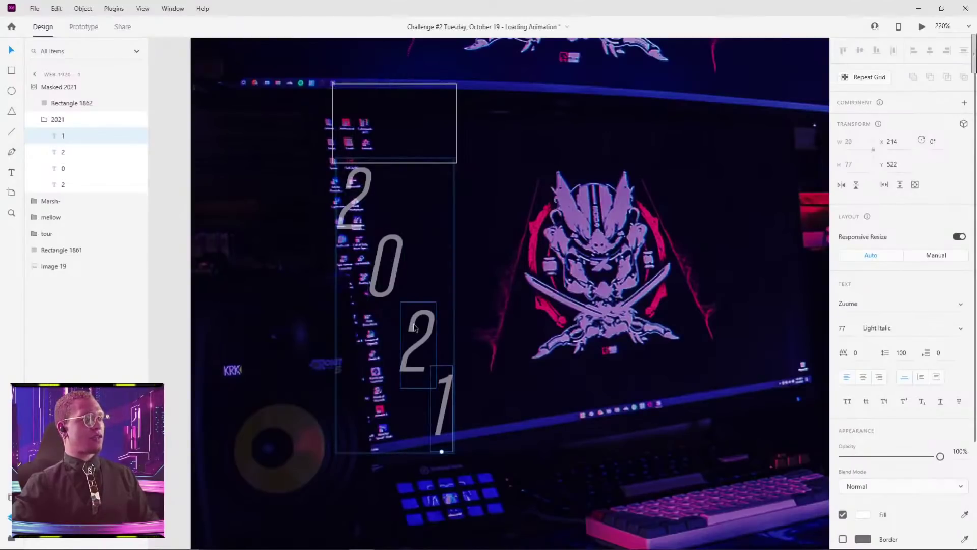
{"action": "scroll", "coordinate": [554, 234], "scroll_direction": "down", "scroll_amount": 5}
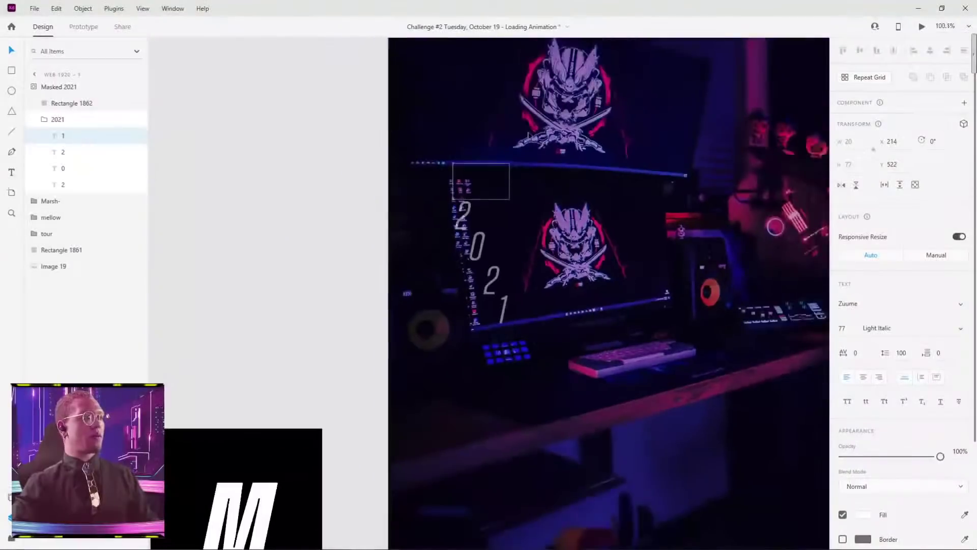
{"action": "left_click", "coordinate": [381, 165]}
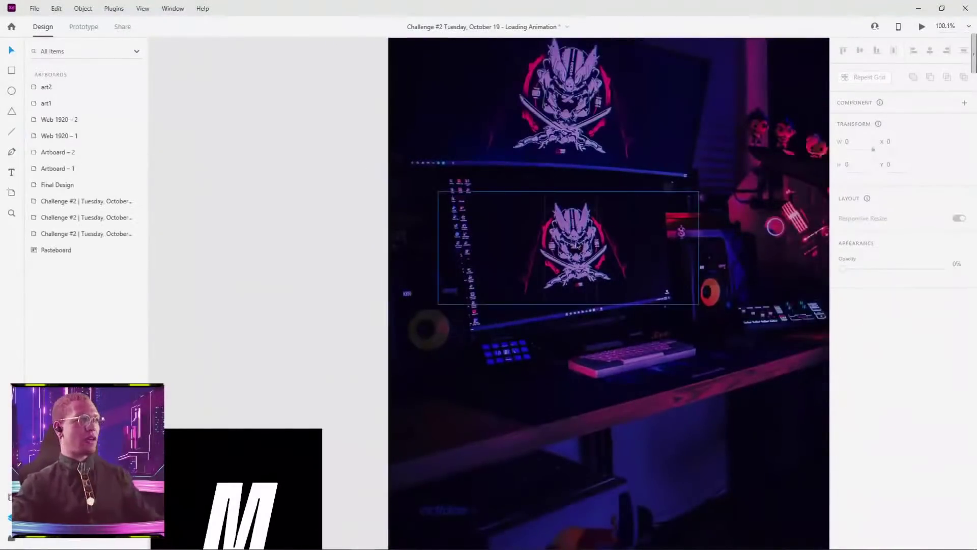
Step: Restore the opacity of the Marsh- group on the Web 1920 – 1 artboard to 100%
{"action": "left_click", "coordinate": [478, 229]}
{"action": "double_click", "coordinate": [478, 229]}
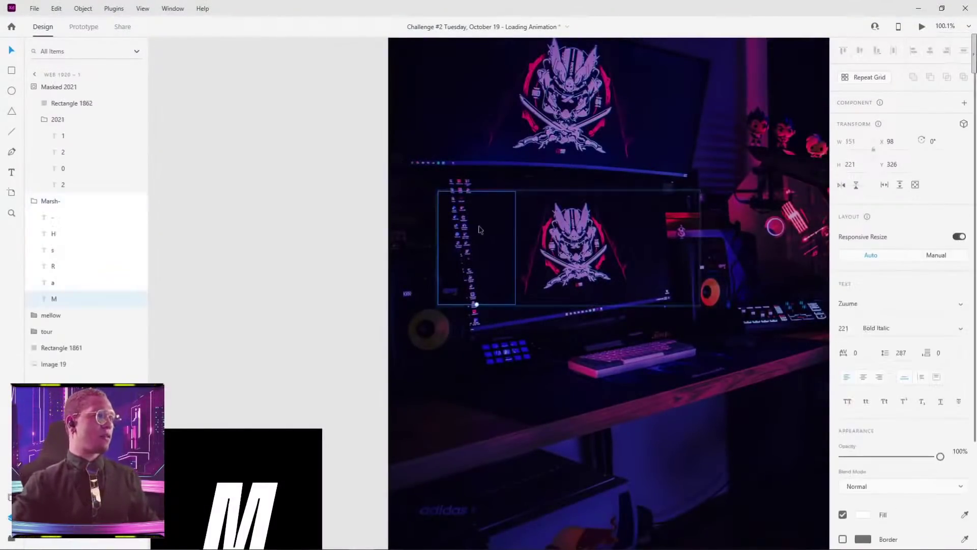
{"action": "double_click", "coordinate": [467, 261]}
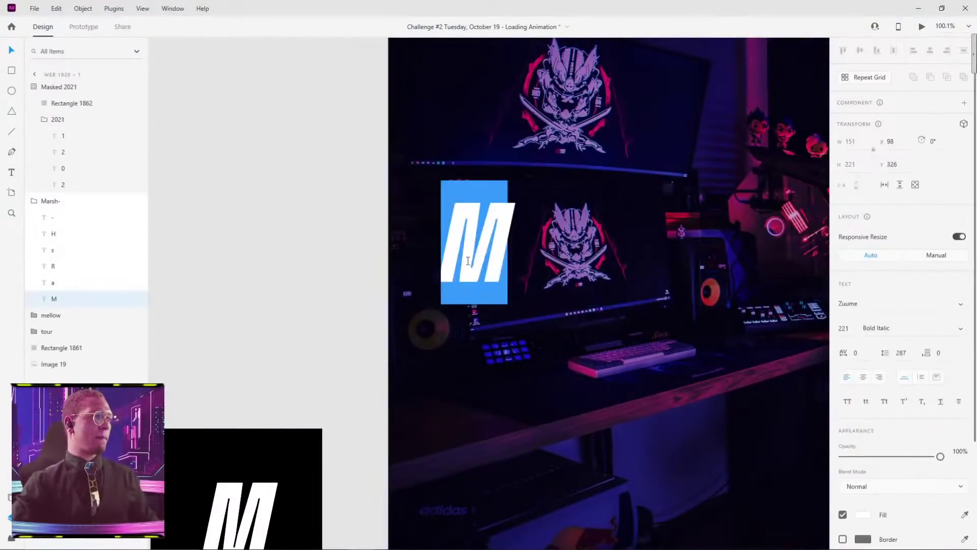
{"action": "key", "text": "Escape"}
{"action": "key", "text": "Escape"}
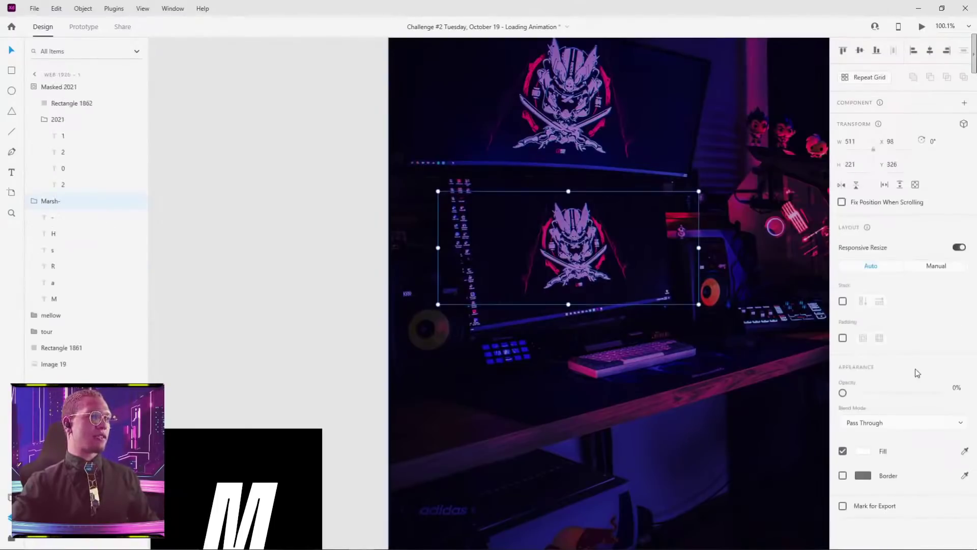
{"action": "left_click_drag", "start_coordinate": [842, 393], "coordinate": [946, 393]}
{"action": "left_click", "coordinate": [496, 305]}
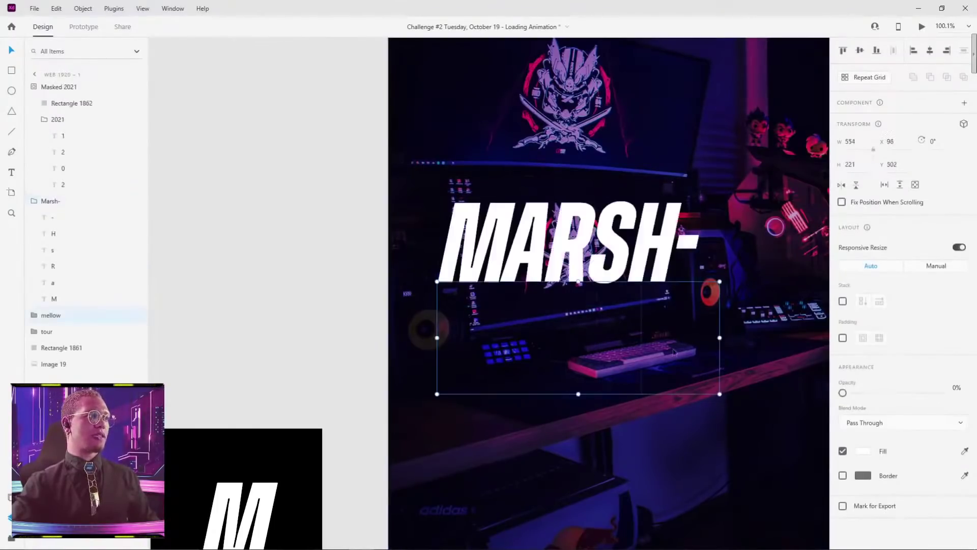
Step: Try moving the letter M of MARSH- straight down, and undo the move
{"action": "double_click", "coordinate": [493, 252]}
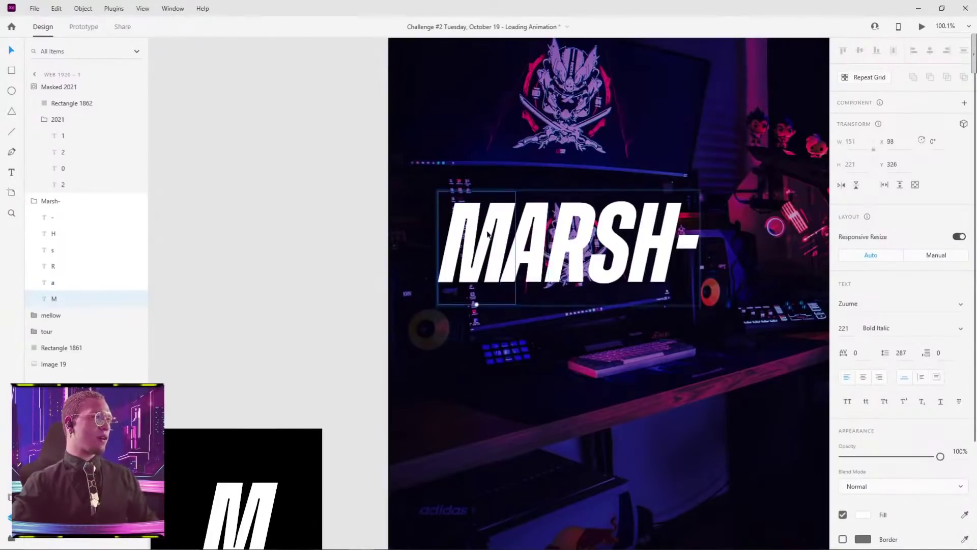
{"action": "left_click_drag", "start_coordinate": [490, 232], "coordinate": [488, 300]}
{"action": "key", "text": "ctrl+z"}
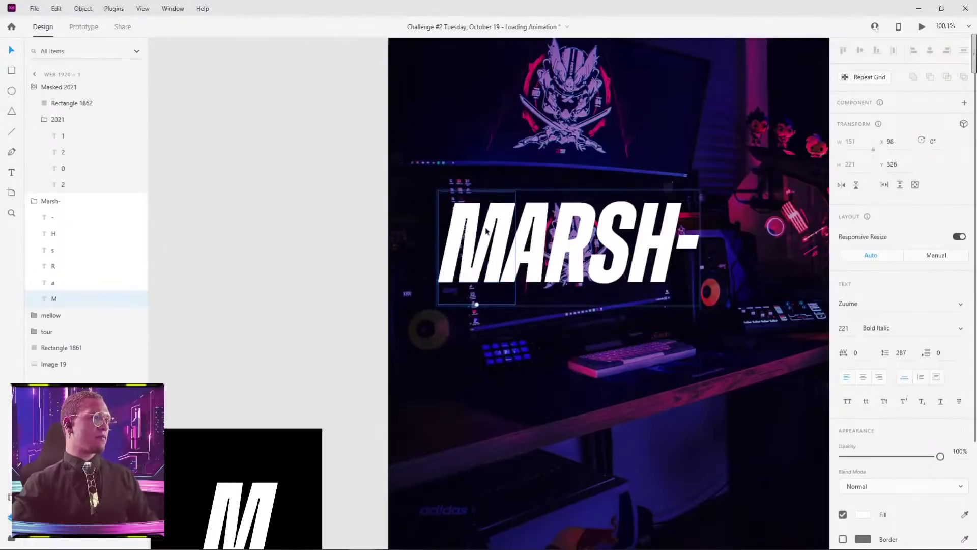
{"action": "left_click_drag", "start_coordinate": [487, 227], "coordinate": [487, 291]}
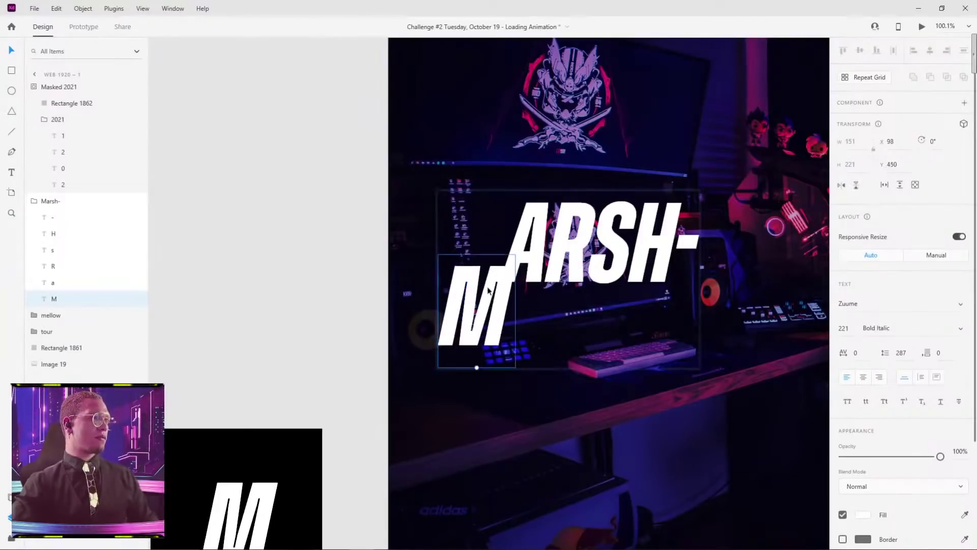
{"action": "key", "text": "ctrl+z"}
{"action": "left_click", "coordinate": [349, 216]}
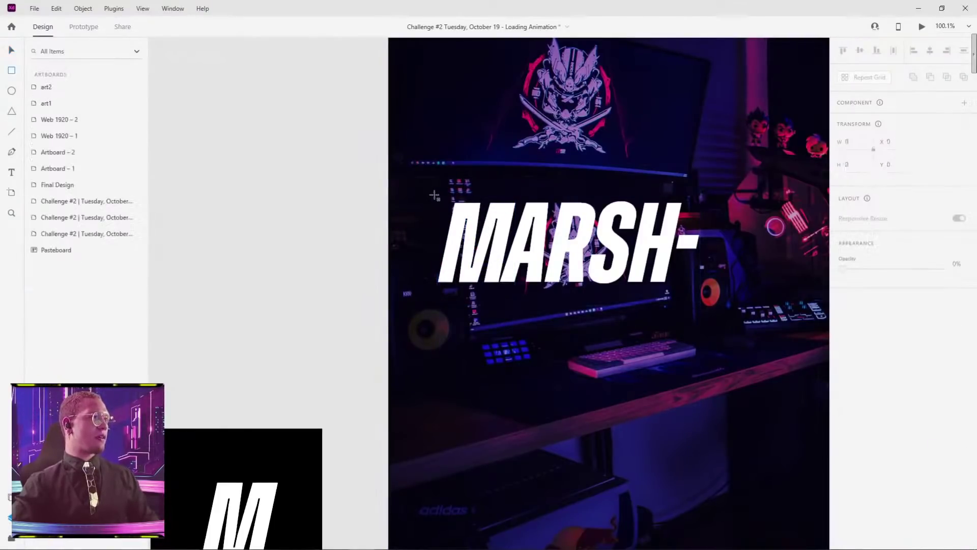
Step: Draw a rectangle about 551 by 175 covering the word MARSH- on the Web 1920 – 1 artboard
{"action": "scroll", "coordinate": [452, 206], "scroll_direction": "down", "scroll_amount": 6}
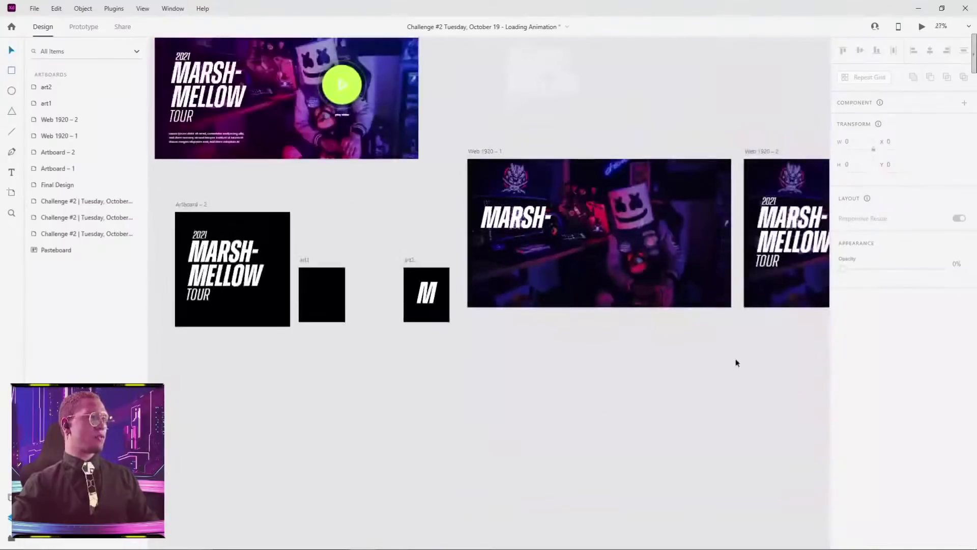
{"action": "scroll", "coordinate": [735, 359], "scroll_direction": "right", "scroll_amount": 5}
{"action": "left_click", "coordinate": [587, 246]}
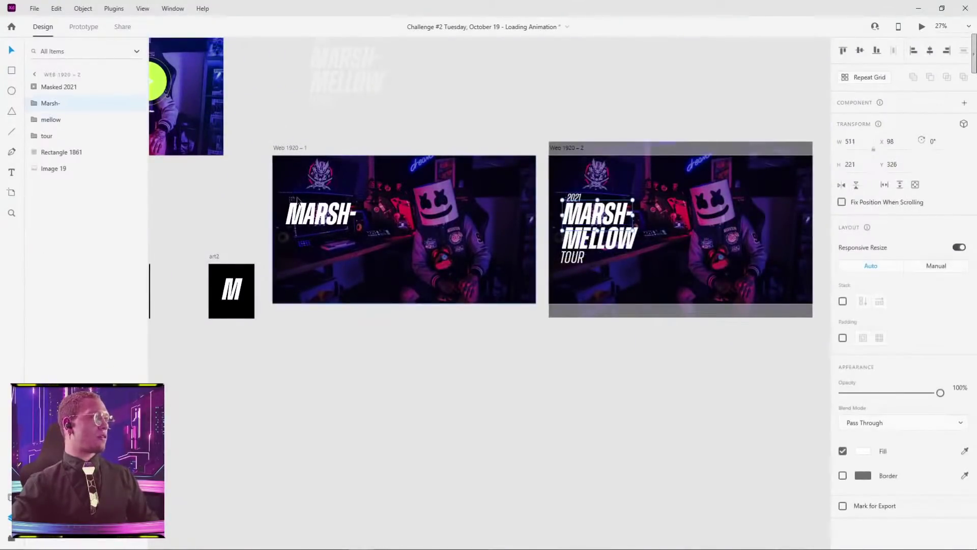
{"action": "left_click", "coordinate": [297, 201]}
{"action": "left_click", "coordinate": [303, 212]}
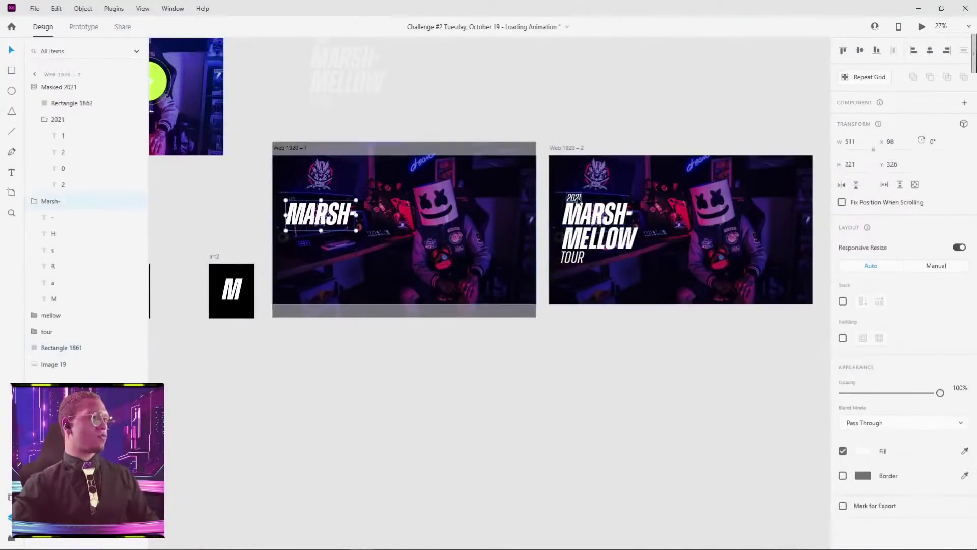
{"action": "left_click", "coordinate": [576, 199]}
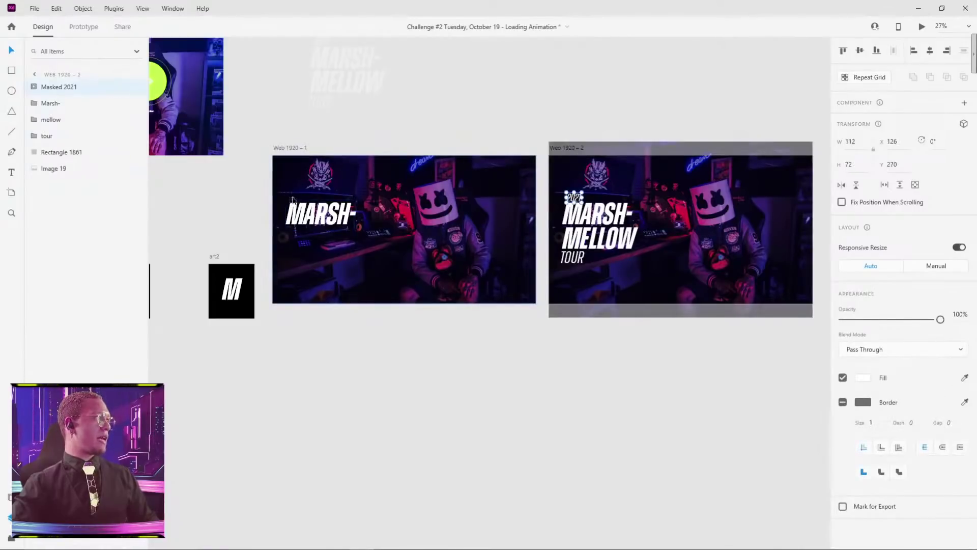
{"action": "scroll", "coordinate": [250, 219], "scroll_direction": "up", "scroll_amount": 5}
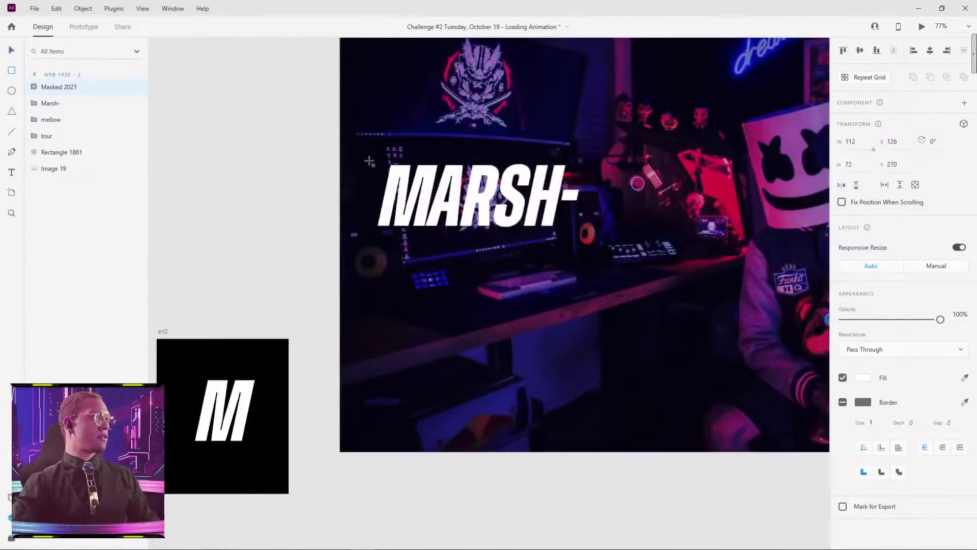
{"action": "mouse_move", "coordinate": [370, 162]}
{"action": "left_mouse_down"}
{"action": "mouse_move", "coordinate": [578, 218]}
{"action": "mouse_move", "coordinate": [588, 231]}
{"action": "left_mouse_up"}
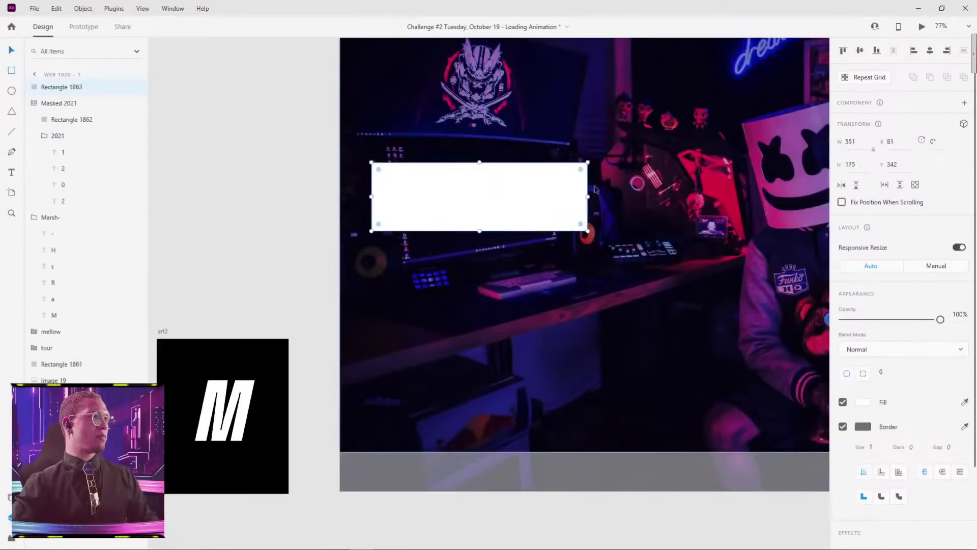
Step: Mask the Marsh- group with the new rectangle and open the mask group to check its letters
{"action": "left_click", "coordinate": [34, 104]}
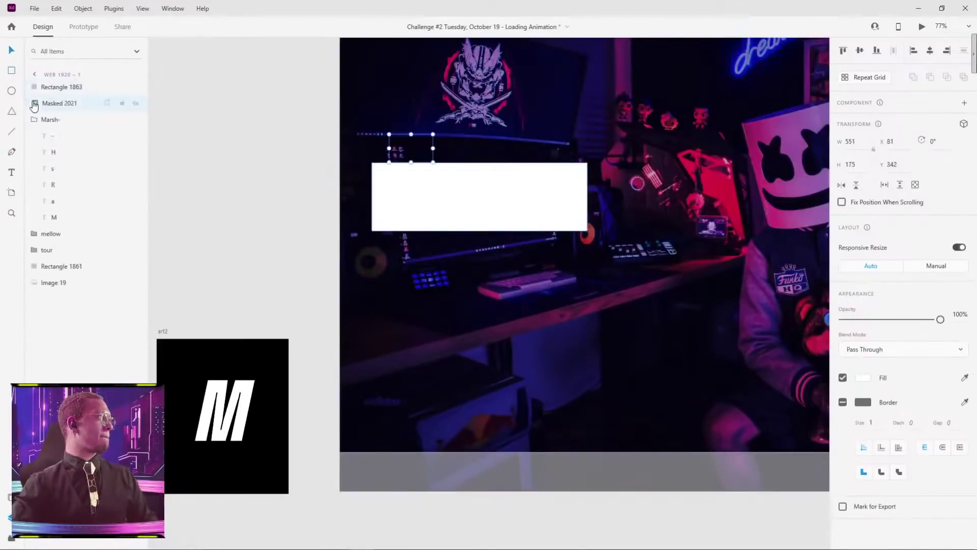
{"action": "left_click", "coordinate": [60, 90]}
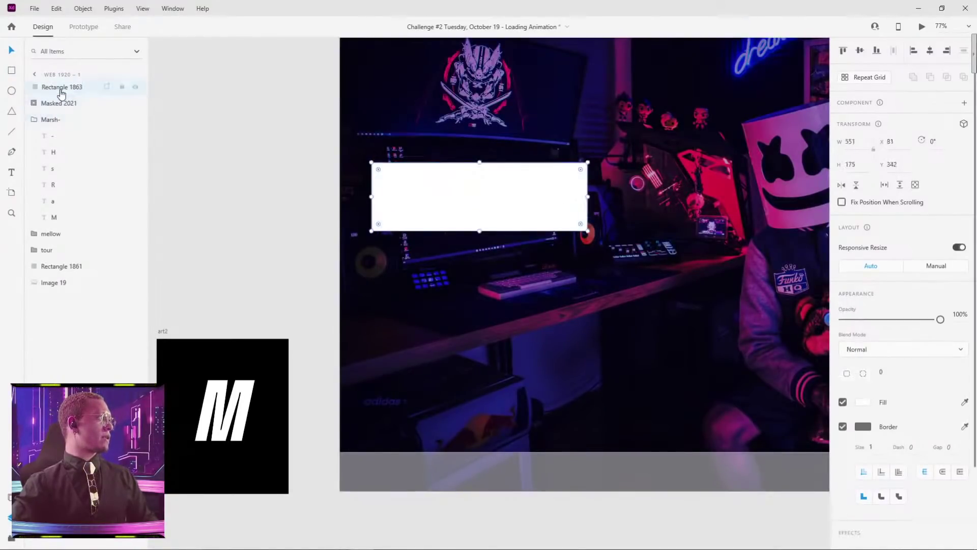
{"action": "left_click", "coordinate": [52, 122], "text": "ctrl"}
{"action": "right_click", "coordinate": [52, 122]}
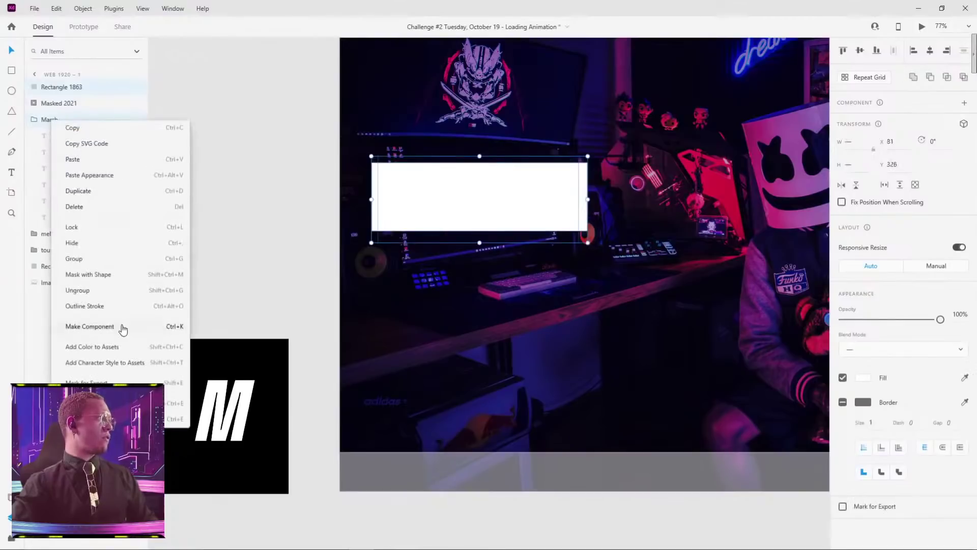
{"action": "left_click", "coordinate": [83, 277]}
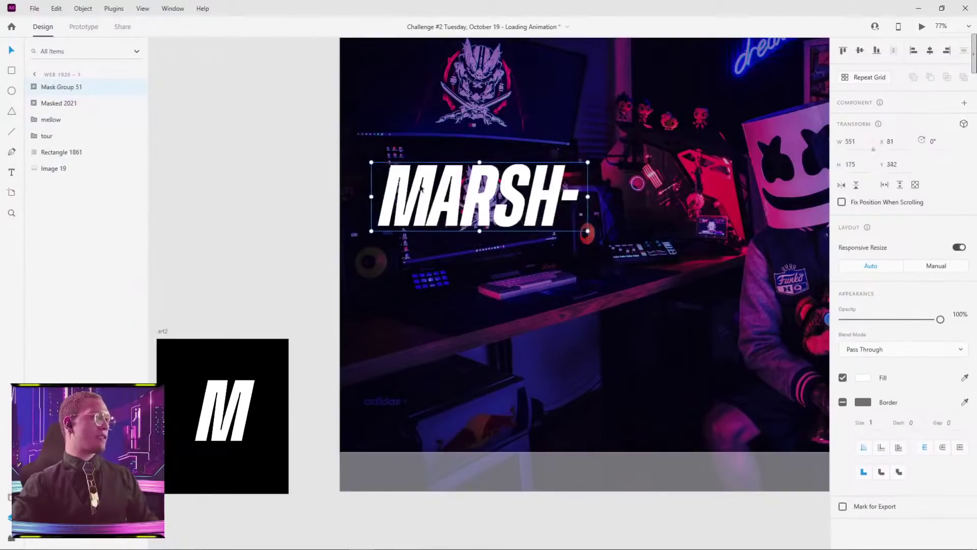
{"action": "left_click", "coordinate": [297, 209]}
{"action": "double_click", "coordinate": [425, 187]}
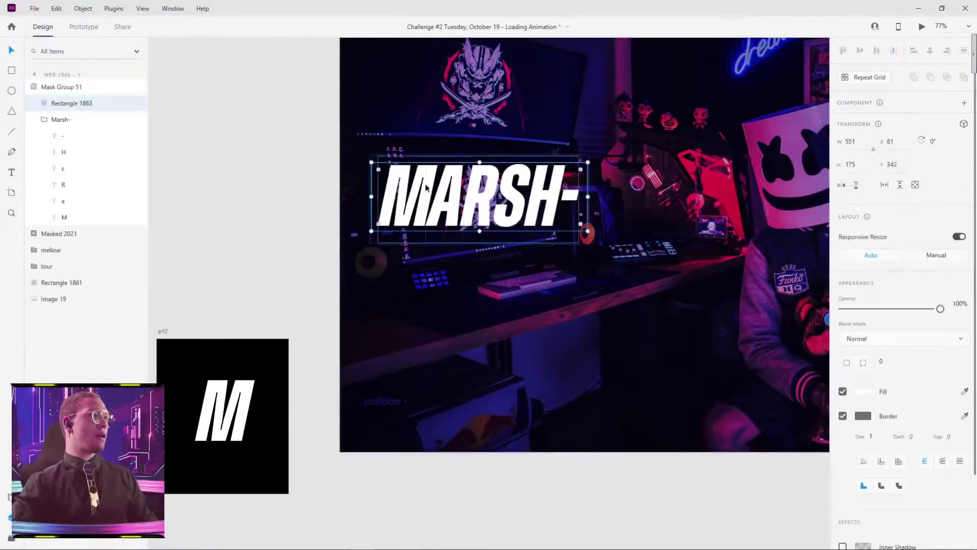
{"action": "scroll", "coordinate": [613, 198], "scroll_direction": "down", "scroll_amount": 1}
{"action": "scroll", "coordinate": [613, 198], "scroll_direction": "down", "scroll_amount": 3}
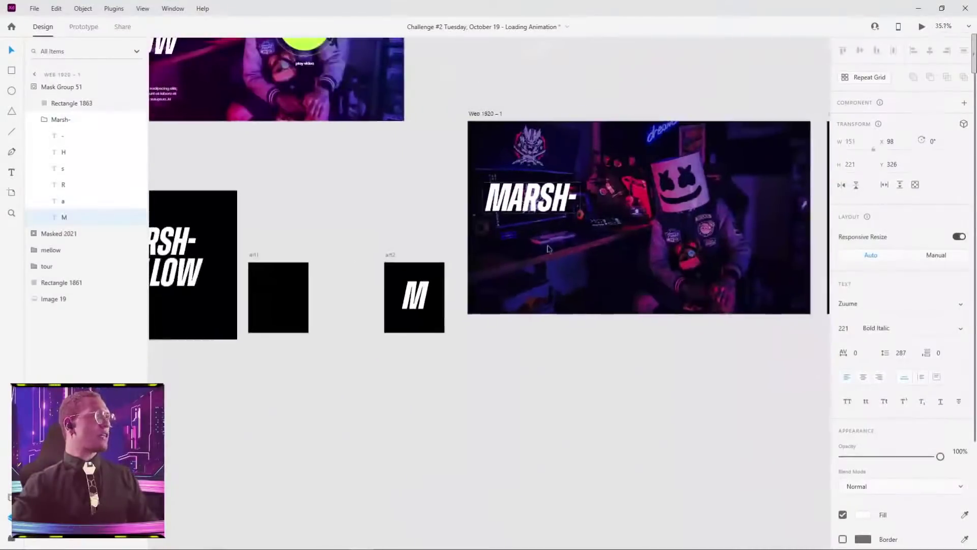
Step: Rename the mask group around MARSH- as Masked Marsh
{"action": "left_click", "coordinate": [566, 206]}
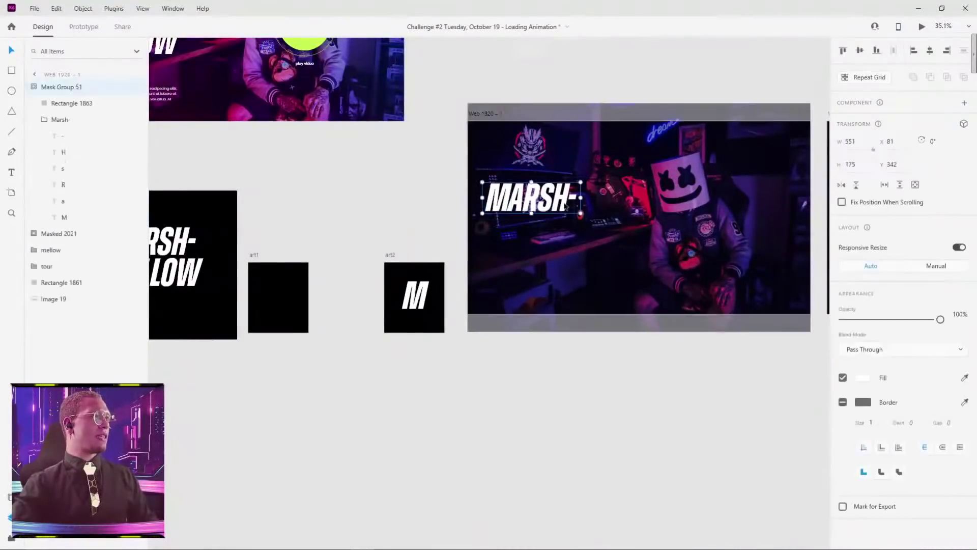
{"action": "left_click", "coordinate": [35, 90]}
{"action": "double_click", "coordinate": [119, 88]}
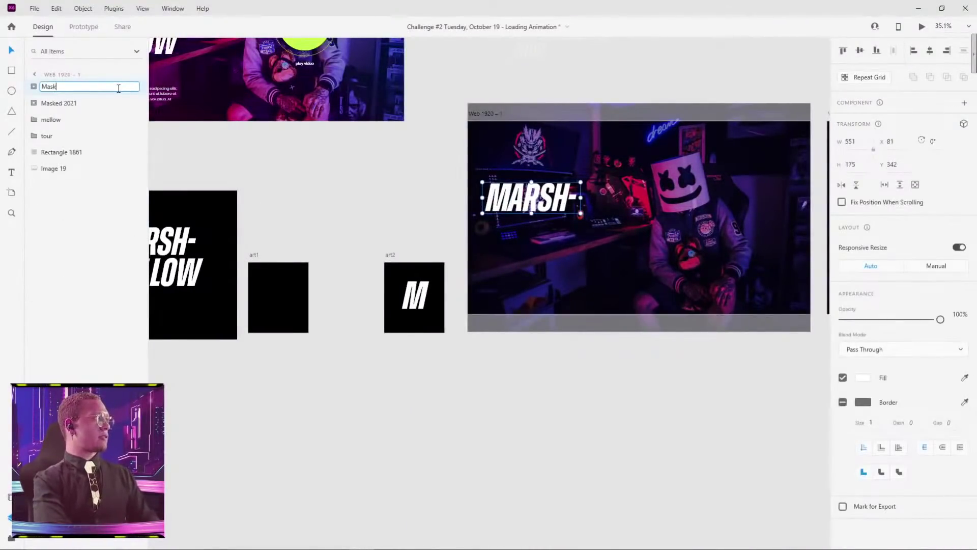
{"action": "type", "text": "Masked Marsh"}
{"action": "key", "text": "Return"}
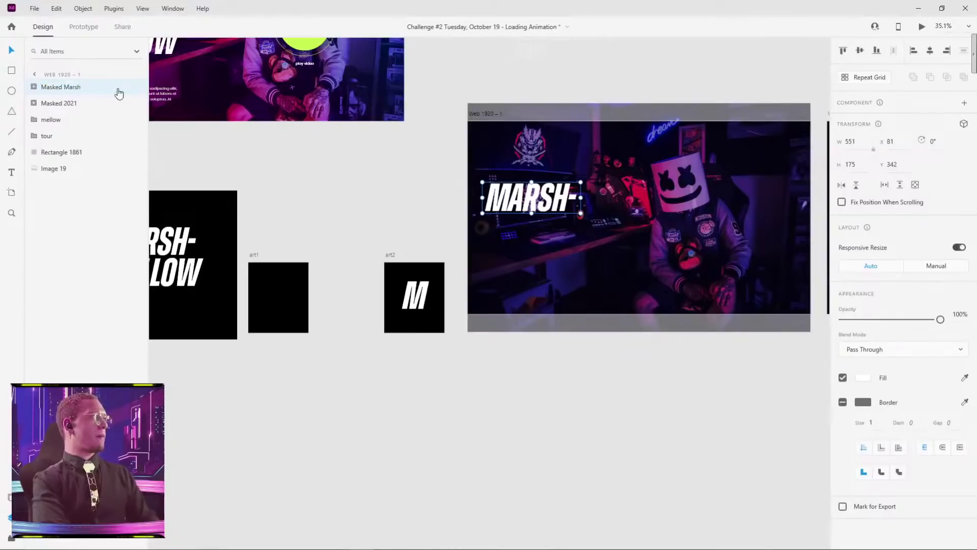
Step: Replace the unmasked Marsh- group on the Web 1920 – 2 artboard with a copy of Masked Marsh
{"action": "scroll", "coordinate": [549, 273], "scroll_direction": "right", "scroll_amount": 10}
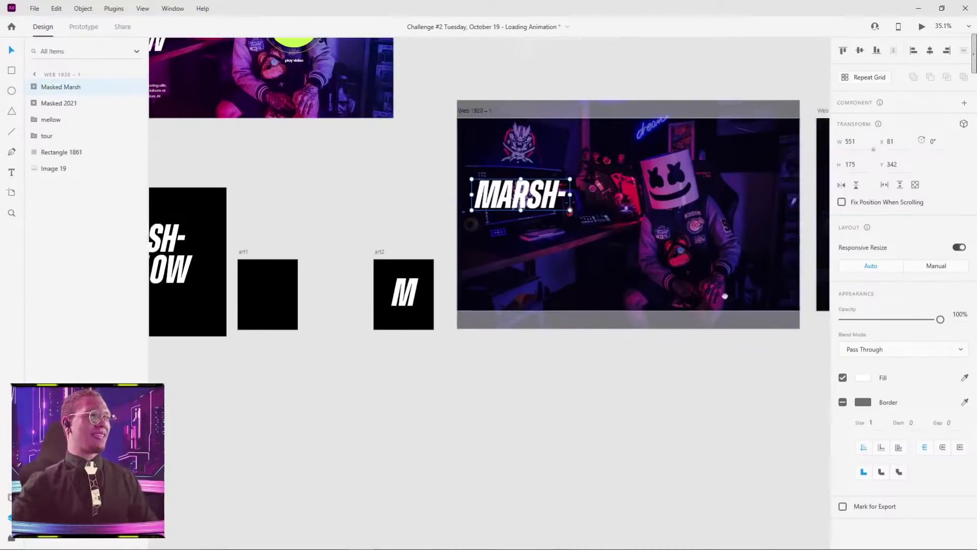
{"action": "scroll", "coordinate": [549, 274], "scroll_direction": "up", "scroll_amount": 2}
{"action": "left_click", "coordinate": [549, 251]}
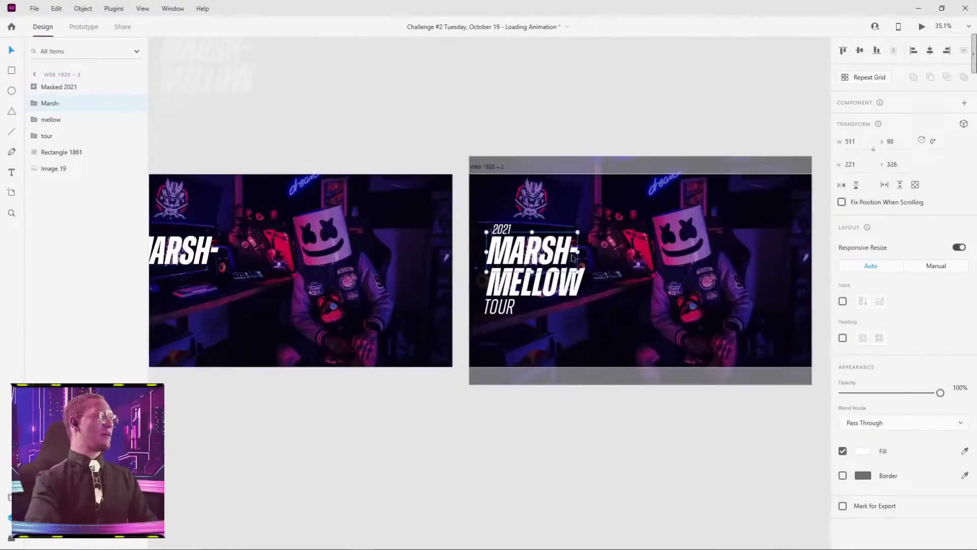
{"action": "key", "text": "Delete"}
{"action": "key", "text": "ctrl+v"}
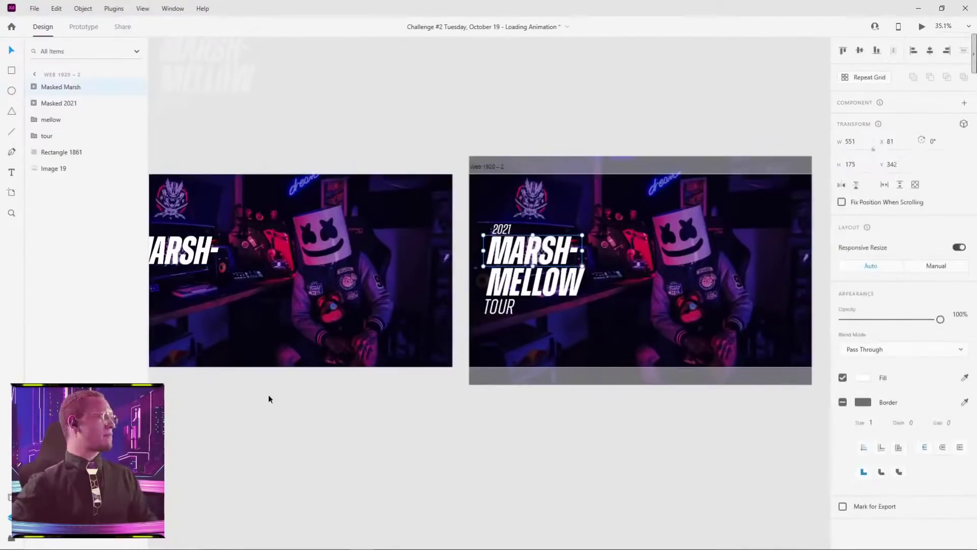
Step: Move the letters M, A and R of Masked Marsh on the Web 1920 – 1 artboard straight down below the mask, each lower than the previous
{"action": "scroll", "coordinate": [406, 500], "scroll_direction": "left", "scroll_amount": 8}
{"action": "scroll", "coordinate": [333, 257], "scroll_direction": "up", "scroll_amount": 1}
{"action": "scroll", "coordinate": [331, 253], "scroll_direction": "up", "scroll_amount": 5}
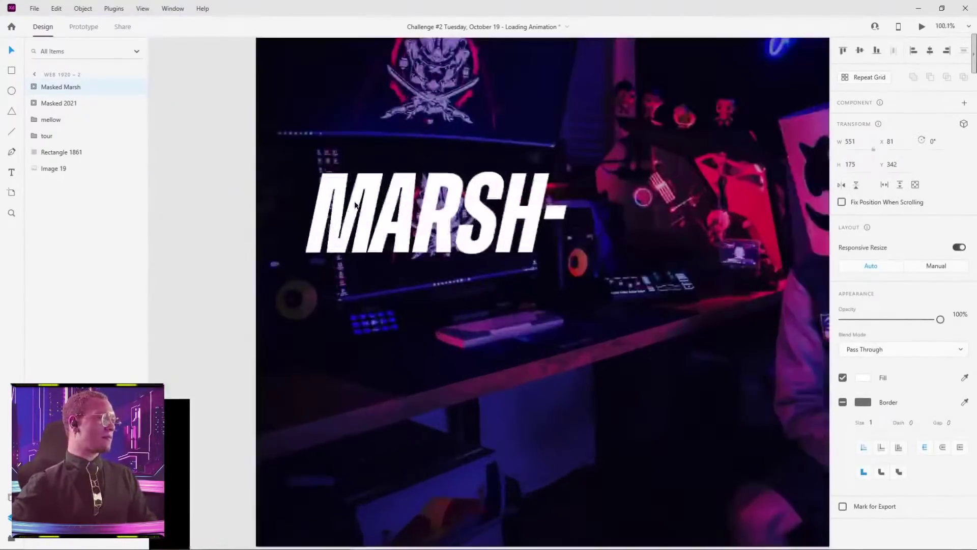
{"action": "double_click", "coordinate": [359, 207]}
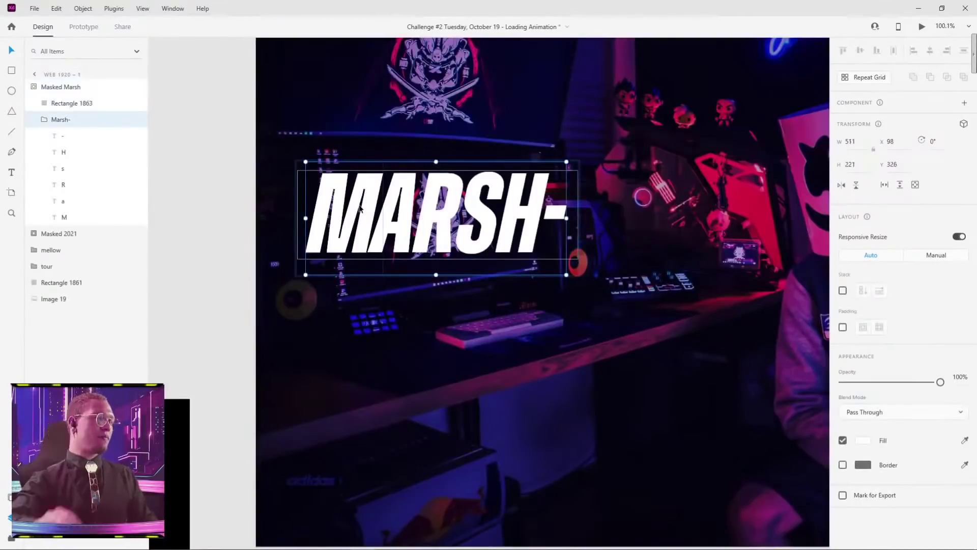
{"action": "left_click", "coordinate": [348, 205]}
{"action": "left_click_drag", "start_coordinate": [352, 190], "coordinate": [352, 279]}
{"action": "left_click", "coordinate": [410, 196]}
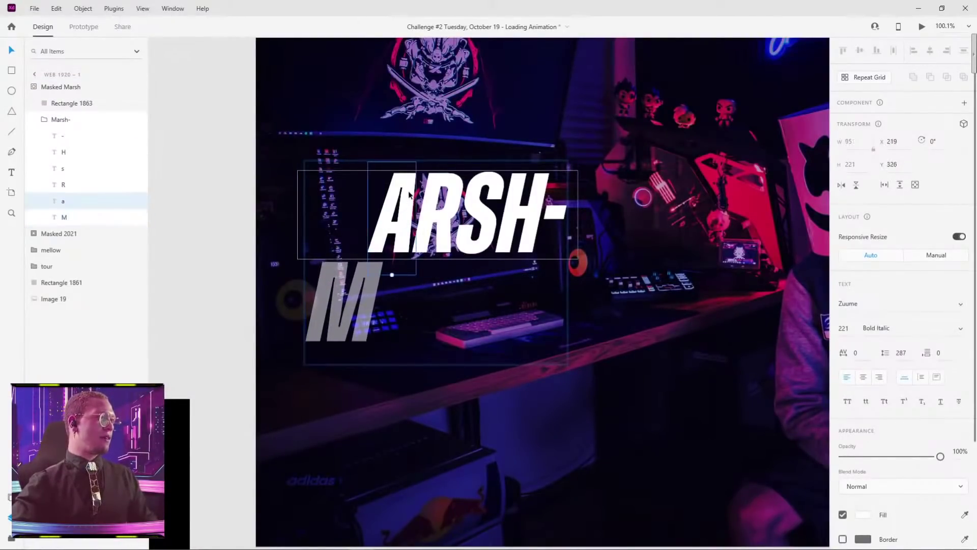
{"action": "left_click_drag", "start_coordinate": [410, 196], "coordinate": [408, 391]}
{"action": "left_click", "coordinate": [441, 253]}
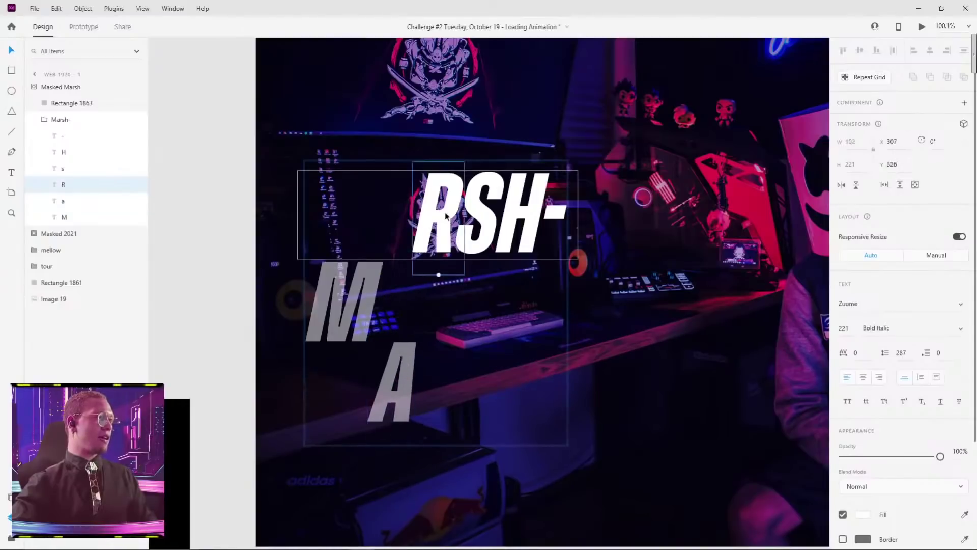
{"action": "left_click_drag", "start_coordinate": [441, 253], "coordinate": [441, 509]}
Step: Continue the downward staircase in Masked Marsh by lowering S to Y about 1003, H to about 1140 and the hyphen to about 1344
{"action": "left_click", "coordinate": [479, 223]}
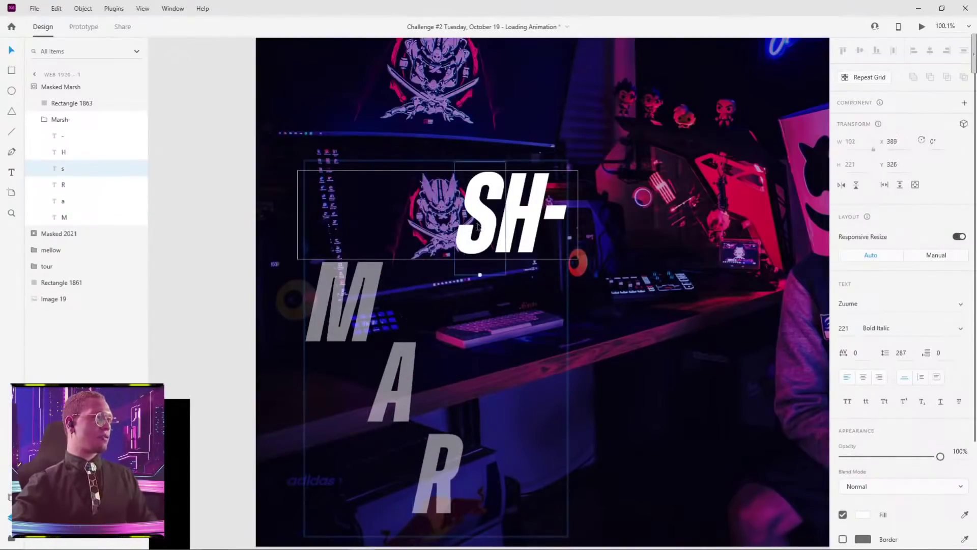
{"action": "scroll", "coordinate": [516, 223], "scroll_direction": "down", "scroll_amount": 3}
{"action": "scroll", "coordinate": [516, 223], "scroll_direction": "left", "scroll_amount": 1}
{"action": "left_click_drag", "start_coordinate": [566, 124], "coordinate": [521, 442]}
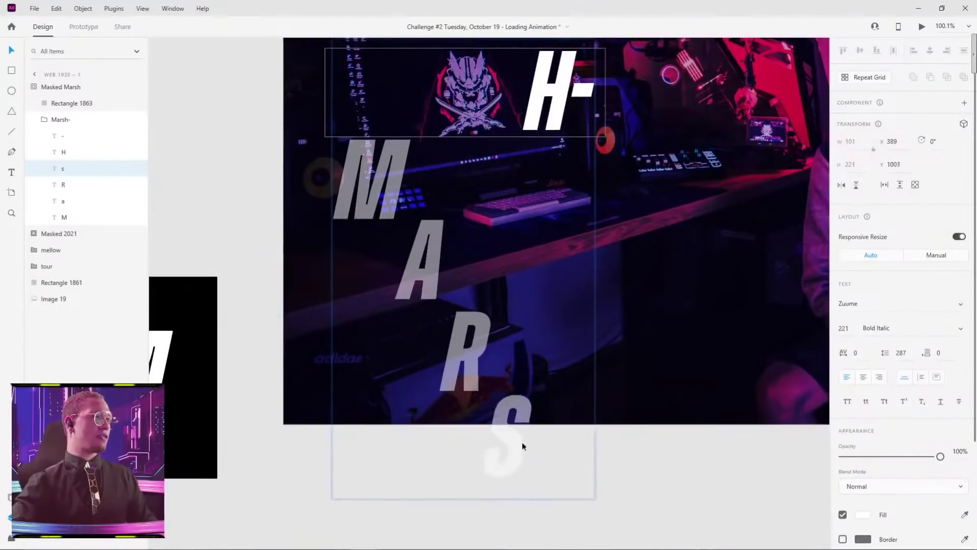
{"action": "left_click", "coordinate": [559, 102]}
{"action": "left_click_drag", "start_coordinate": [560, 102], "coordinate": [557, 497]}
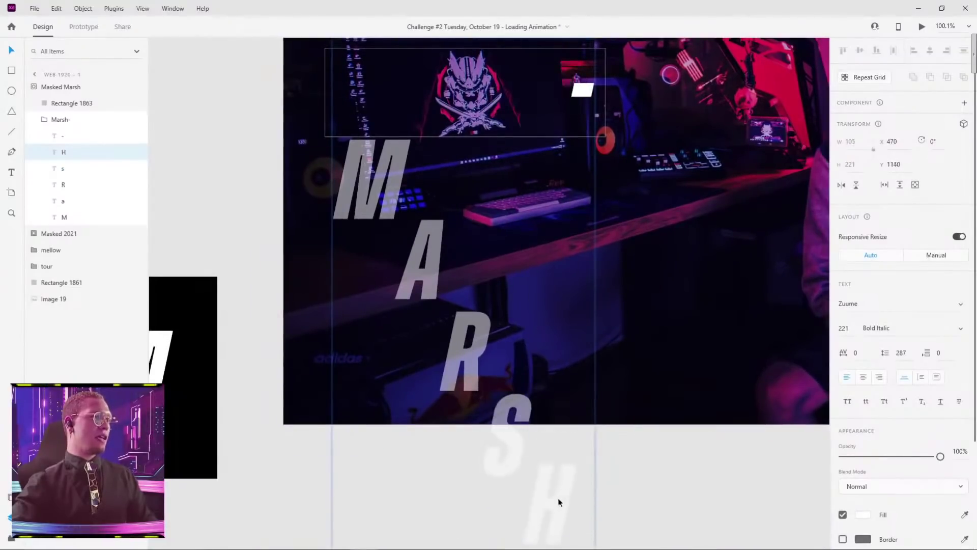
{"action": "scroll", "coordinate": [639, 252], "scroll_direction": "down", "scroll_amount": 5}
{"action": "left_click", "coordinate": [615, 182]}
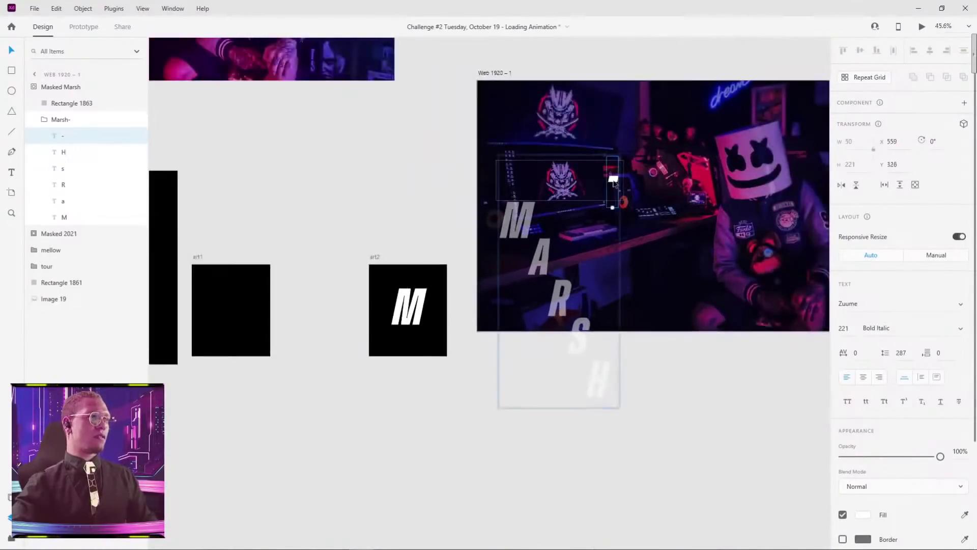
{"action": "left_click_drag", "start_coordinate": [614, 182], "coordinate": [611, 415]}
{"action": "left_click", "coordinate": [697, 401]}
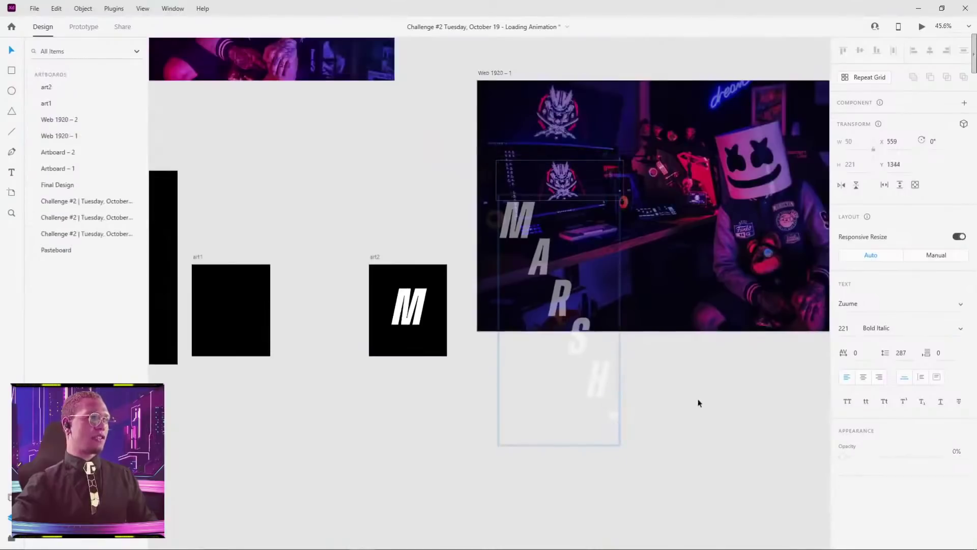
{"action": "left_click_drag", "start_coordinate": [630, 366], "coordinate": [219, 402]}
{"action": "left_click", "coordinate": [615, 216]}
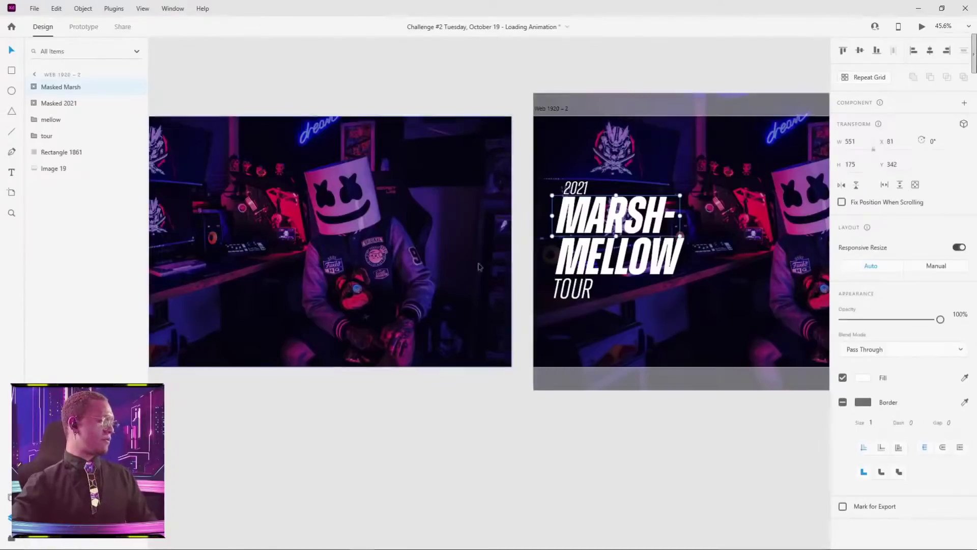
{"action": "left_click", "coordinate": [618, 255]}
{"action": "left_click_drag", "start_coordinate": [646, 469], "coordinate": [665, 465]}
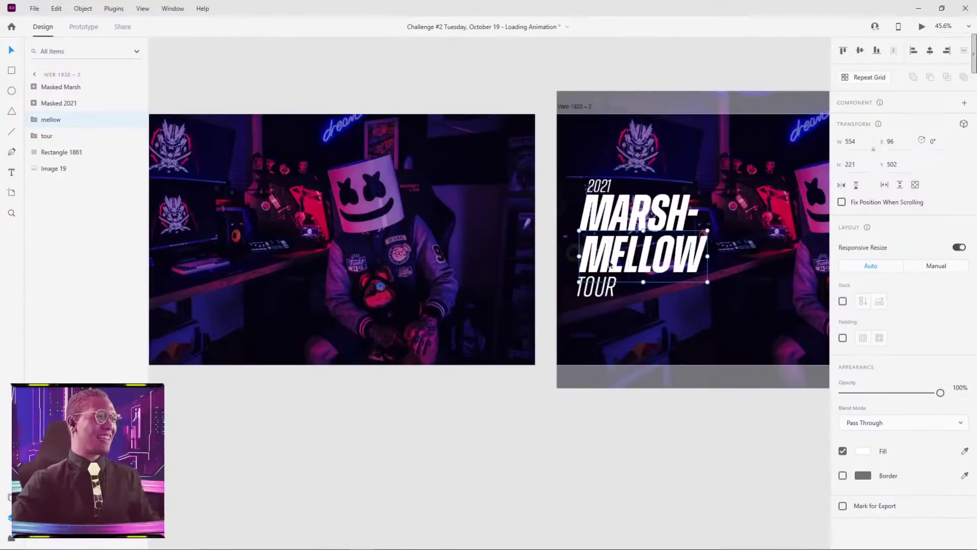
{"action": "mouse_move", "coordinate": [712, 232]}
{"action": "left_mouse_down"}
{"action": "mouse_move", "coordinate": [616, 279]}
{"action": "mouse_move", "coordinate": [556, 281]}
{"action": "mouse_move", "coordinate": [571, 274]}
{"action": "left_mouse_up"}
{"action": "key", "text": "Delete"}
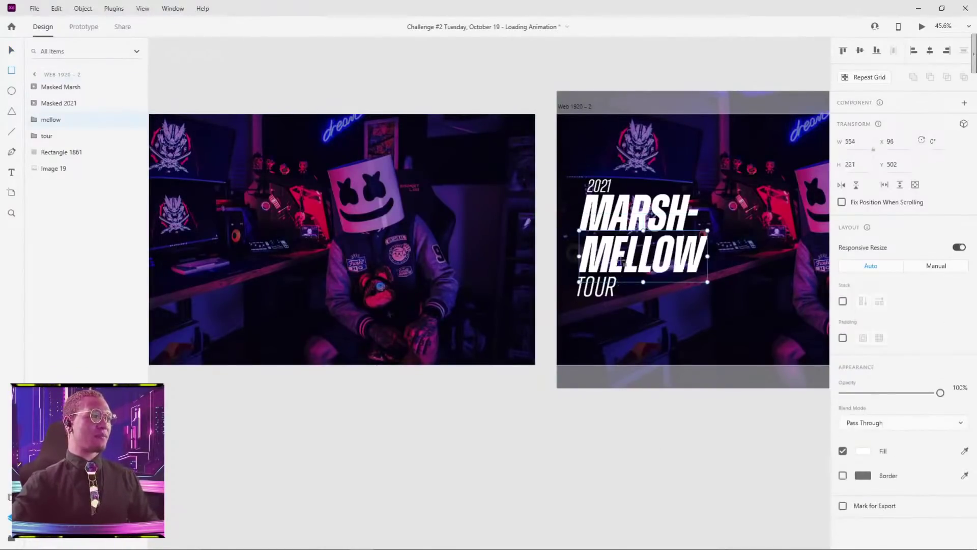
{"action": "left_click", "coordinate": [217, 266]}
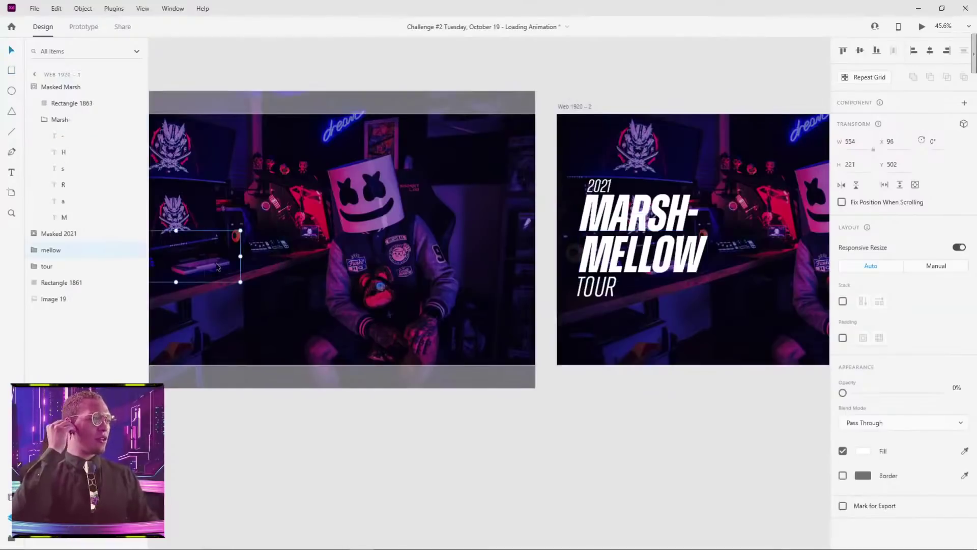
Step: Link the Web 1920 – 1 artboard to Web 1920 – 2 with a 1 s Time trigger, Auto-Animate, Snap easing and 0.8 s duration
{"action": "left_click_drag", "start_coordinate": [338, 216], "coordinate": [451, 211]}
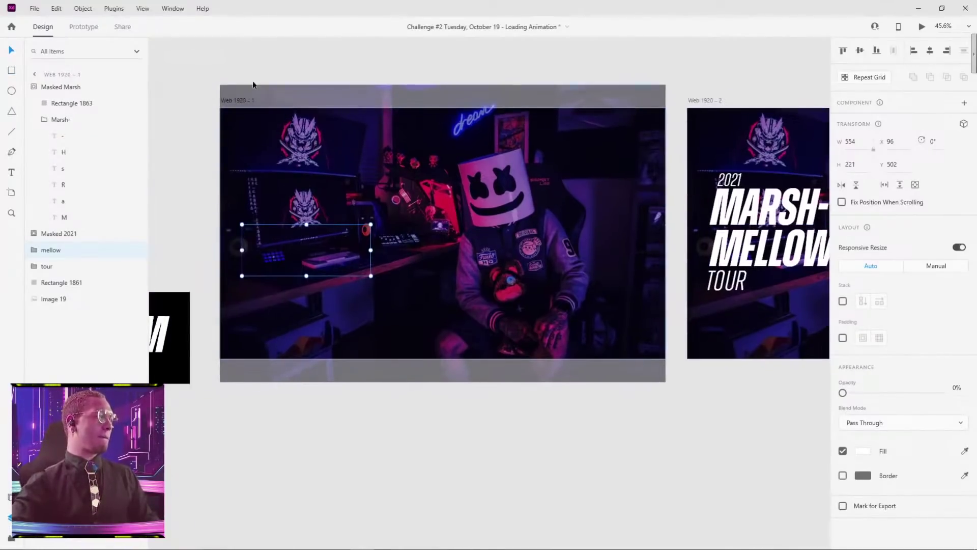
{"action": "left_click", "coordinate": [242, 59]}
{"action": "left_click", "coordinate": [239, 102]}
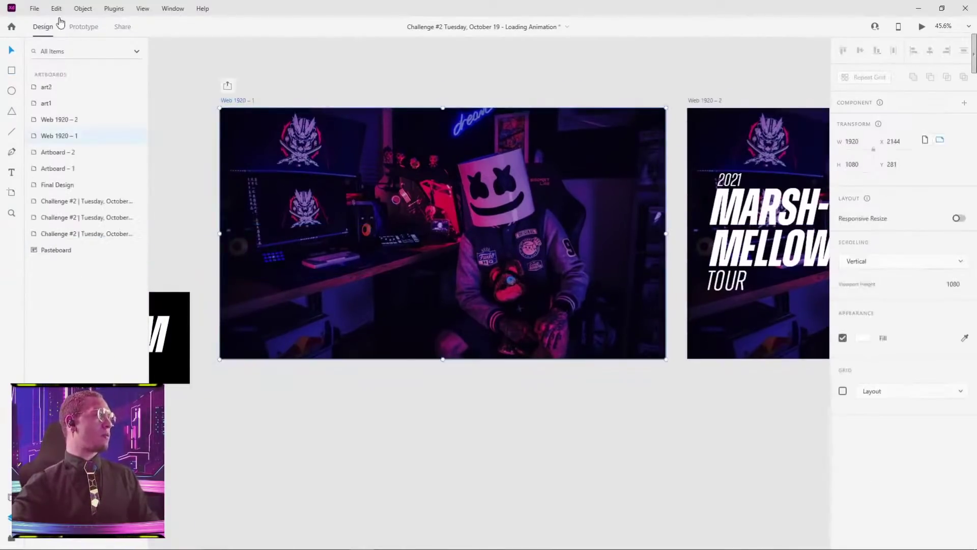
{"action": "left_click", "coordinate": [84, 27]}
{"action": "left_click_drag", "start_coordinate": [665, 223], "coordinate": [719, 208]}
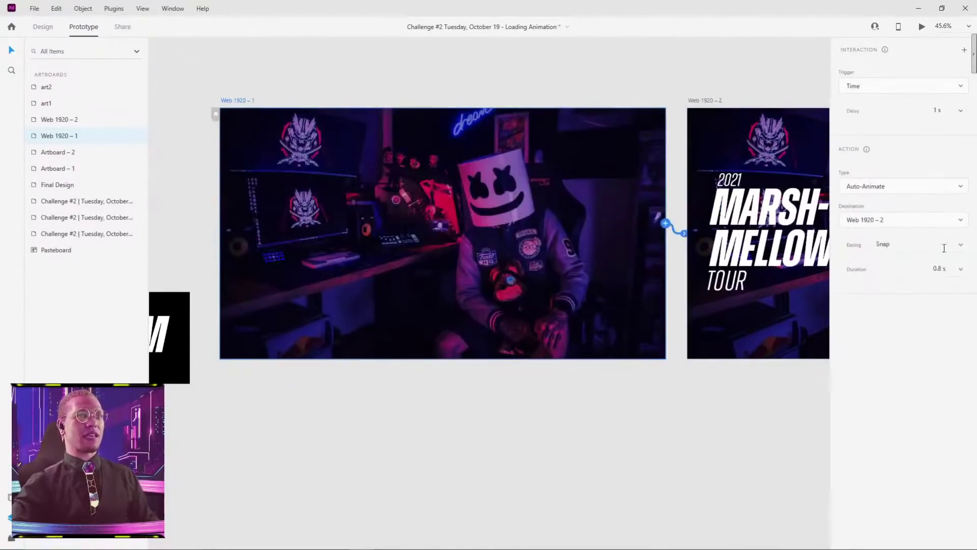
Step: Link the Web 1920 – 2 artboard back to Web 1920 – 1 with a 1 s Time trigger, Auto-Animate, Snap easing and 0.8 s duration
{"action": "scroll", "coordinate": [558, 79], "scroll_direction": "right", "scroll_amount": 3}
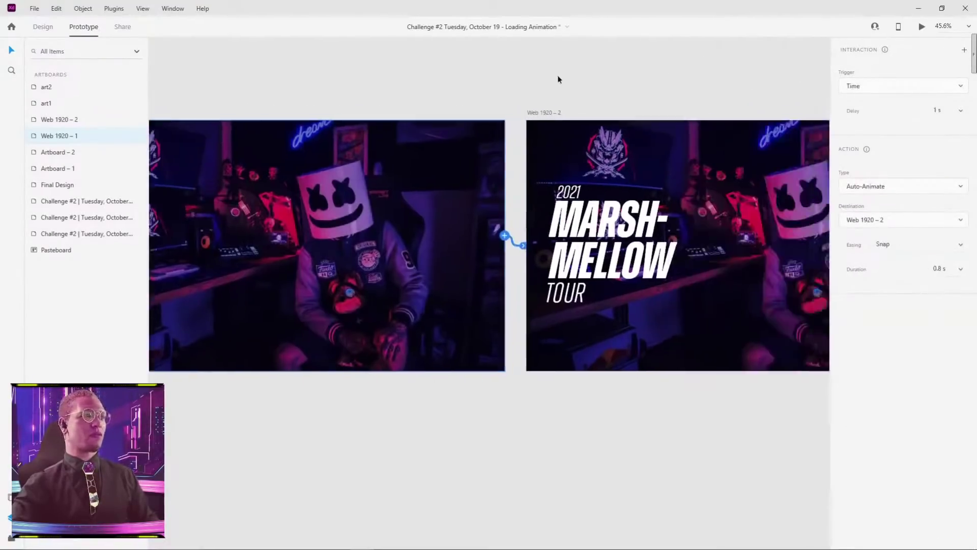
{"action": "scroll", "coordinate": [568, 83], "scroll_direction": "down", "scroll_amount": 3}
{"action": "left_click", "coordinate": [570, 89]}
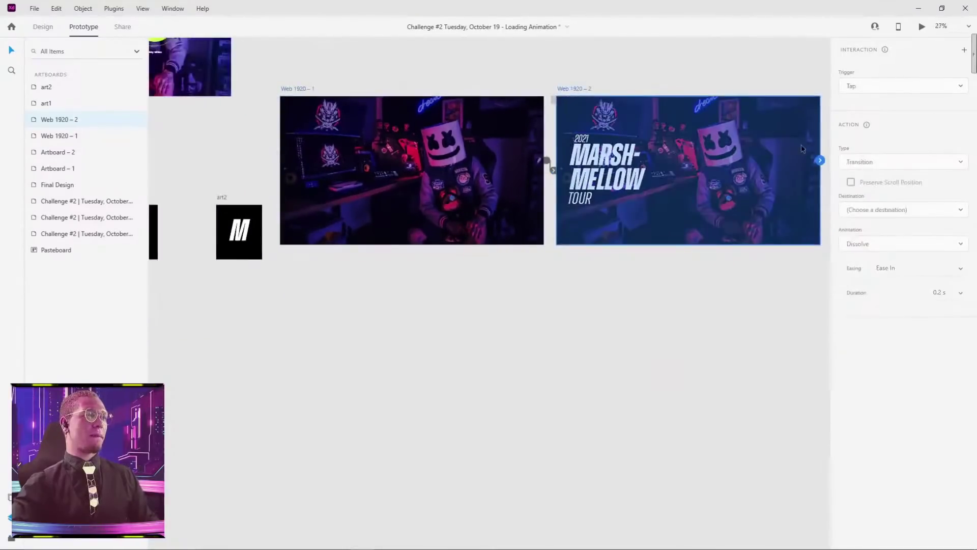
{"action": "left_click_drag", "start_coordinate": [820, 163], "coordinate": [519, 157]}
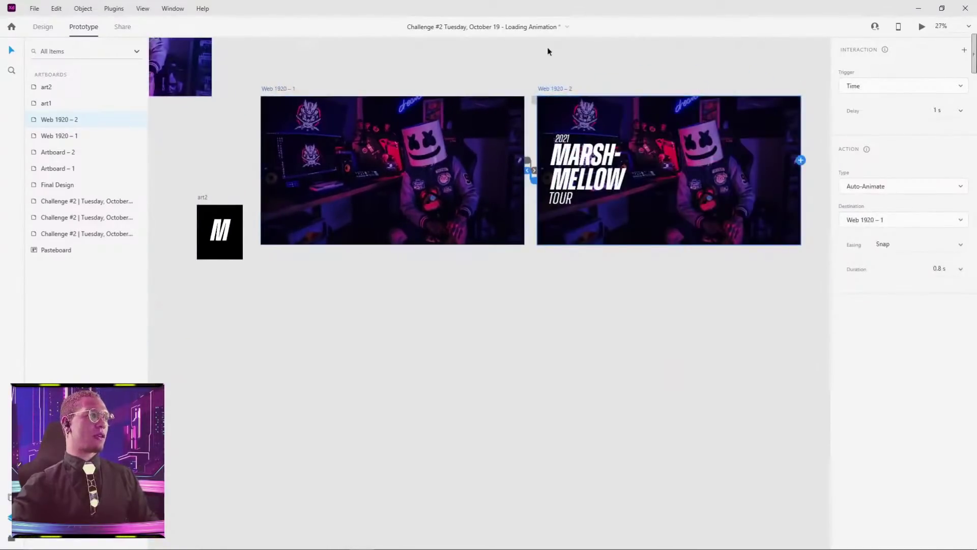
Step: Preview the looping prototype starting from the Web 1920 – 1 artboard, and close the preview
{"action": "left_click", "coordinate": [281, 89]}
{"action": "left_click", "coordinate": [921, 27]}
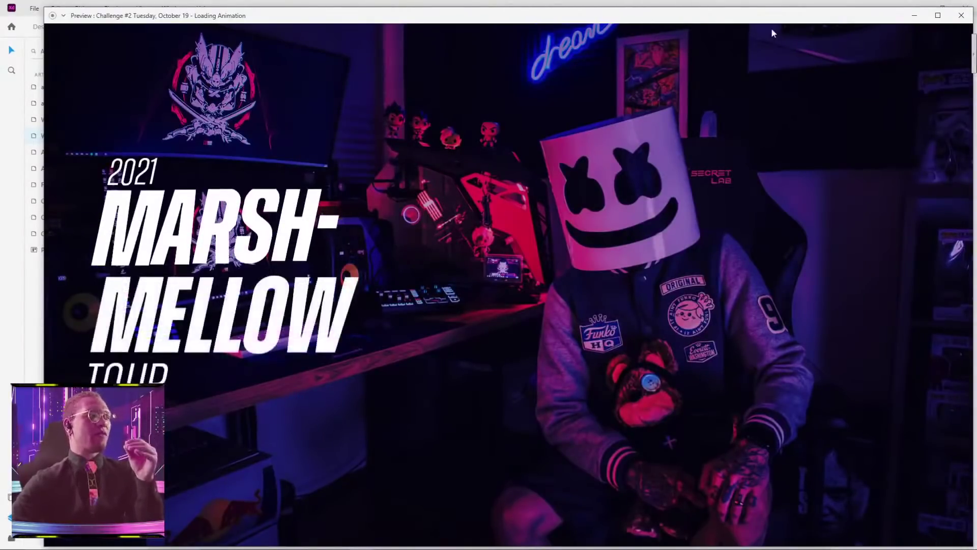
{"action": "left_click", "coordinate": [961, 18]}
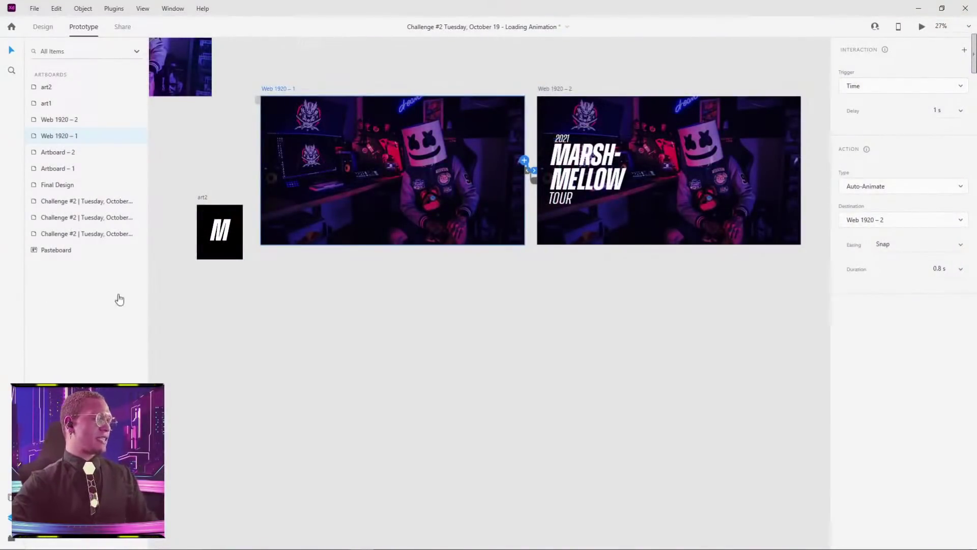
Step: Return to design mode and set the mellow group's opacity on the Web 1920 – 1 artboard to 100%
{"action": "left_click", "coordinate": [407, 345]}
{"action": "left_click", "coordinate": [279, 189]}
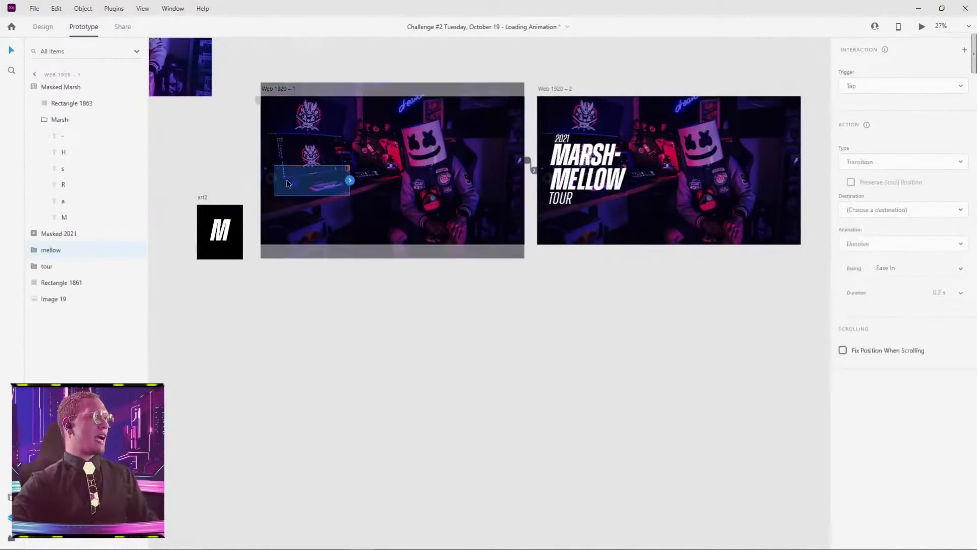
{"action": "left_click", "coordinate": [43, 27]}
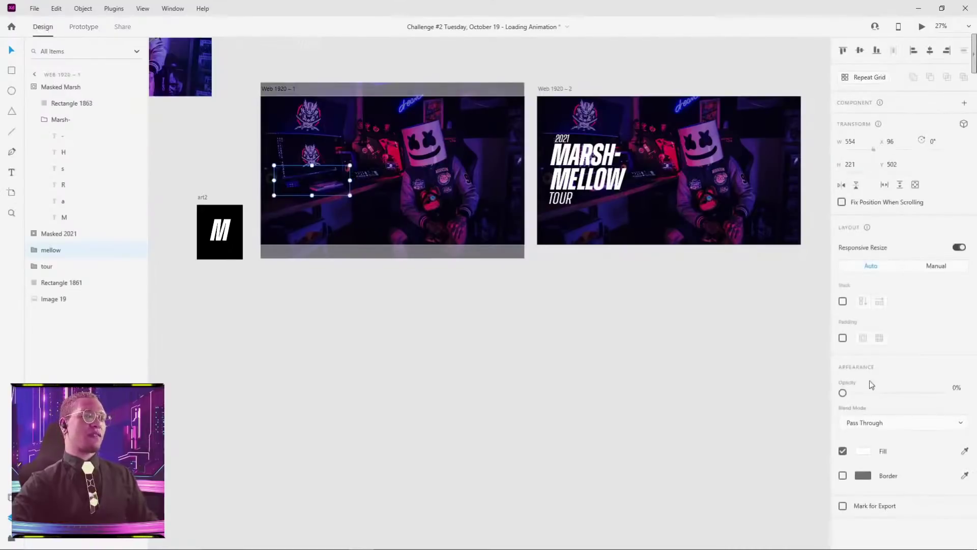
{"action": "left_click_drag", "start_coordinate": [842, 393], "coordinate": [950, 392]}
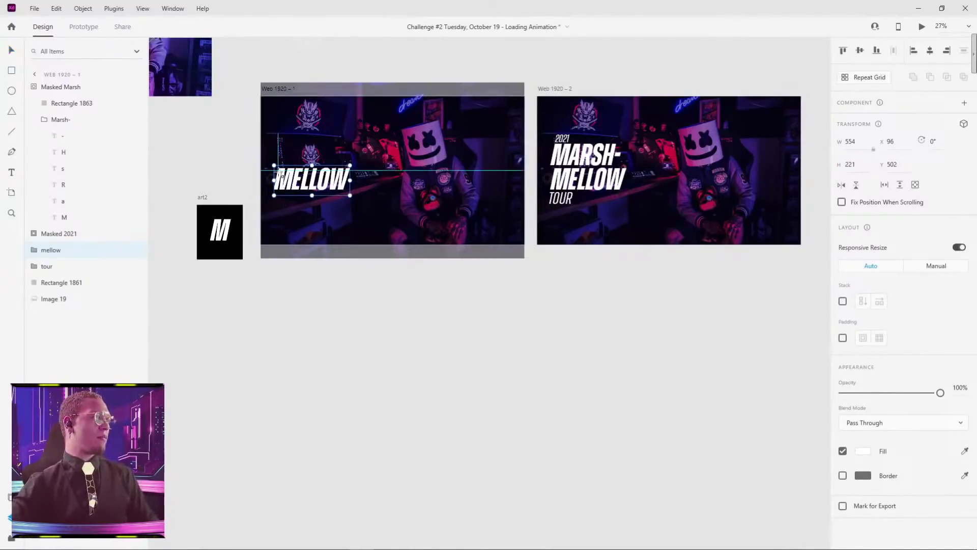
Step: Draw a rectangle about 619 by 188 over MELLOW on the Web 1920 – 1 artboard and mask the mellow group with it
{"action": "left_click_drag", "start_coordinate": [268, 166], "coordinate": [352, 191]}
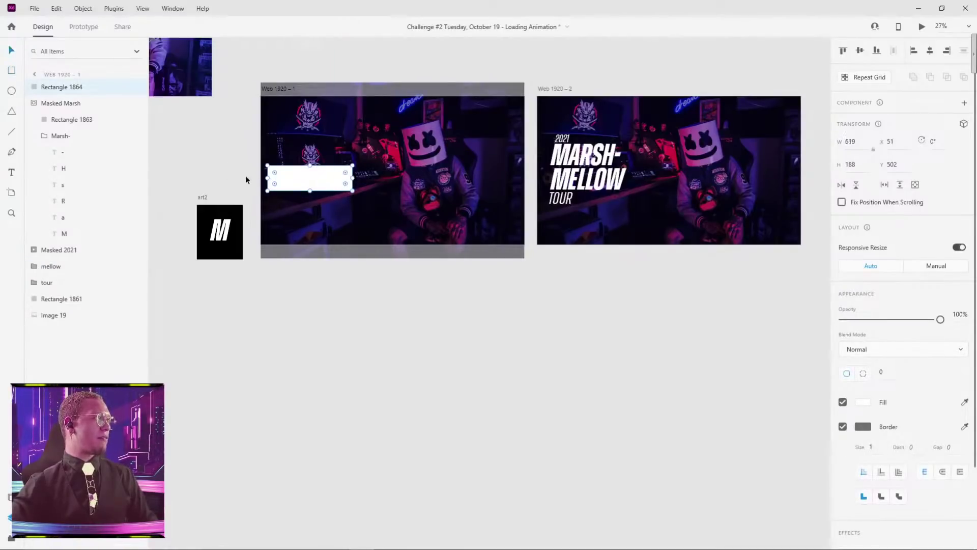
{"action": "left_click", "coordinate": [68, 102]}
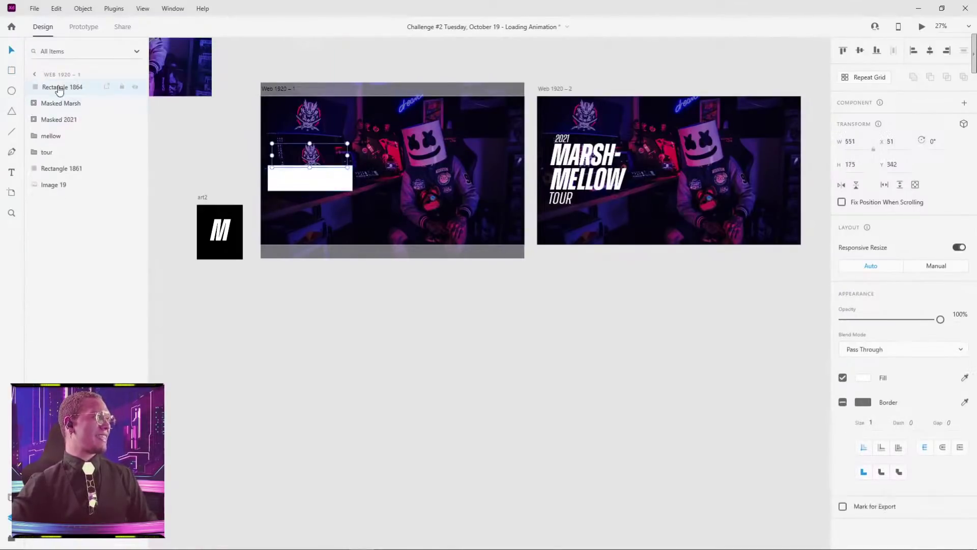
{"action": "left_click", "coordinate": [59, 88]}
{"action": "left_click", "coordinate": [51, 135], "text": "ctrl"}
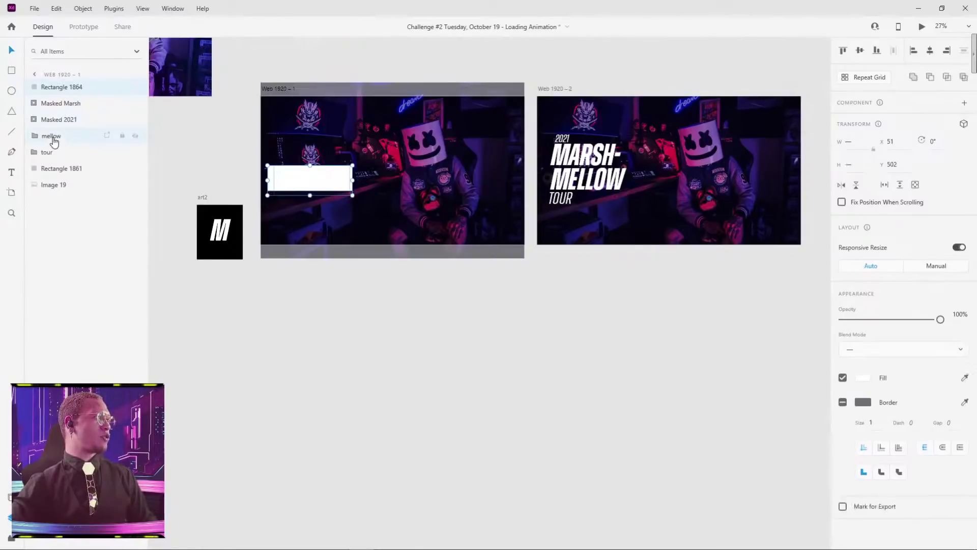
{"action": "right_click", "coordinate": [310, 181]}
{"action": "left_click", "coordinate": [377, 337]}
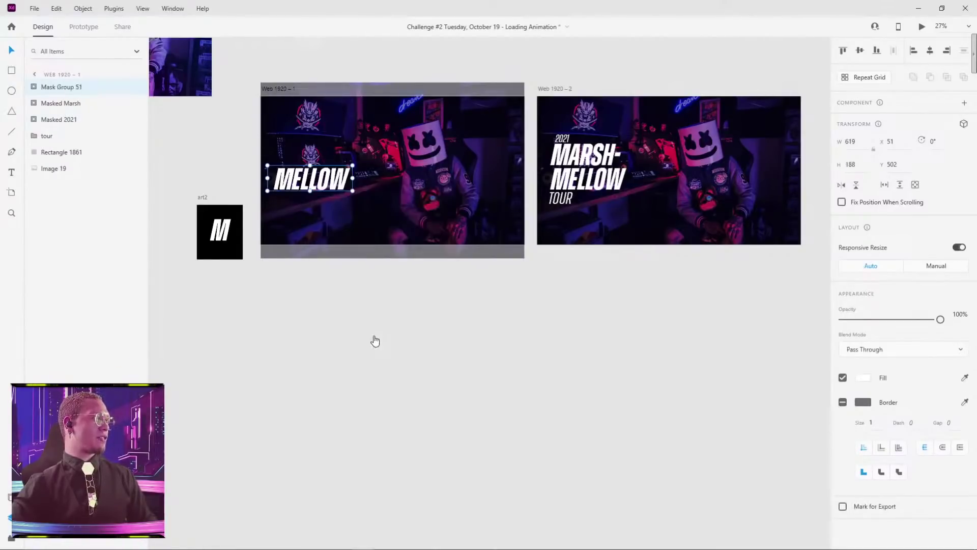
Step: Move the letters of the masked MELLOW word straight down below the mask as a staircase, starting with M at Y about 693
{"action": "scroll", "coordinate": [282, 195], "scroll_direction": "up", "scroll_amount": 3, "text": "ctrl"}
{"action": "double_click", "coordinate": [295, 165]}
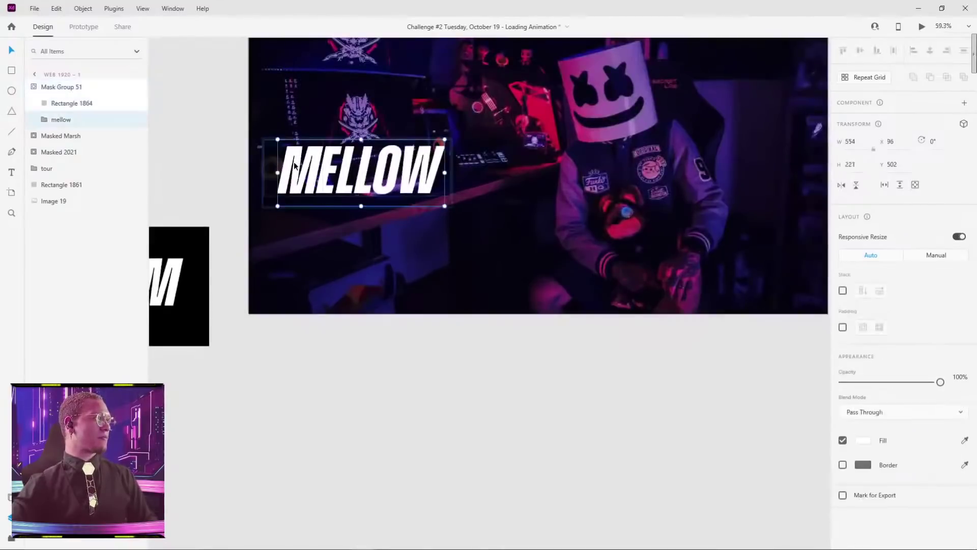
{"action": "double_click", "coordinate": [294, 162]}
{"action": "left_click_drag", "start_coordinate": [294, 162], "coordinate": [294, 221]}
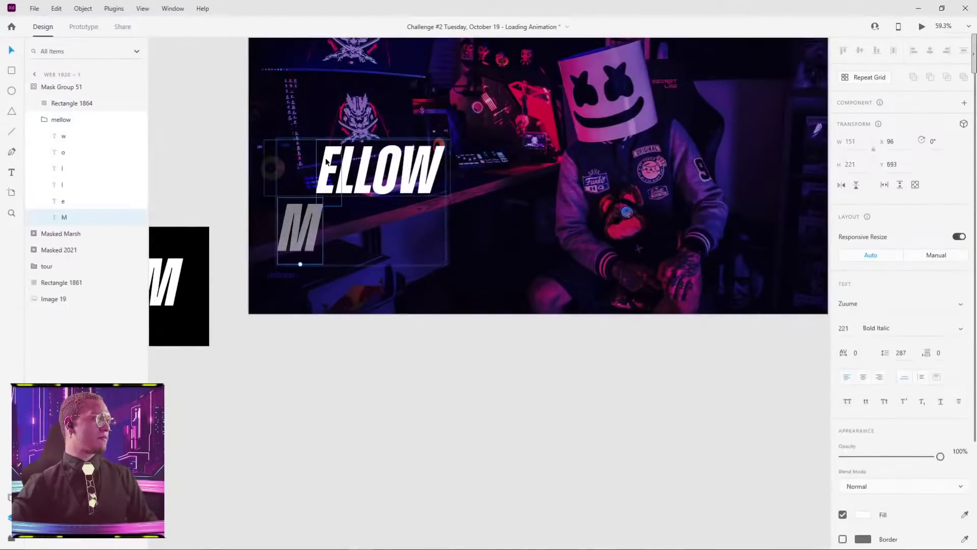
{"action": "left_click_drag", "start_coordinate": [322, 170], "coordinate": [323, 279]}
{"action": "left_click_drag", "start_coordinate": [345, 169], "coordinate": [341, 327]}
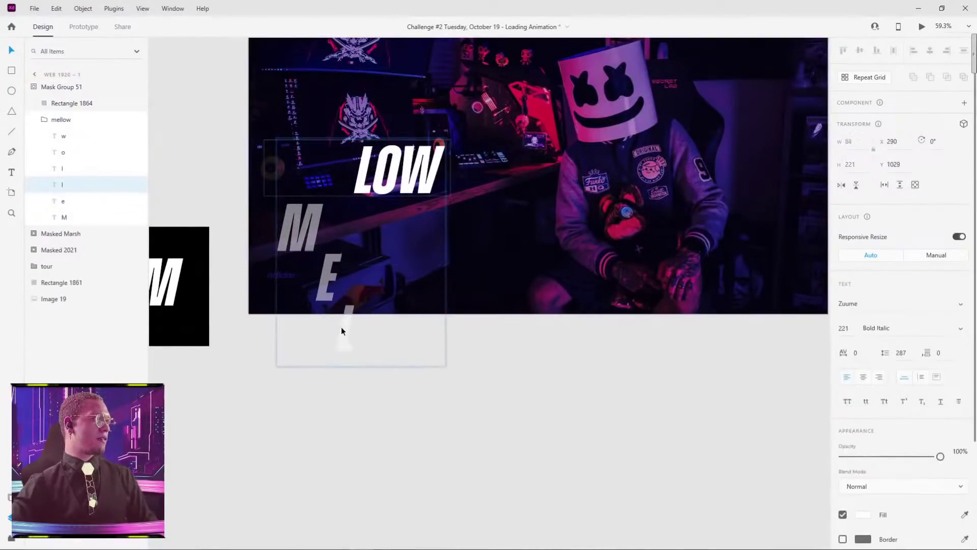
{"action": "left_click_drag", "start_coordinate": [367, 179], "coordinate": [343, 389]}
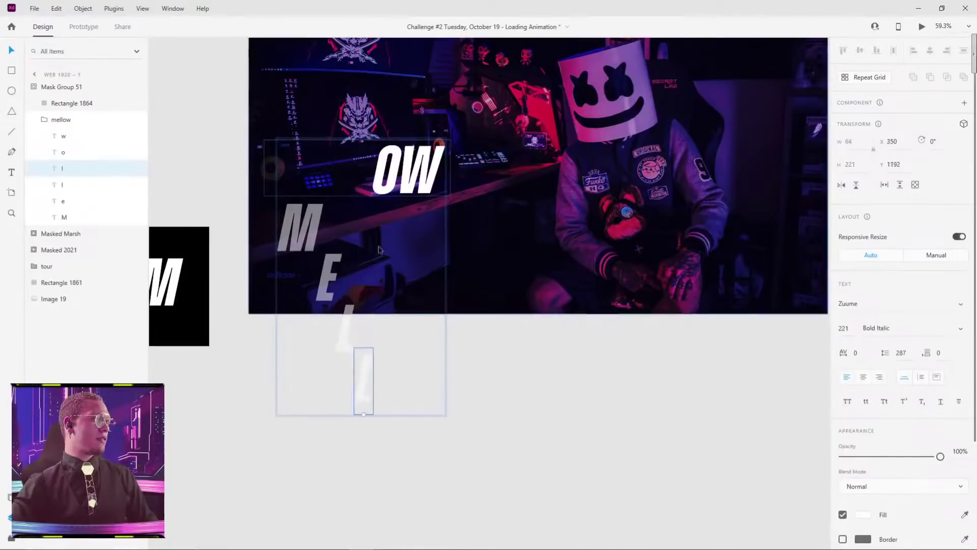
{"action": "left_click", "coordinate": [392, 179]}
{"action": "left_click_drag", "start_coordinate": [392, 179], "coordinate": [321, 440]}
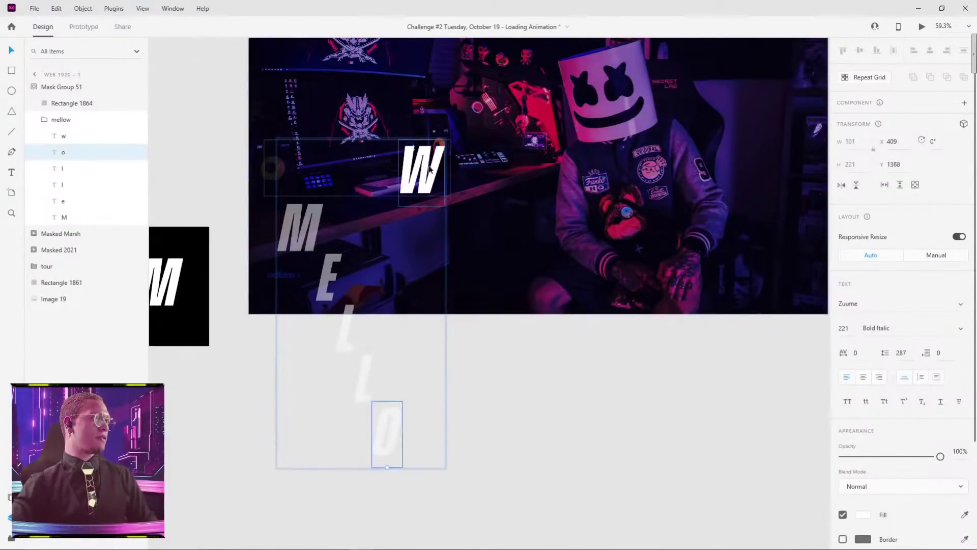
{"action": "left_click_drag", "start_coordinate": [436, 206], "coordinate": [448, 484]}
{"action": "key", "text": "Escape"}
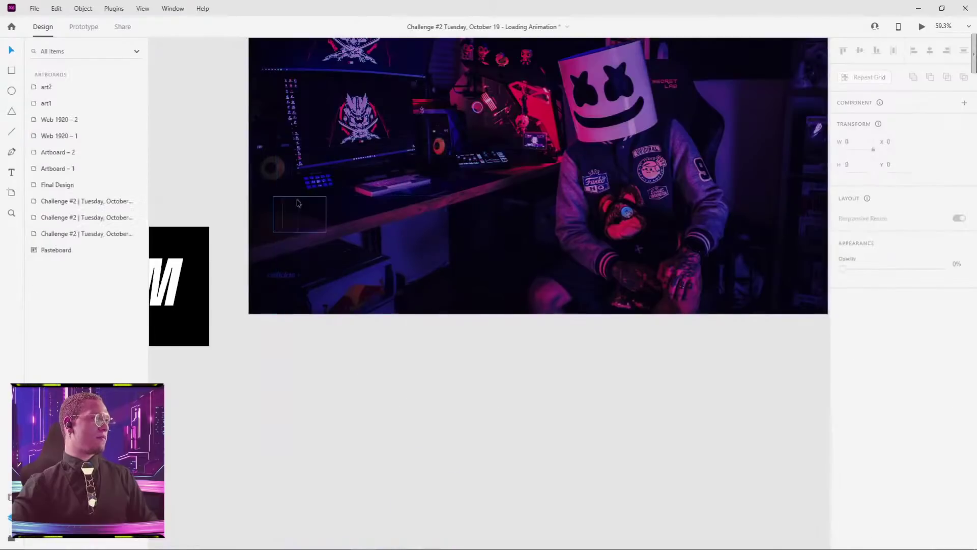
Step: Set the tour group's opacity on the Web 1920 – 1 artboard to 100%
{"action": "left_click", "coordinate": [308, 208]}
{"action": "left_click_drag", "start_coordinate": [844, 394], "coordinate": [940, 393]}
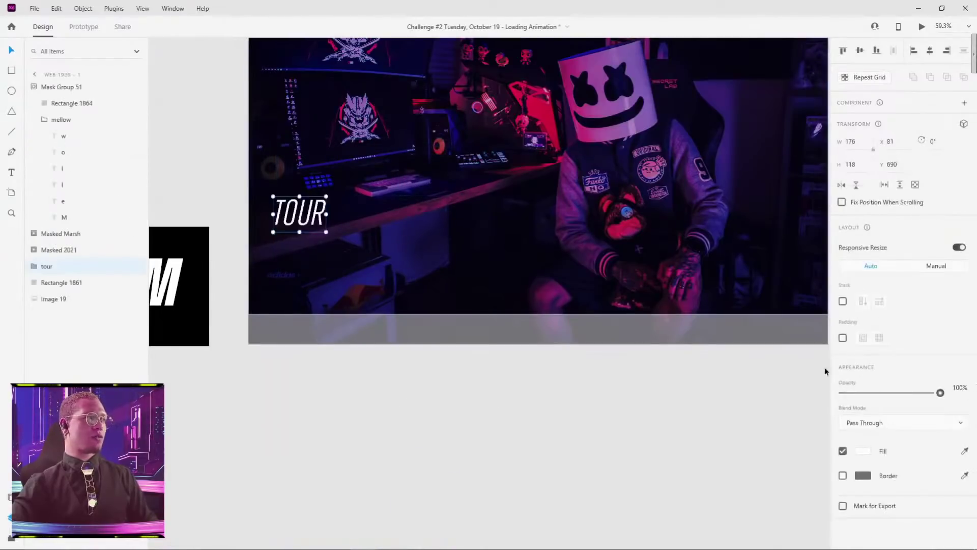
{"action": "double_click", "coordinate": [280, 216]}
{"action": "left_click_drag", "start_coordinate": [281, 215], "coordinate": [280, 247]}
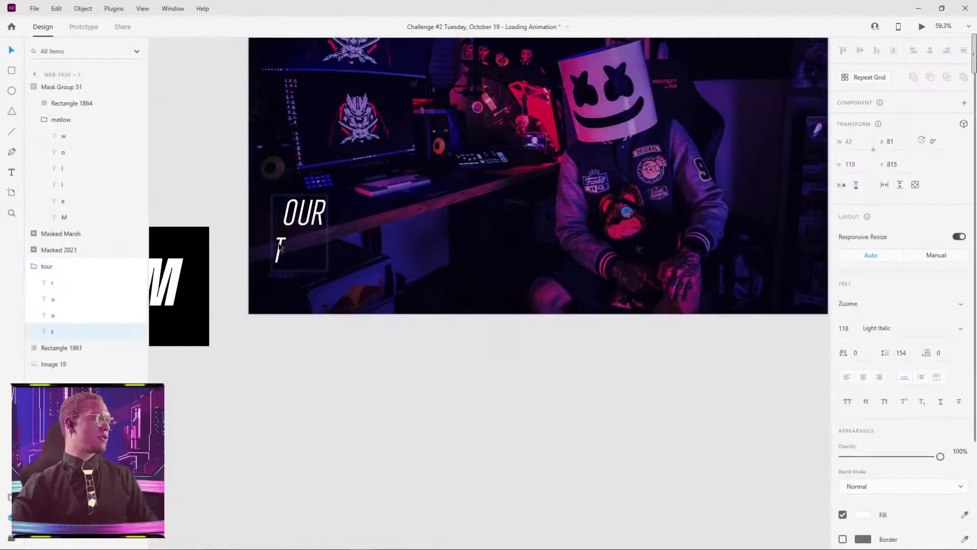
{"action": "key", "text": "ctrl+z"}
{"action": "left_click", "coordinate": [235, 202]}
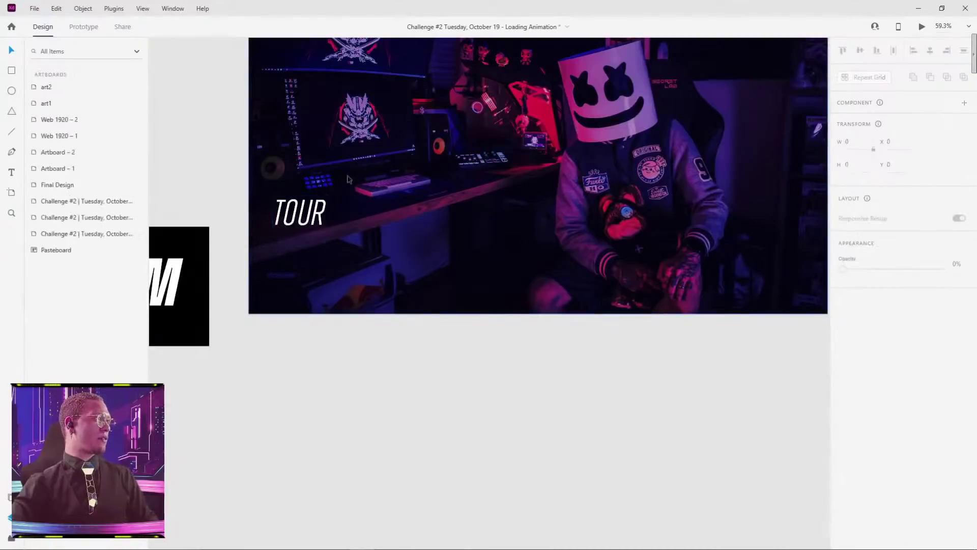
Step: Compare the mellow layers on the Web 1920 – 1 and Web 1920 – 2 artboards to check which one is masked
{"action": "scroll", "coordinate": [347, 179], "scroll_direction": "down", "scroll_amount": 4}
{"action": "left_click", "coordinate": [603, 181]}
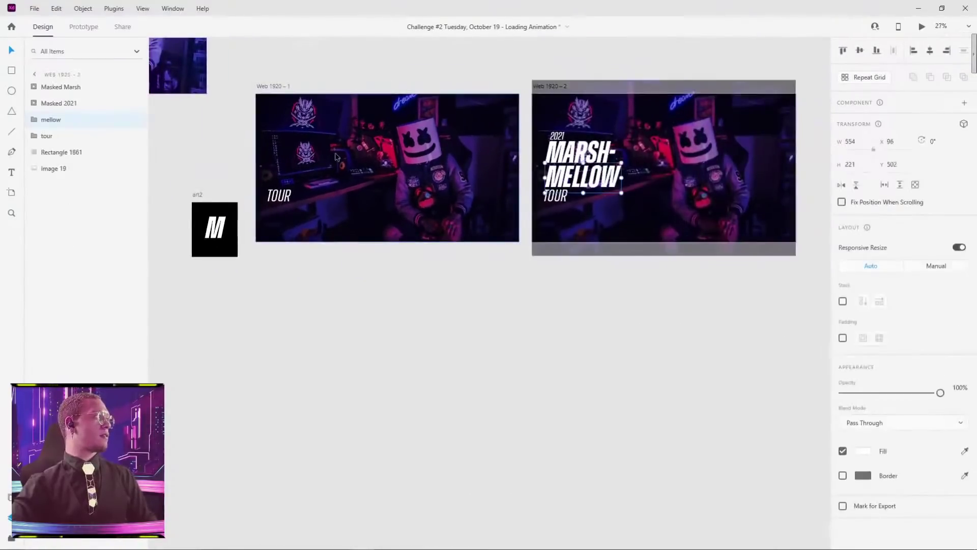
{"action": "left_click", "coordinate": [279, 178]}
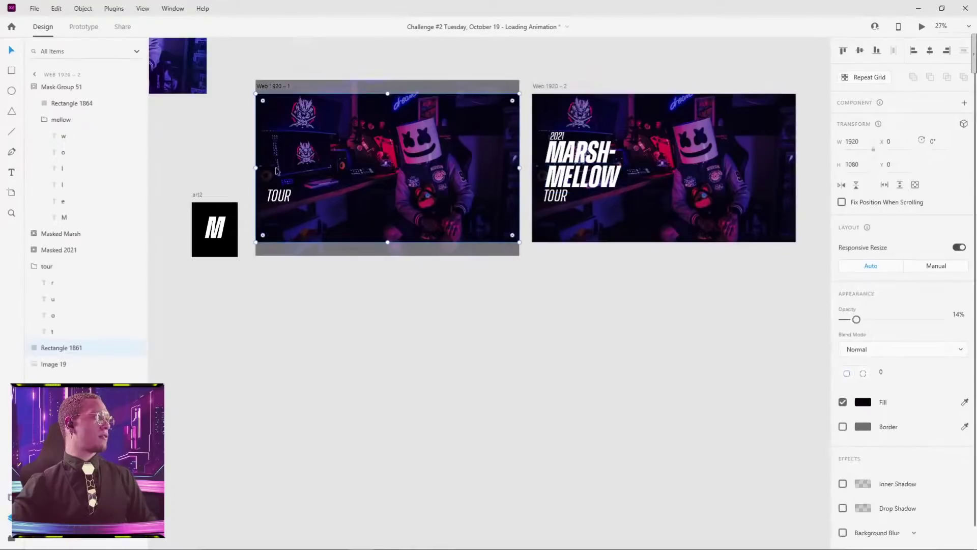
{"action": "left_click", "coordinate": [279, 197]}
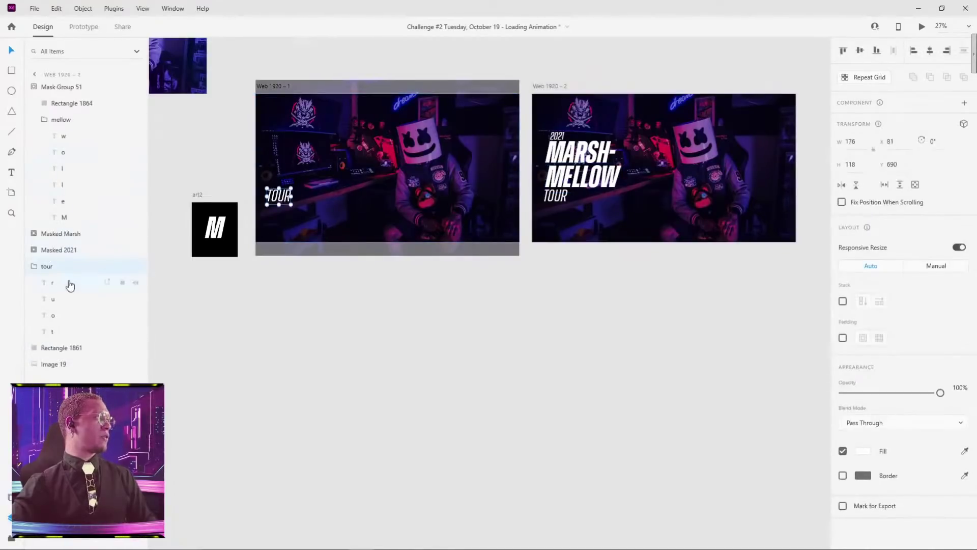
{"action": "left_click", "coordinate": [33, 87]}
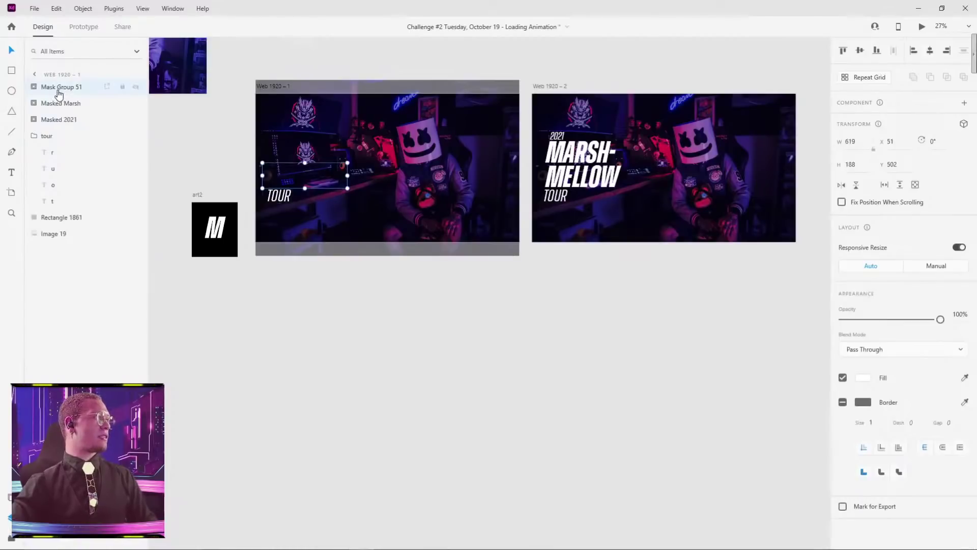
{"action": "left_click", "coordinate": [582, 180]}
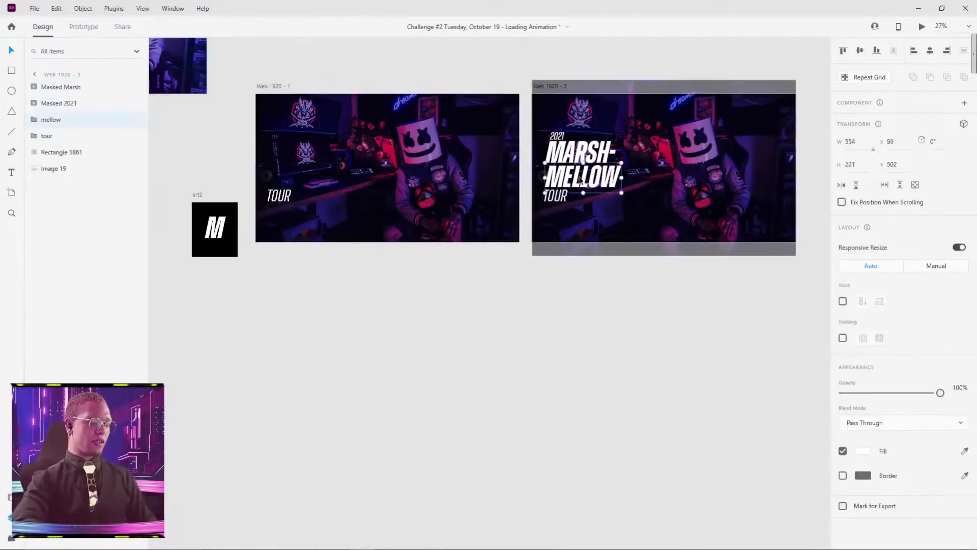
{"action": "key", "text": "ctrl+z"}
{"action": "key", "text": "ctrl+shift+z"}
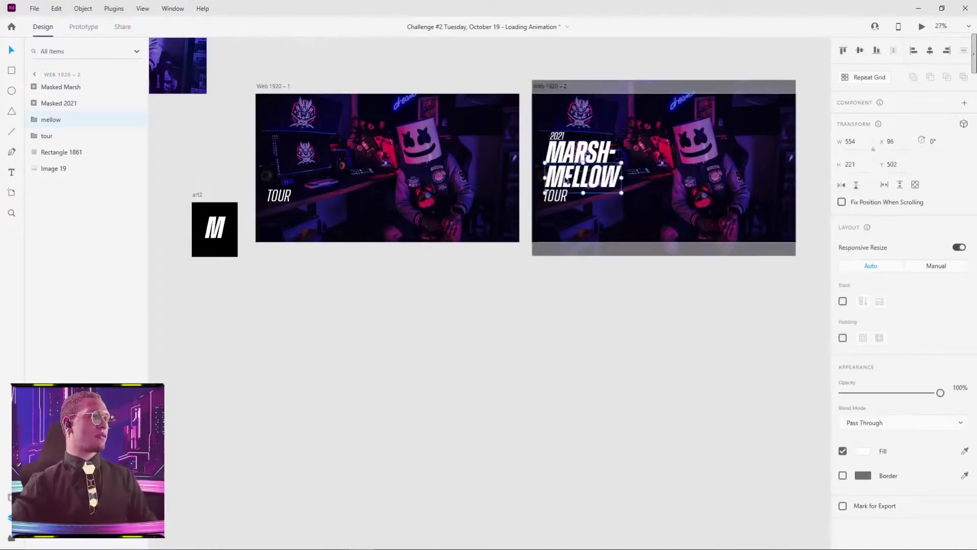
Step: Draw a rectangle about 555 by 145 over MELLOW on the Web 1920 – 2 artboard and mask the mellow group with it
{"action": "scroll", "coordinate": [566, 179], "scroll_direction": "up", "scroll_amount": 3}
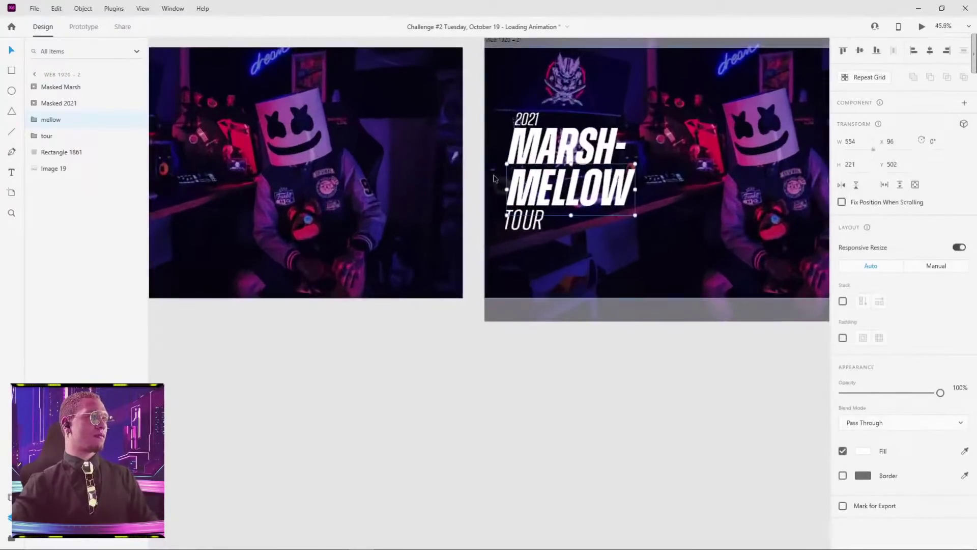
{"action": "key", "text": "r"}
{"action": "mouse_move", "coordinate": [497, 167]}
{"action": "left_mouse_down"}
{"action": "mouse_move", "coordinate": [631, 180]}
{"action": "mouse_move", "coordinate": [627, 201]}
{"action": "left_mouse_up"}
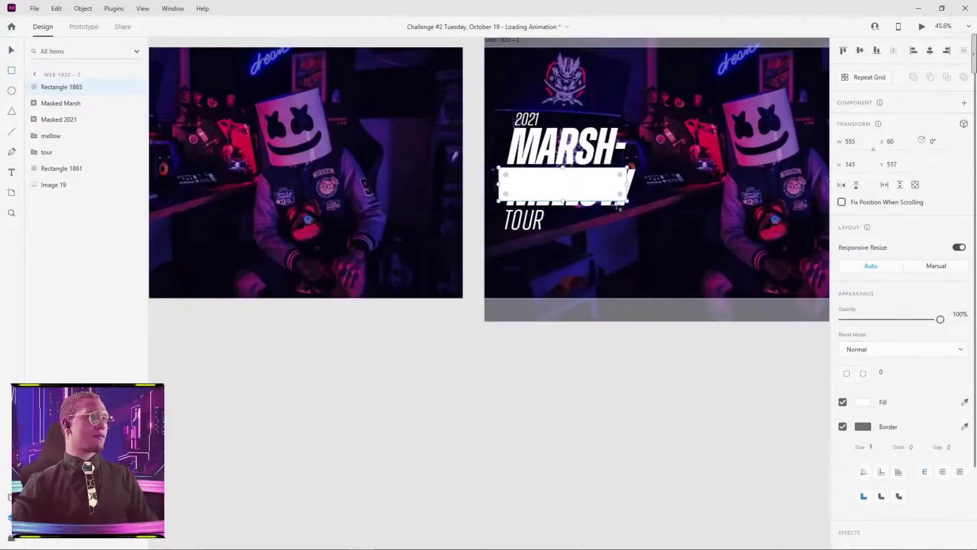
{"action": "key", "text": "v"}
{"action": "left_click", "coordinate": [617, 204], "text": "shift"}
{"action": "right_click", "coordinate": [617, 205]}
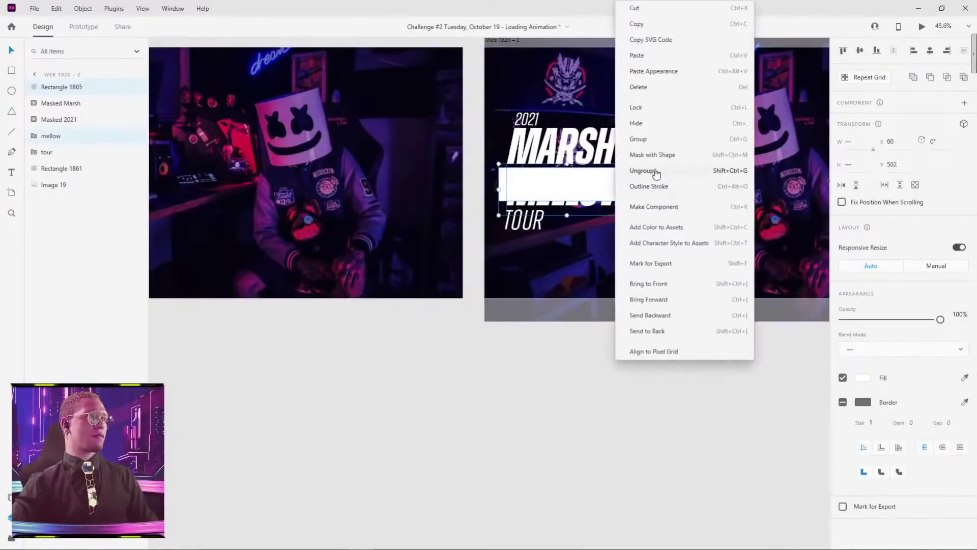
{"action": "left_click", "coordinate": [653, 154]}
Step: Enlarge the mask rectangle on the Web 1920 – 2 artboard until it covers the whole MELLOW word
{"action": "double_click", "coordinate": [507, 202]}
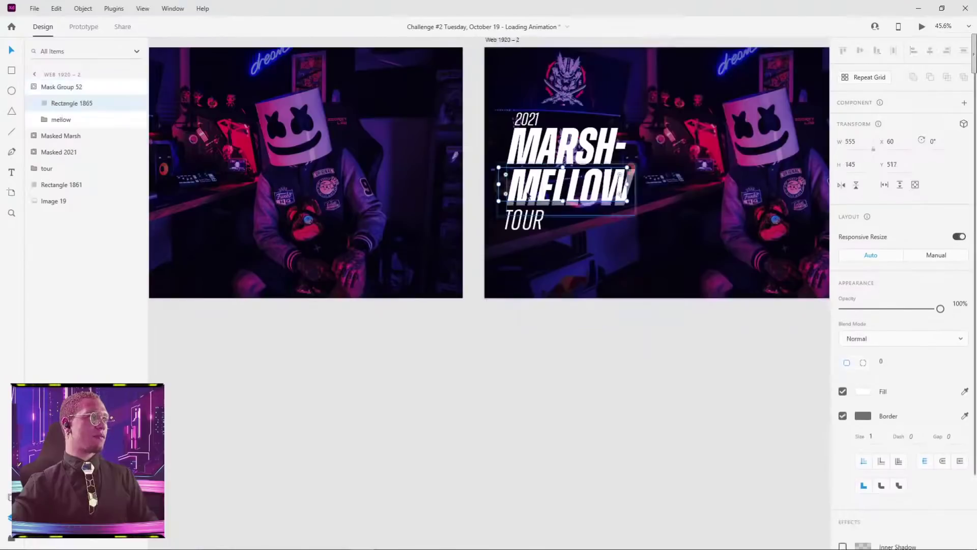
{"action": "left_click_drag", "start_coordinate": [627, 201], "coordinate": [627, 210]}
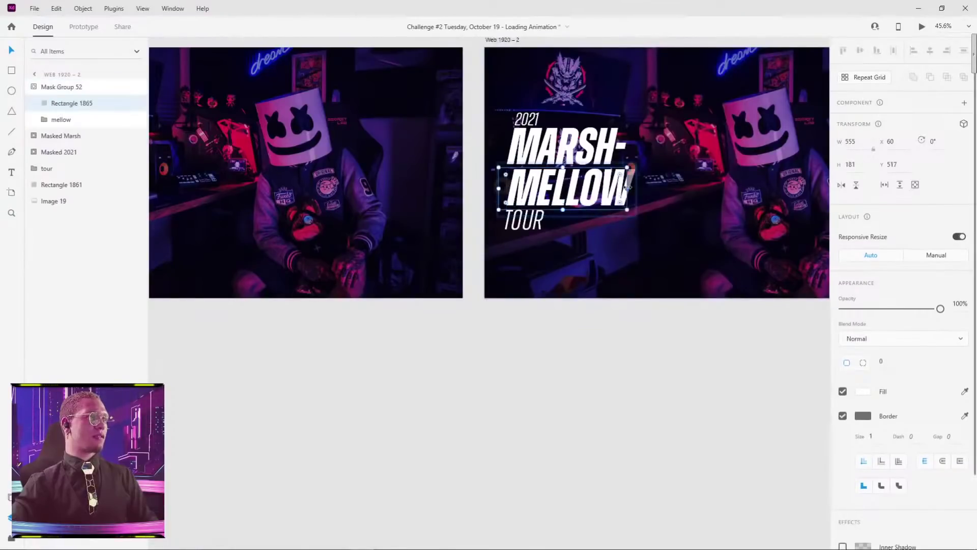
{"action": "left_click", "coordinate": [415, 375]}
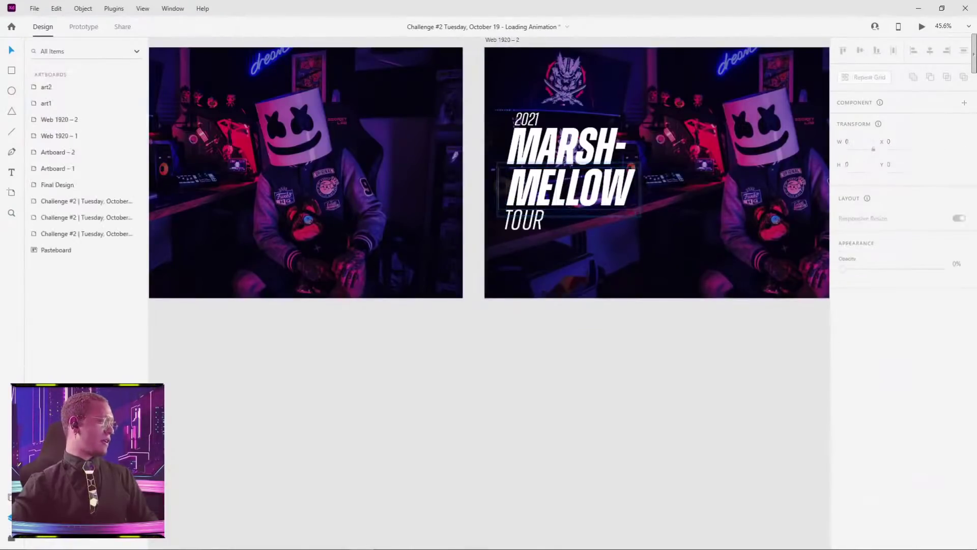
Step: Preview the prototype from the Web 1920 – 1 artboard to check the title animation, and close the preview
{"action": "scroll", "coordinate": [355, 215], "scroll_direction": "left", "scroll_amount": 5}
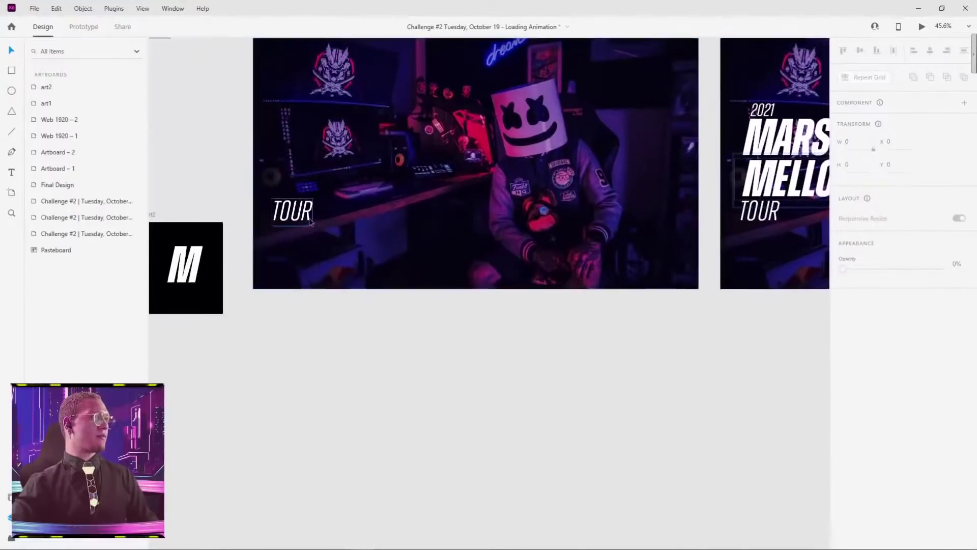
{"action": "scroll", "coordinate": [625, 150], "scroll_direction": "down", "scroll_amount": 3}
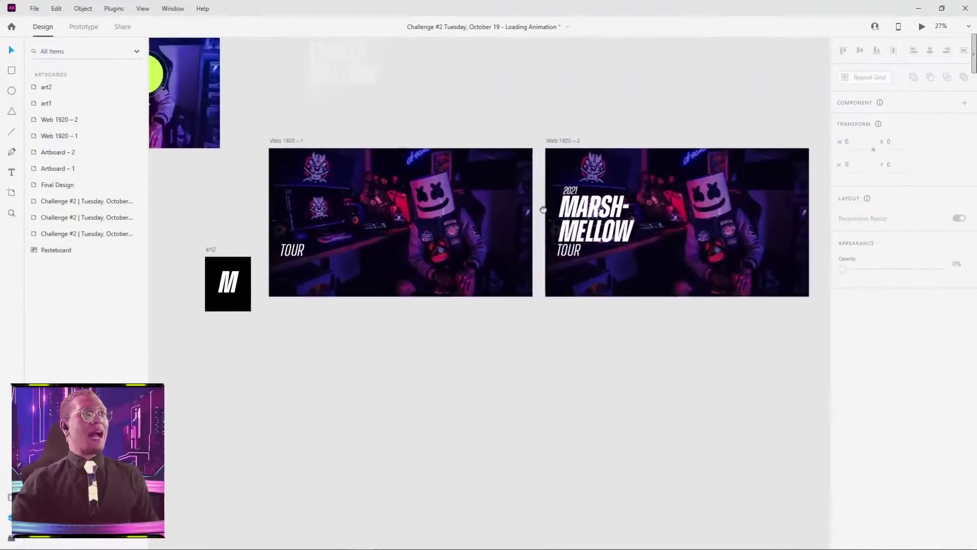
{"action": "left_click", "coordinate": [269, 141]}
{"action": "left_click", "coordinate": [921, 28]}
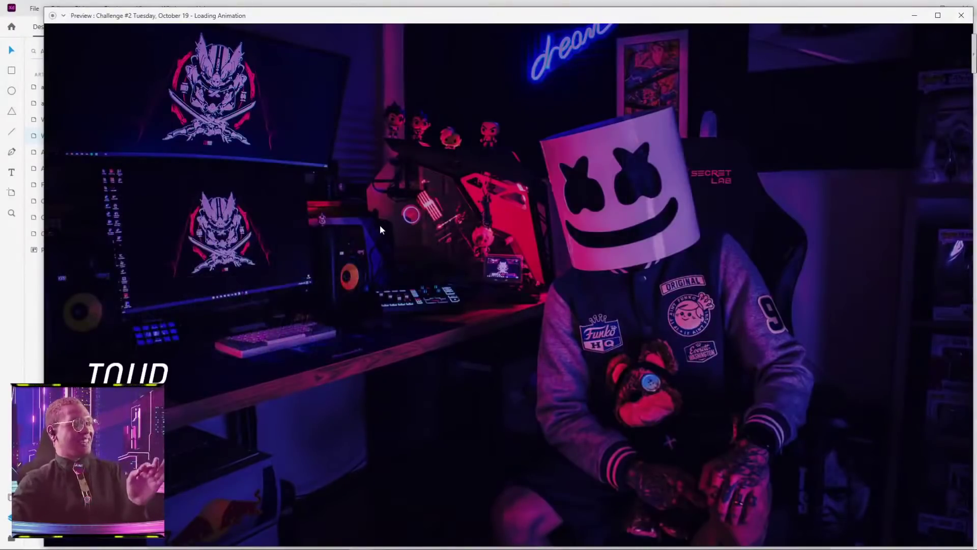
{"action": "left_click", "coordinate": [950, 16]}
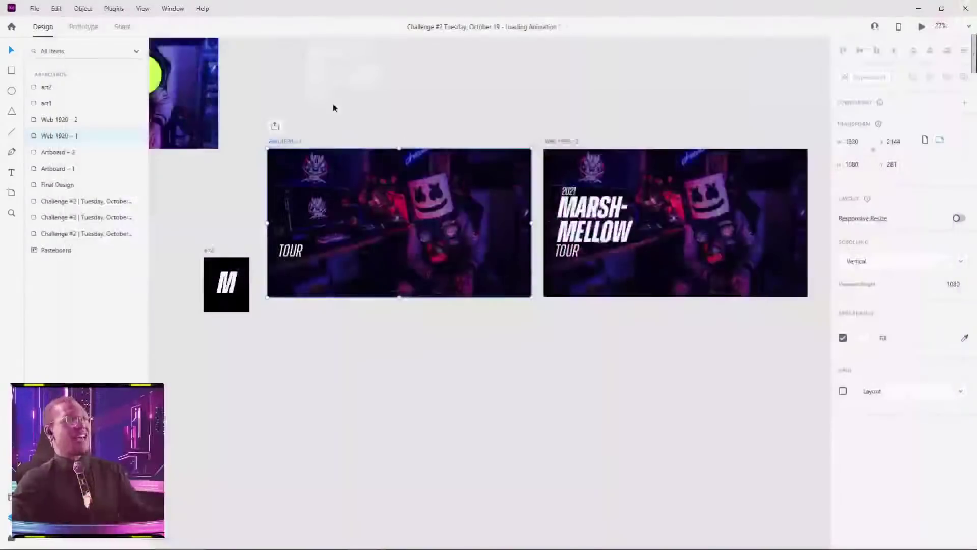
Step: Play the finished loading animation twice from the Challenge #2 Loading Animation – 1 artboard and close the preview
{"action": "scroll", "coordinate": [333, 103], "scroll_direction": "up", "scroll_amount": 10}
{"action": "scroll", "coordinate": [333, 103], "scroll_direction": "left", "scroll_amount": 8}
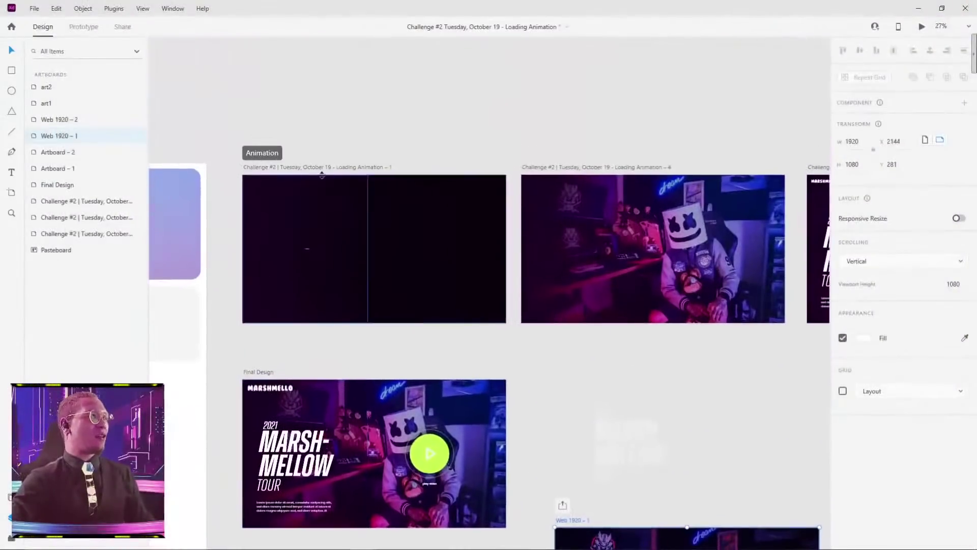
{"action": "left_click", "coordinate": [321, 174]}
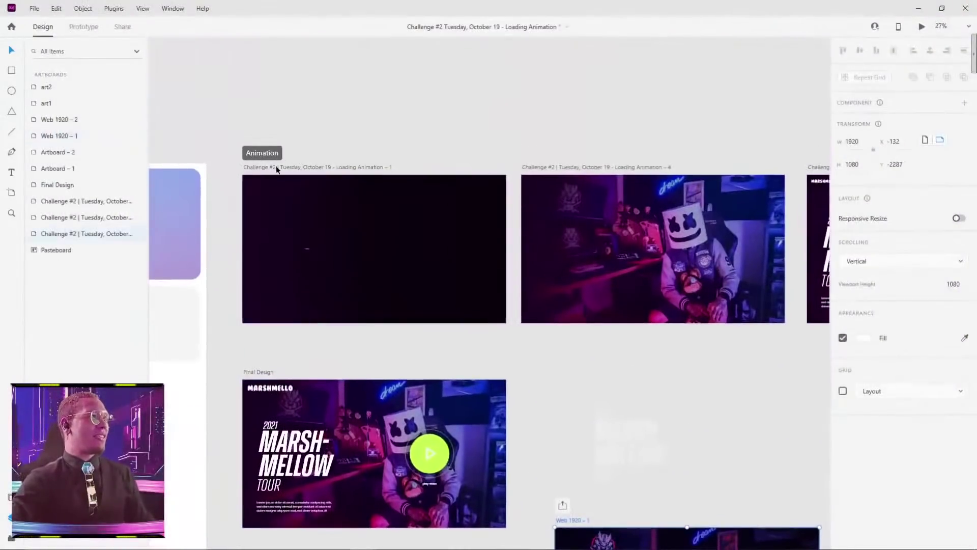
{"action": "left_click", "coordinate": [924, 28]}
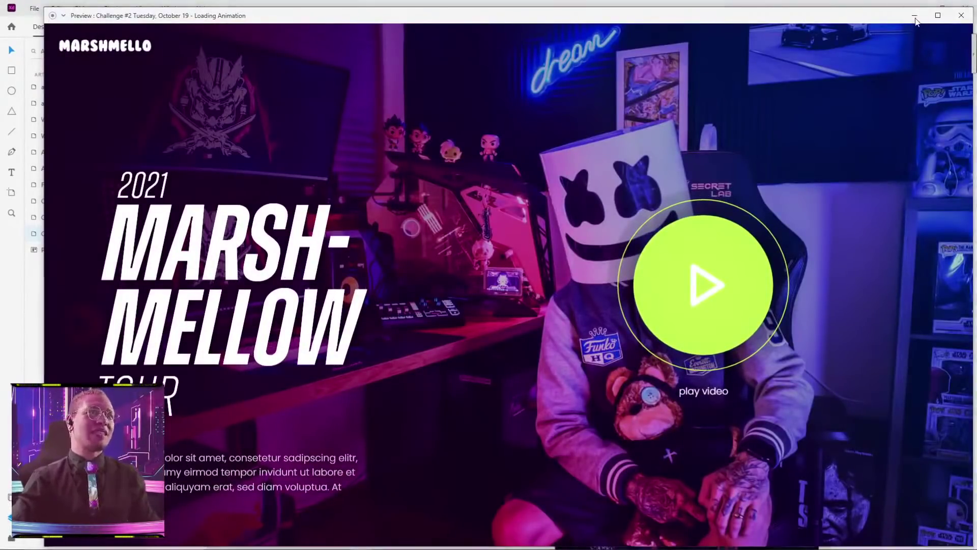
{"action": "left_click", "coordinate": [914, 15]}
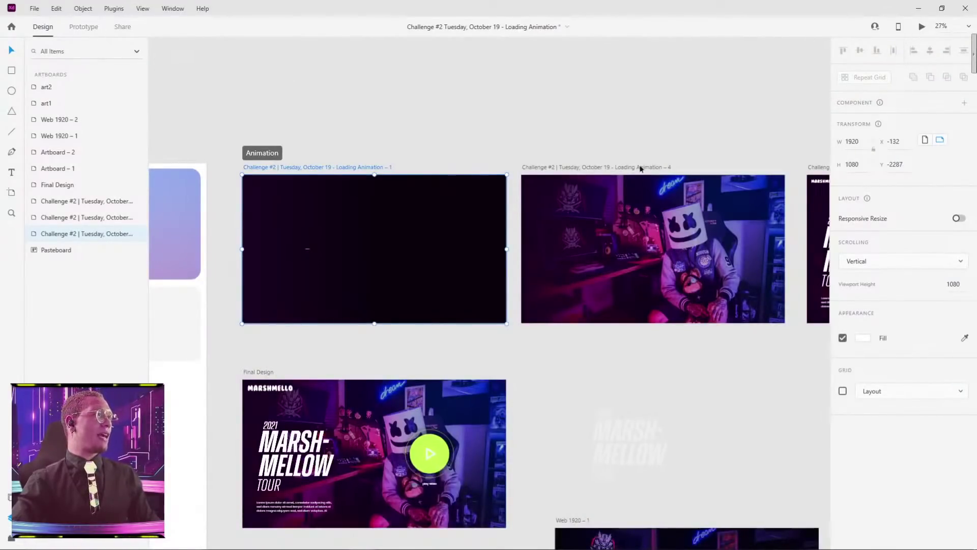
{"action": "left_click", "coordinate": [921, 26]}
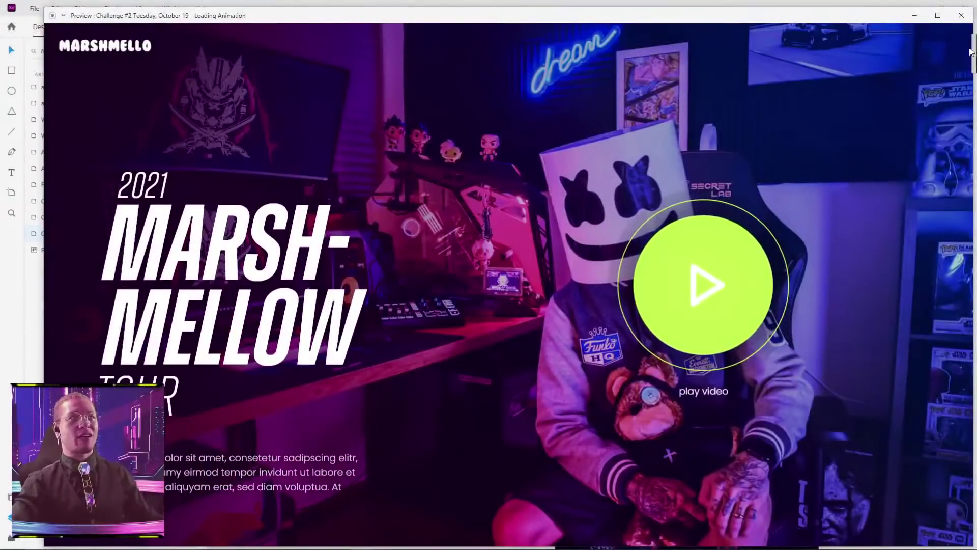
{"action": "left_click", "coordinate": [960, 15]}
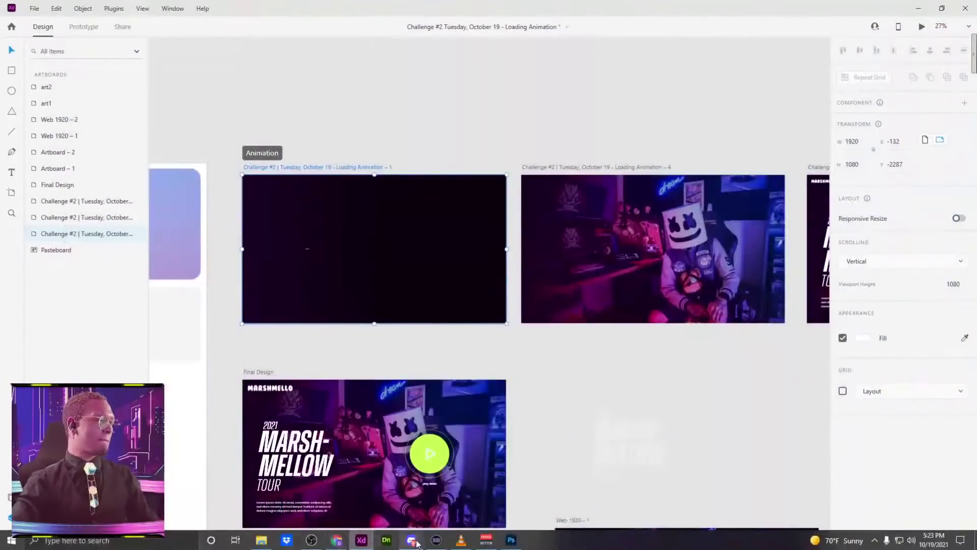
Step: Switch to Discord, browse the submissions in the Adobe XD challenge channel and view the yellow "Welcome Back!" dashboard image enlarged
{"action": "left_click", "coordinate": [412, 539]}
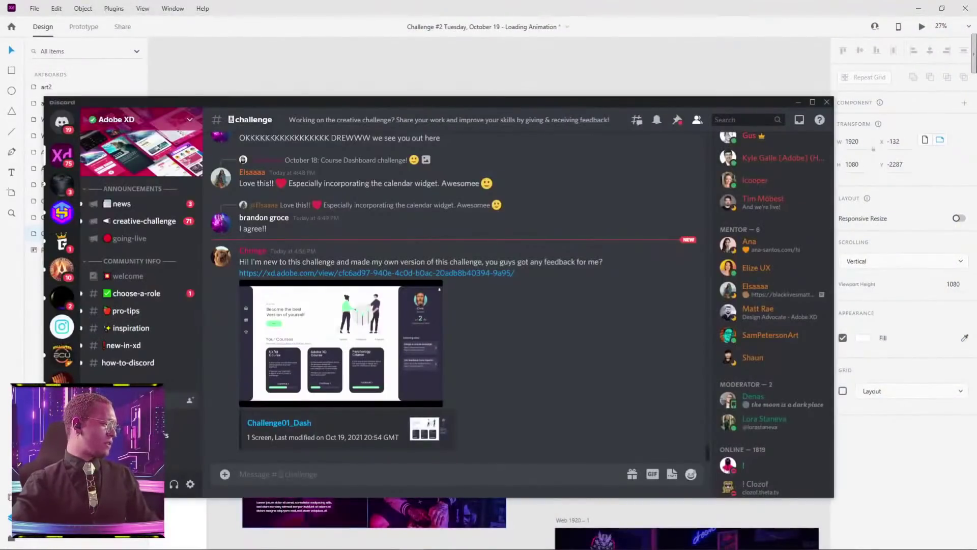
{"action": "scroll", "coordinate": [356, 331], "scroll_direction": "up", "scroll_amount": 5}
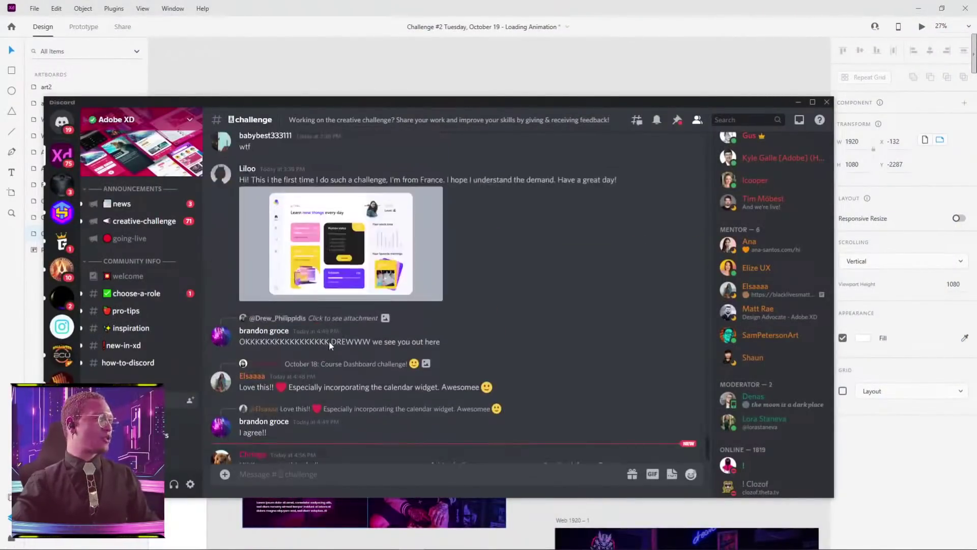
{"action": "scroll", "coordinate": [357, 331], "scroll_direction": "up", "scroll_amount": 10}
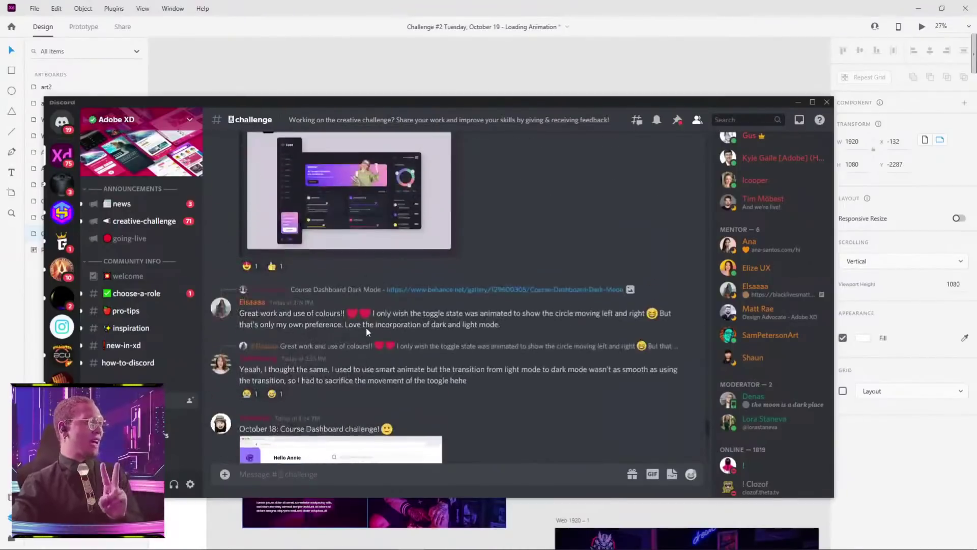
{"action": "double_click", "coordinate": [488, 101]}
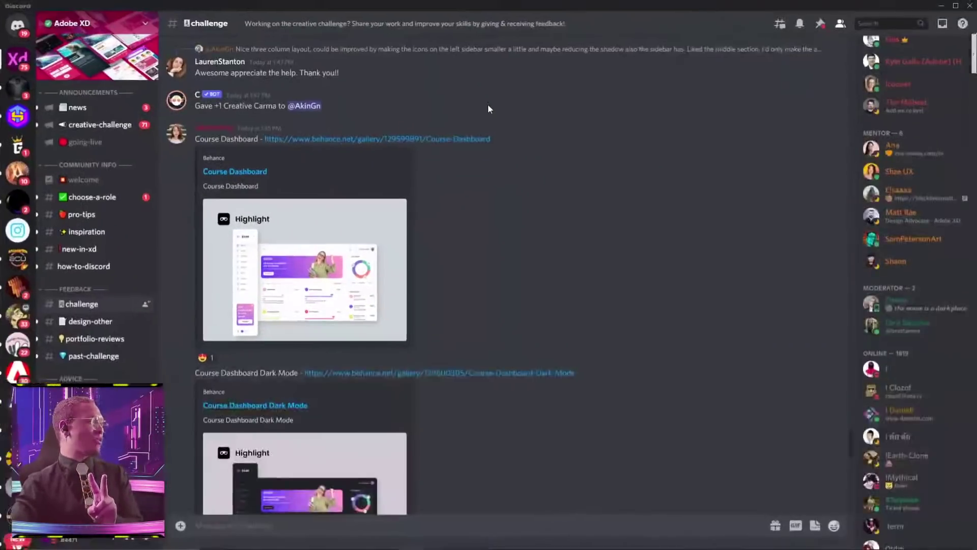
{"action": "scroll", "coordinate": [273, 313], "scroll_direction": "up", "scroll_amount": 10}
{"action": "scroll", "coordinate": [273, 312], "scroll_direction": "up", "scroll_amount": 3}
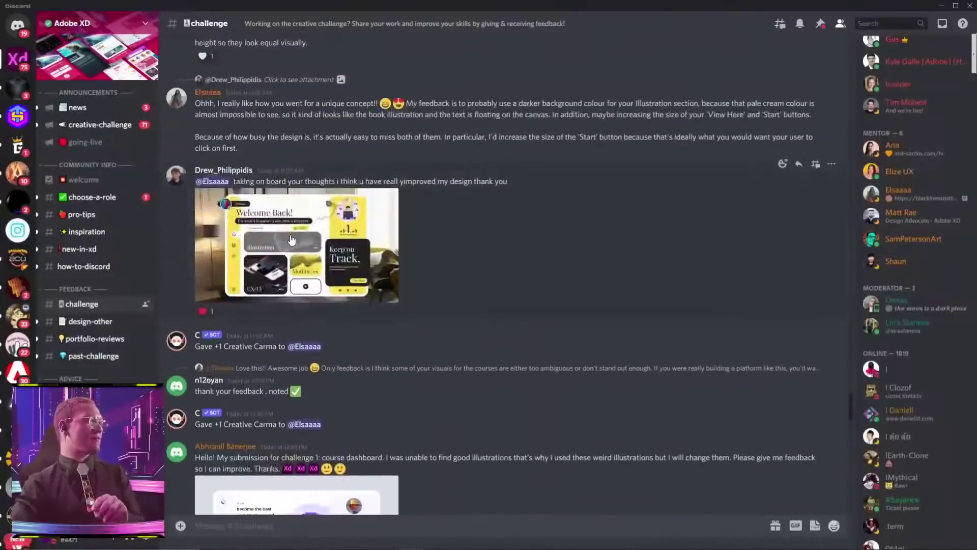
{"action": "left_click", "coordinate": [288, 237]}
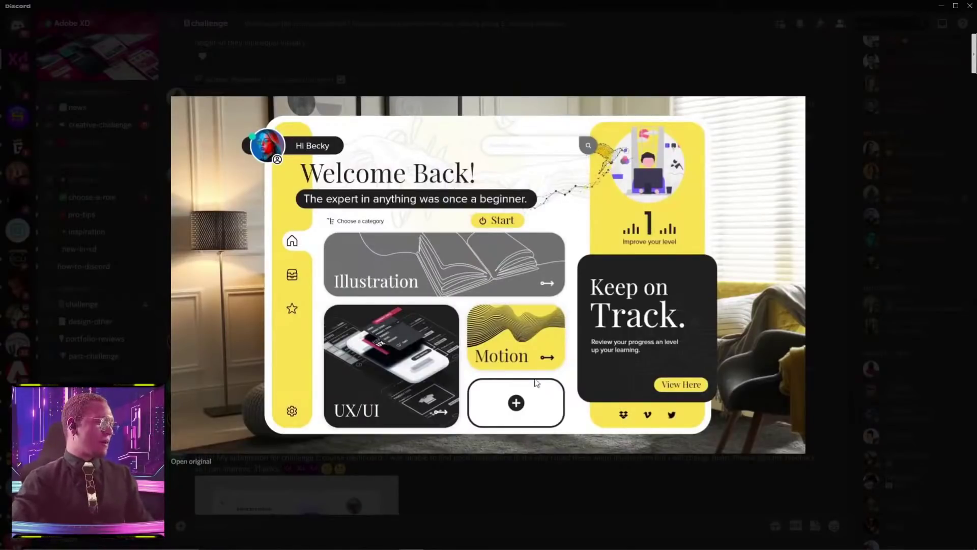
{"action": "left_click", "coordinate": [577, 498]}
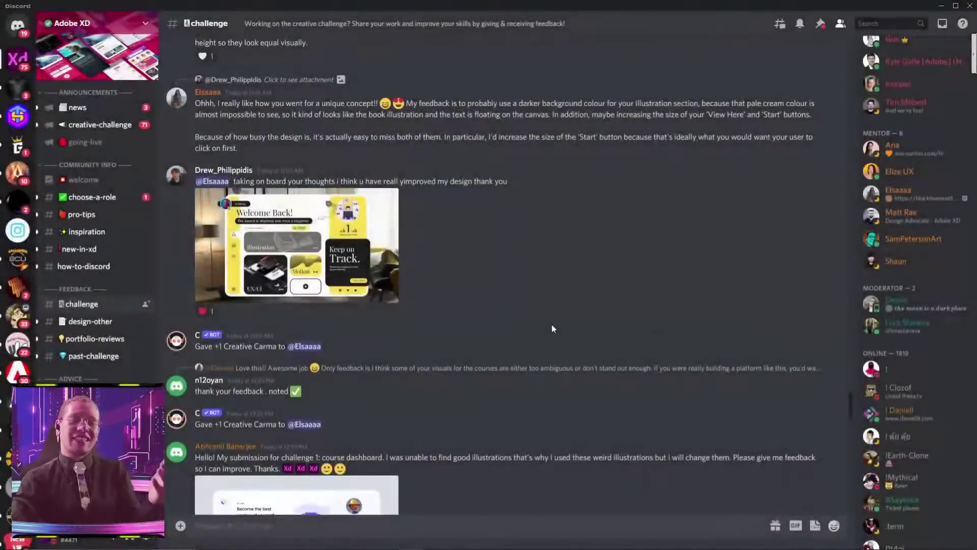